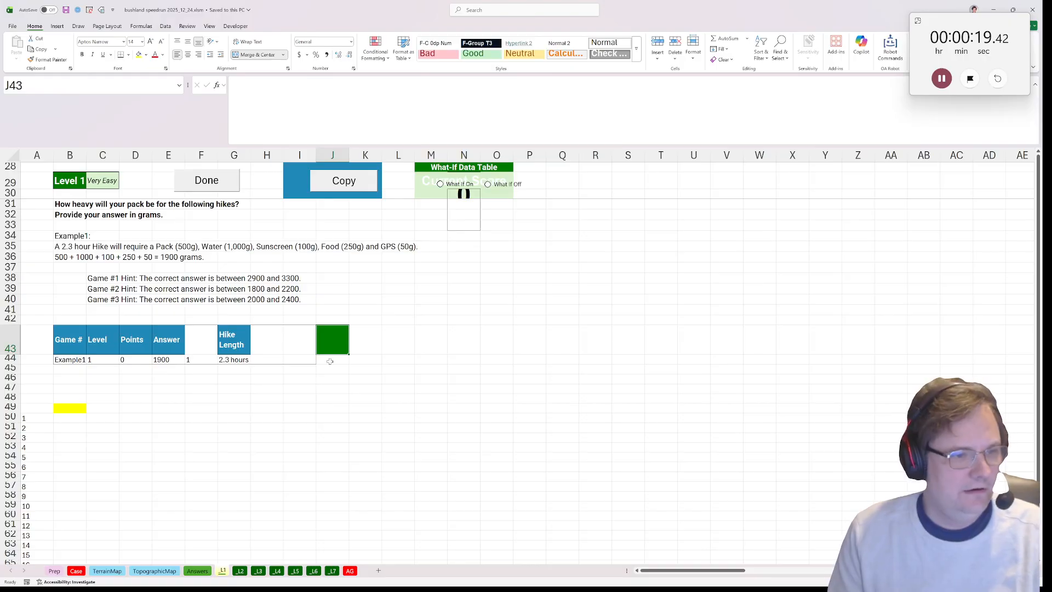
In J44 of the Level 1 sheet, extract the numeric hike length with =TEXTBEFORE(G44," ")*1
double_click(330, 361)
type("=tye")
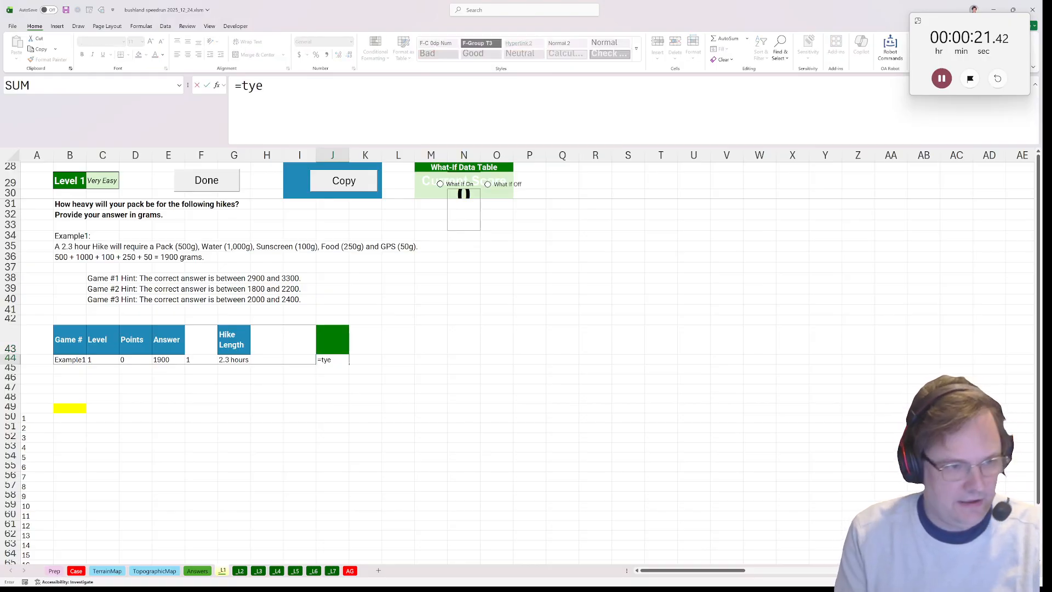
key("BackSpace")
key("BackSpace")
type("e")
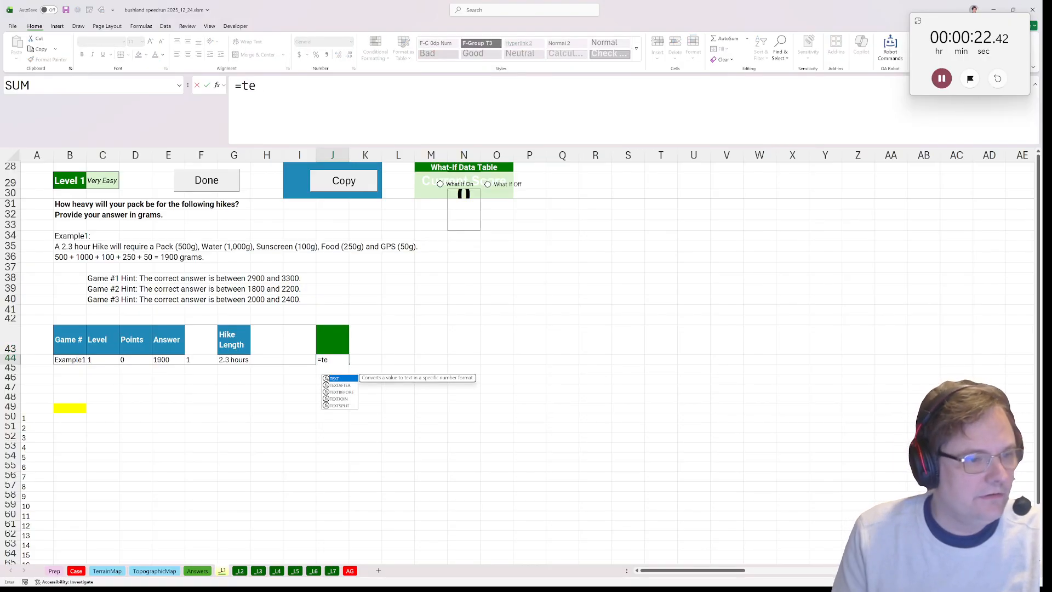
double_click(336, 392)
left_click(227, 362)
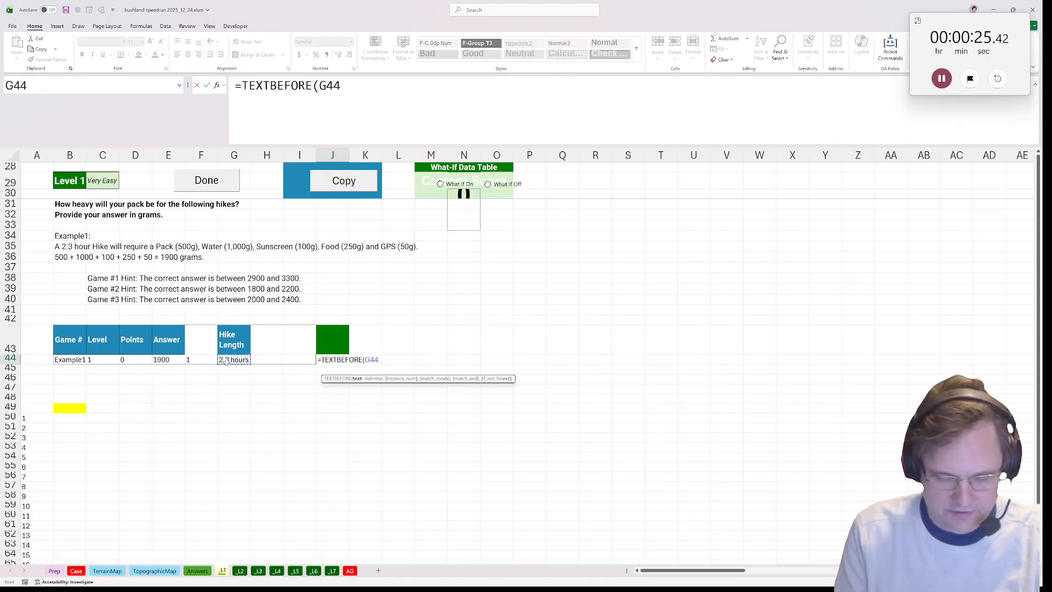
type(",\" \")*1")
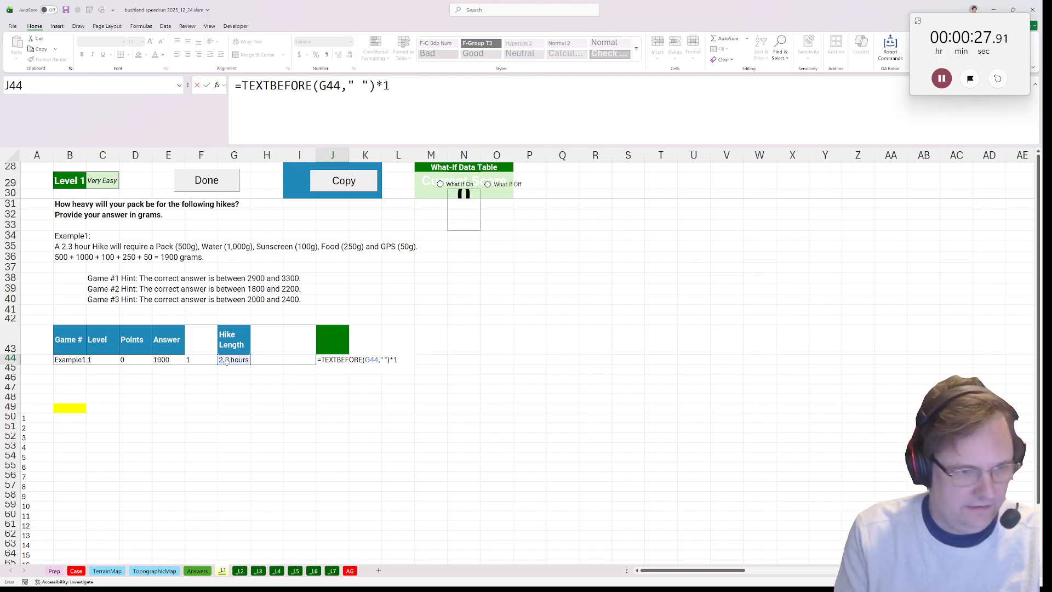
key("ctrl+Return")
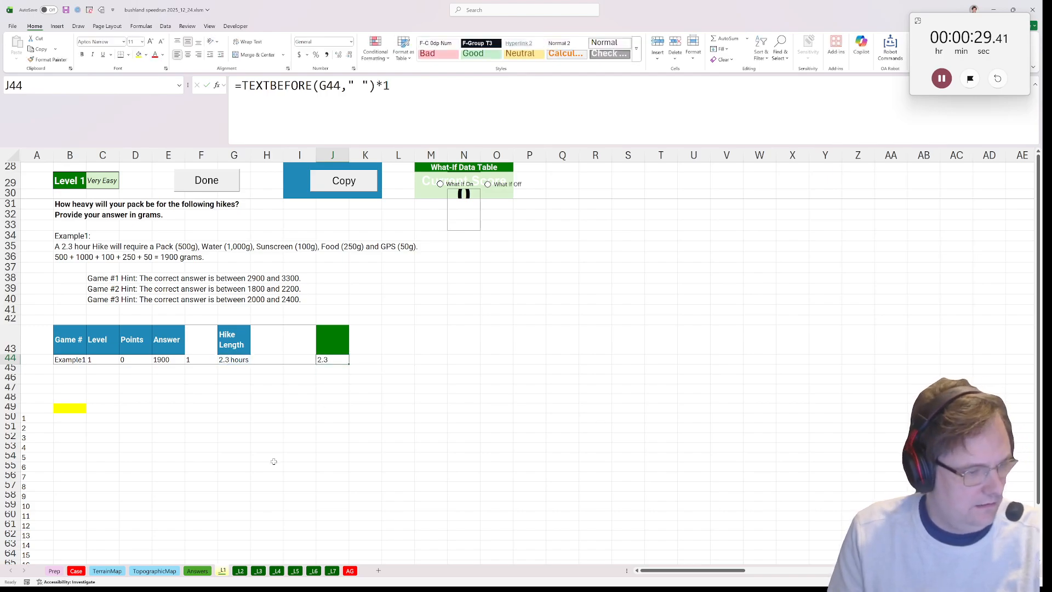
On the Case sheet, enter 0 in O15 and O16 as minimum hours for the Pack and Water items
left_click(78, 571)
scroll(803, 391, "down", 2)
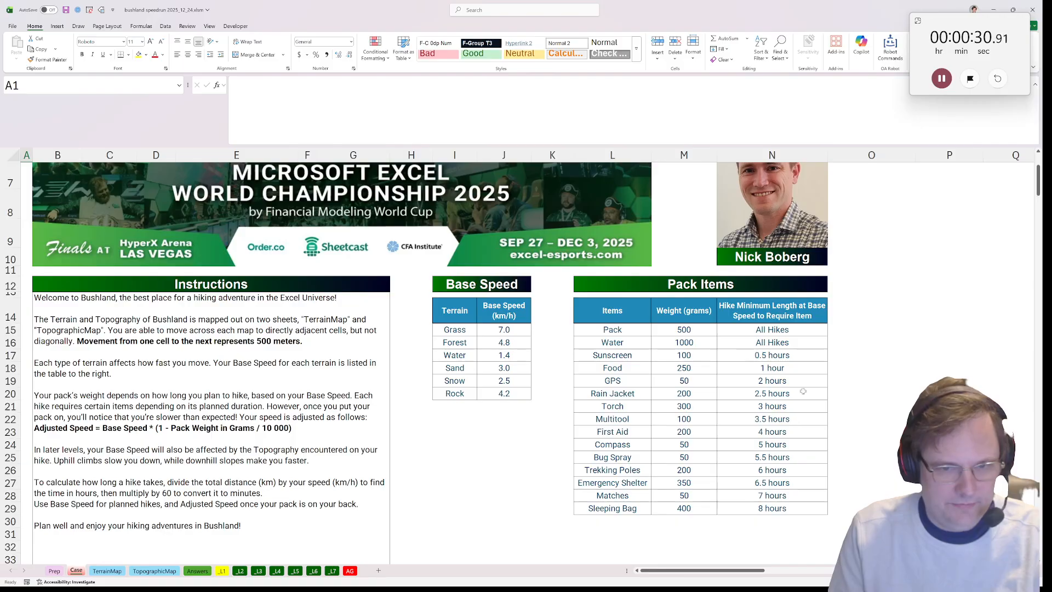
left_click(835, 332)
type("0")
key("Return")
type("0")
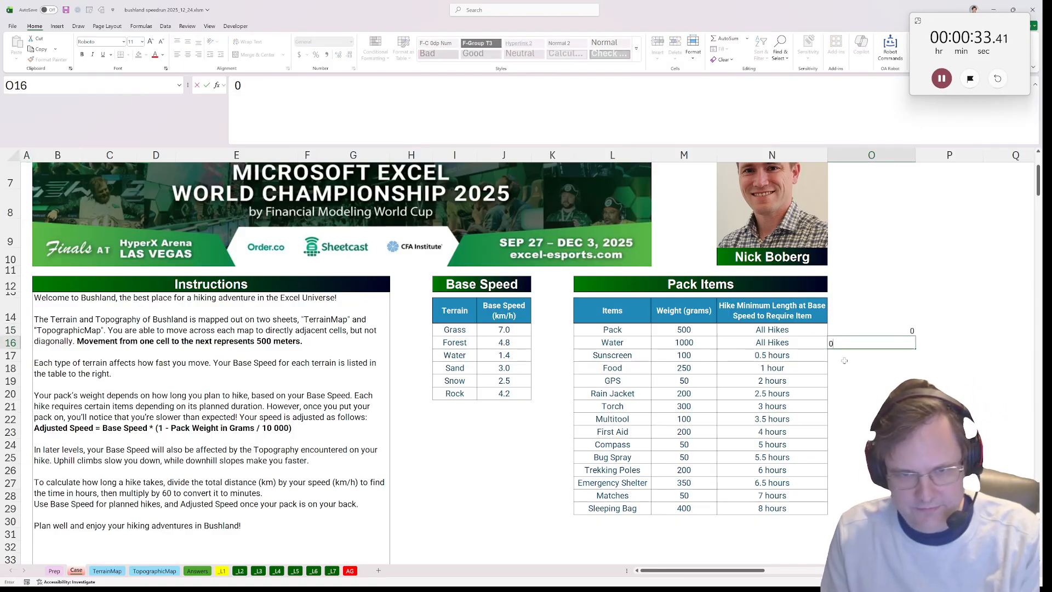
key("Return")
Enter =TEXTBEFORE(N17," ")*1 in O17 beside Sunscreen and copy it down through O29
type("0.")
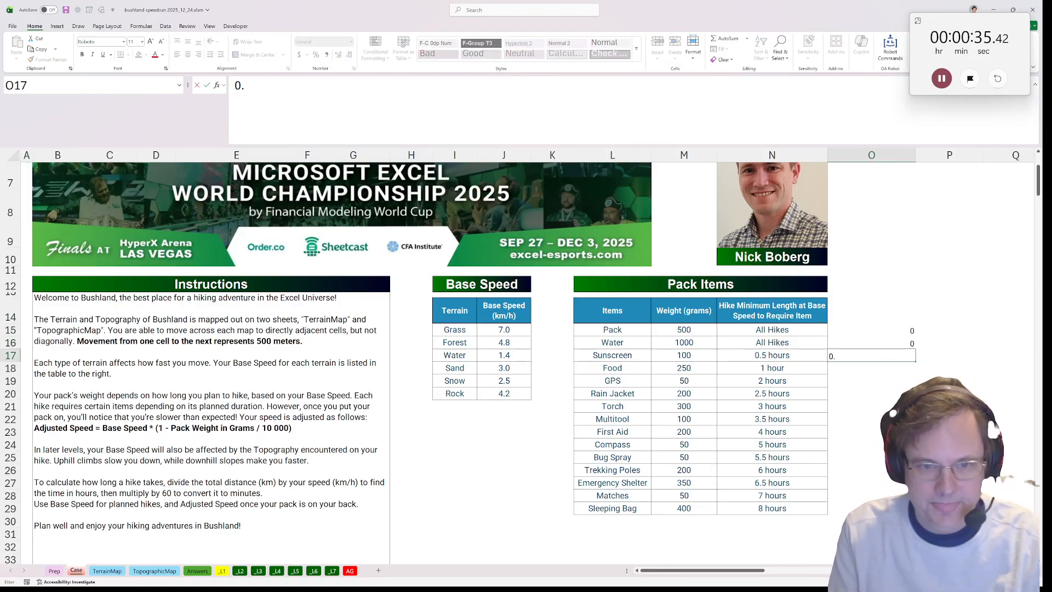
type("text")
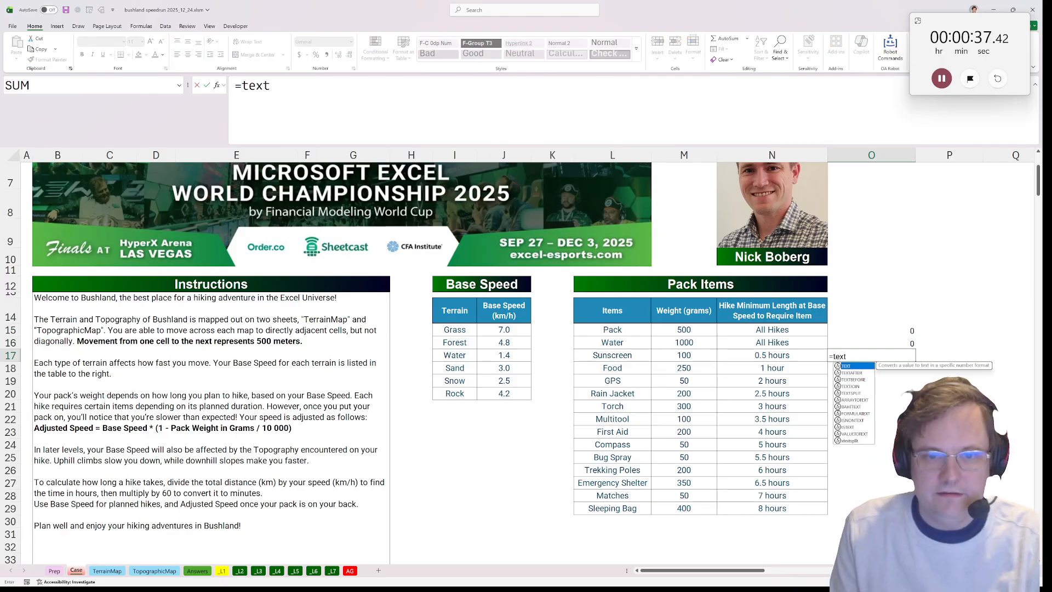
double_click(868, 379)
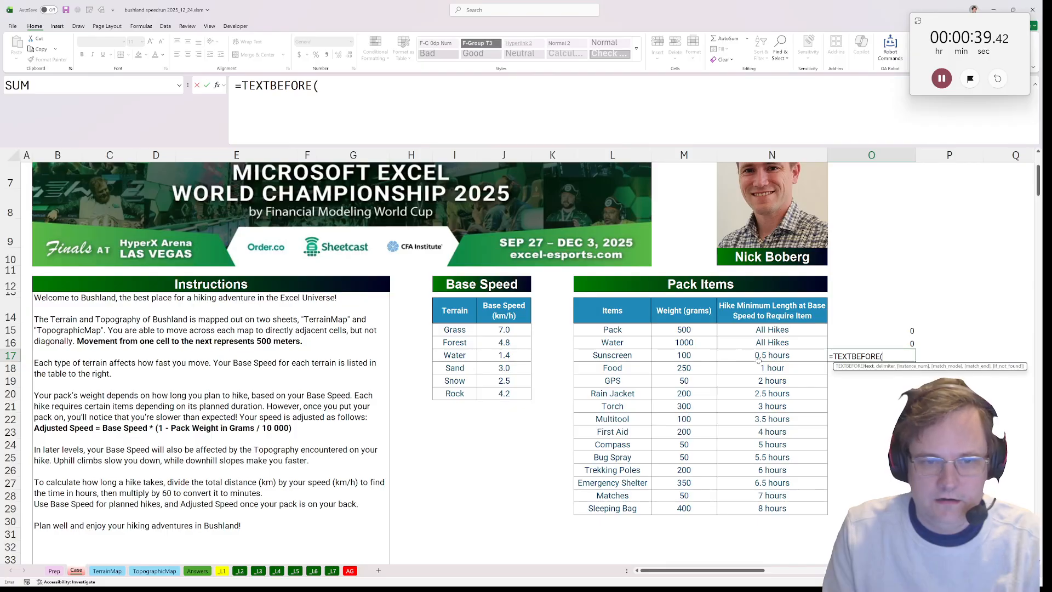
left_click(764, 355)
type(",\" \")")
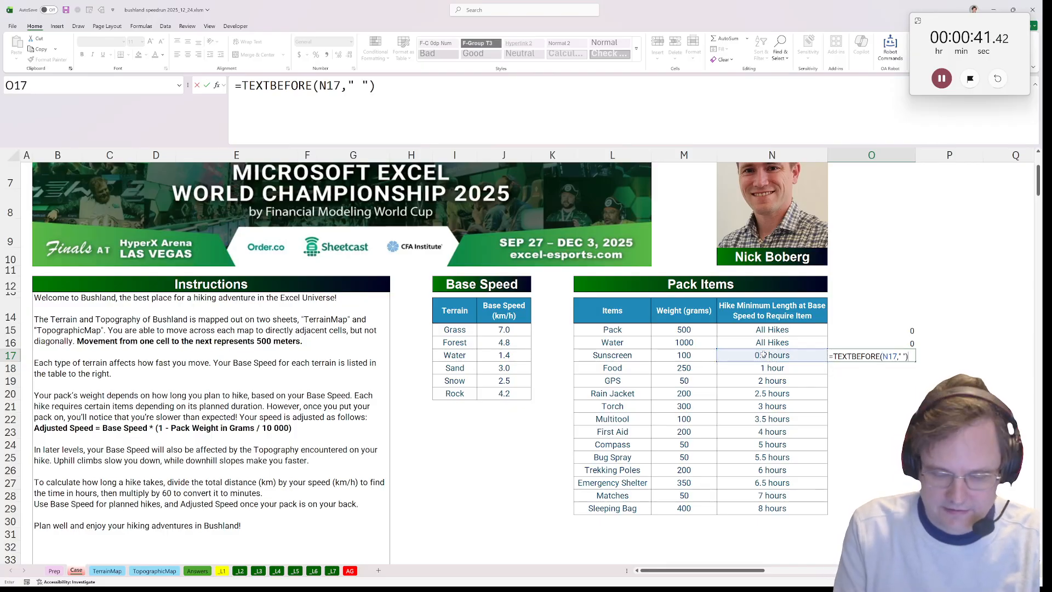
type("*1")
key("ctrl+Return")
key("ctrl+c")
left_click_drag(844, 356, 842, 510)
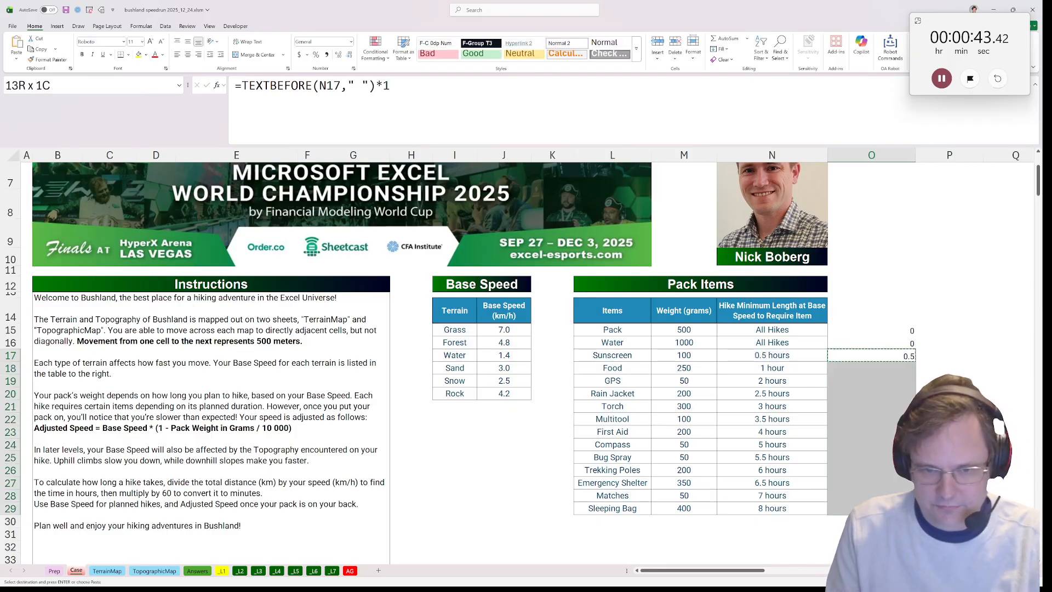
key("ctrl+v")
In K44 of the Level 1 sheet, enter =FILTER(Case!$M$15:$M$29,Case!$O$15:$O$29) with absolute references
left_click(222, 570)
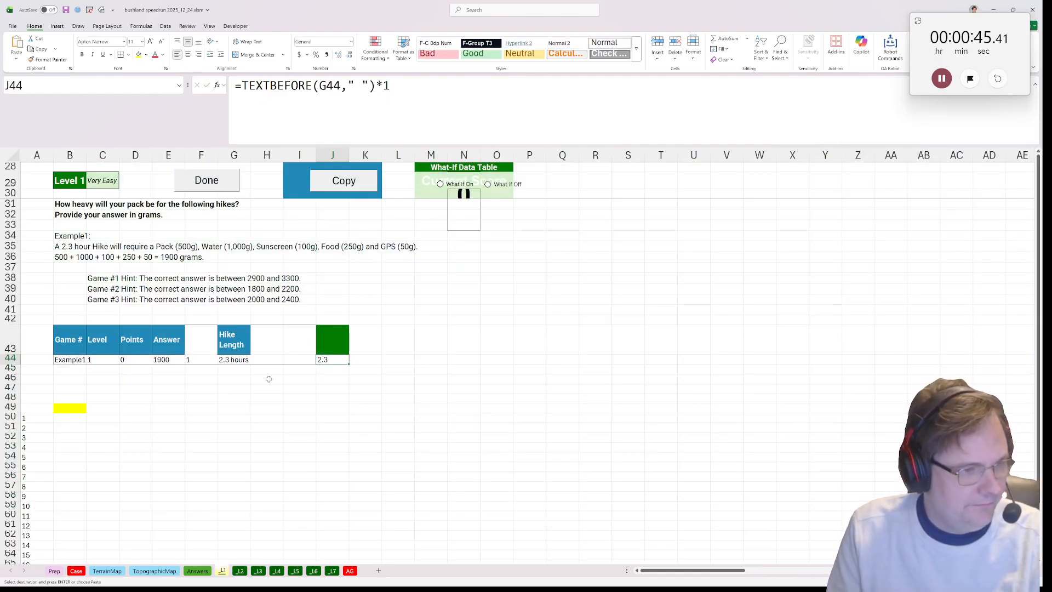
left_click(358, 359)
type("=filter(")
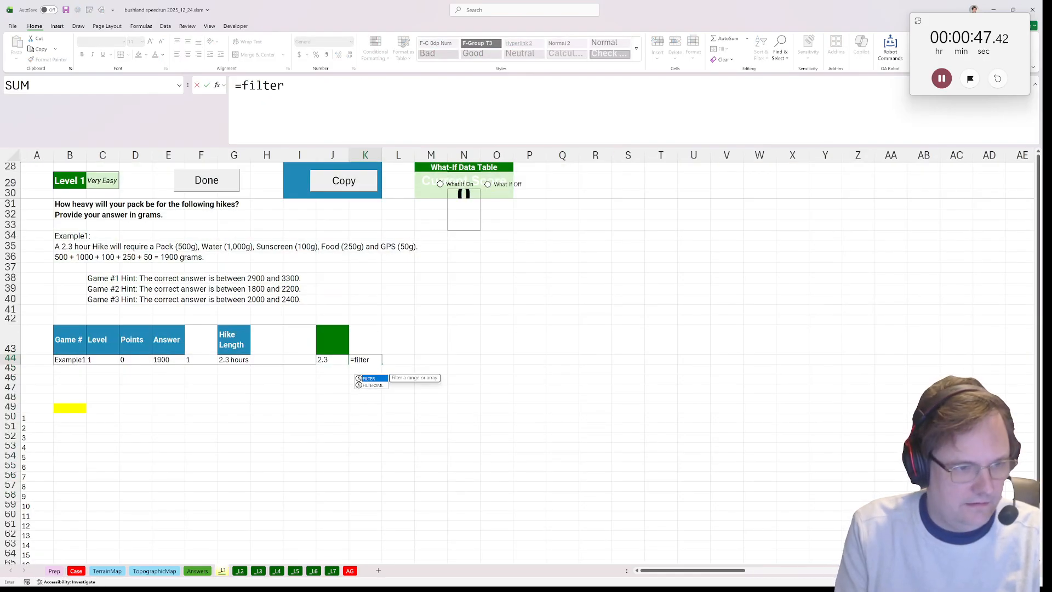
left_click(54, 570)
left_click(76, 570)
left_click_drag(712, 354, 712, 529)
type(",")
left_click_drag(893, 356, 892, 531)
left_click_drag(469, 85, 290, 86)
key("F4")
key("End")
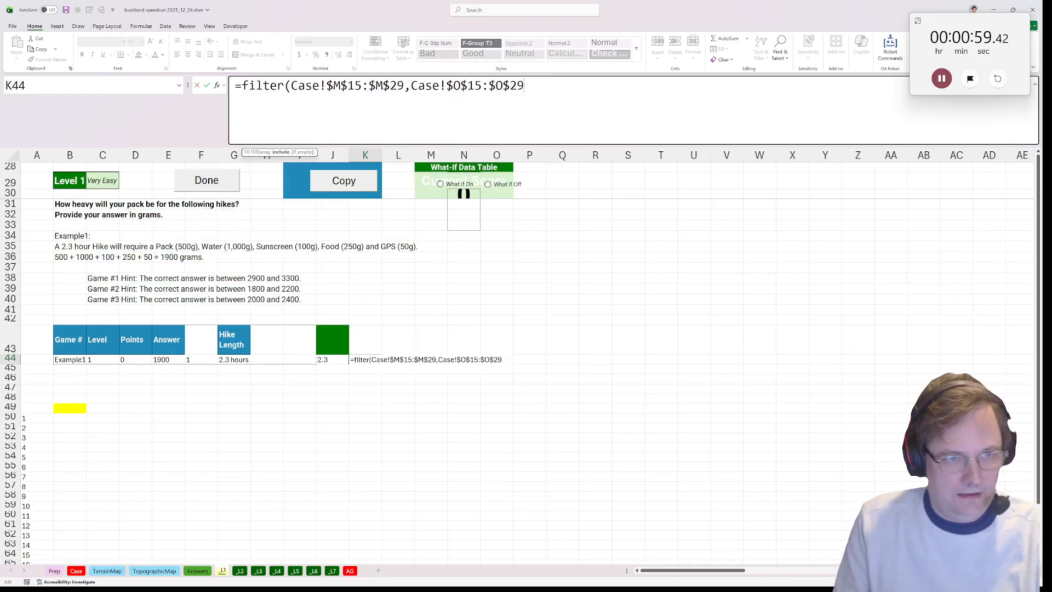
type(")")
key("Return")
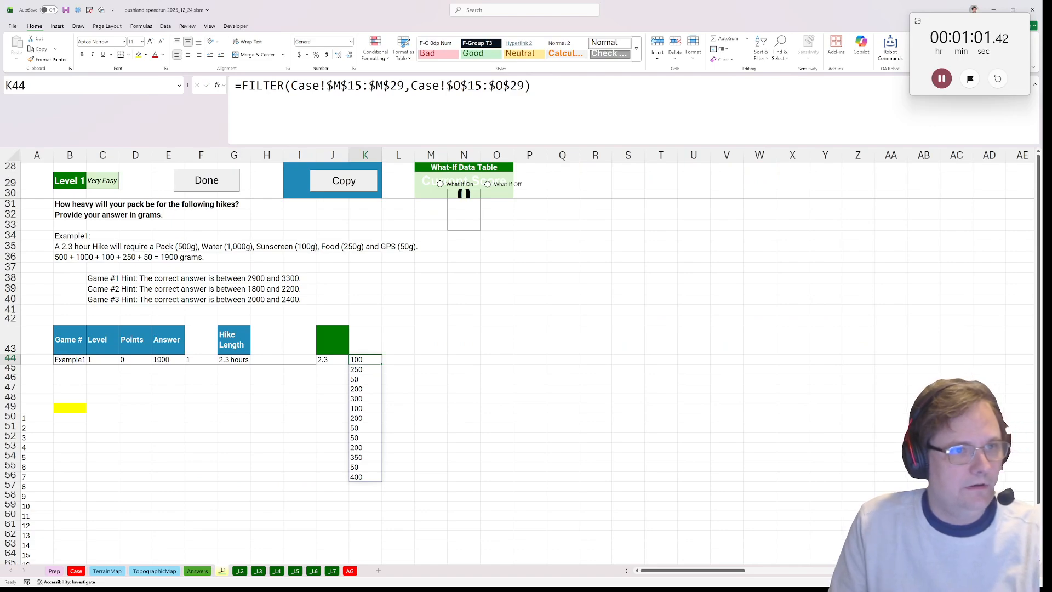
Change the include condition of the FILTER formula in K44 to J44>=Case!$O$15:$O$29
key("F2")
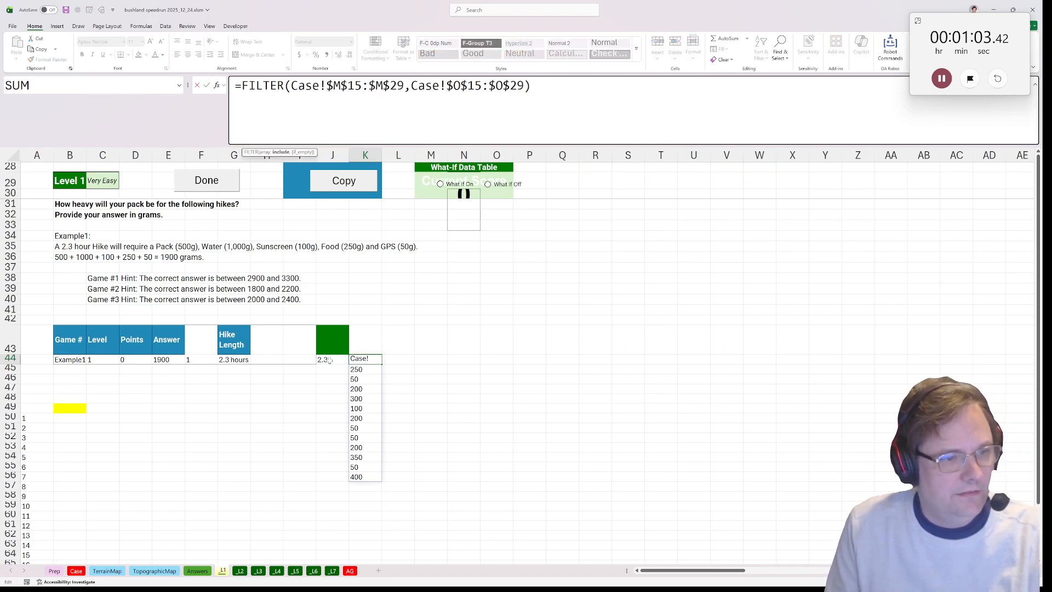
left_click(329, 359)
type("<=")
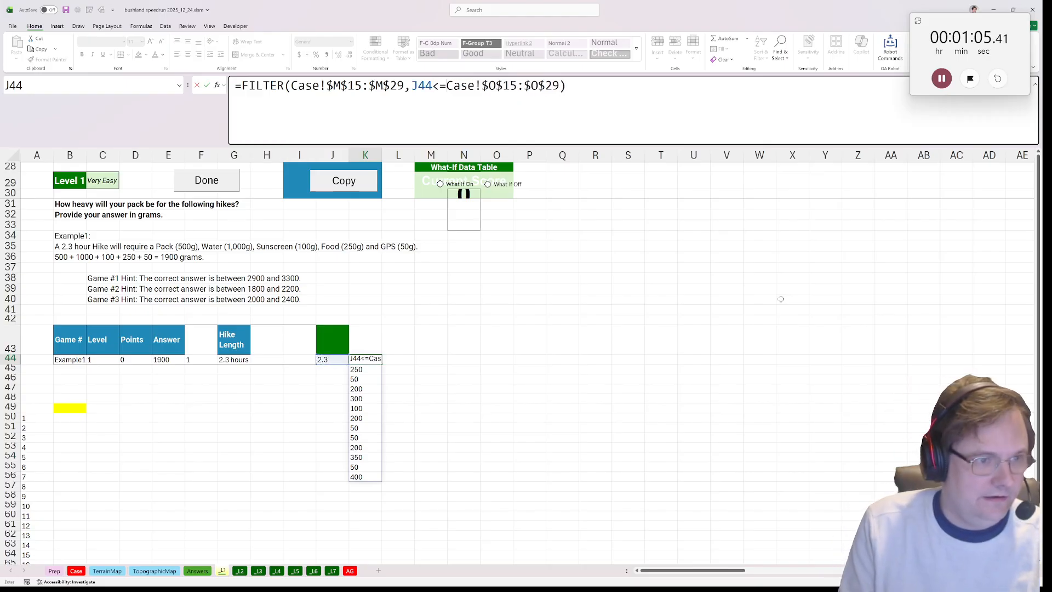
key("Return")
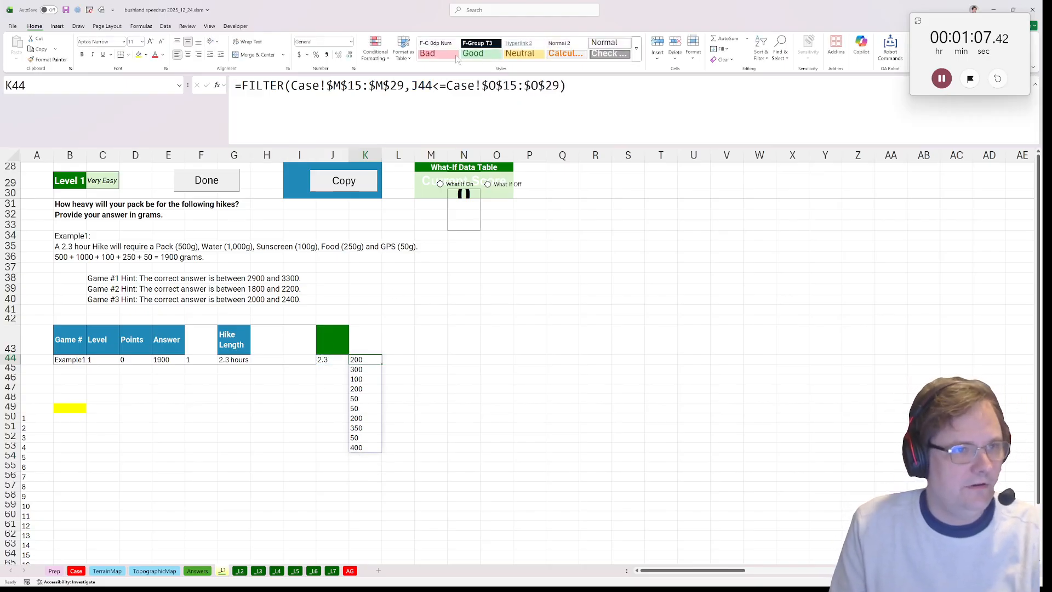
left_click_drag(440, 86, 433, 86)
type(">")
key("Return")
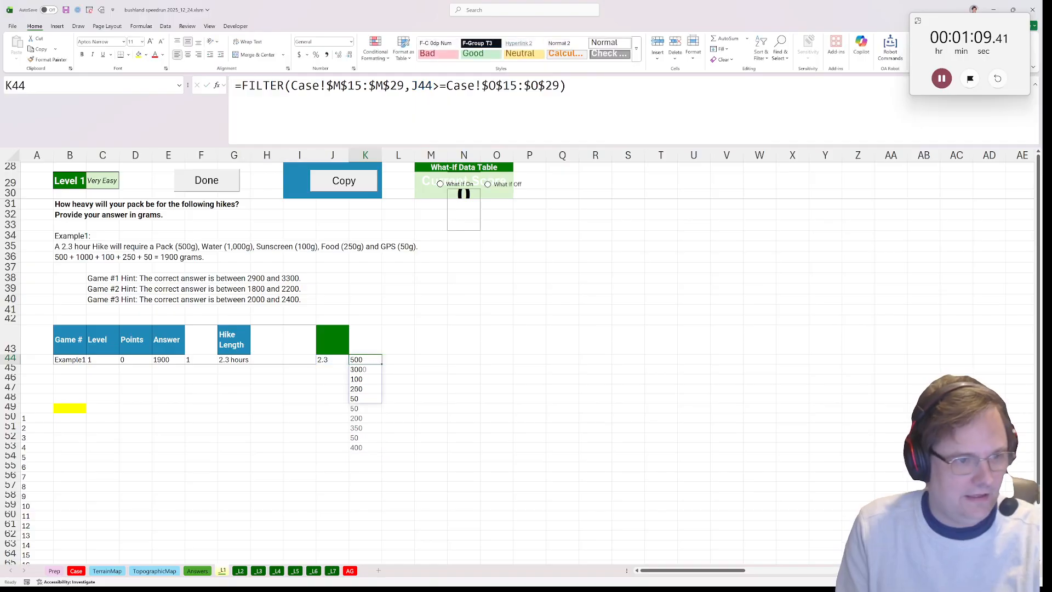
Total the filtered weights in yellow cell B49 with =SUM(K44#) and mark Level 1 as done
left_click(70, 410)
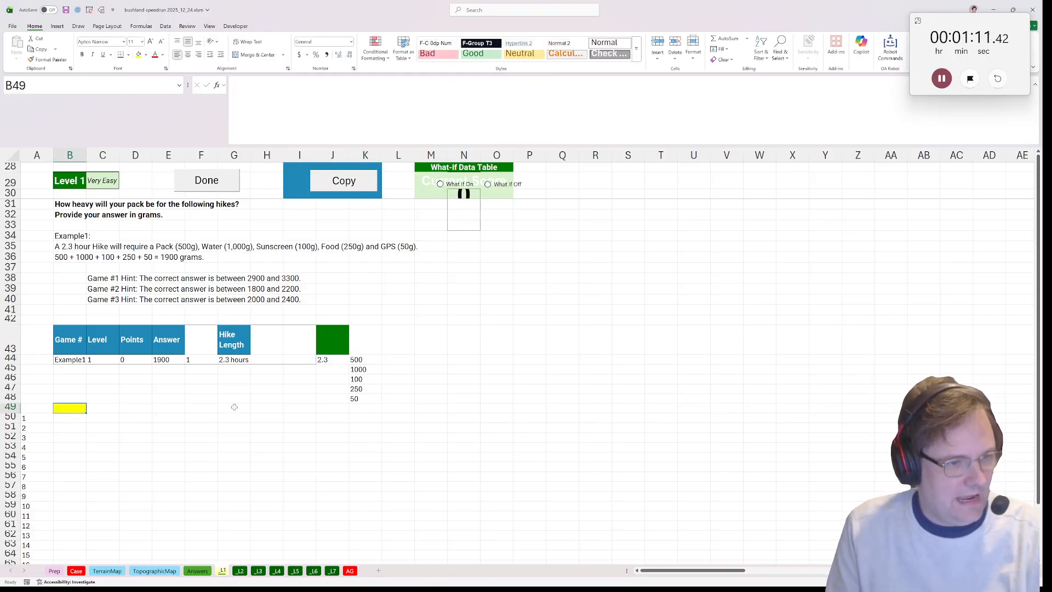
type("=sum(")
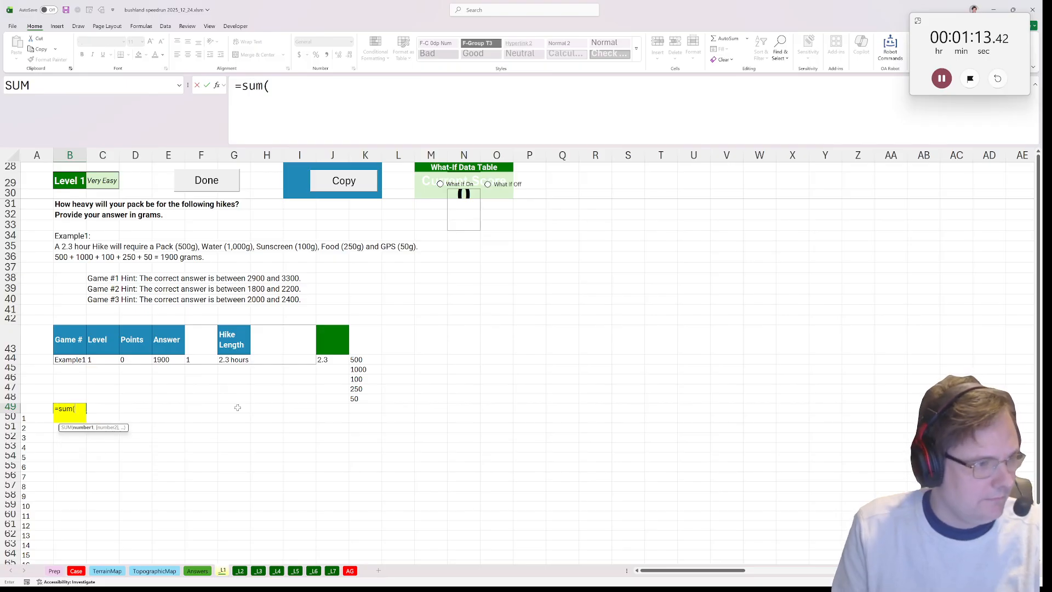
left_click(359, 360)
key("Return")
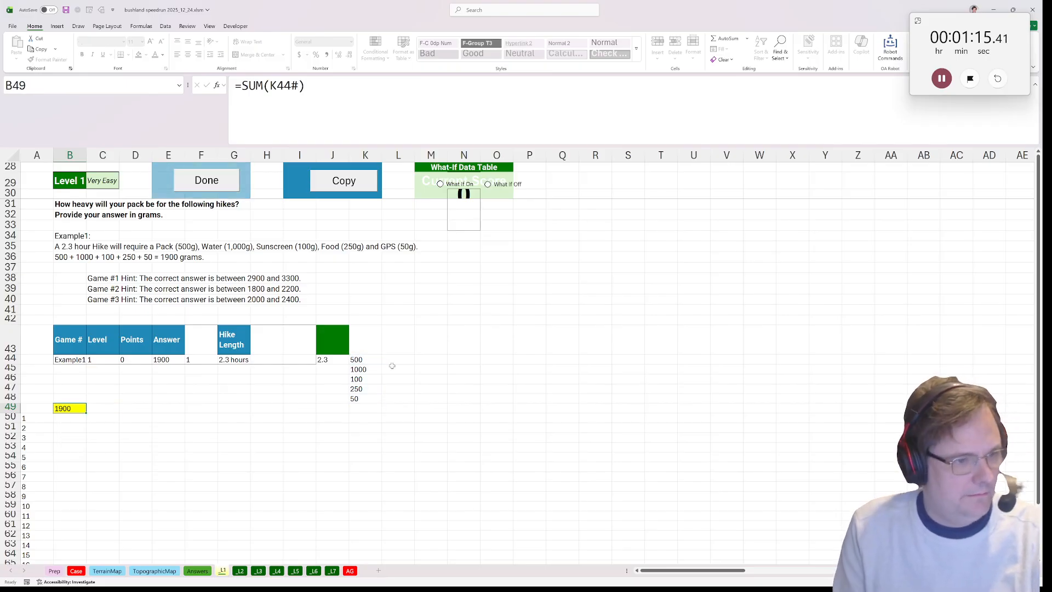
left_click(213, 189)
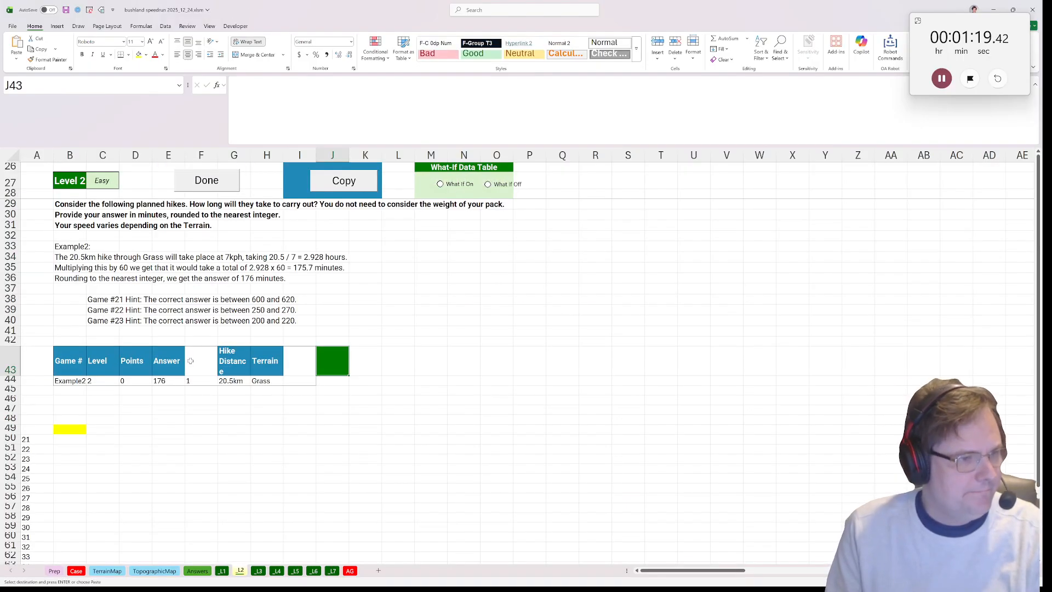
In J44 of the Level 2 sheet, extract the numeric hike distance with =TEXTBEFORE(G44,"k")*1
left_click(325, 380)
type("=textb")
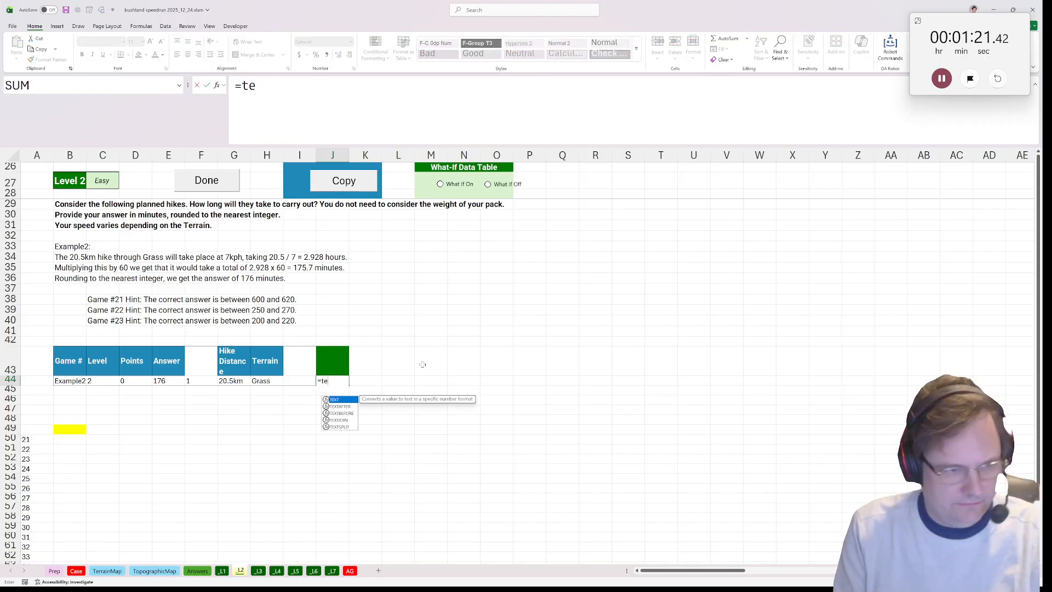
key("Tab")
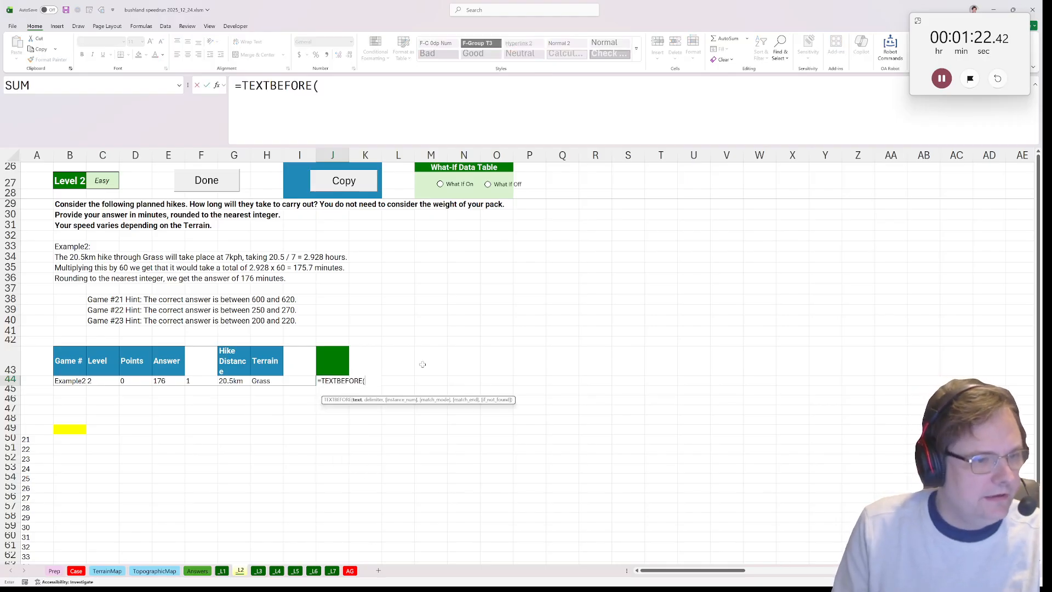
left_click(230, 380)
type("<")
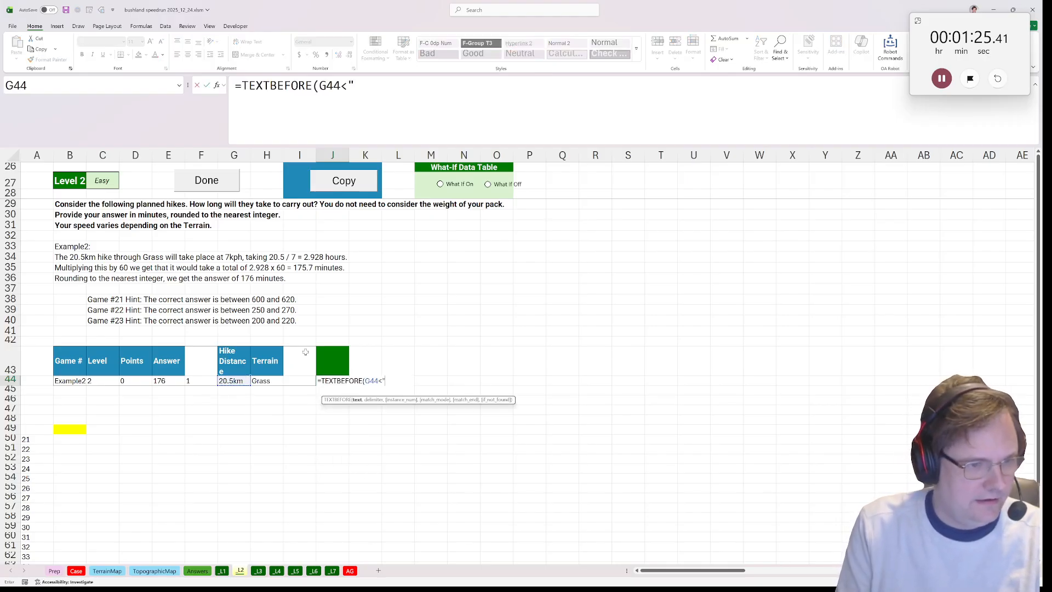
type("\"k\")")
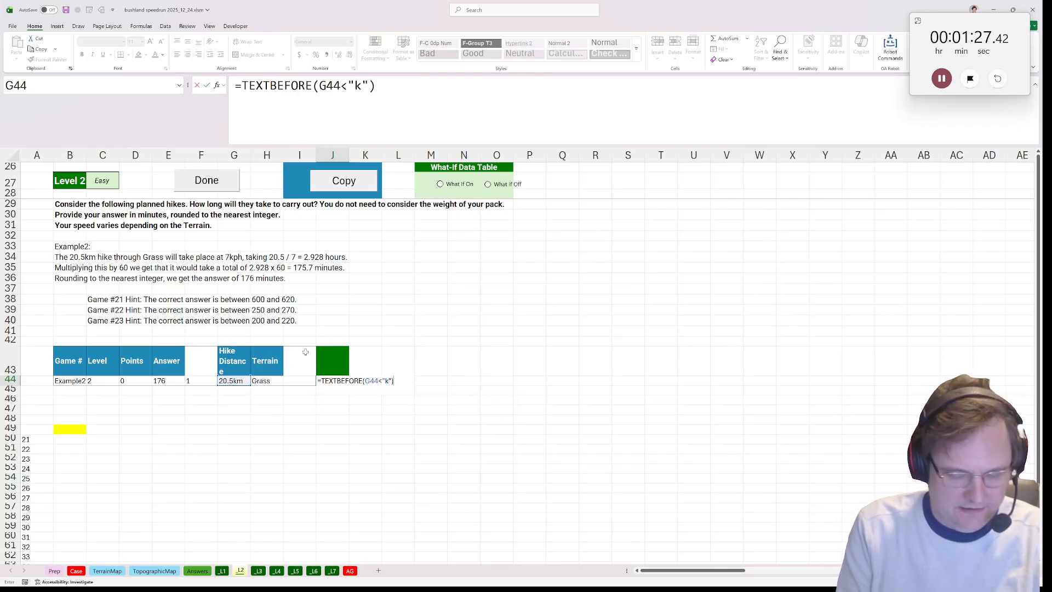
key("BackSpace")
key("BackSpace")
key("BackSpace")
type(",\"")
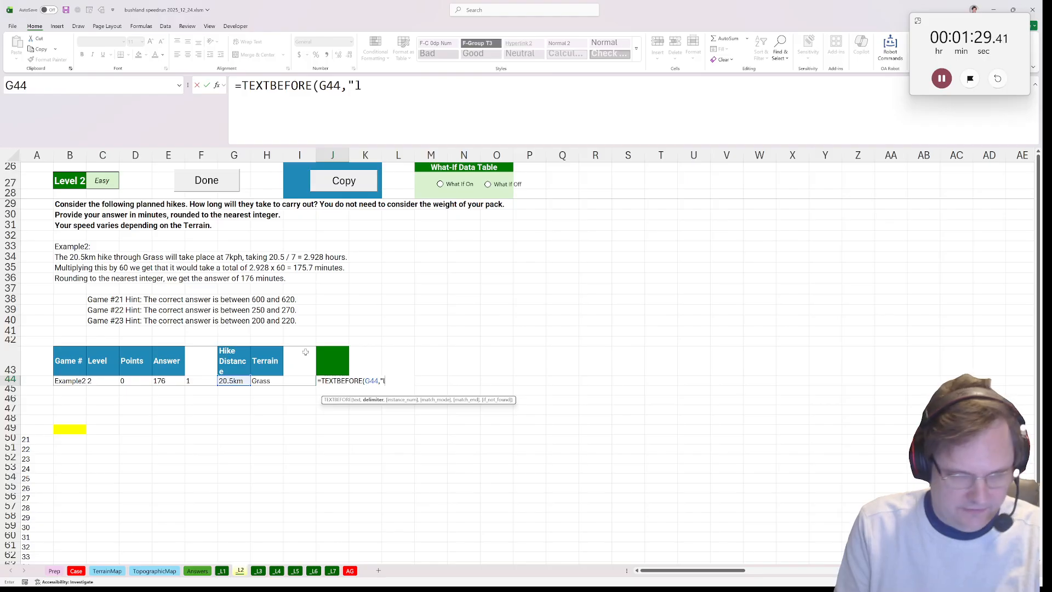
type("k\"")
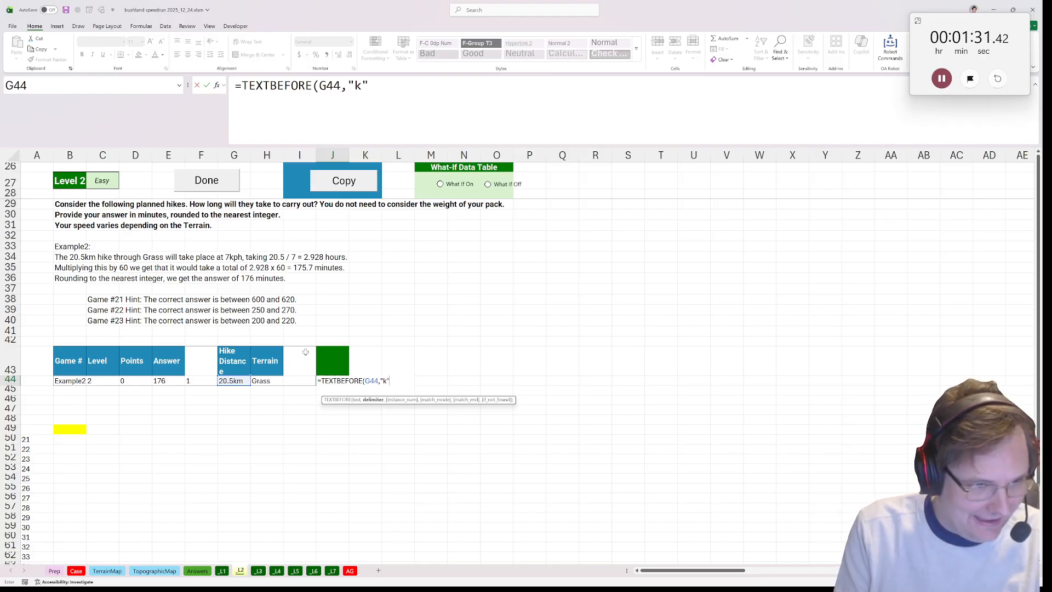
type(")*1")
key("Return")
In K44 of the Level 2 sheet, look up the terrain's base speed with =XLOOKUP(H44,Case!$I$15:$I$20,Case!$J$15:$J$20)
key("Up")
key("Right")
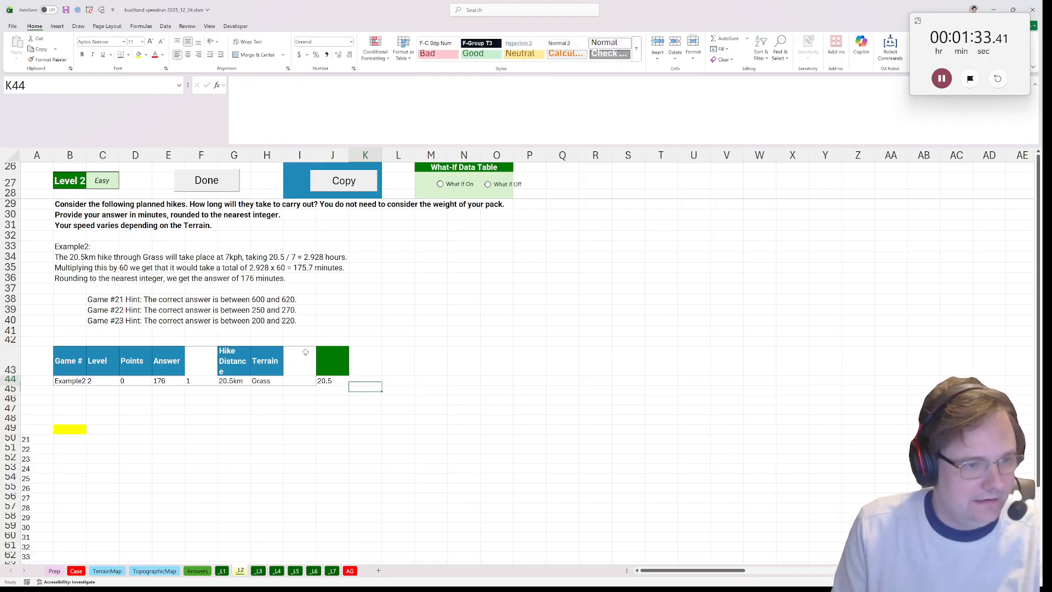
type("=xlookuP(")
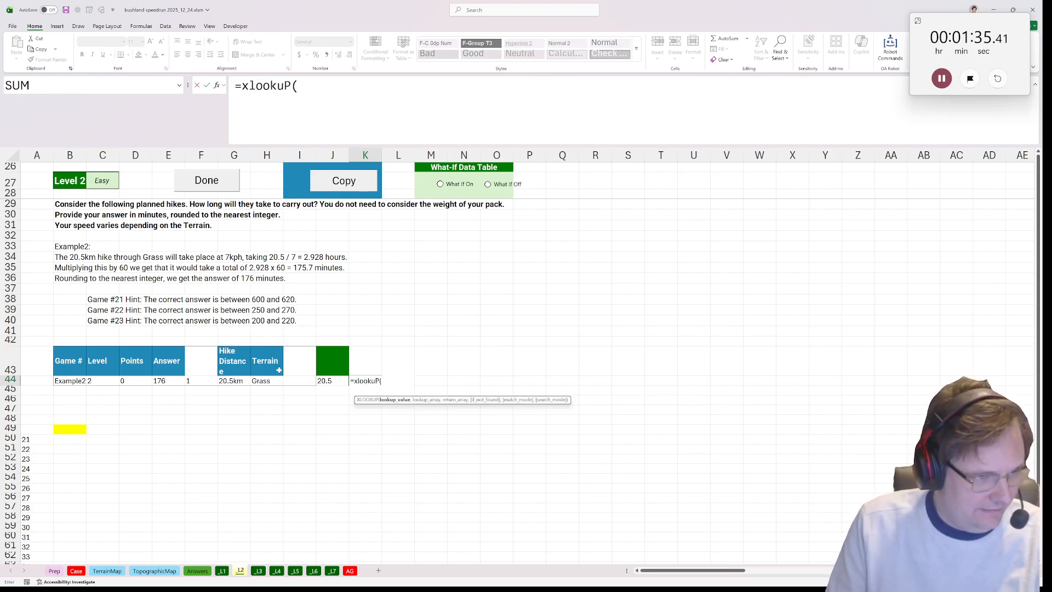
left_click(273, 379)
type(",")
left_click(76, 571)
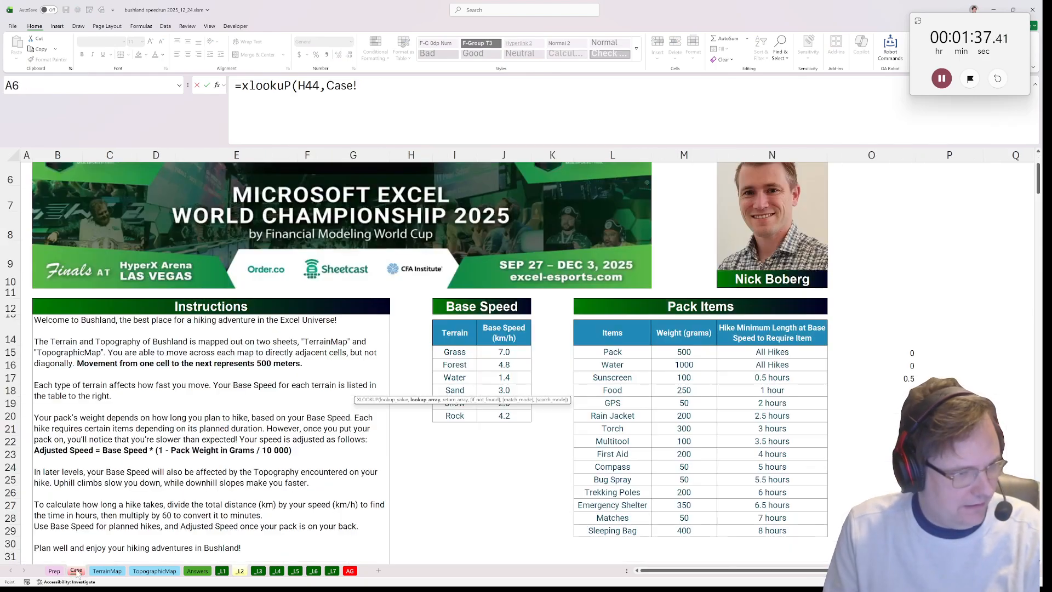
left_click_drag(464, 353, 471, 415)
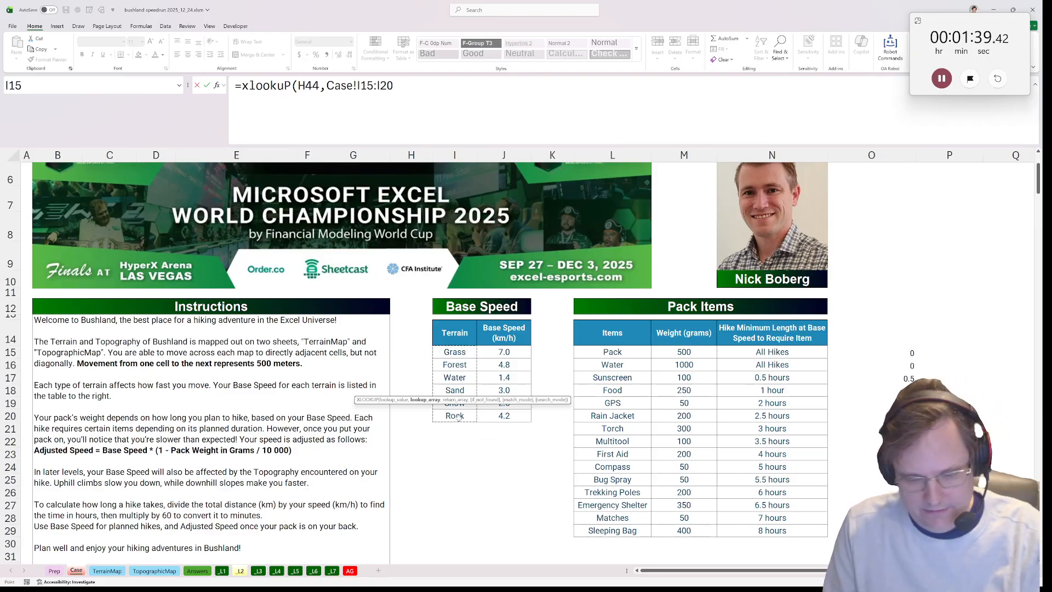
key("F4")
type(",")
left_click_drag(502, 354, 521, 415)
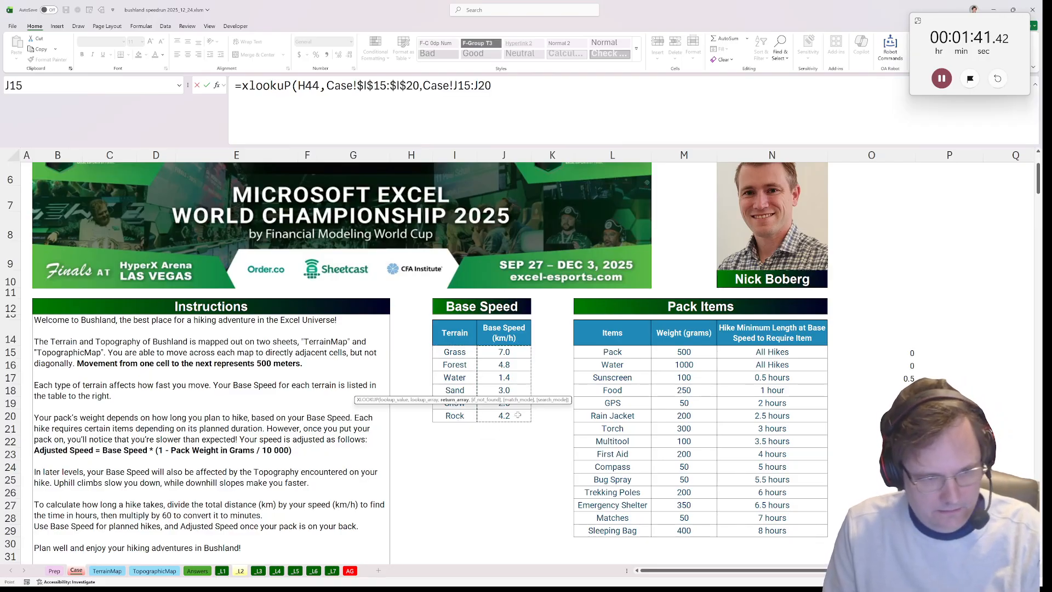
key("F4")
type(")")
key("Return")
Label the helper columns in J43, K43 and L43 as Dist, Speed and Time
key("Up")
key("Left")
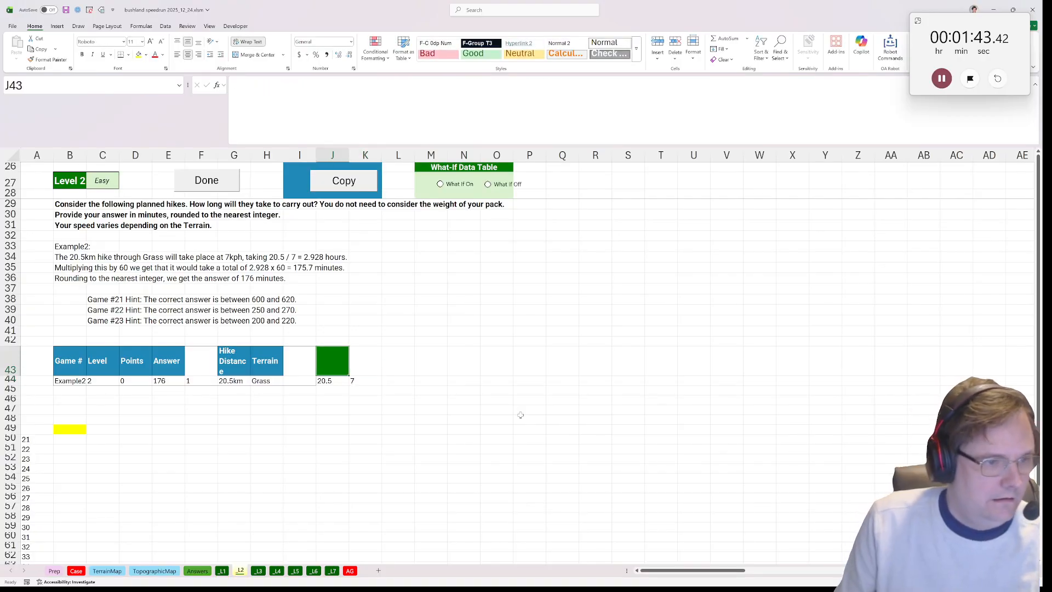
type("Dist")
key("Tab")
type("Speed")
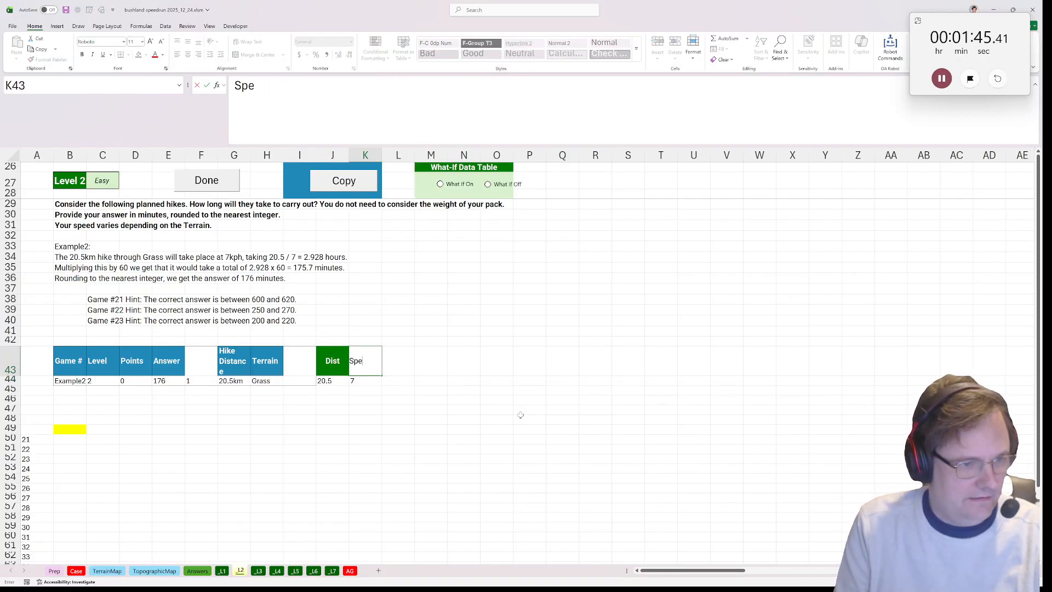
key("Tab")
type("Time")
key("Return")
Calculate the hike time in hours in L44 with =J44/K44
type("=")
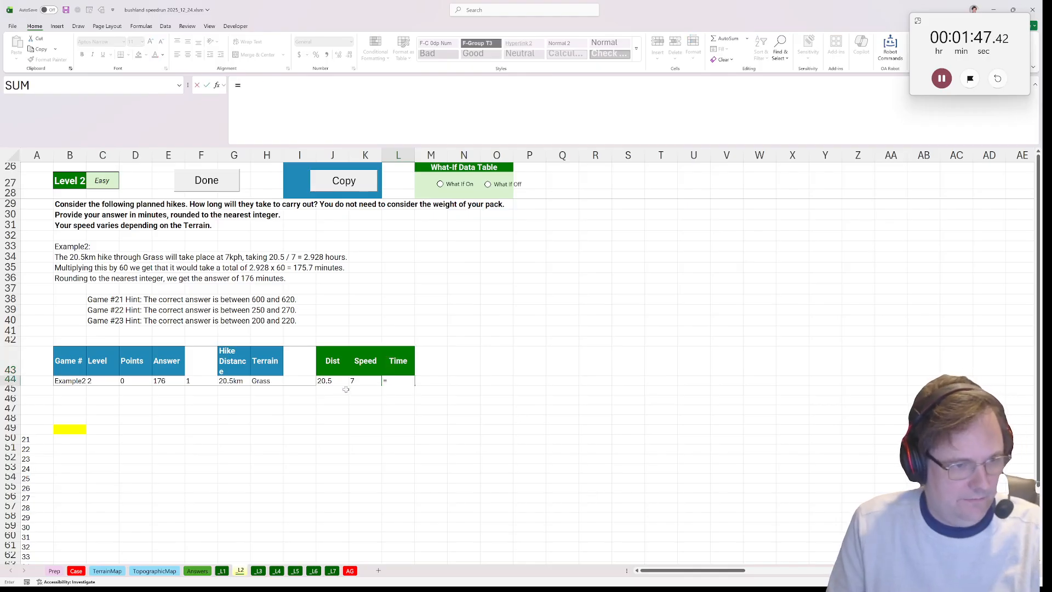
left_click(343, 384)
type("/")
left_click(372, 381)
key("Return")
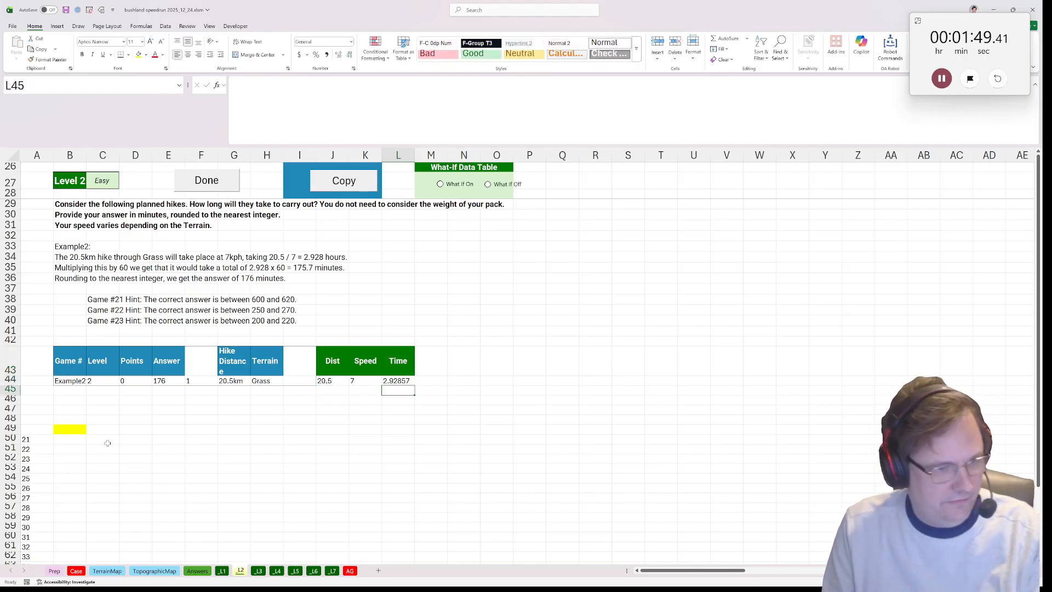
Enter =ROUND(L44*60,0) in yellow cell B49 for the rounded minutes and mark Level 2 as done
left_click(71, 429)
type("=roun")
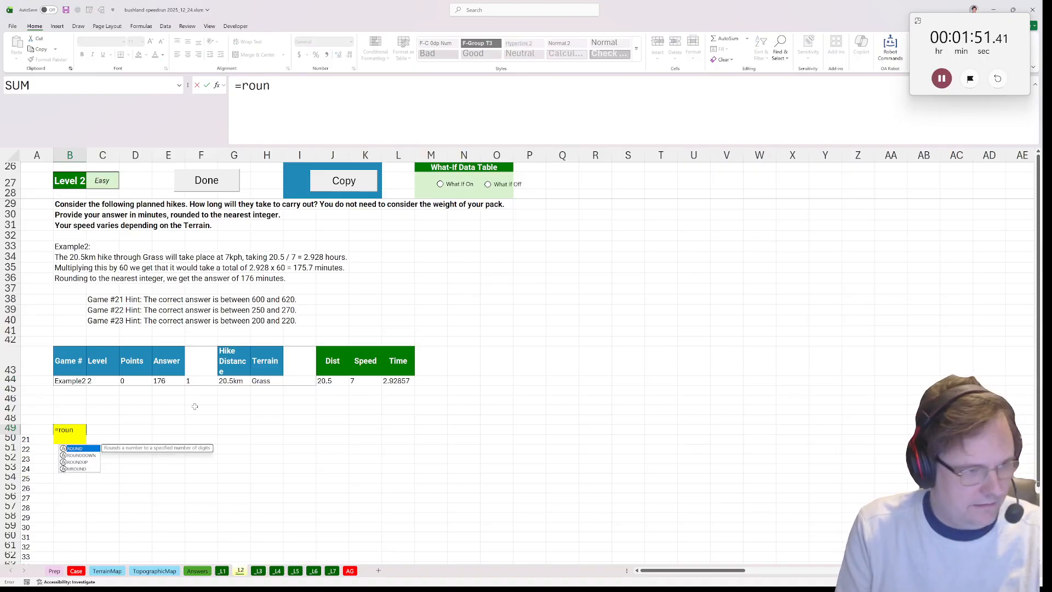
type("d(")
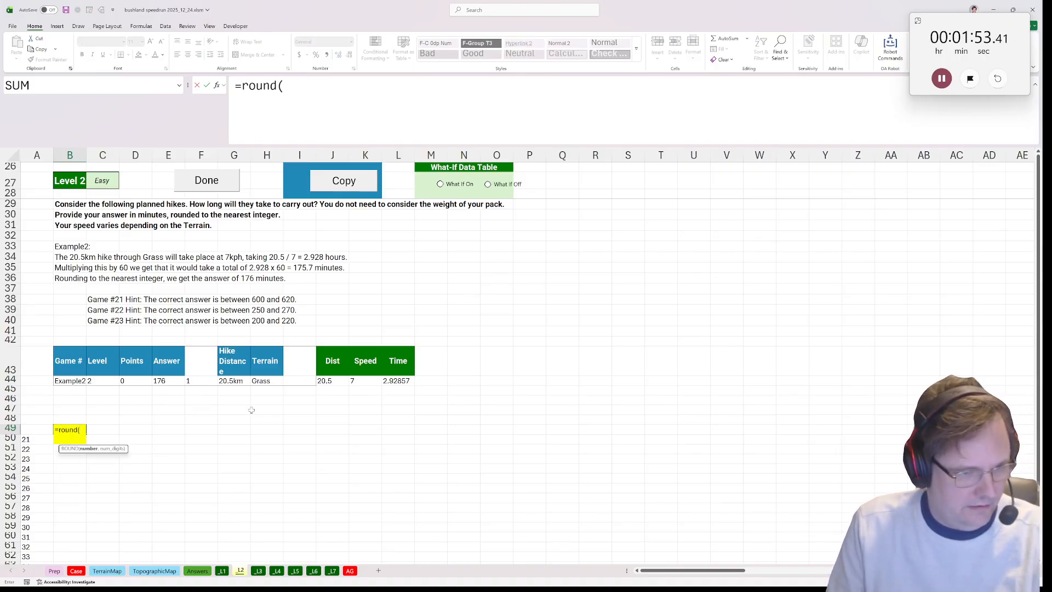
left_click(404, 378)
type("*")
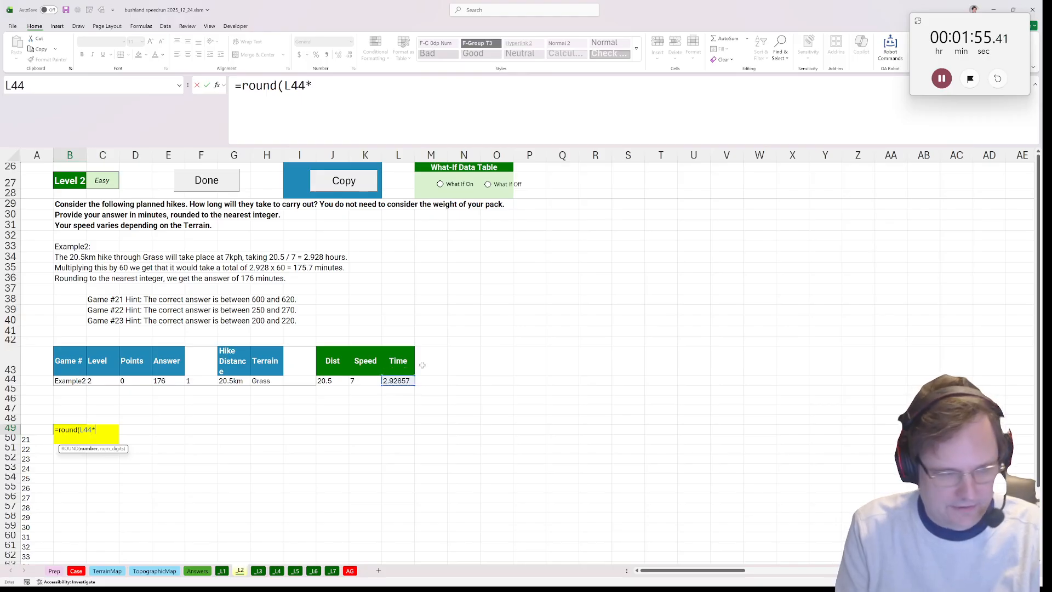
type("60,0)")
key("ctrl+Return")
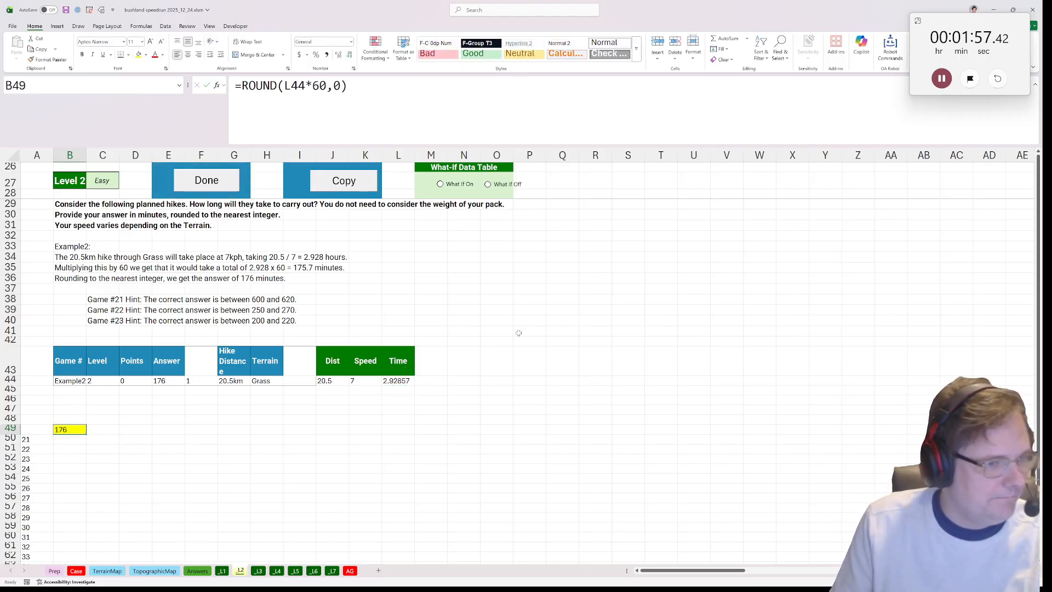
left_click(216, 181)
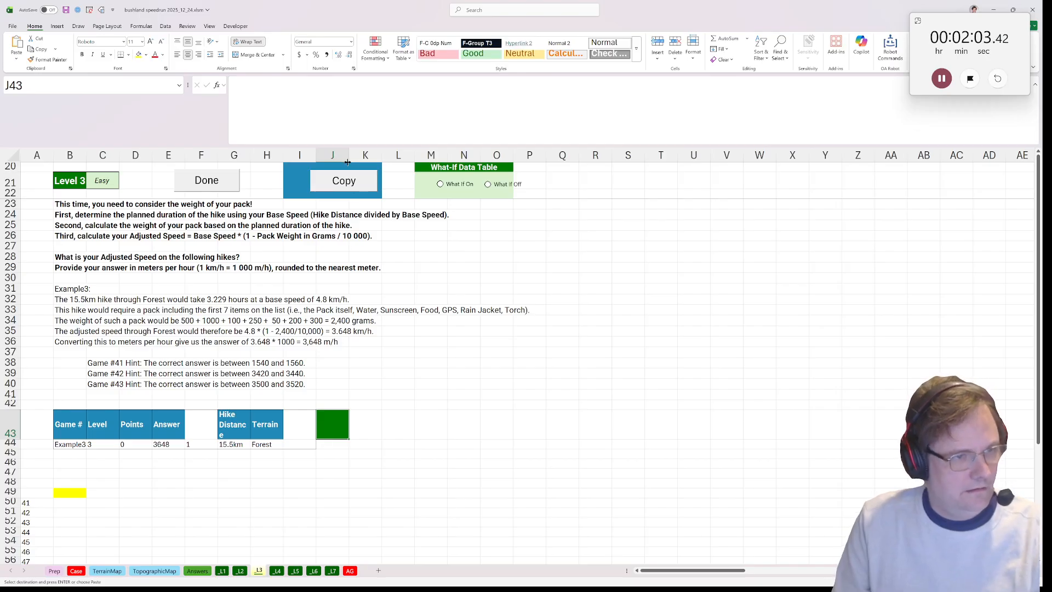
Copy the Level 2 working into the Level 3 sheet and paste Level 1's FILTER formula from K44 into M44
left_click(347, 189)
left_click(222, 570)
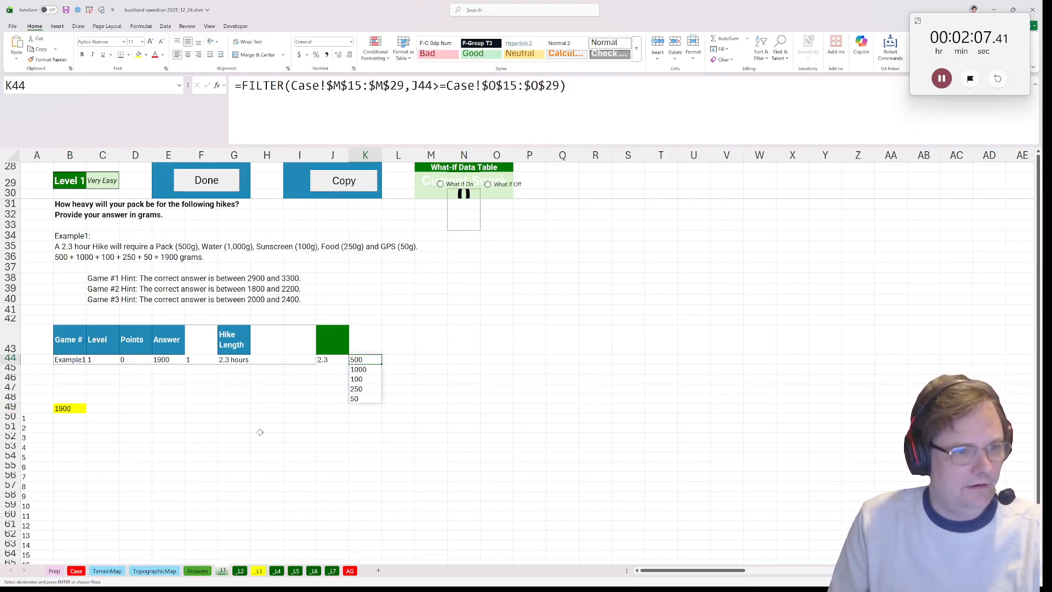
left_click(259, 571)
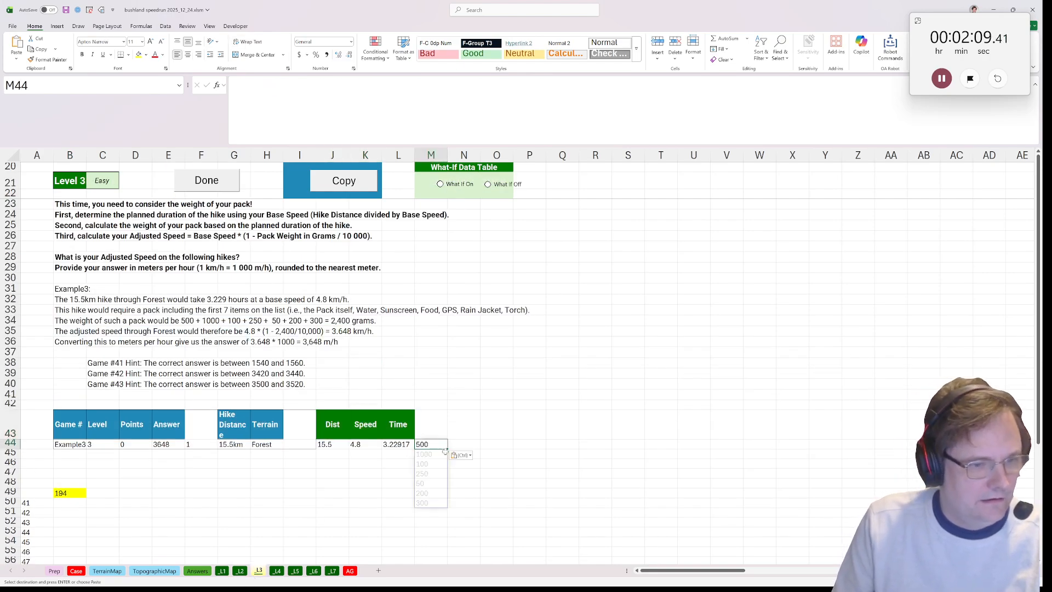
key("F2")
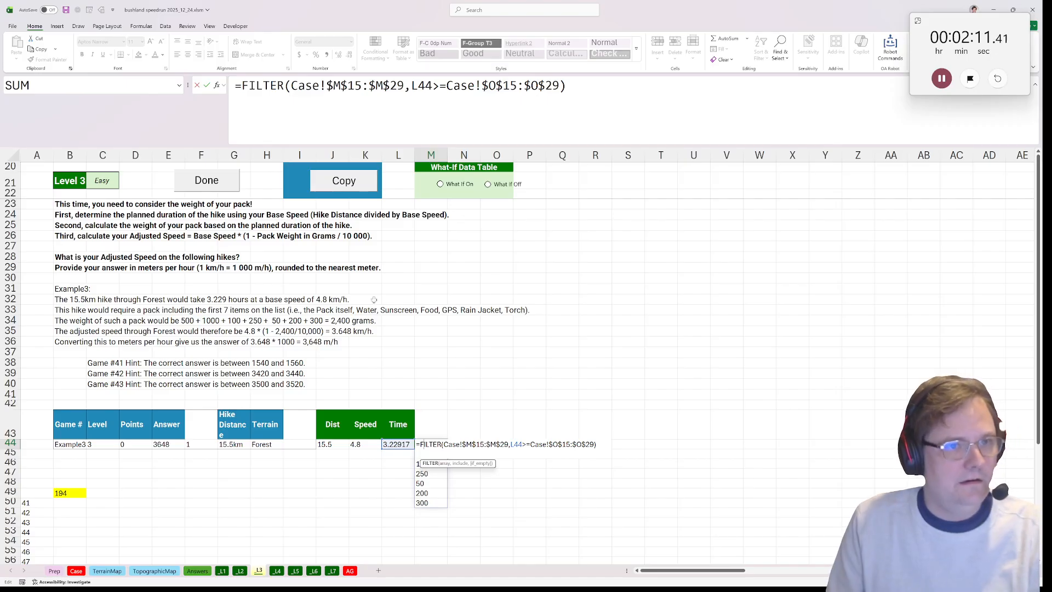
key("ctrl+Return")
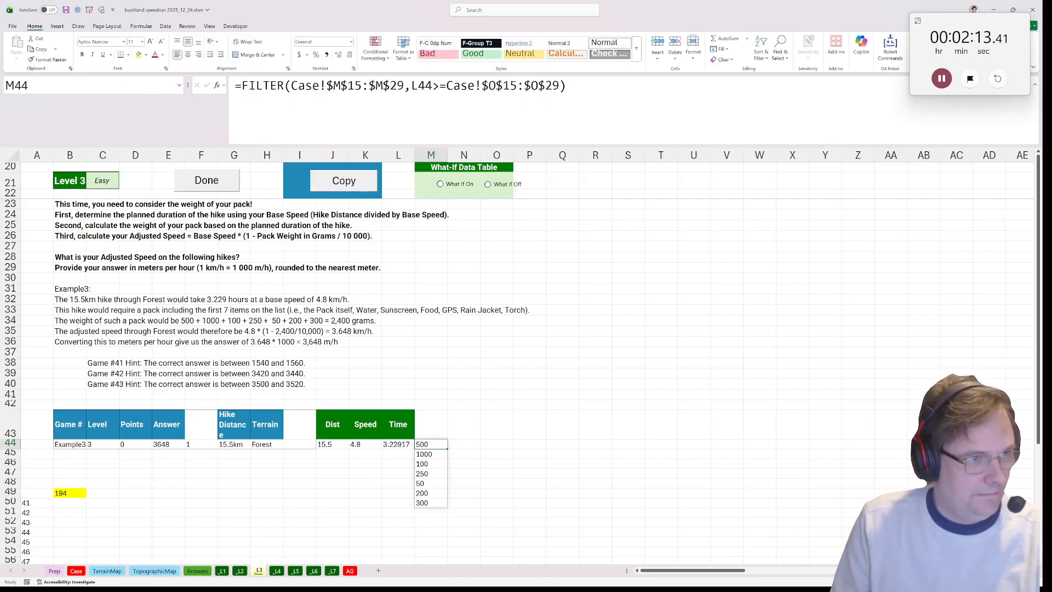
Wrap the FILTER formula in M44 in SUM to total the pack weight in one cell
key("F2")
key("Home")
key("Right")
type("suM(")
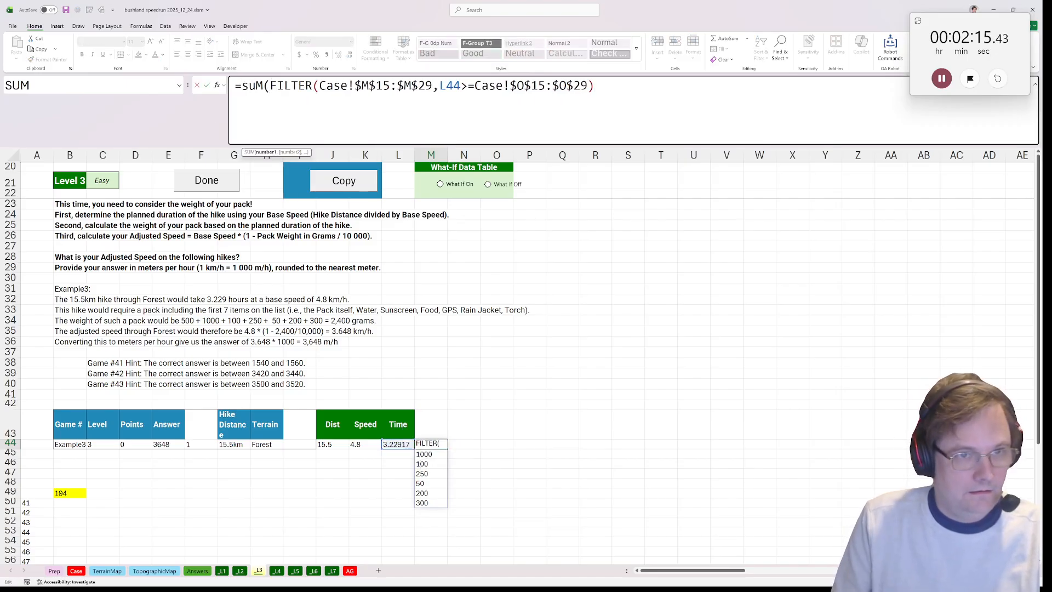
type(")")
key("ctrl+Return")
Add the header Grams in M43 and the header New Speed in N43
key("Up")
type("Grame")
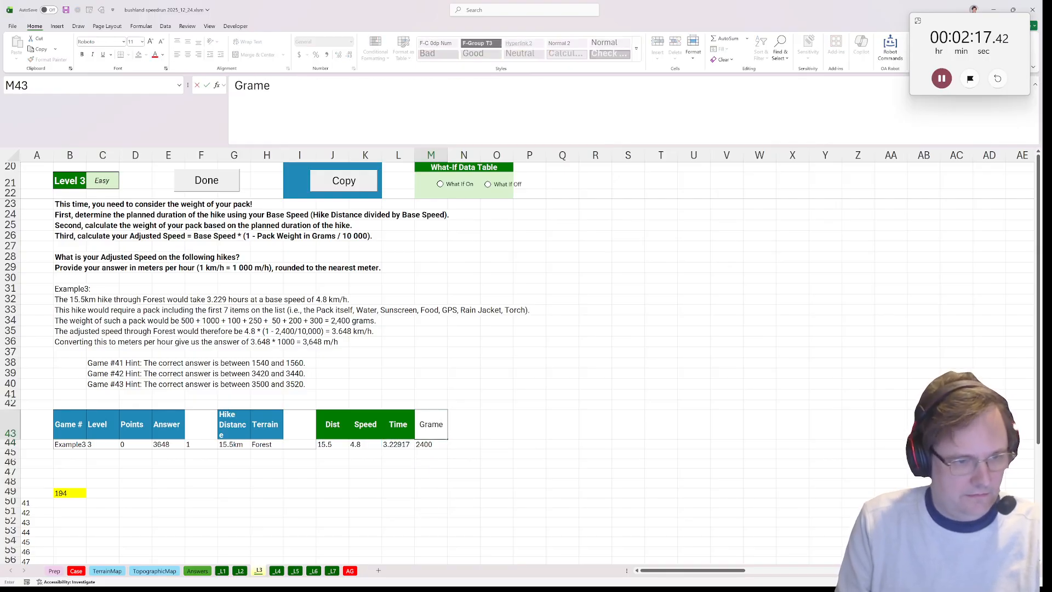
key("Tab")
key("Left")
key("Left")
key("Right")
type("Grams")
key("Tab")
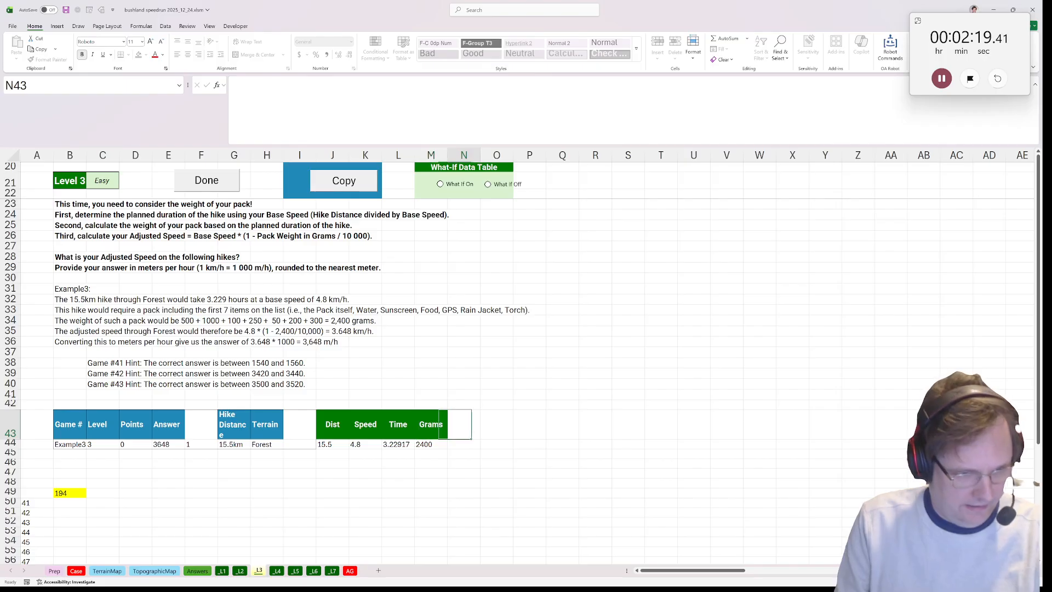
type("New Speed")
key("Return")
Calculate the adjusted speed in N44 with =(1-M44/10000)*K44
type("=")
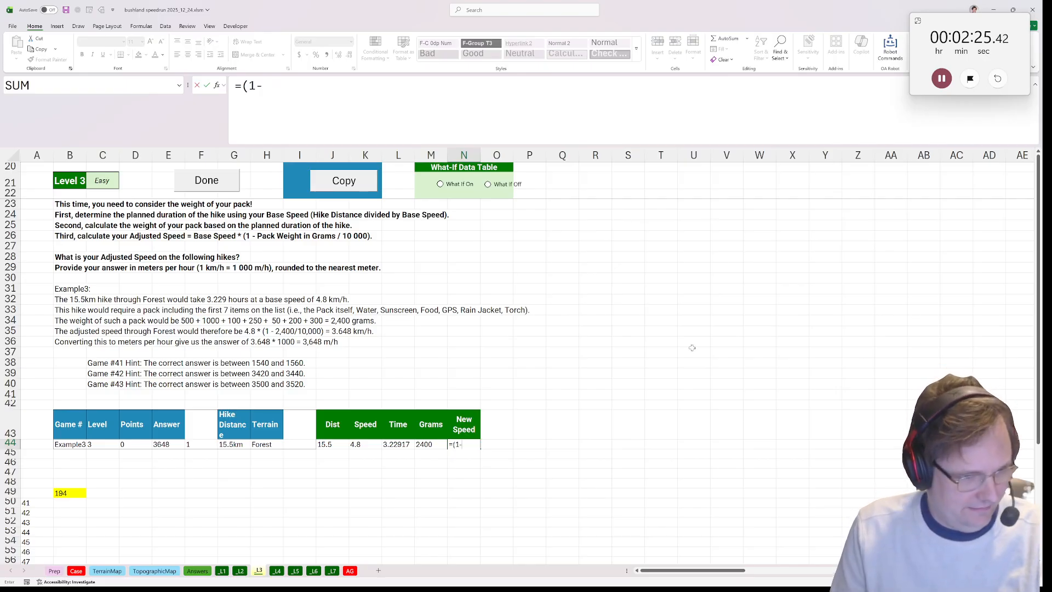
type("(1-")
left_click(435, 444)
type("/10000")
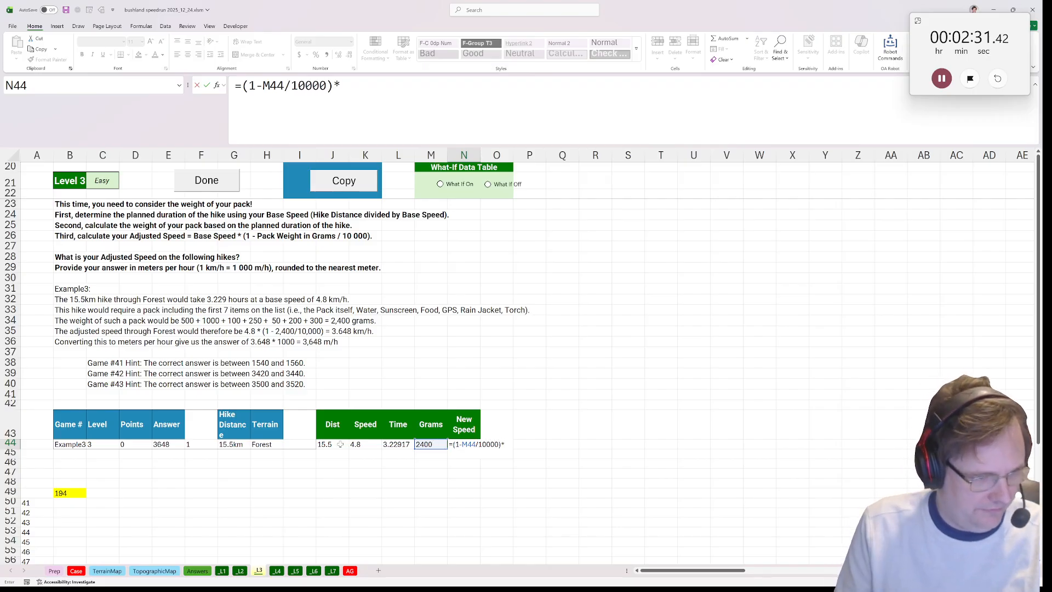
type(")*")
left_click(365, 444)
key("Return")
Add the header New Time in O43 and calculate the adjusted hike time in O44 with =J44/N44
key("Up")
key("Right")
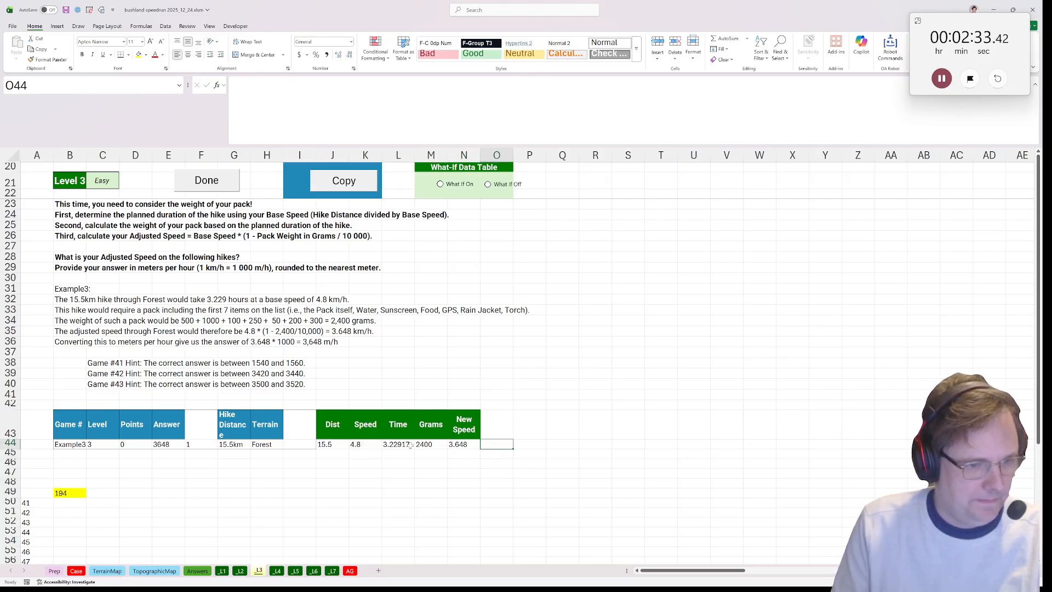
key("Up")
type("New Time")
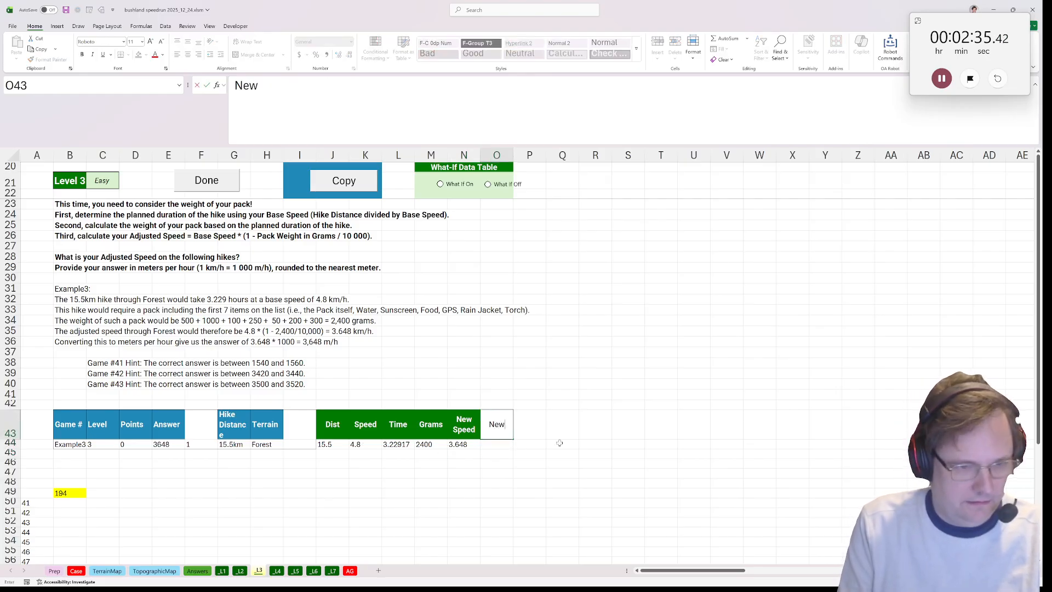
key("Return")
type("=")
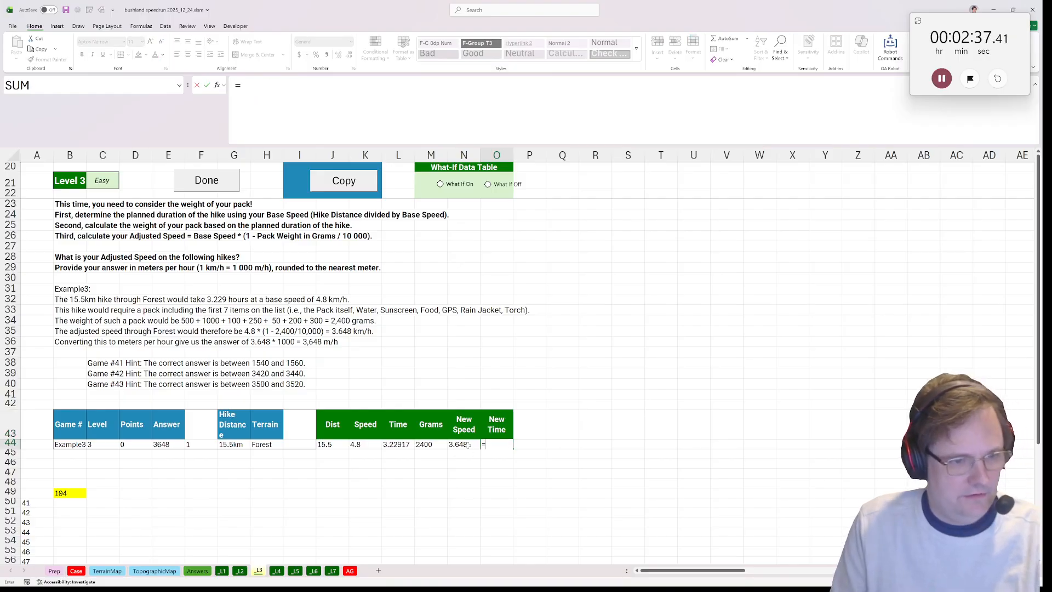
left_click(320, 445)
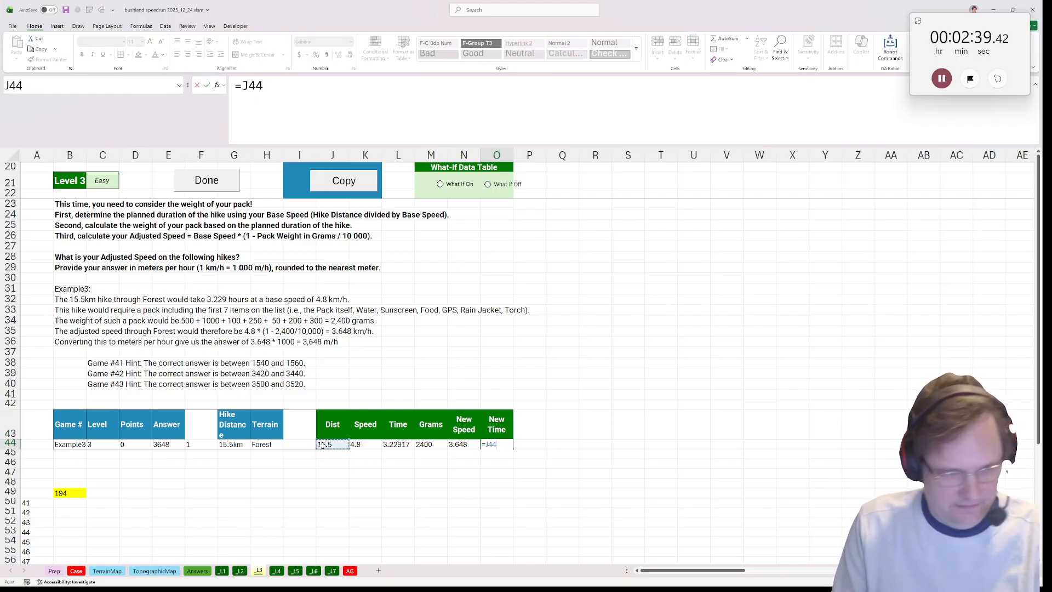
type("/")
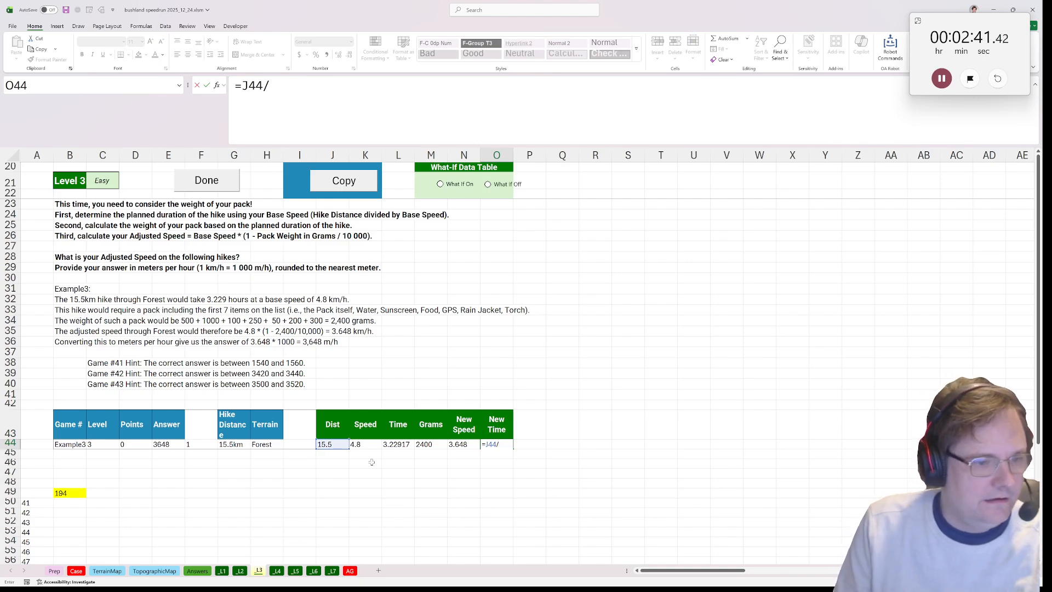
left_click(459, 445)
key("Return")
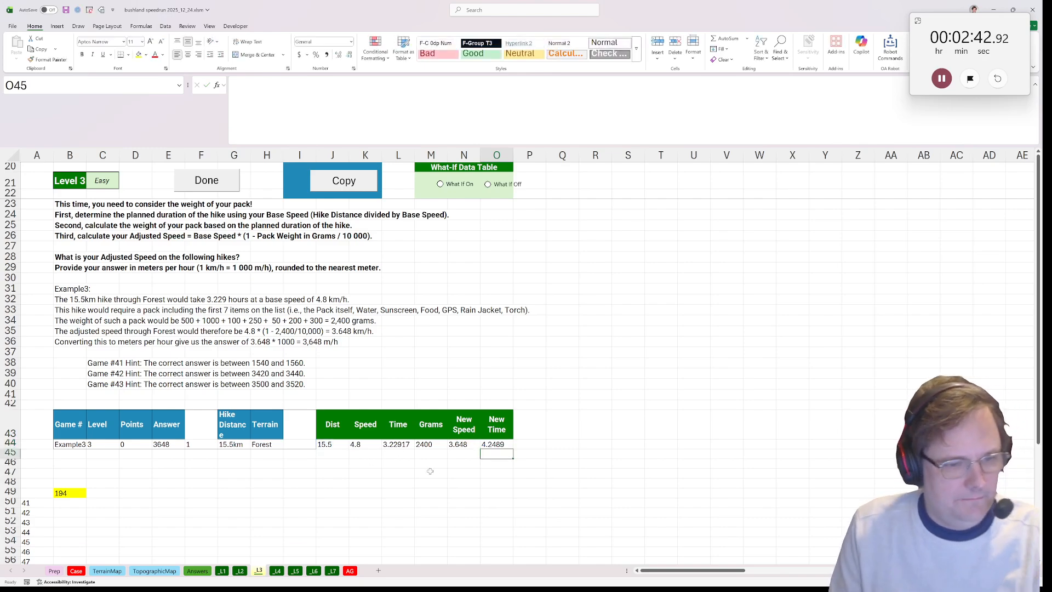
left_click(80, 490)
type("=")
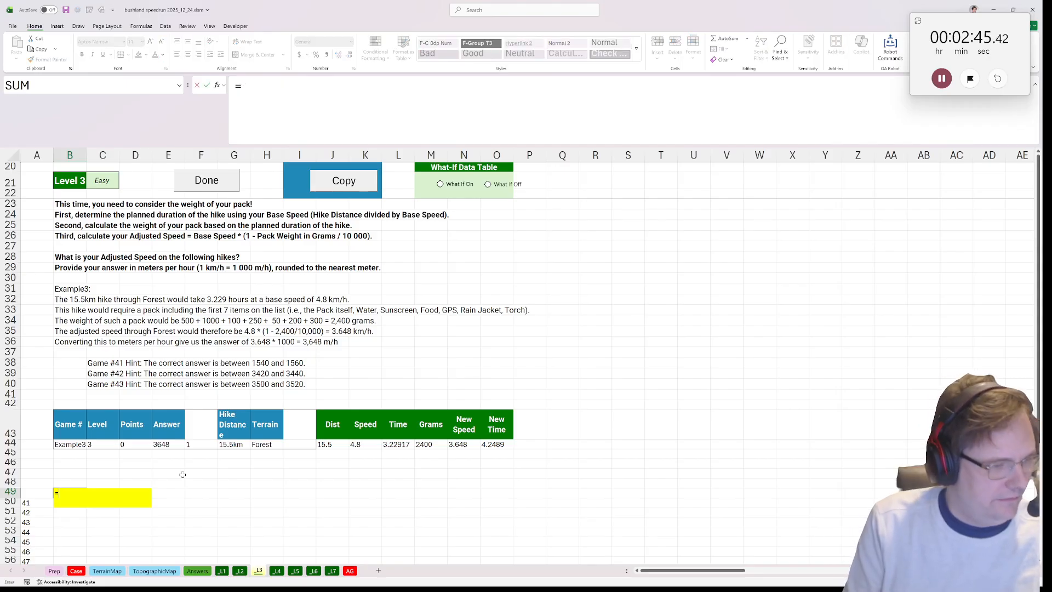
key("Escape")
left_click(368, 466)
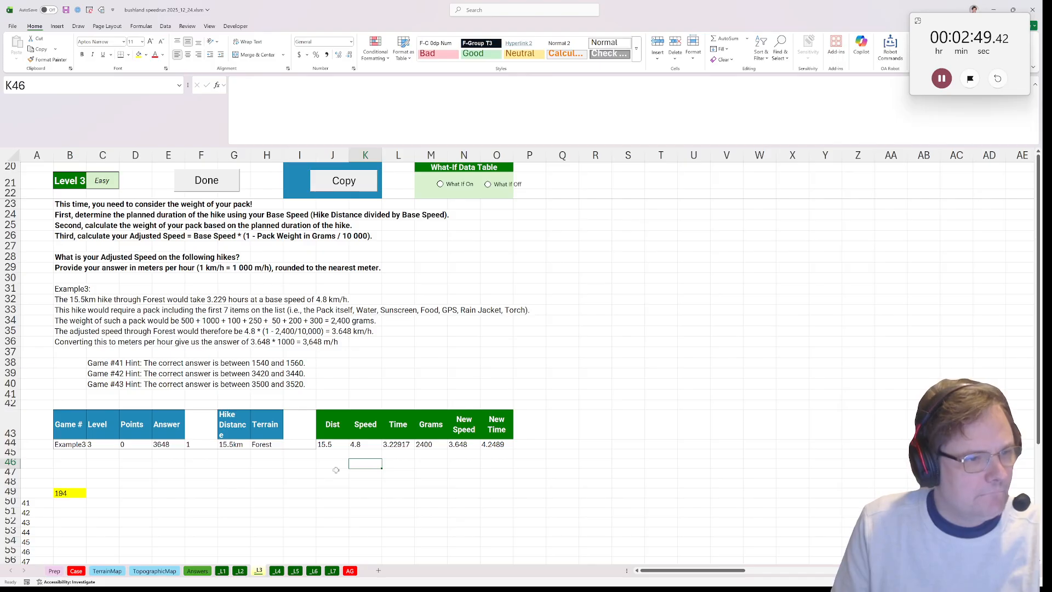
left_click(458, 446)
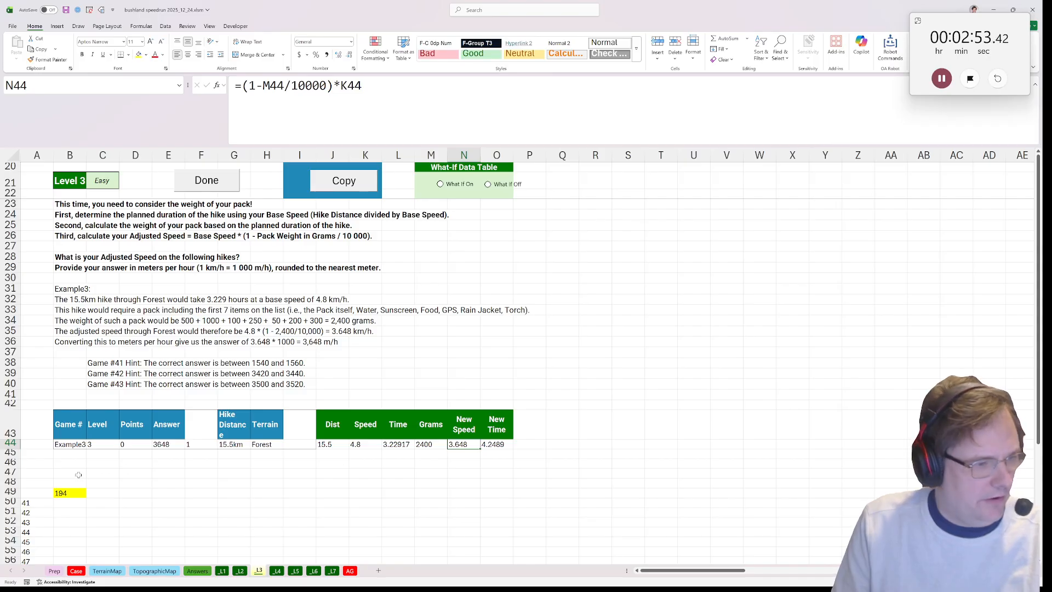
Convert the adjusted speed to meters per hour in yellow cell B49 with =N44*1000
left_click(75, 491)
type("=")
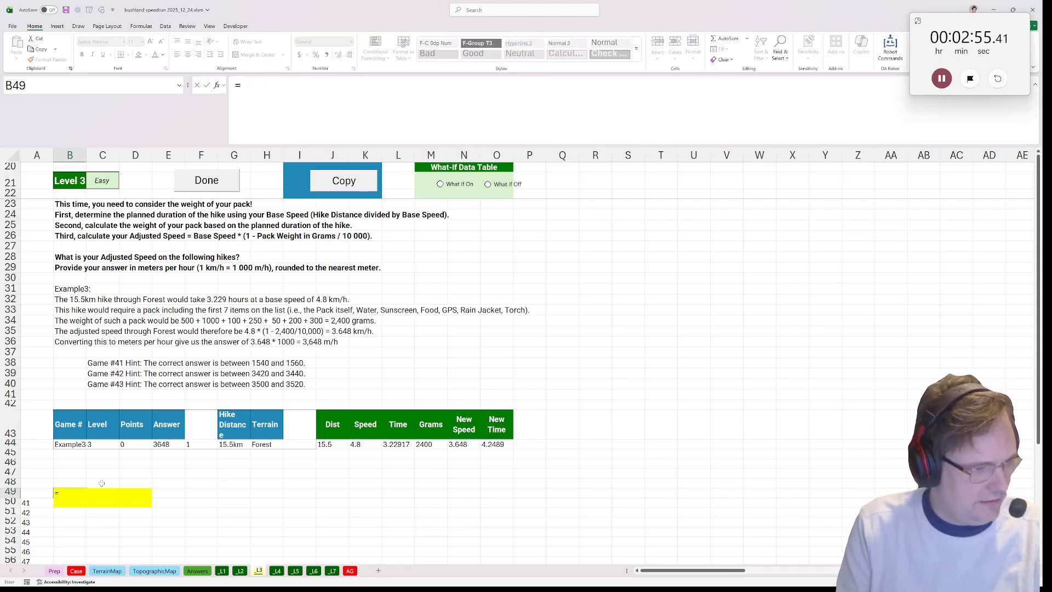
left_click(452, 446)
type("*1000")
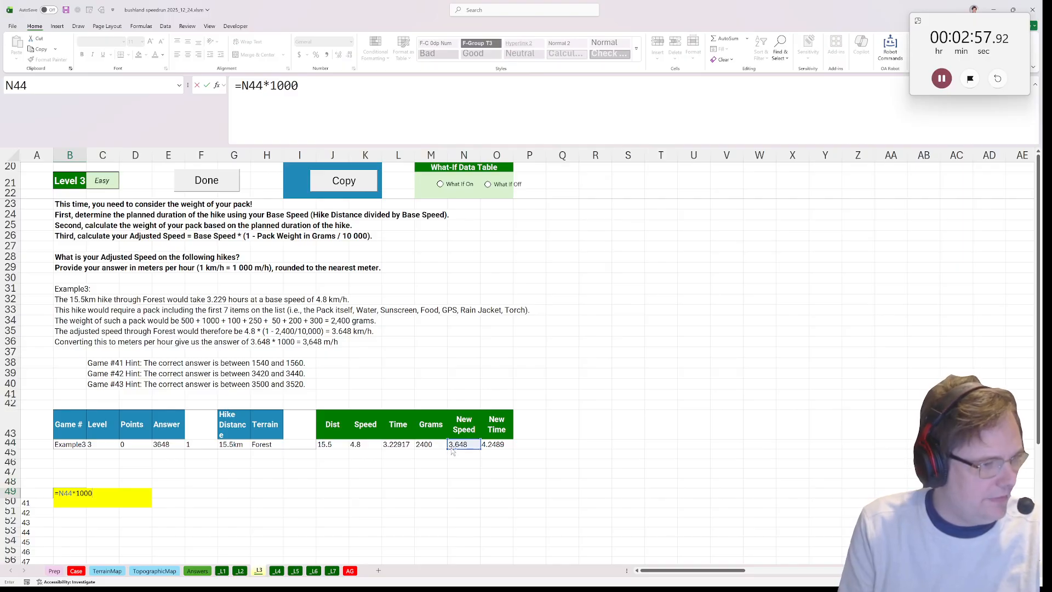
key("Return")
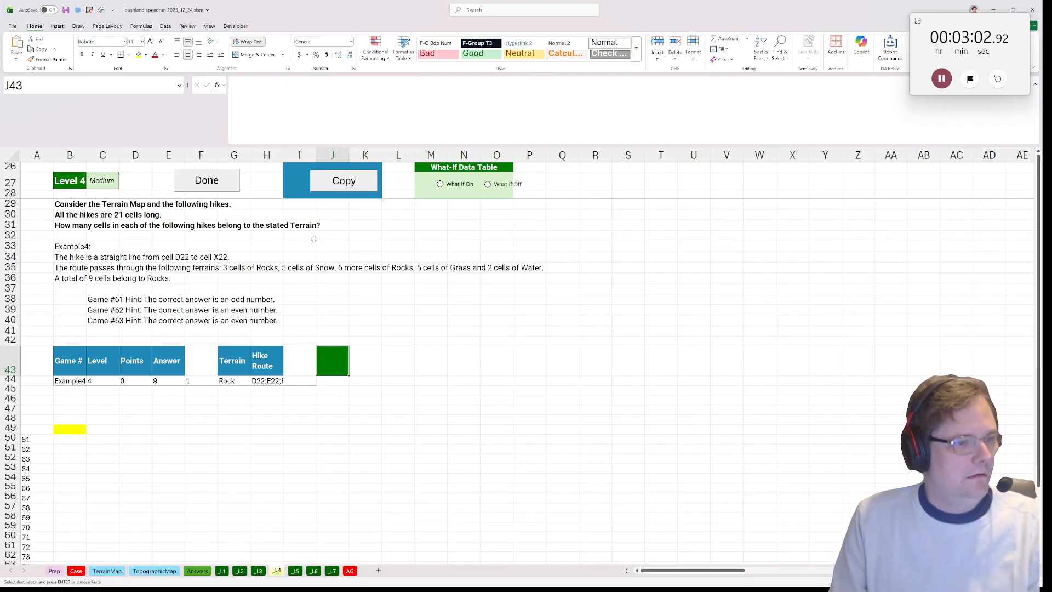
left_click(339, 379)
type("=xt")
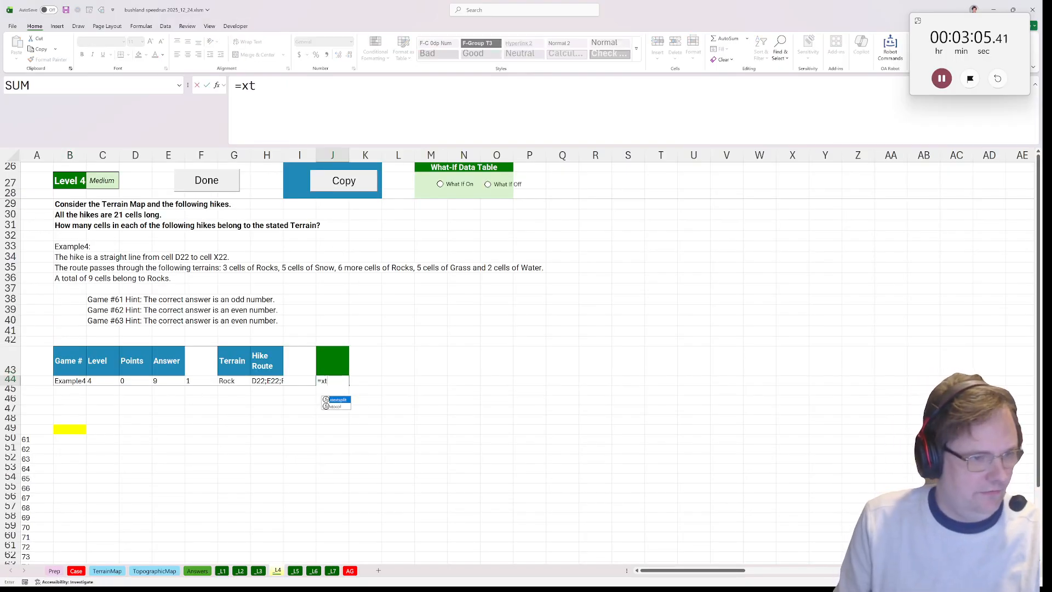
key("Escape")
key("Escape")
On the TerrainMap sheet, copy the legend's terrain names from BB4:BB9 into the colored cells BA4:BA9
left_click(114, 571)
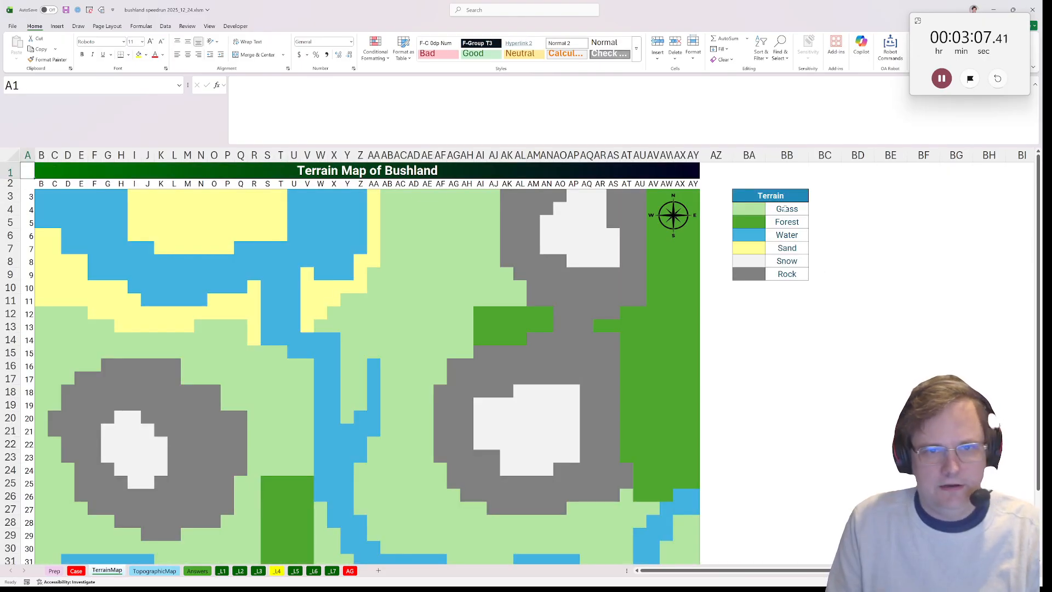
left_click_drag(785, 209, 787, 274)
key("ctrl+c")
left_click(749, 208)
key("ctrl+v")
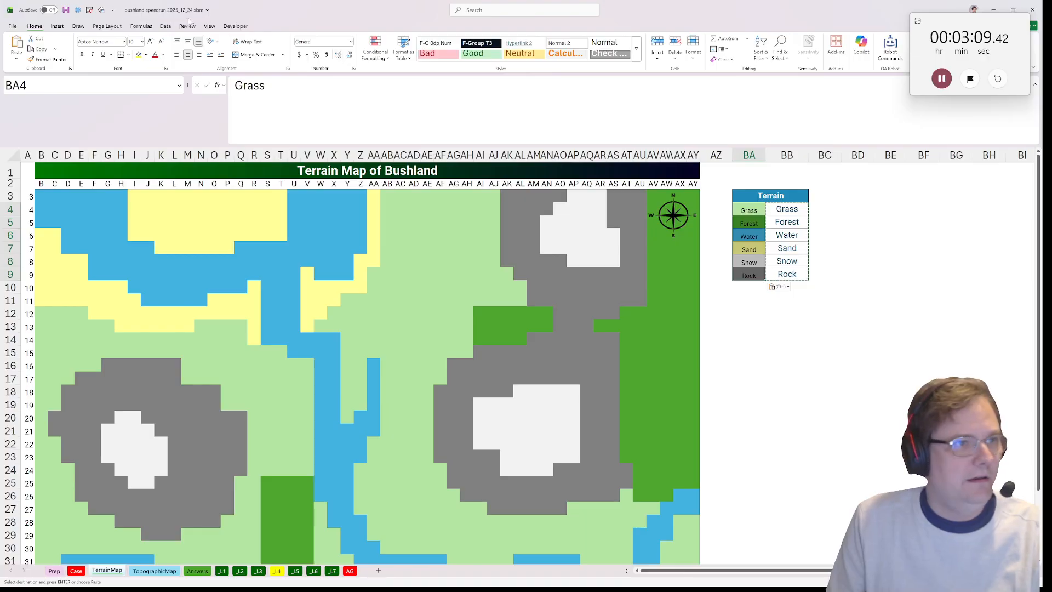
Run the fill_color macro on the terrain legend to fill the map cells with their terrain names
left_click(235, 26)
left_click(34, 48)
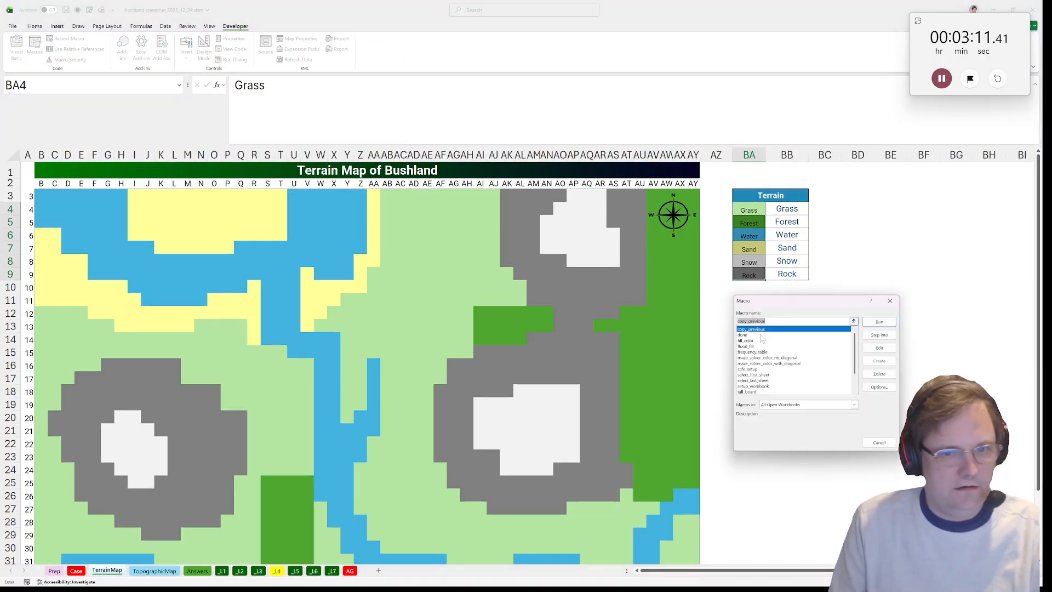
left_click(746, 340)
left_click(880, 322)
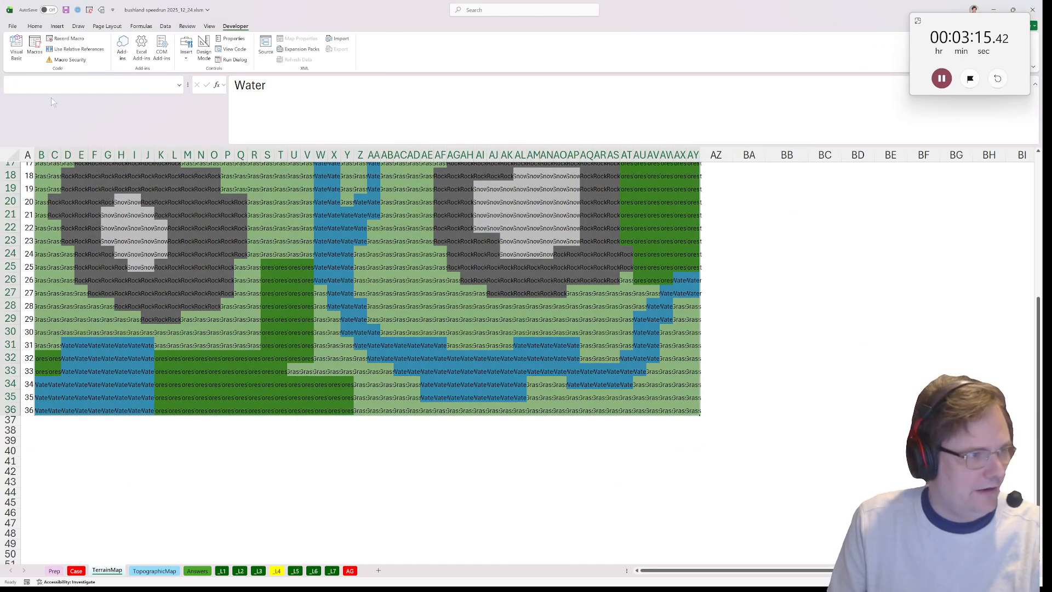
Name the filled terrain map range B3:AY36 terrain
left_click(53, 85)
type("terrai")
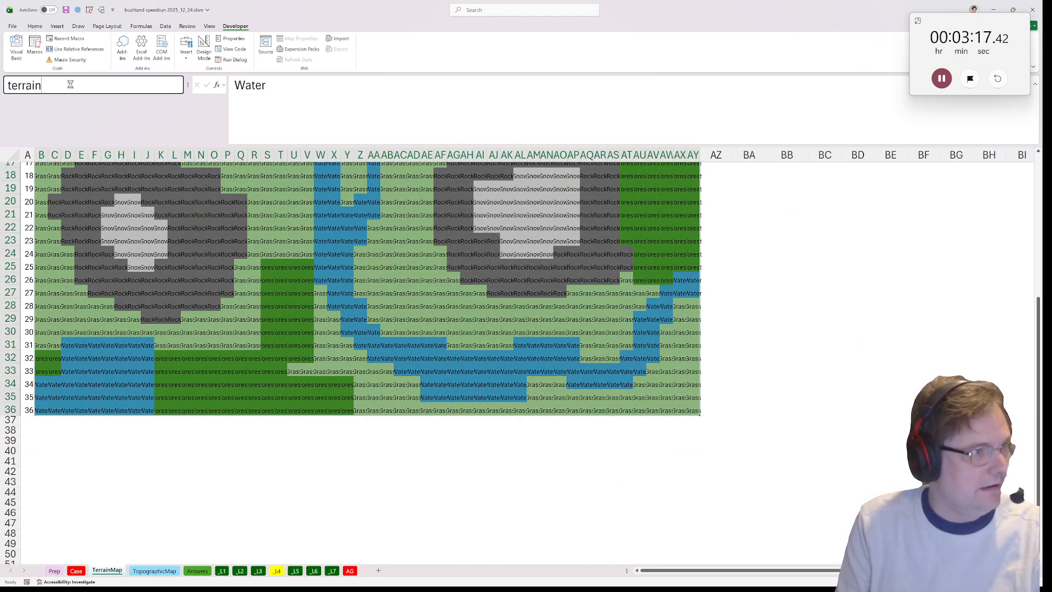
type("n")
key("Return")
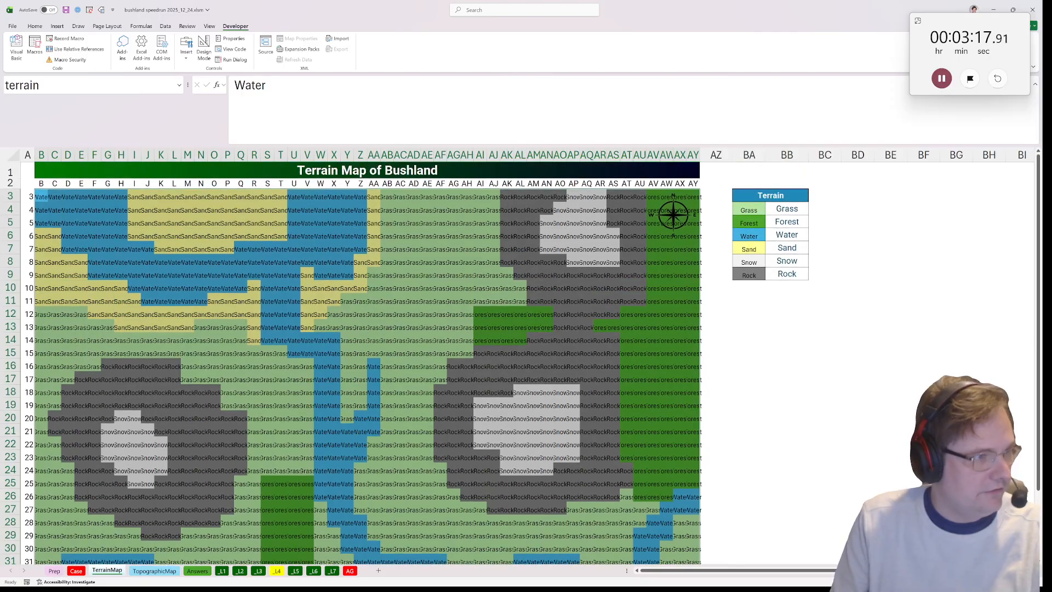
On the TopographicMap sheet, enter the altitudes 0, 200, 400, 600 and 800 in the shaded legend cells BA4:BA8
left_click(160, 572)
left_click(750, 209)
type("0")
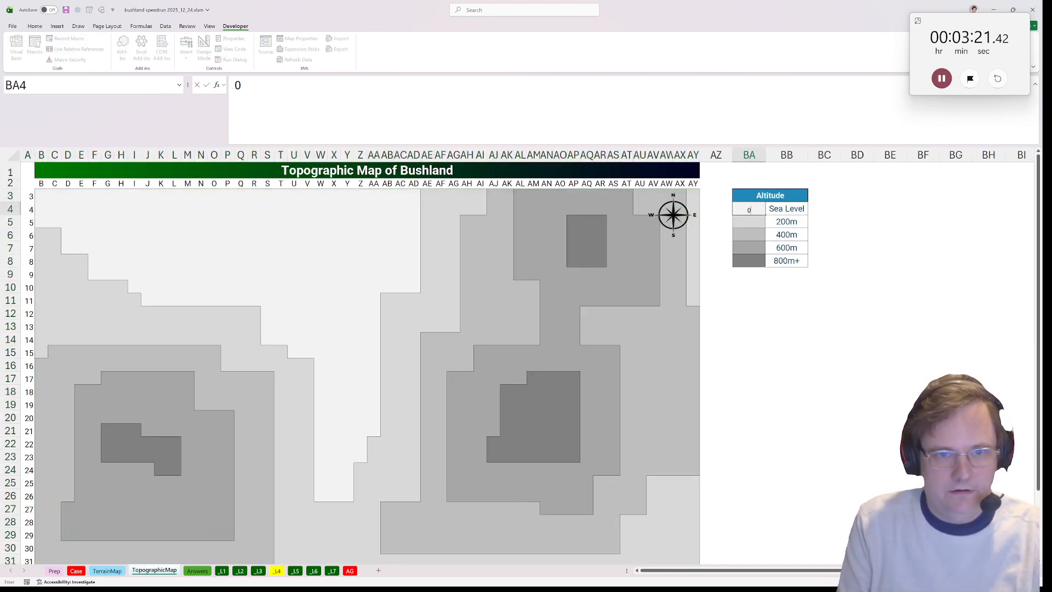
key("Tab")
key("Return")
type("200")
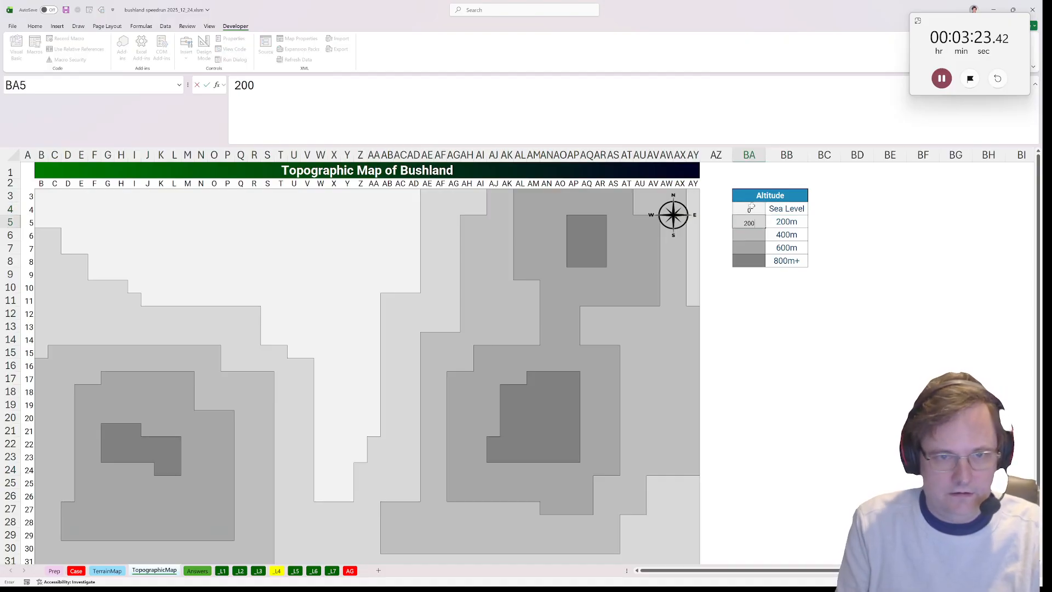
key("Return")
type("400")
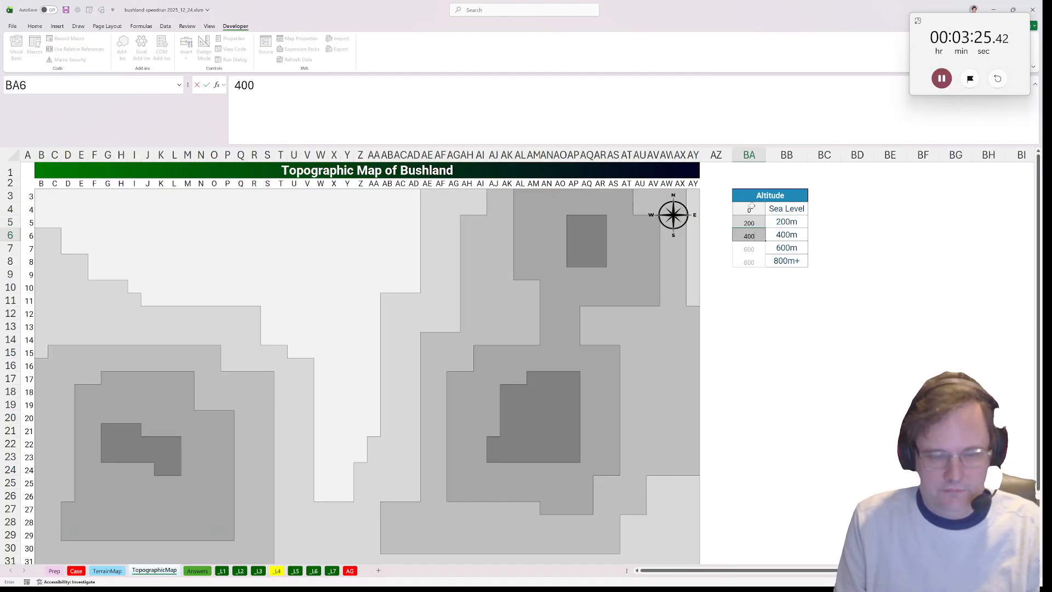
key("Tab")
left_click(737, 245)
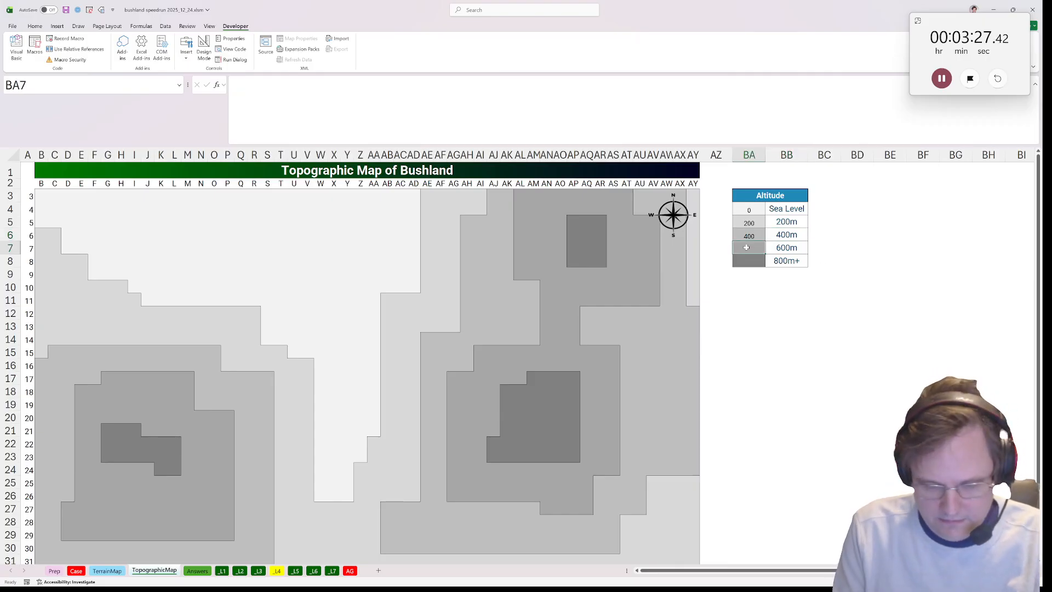
type("600")
key("Return")
type("800")
key("Return")
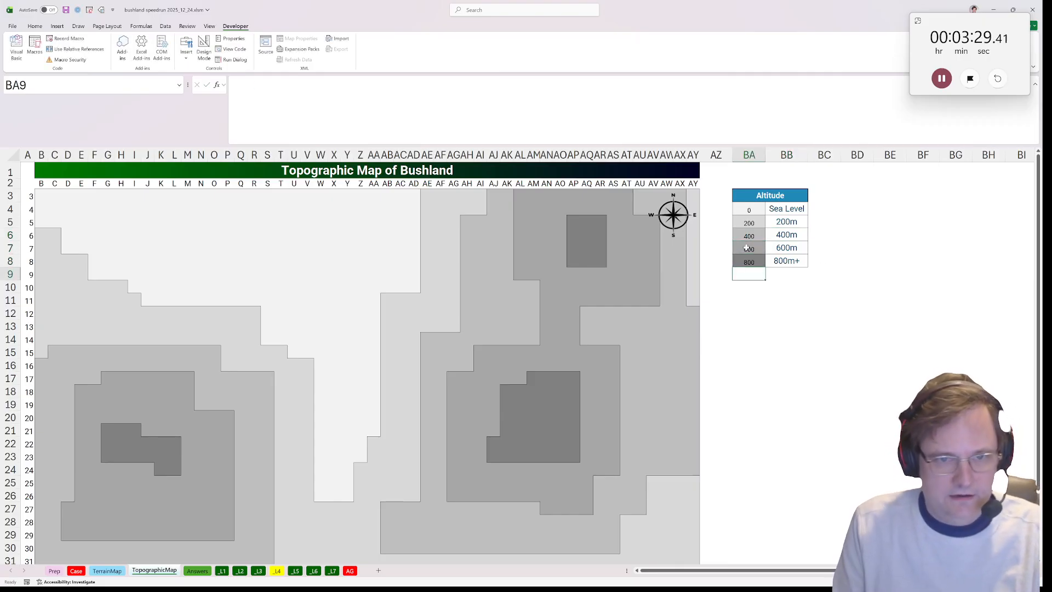
Run the fill_color macro on legend cells BA4:BA8 to fill the topographic map with altitude values
left_click_drag(740, 213, 754, 253)
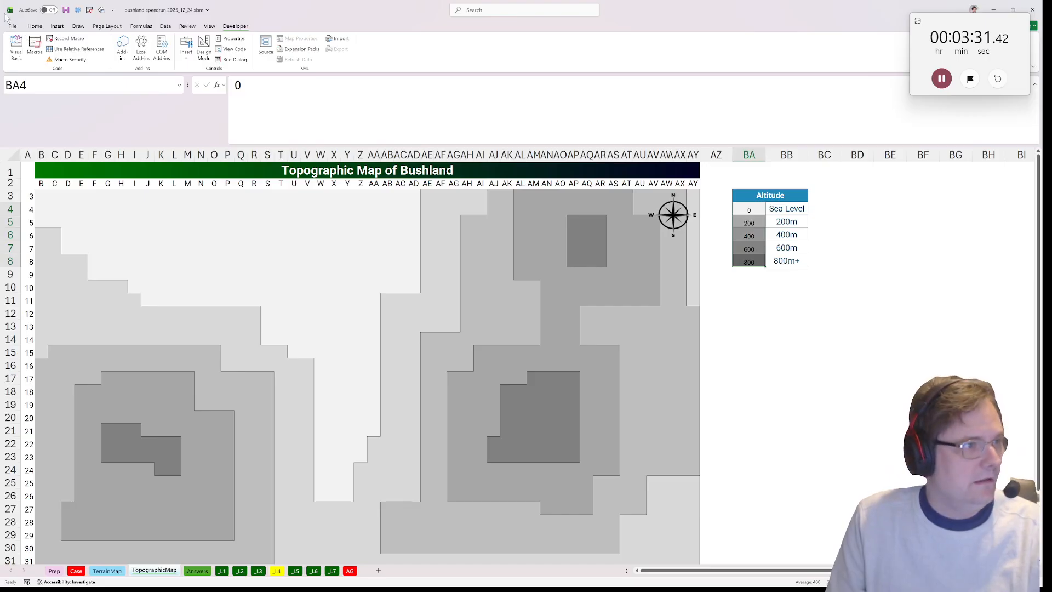
left_click(34, 49)
left_click(747, 341)
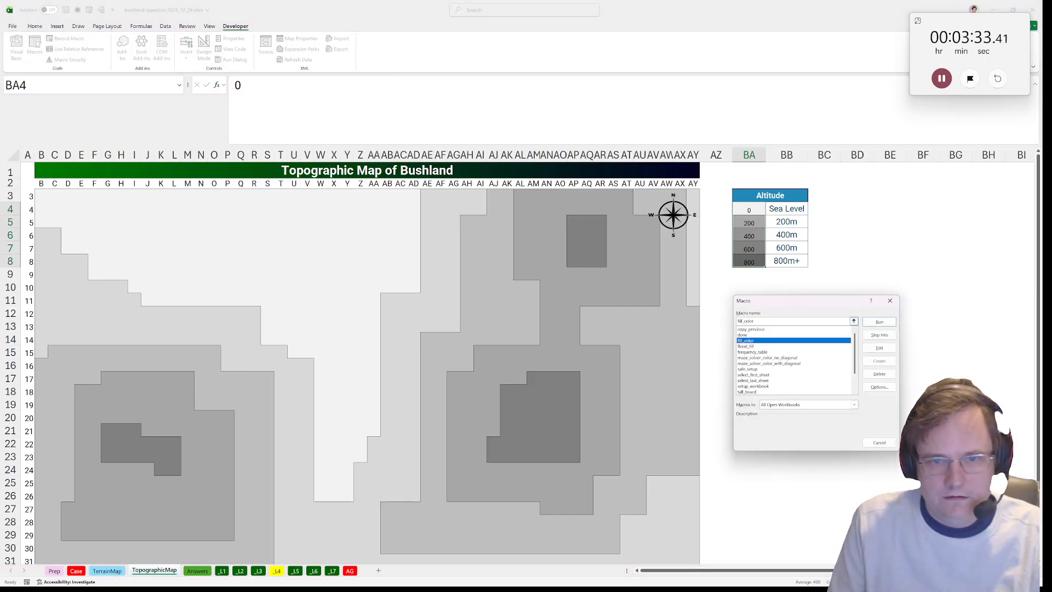
left_click(880, 321)
Select the whole topographic map range B3:AY36 and name it topo
scroll(725, 376, "down", 2)
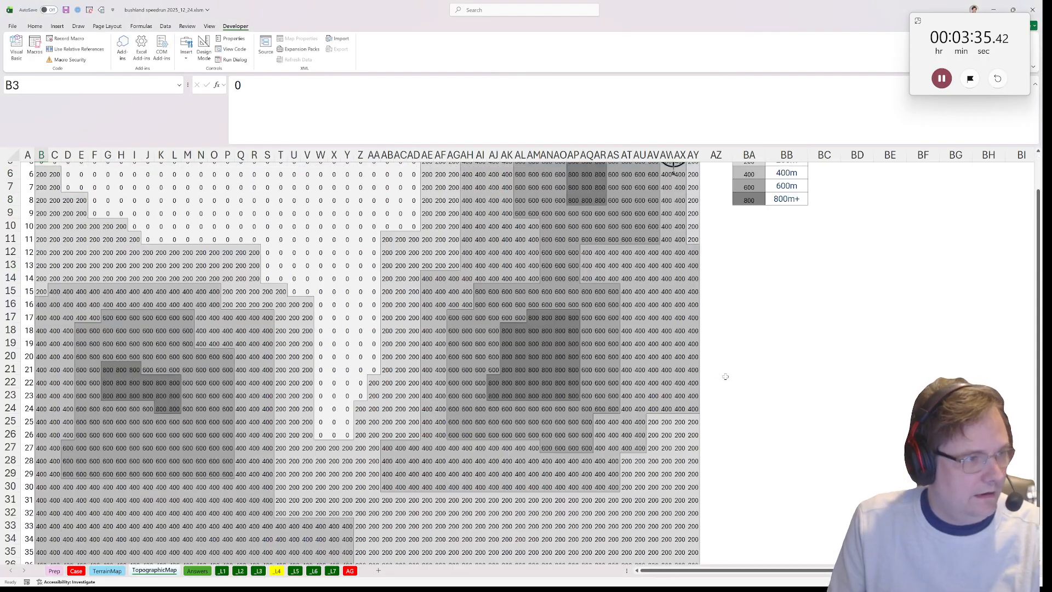
scroll(725, 377, "down", 2)
left_click(701, 507, "shift")
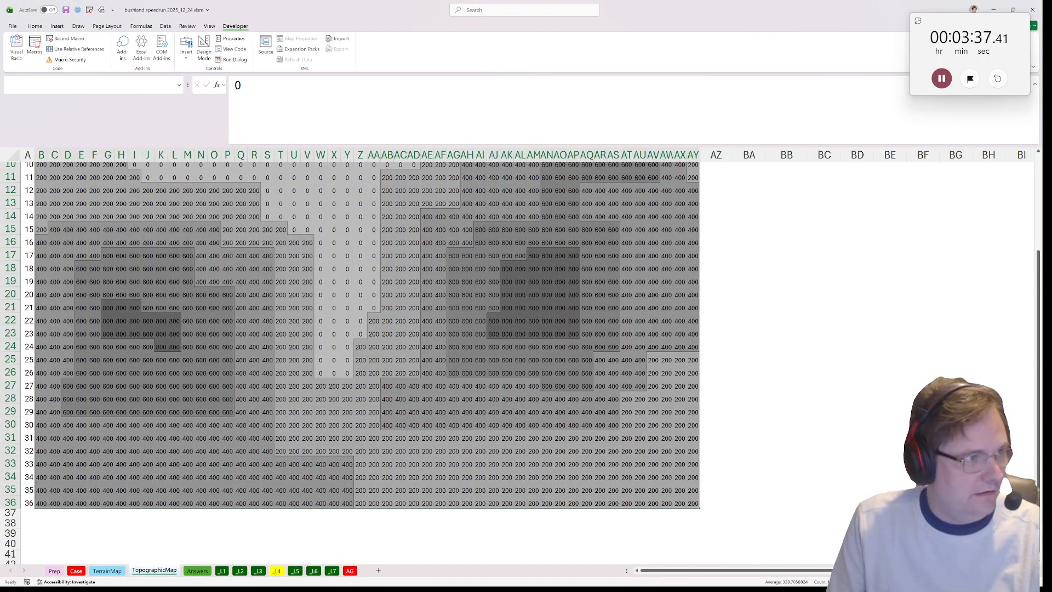
type("topo")
key("Return")
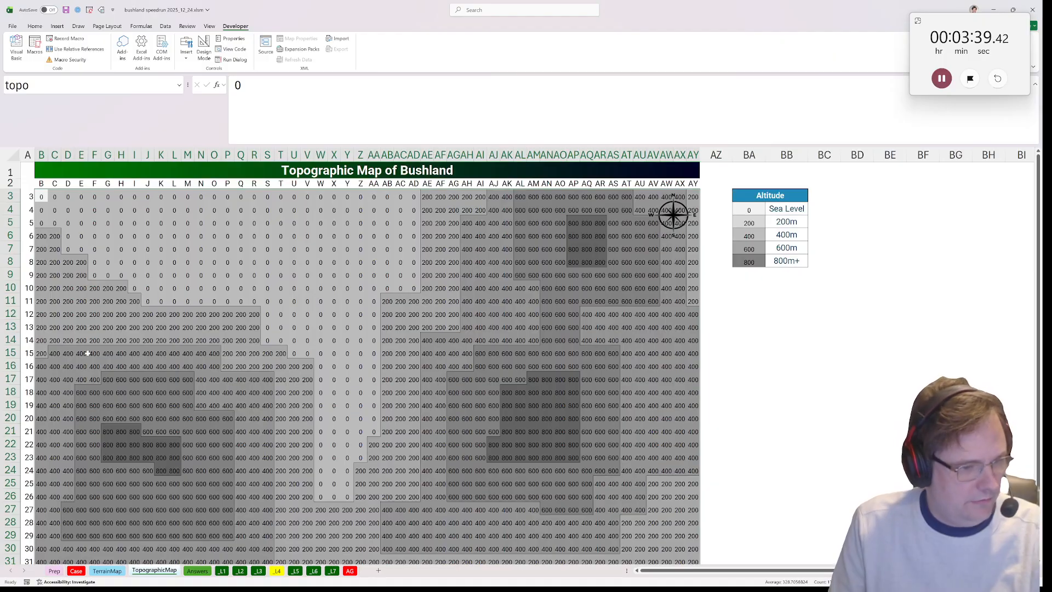
On the Level 4 sheet, split the hike route into separate cell addresses in J44 with =xtextsplit(H44)
left_click(277, 571)
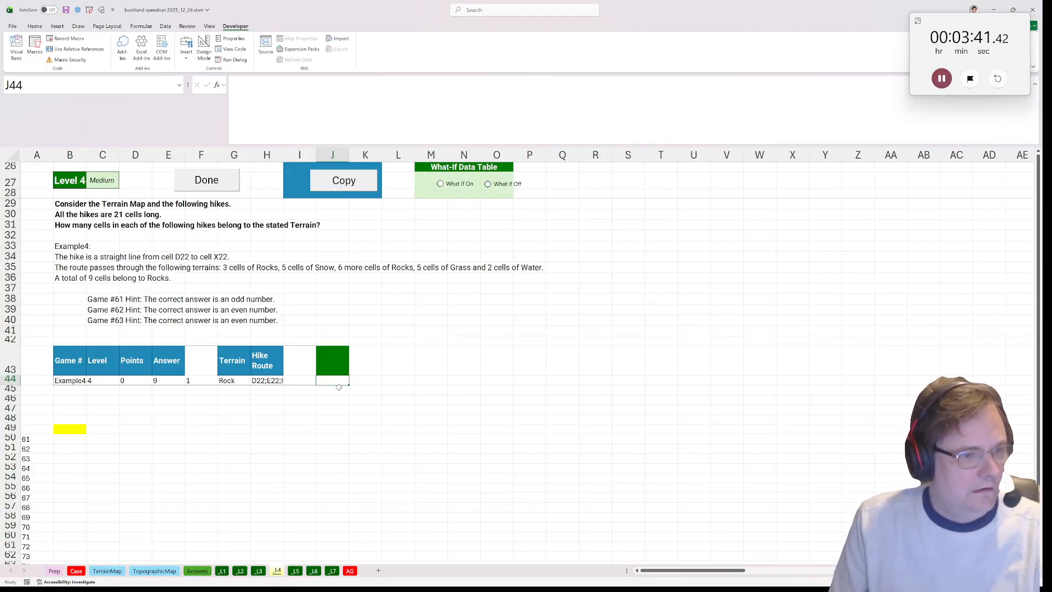
type("=xte")
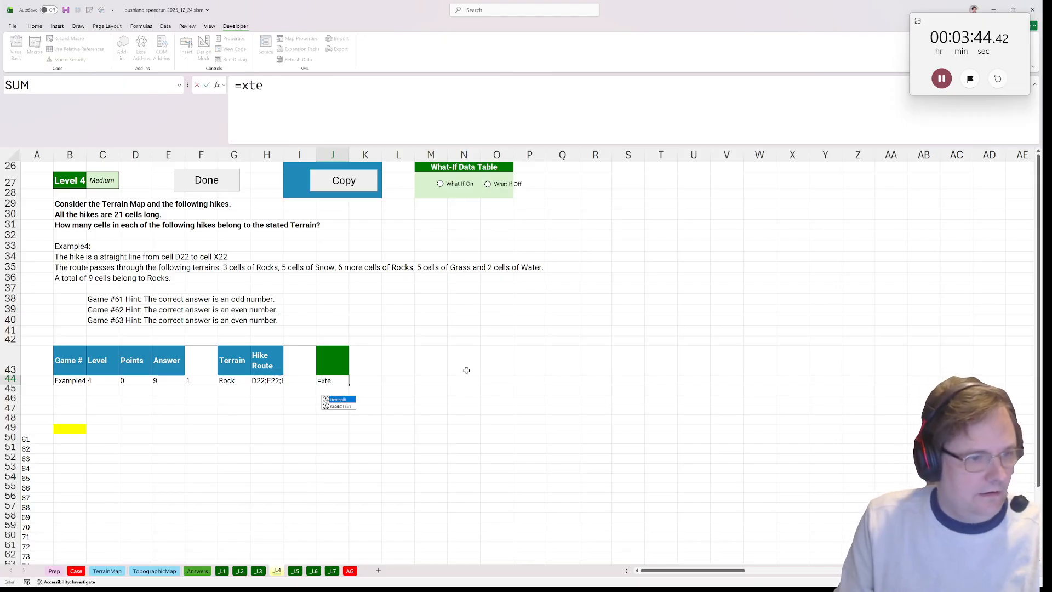
key("Tab")
left_click(267, 381)
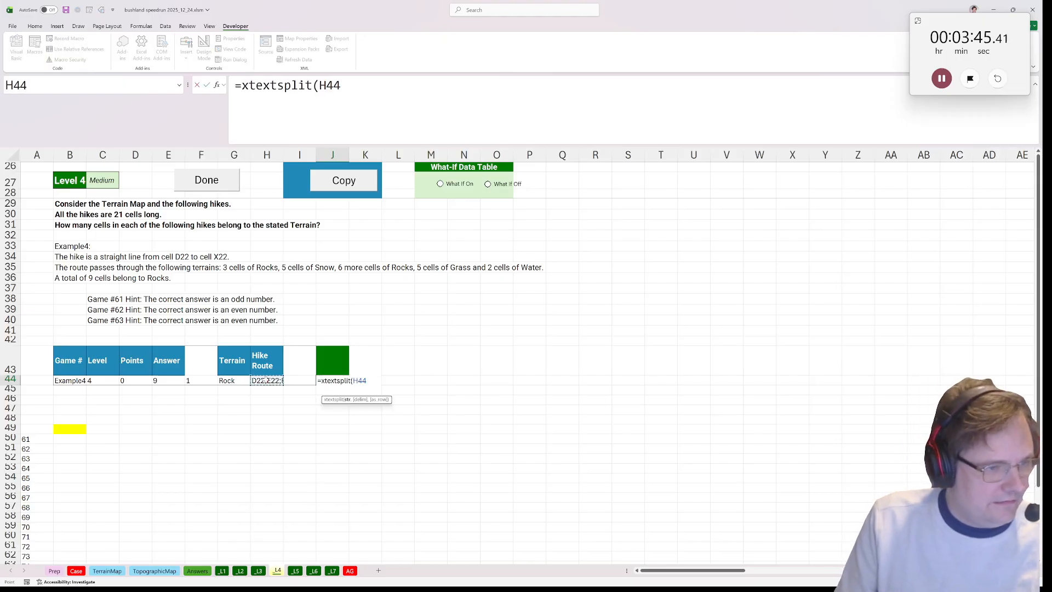
key("ctrl+Return")
Look up the terrain of every route cell in K44 with =addr_lookup(terrain,J44#)
key("Right")
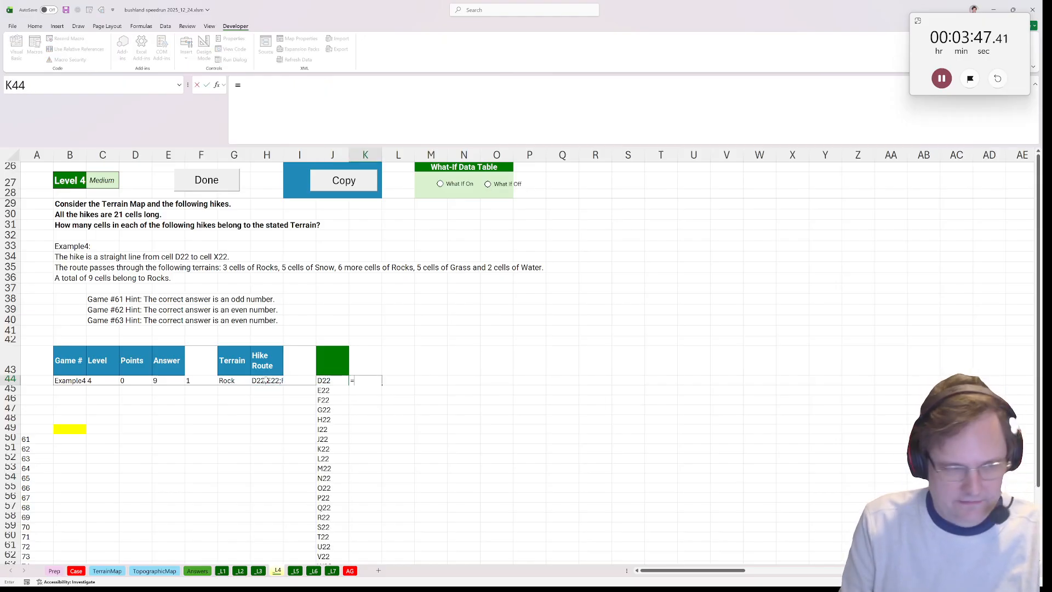
type("=add")
key("Tab")
type("terrain,")
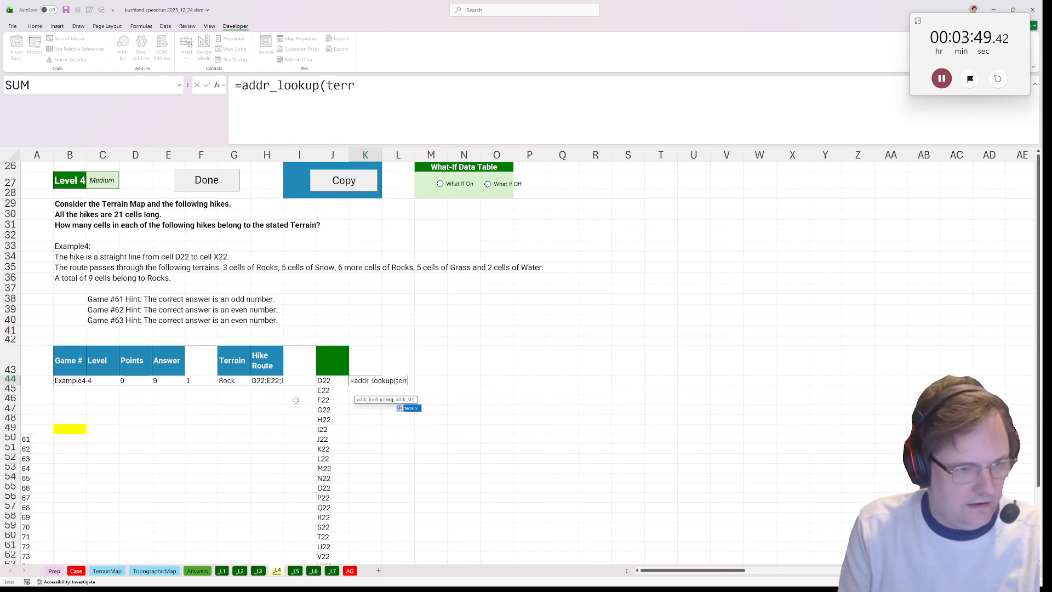
left_click(324, 380)
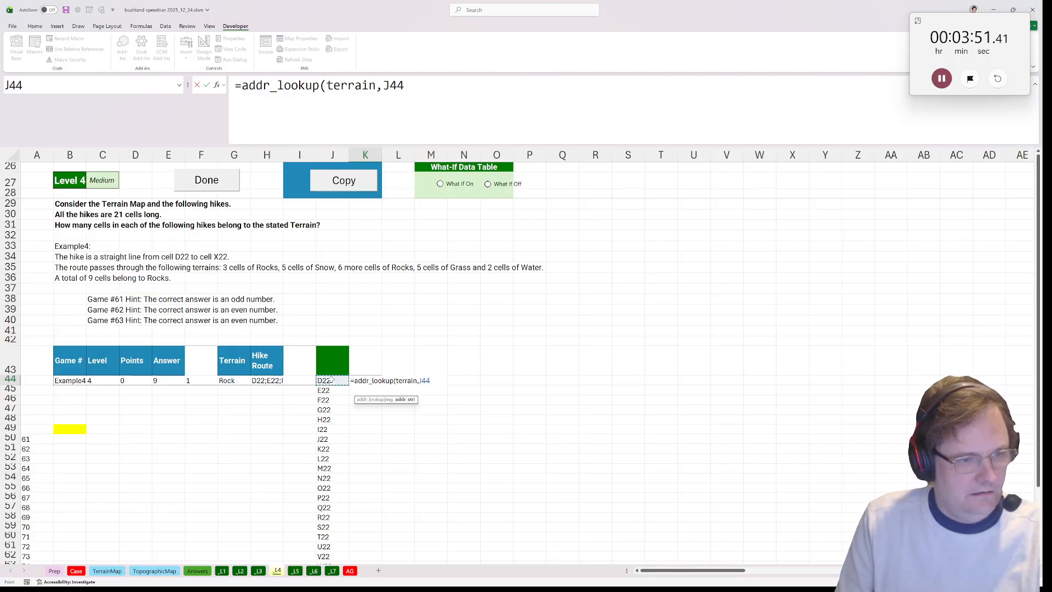
type("#)")
key("ctrl+Return")
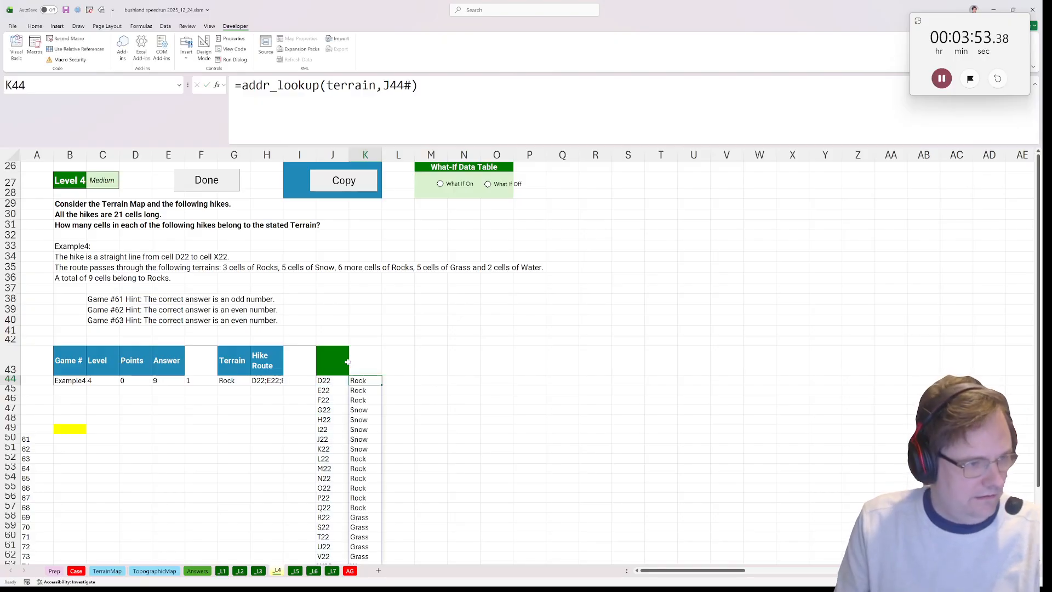
Count the route cells of the stated terrain in yellow cell B49 with =COUNTIF(K44#,G44) and mark Level 4 as done
left_click(70, 429)
type("=x")
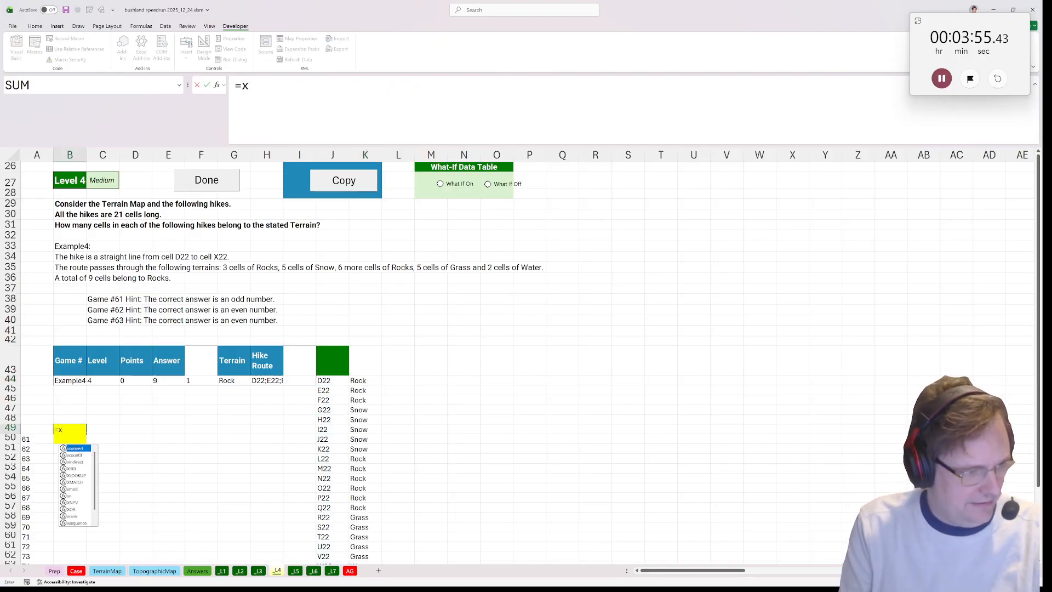
key("BackSpace")
type("countif(")
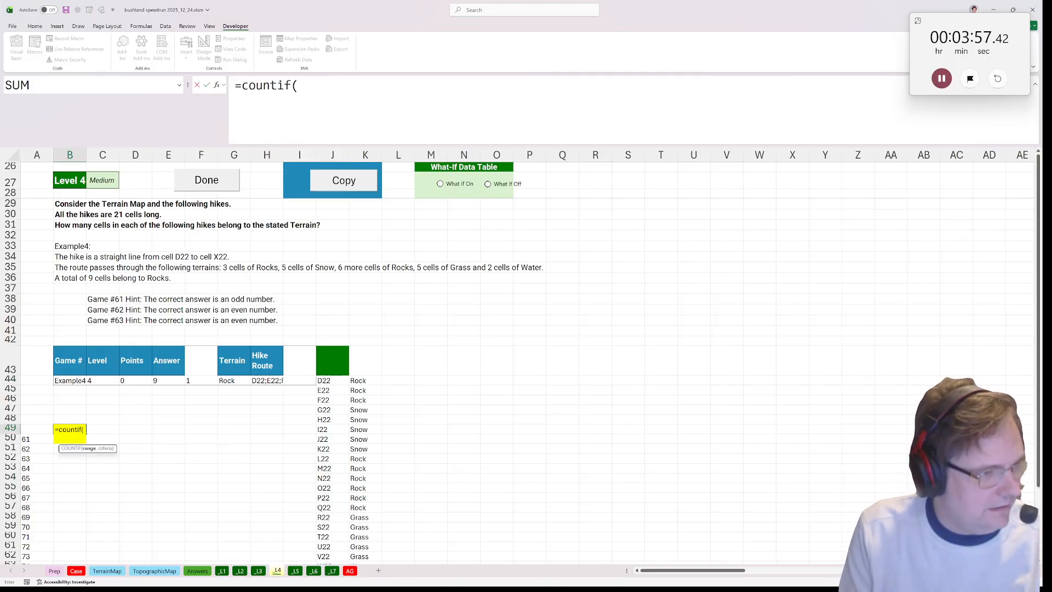
left_click(366, 381)
type("#$")
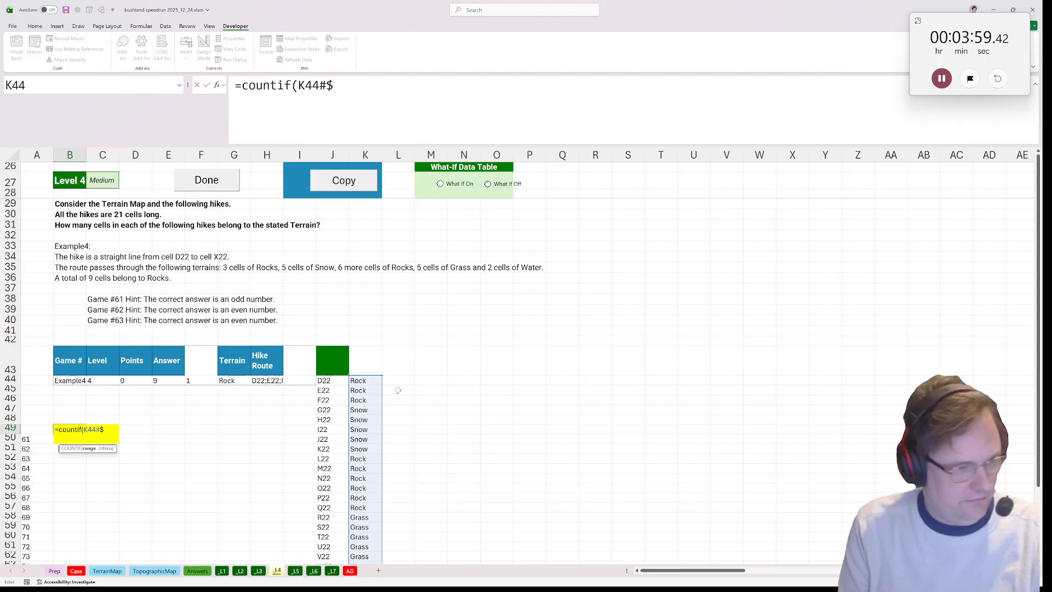
key("BackSpace")
type(",")
left_click(240, 379)
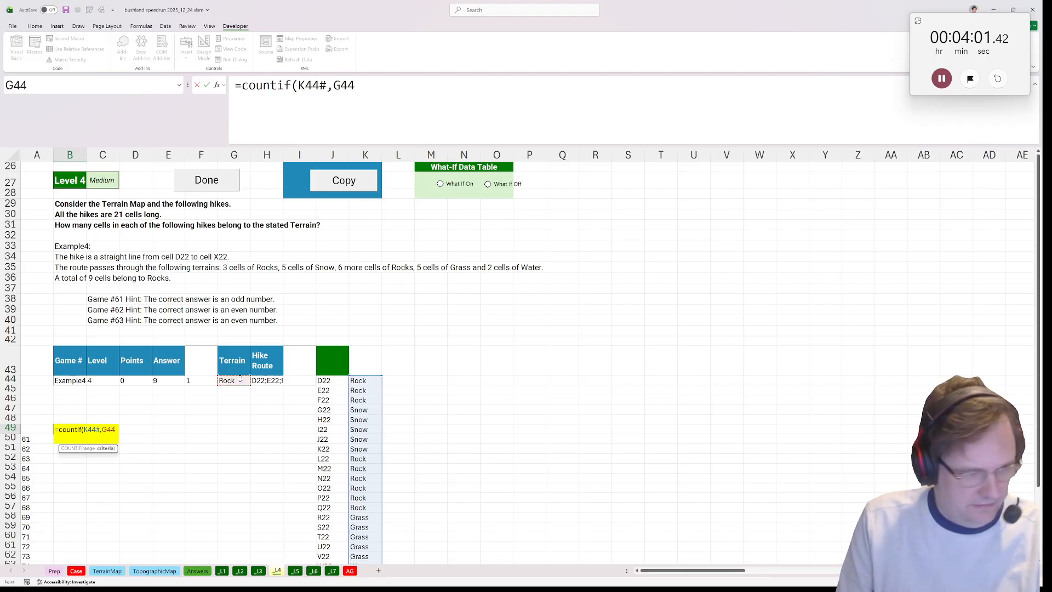
type(")")
key("ctrl+Return")
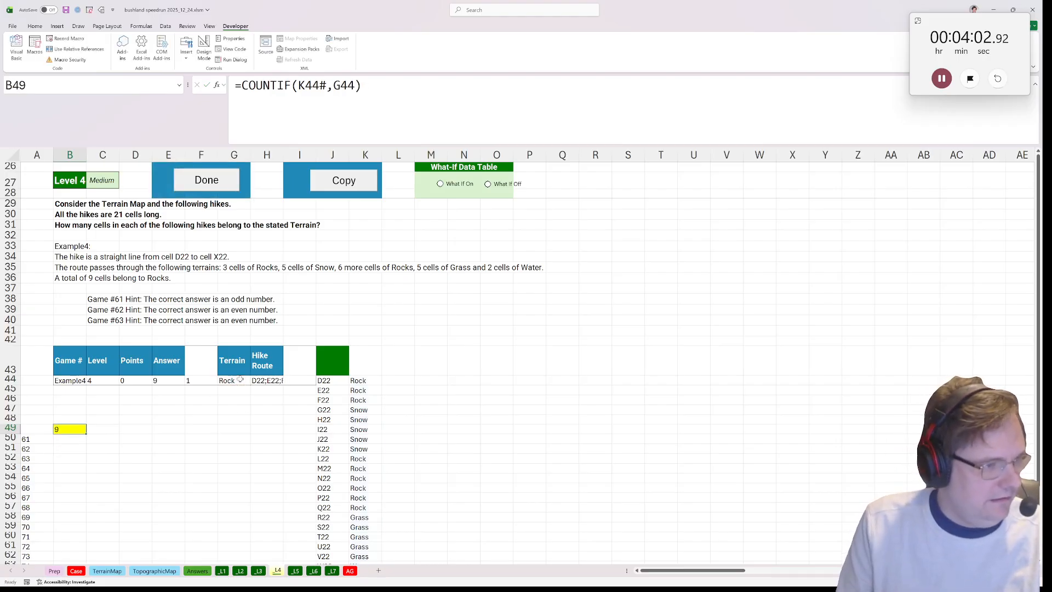
left_click(176, 188)
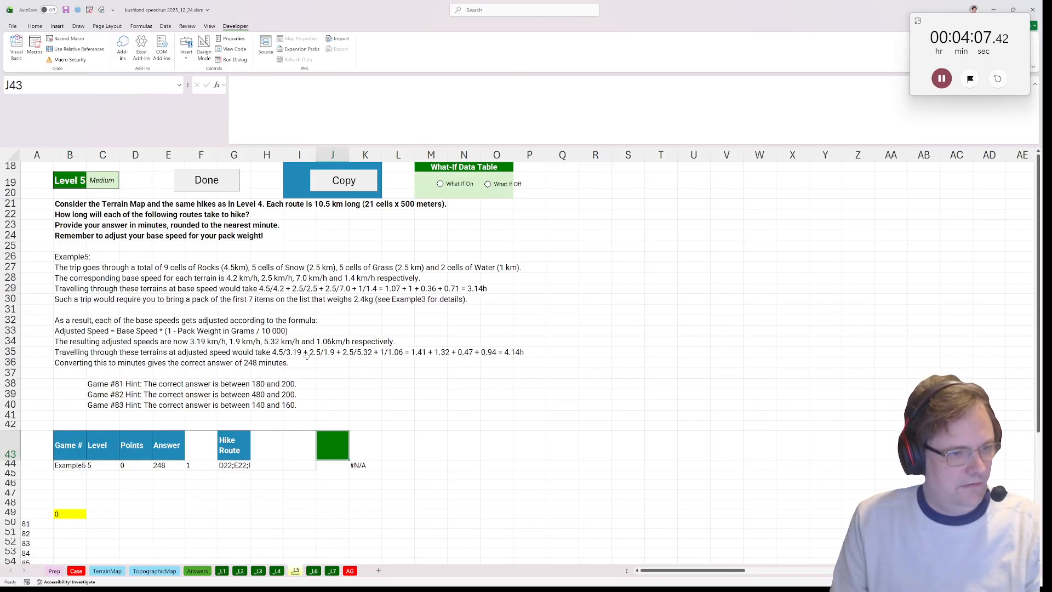
On the Level 5 sheet, split the hike route into separate cell addresses in J44 with =xtextsplit(G44)
left_click(328, 467)
type("=xtextsplit(")
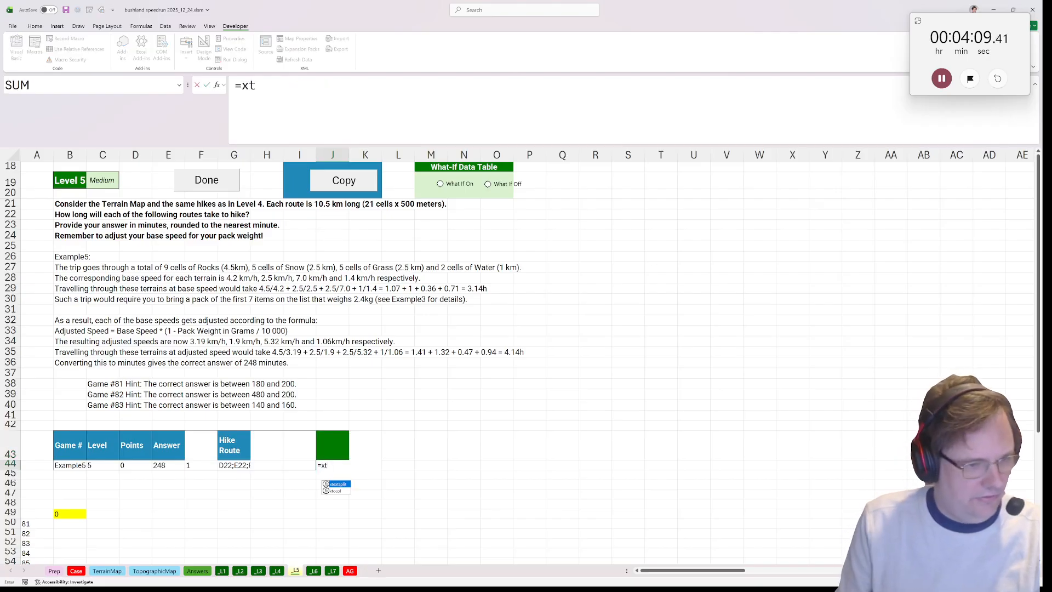
left_click(244, 469)
type(")")
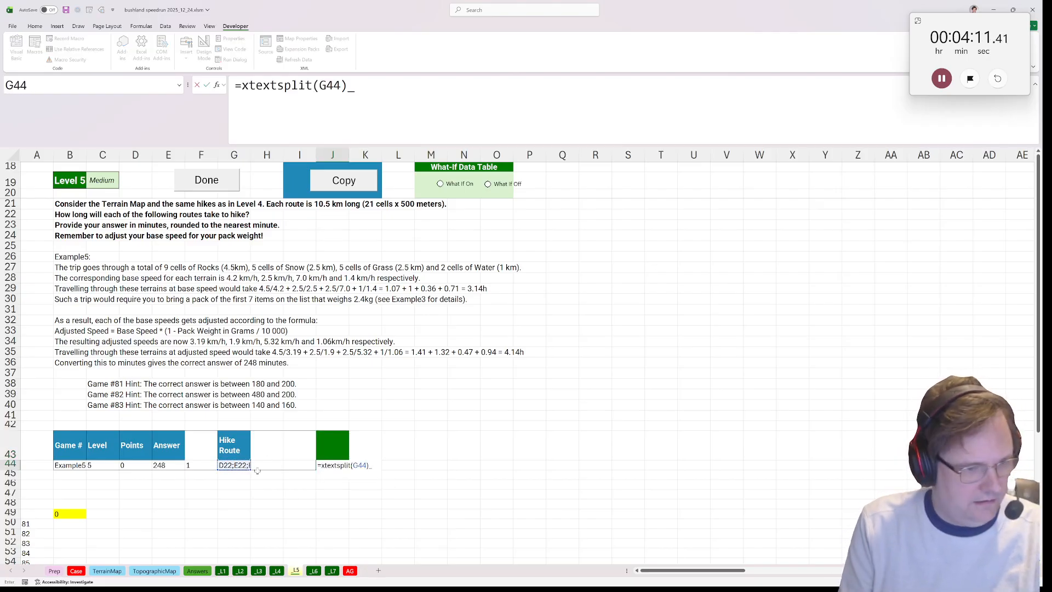
key("Return")
Copy the Dist to New Time calculation block J43:O44 from the Level 3 sheet and paste it at L43 on the Level 4 sheet
scroll(258, 471, "down", 2)
left_click(260, 571)
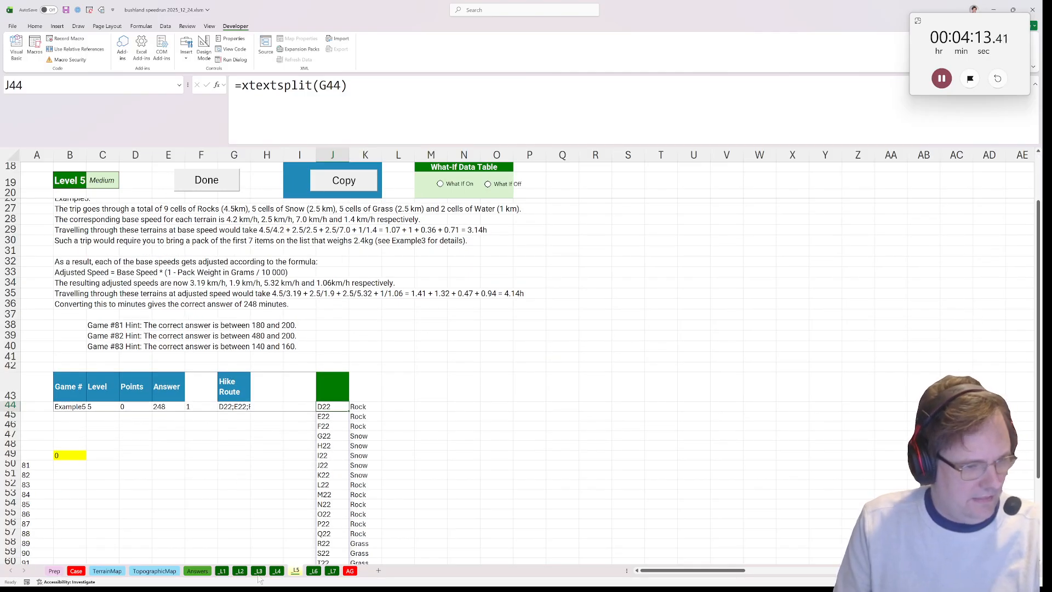
left_click_drag(331, 344, 504, 360)
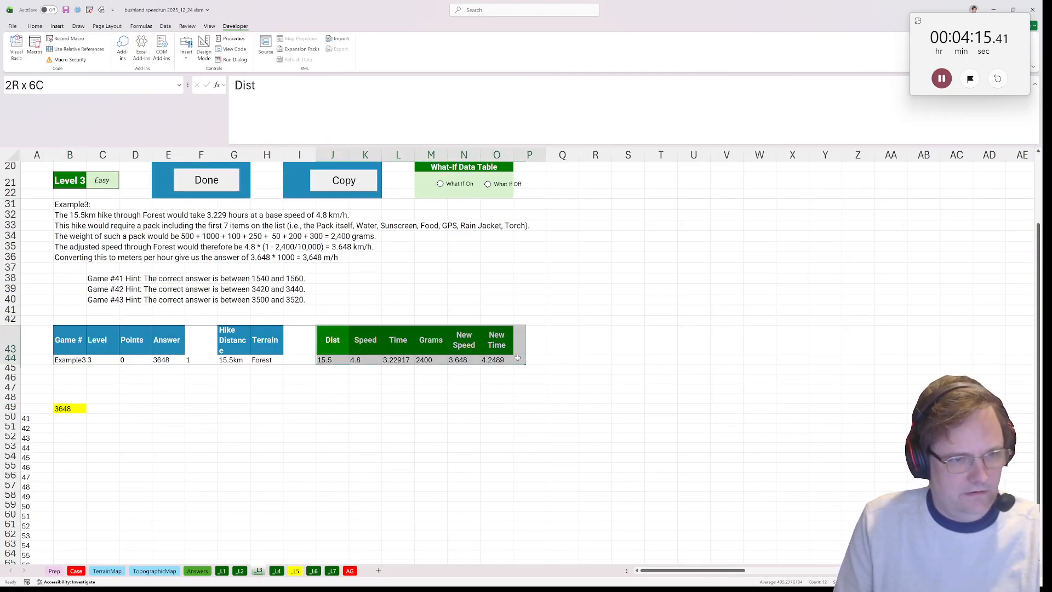
key("ctrl+c")
left_click(278, 570)
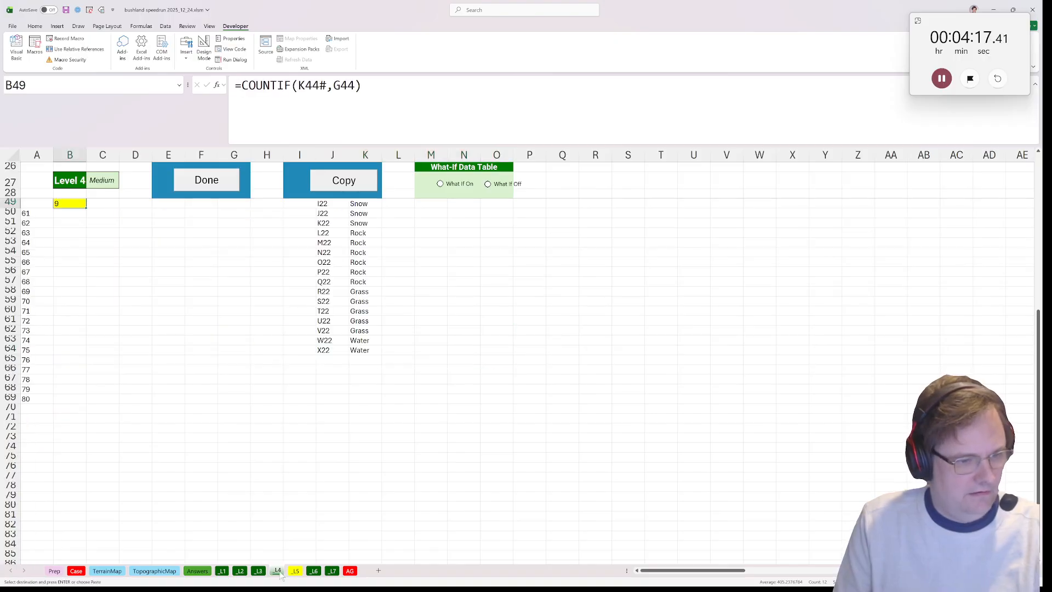
scroll(354, 477, "up", 4)
left_click(398, 311)
key("ctrl+v")
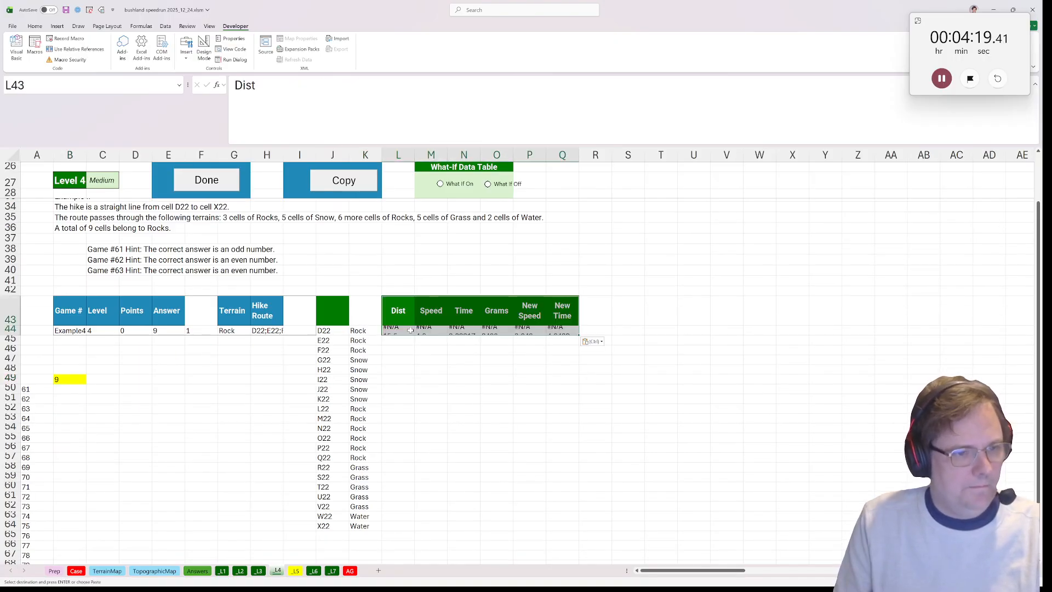
Remove the Dist cells from the pasted block so that the Speed column starts at L43
left_click(394, 333)
type("0")
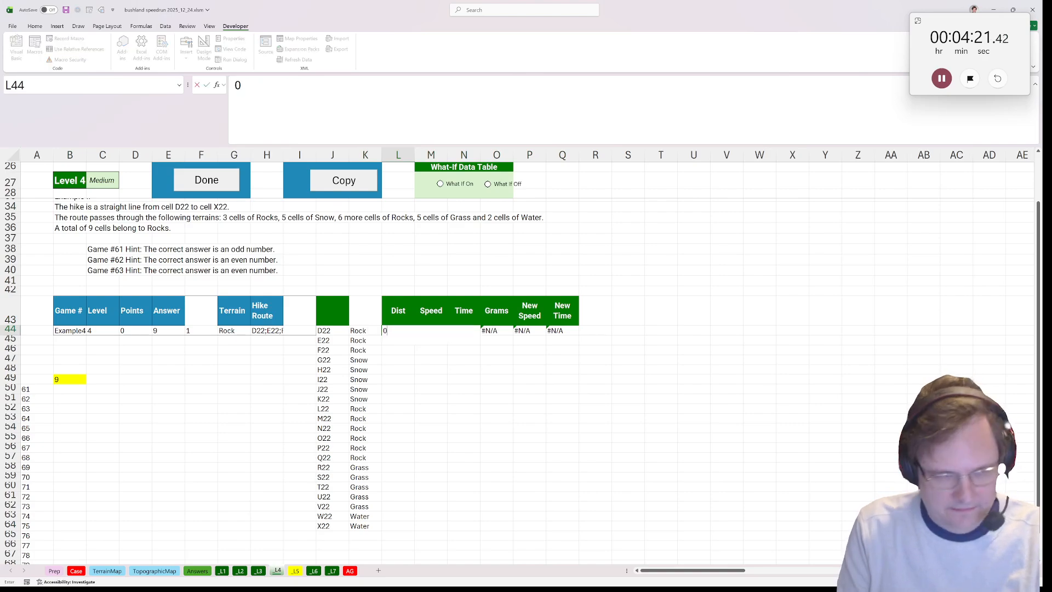
key("ctrl+Return")
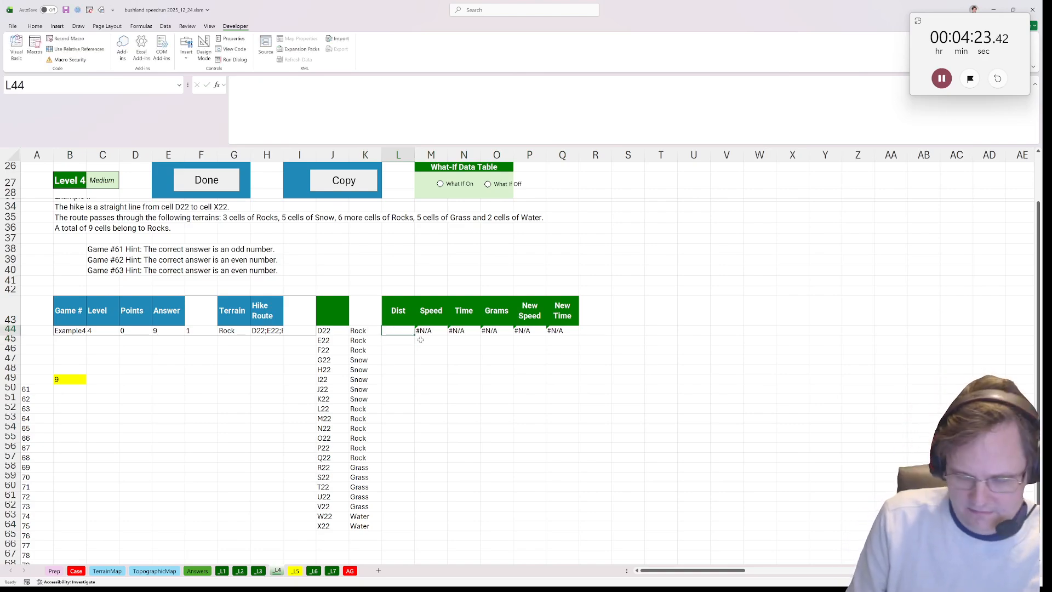
left_click(399, 310)
left_click_drag(431, 311, 534, 328)
Look up the speed for every route cell's terrain in L44 with =XLOOKUP(K44#,Case!$I$15:$I$20,Case!$J$15:$J$20)
left_click(403, 329)
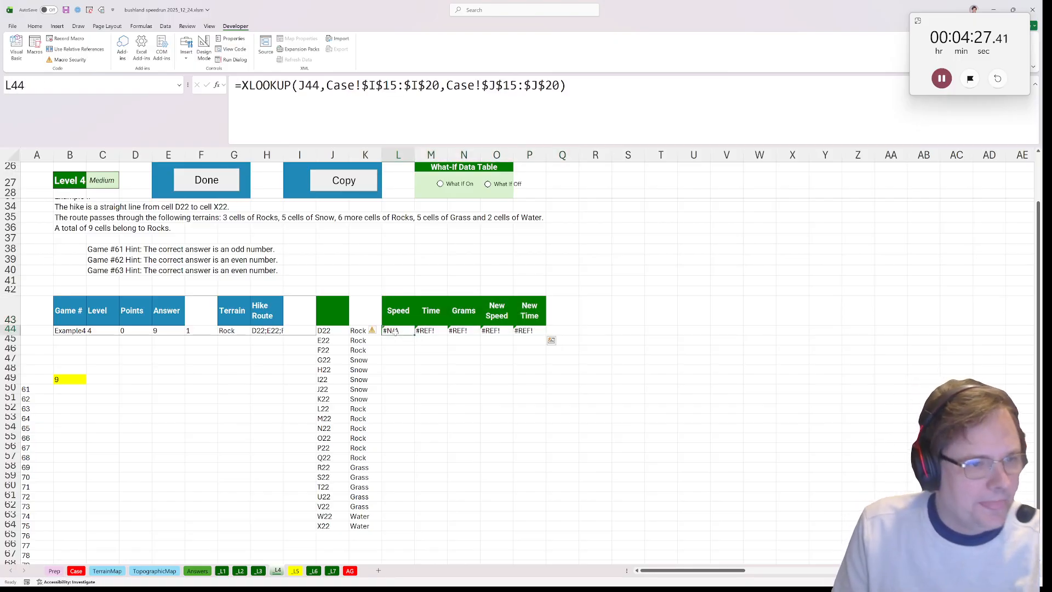
double_click(404, 328)
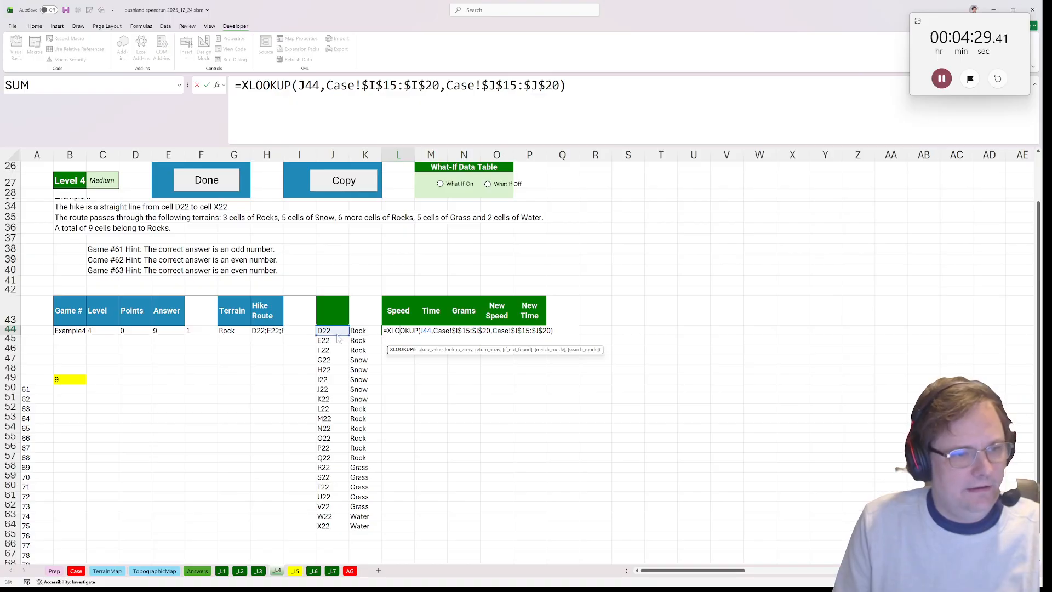
left_click_drag(335, 336, 365, 331)
type("#")
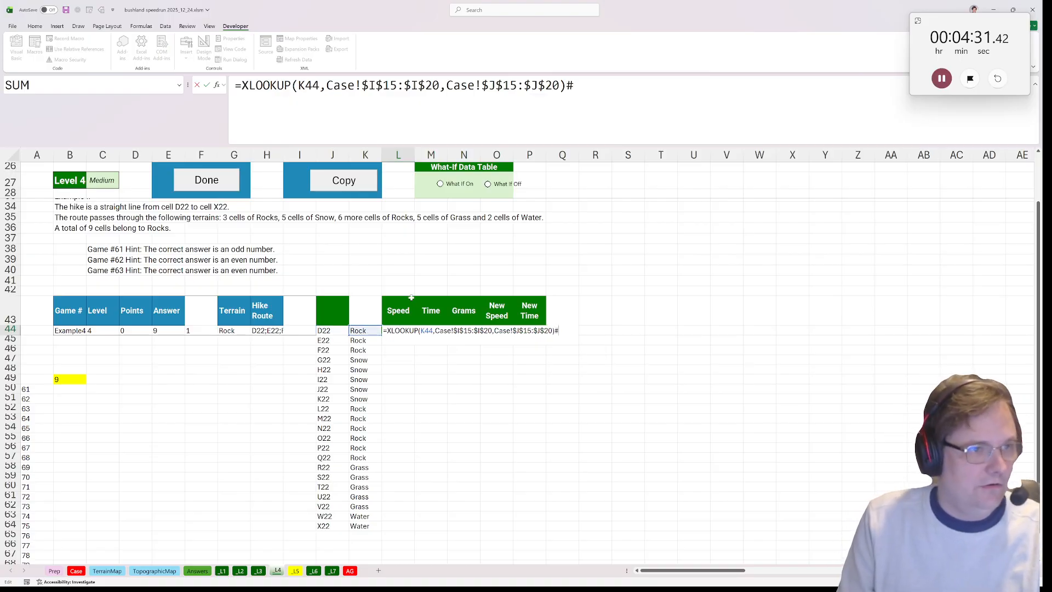
left_click(322, 86)
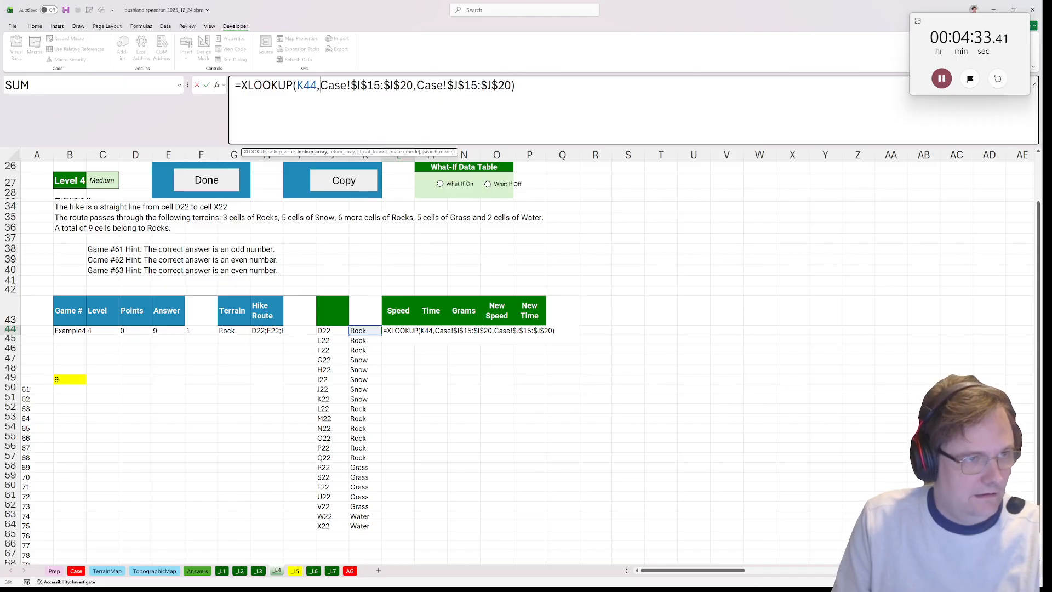
type("#")
key("ctrl+Return")
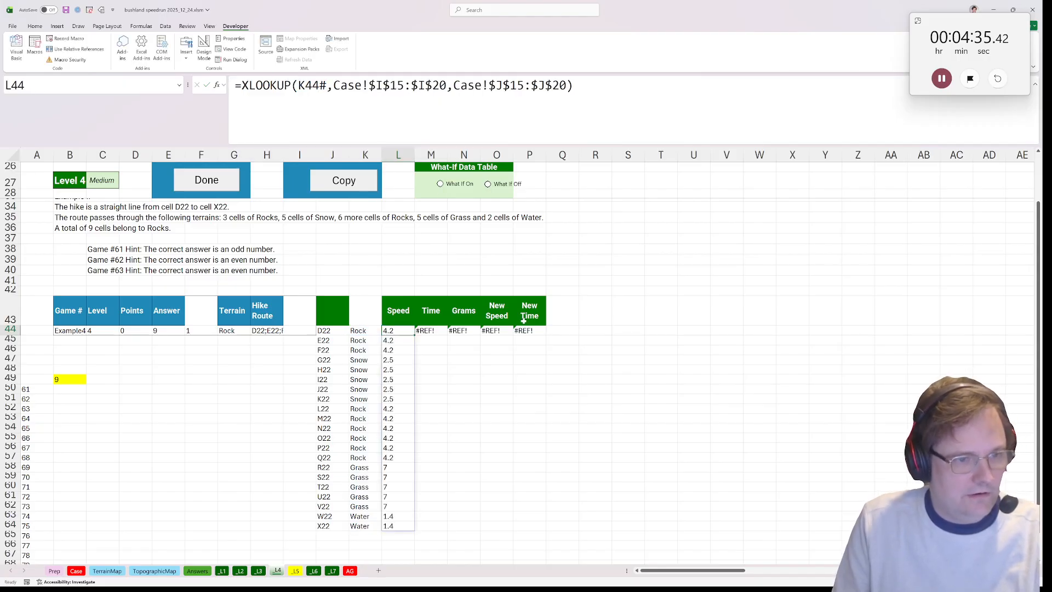
Calculate the time per 0.5 km route cell in M44 with =0.5/L44#
left_click(428, 332)
double_click(260, 86)
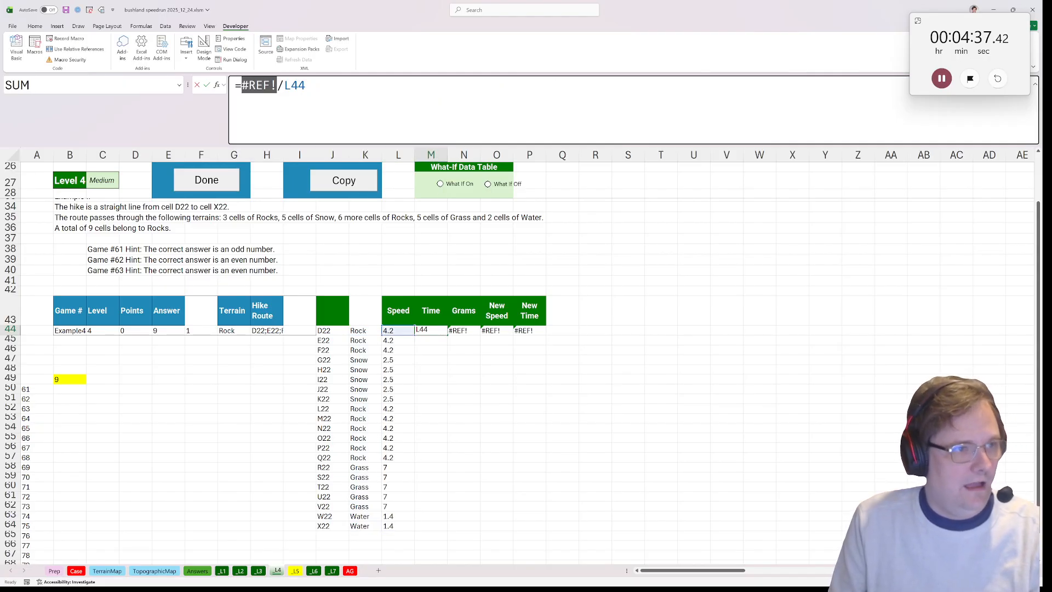
type("0.5/L44")
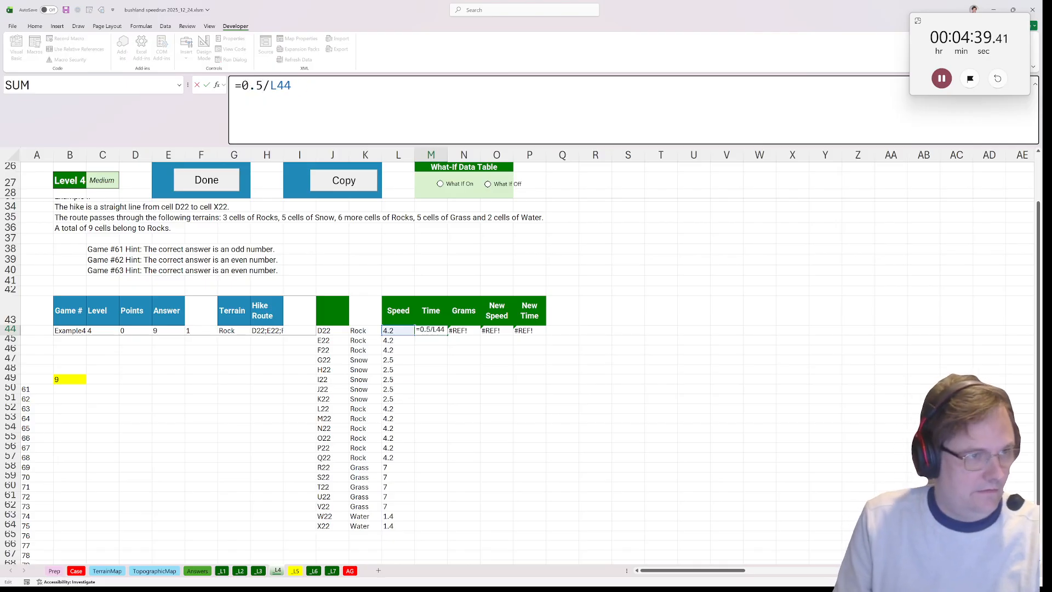
type("#")
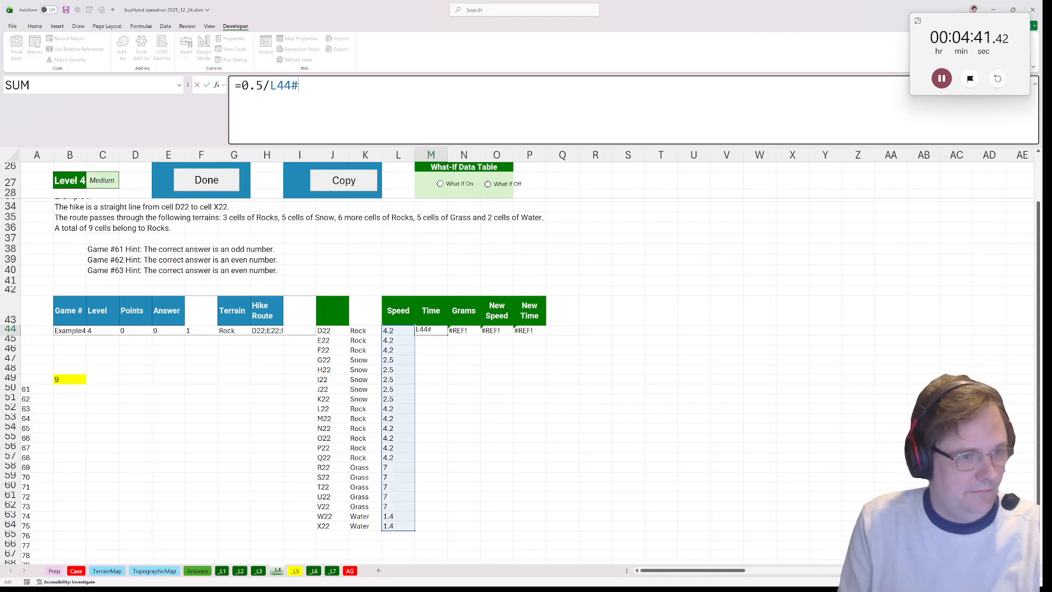
key("ctrl+Return")
Base the pack weight in N44 on the total time with =SUM(FILTER(Case!$M$15:$M$29,SUM(M44#)>=Case!$O$15:$O$29))
left_click(461, 330)
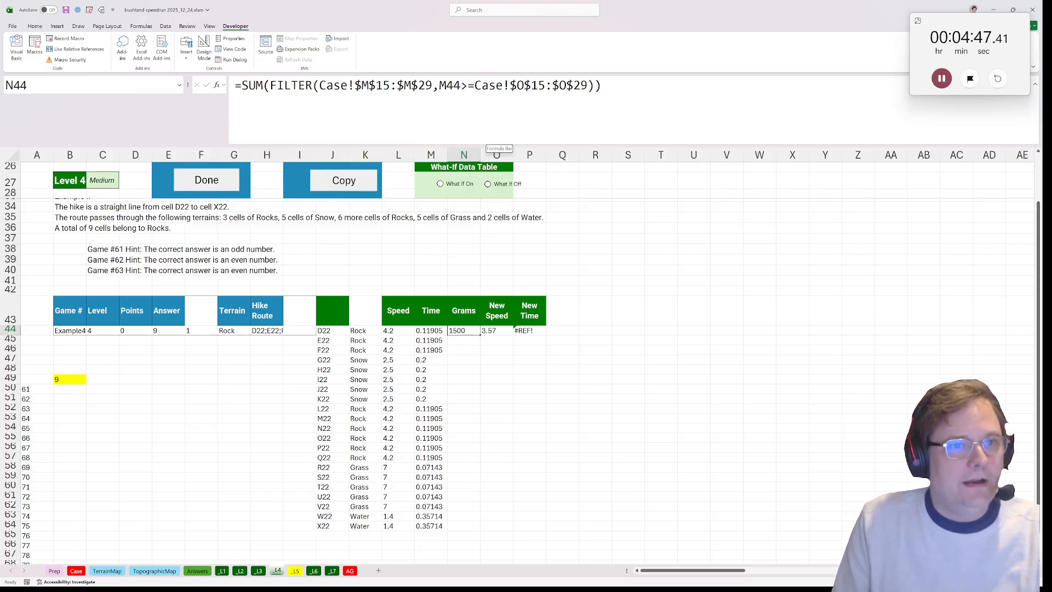
double_click(450, 85)
type("sum(")
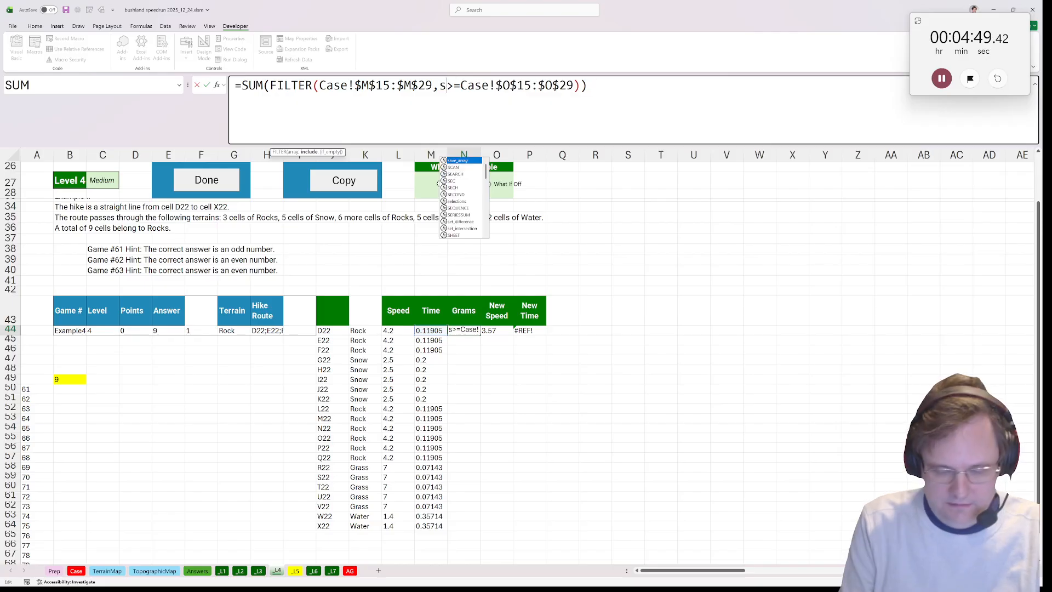
left_click(437, 331)
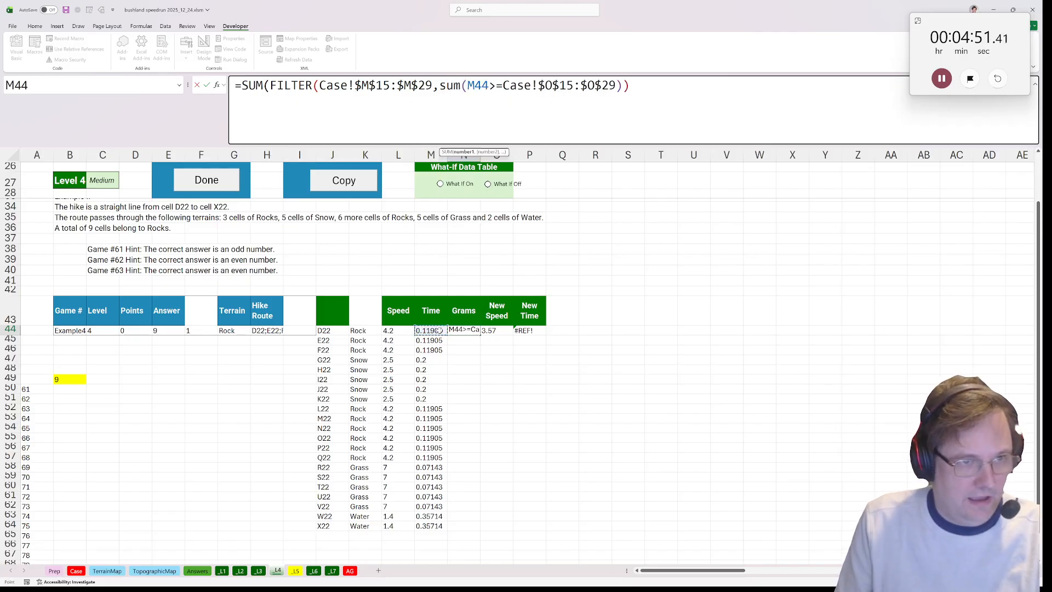
type("#)")
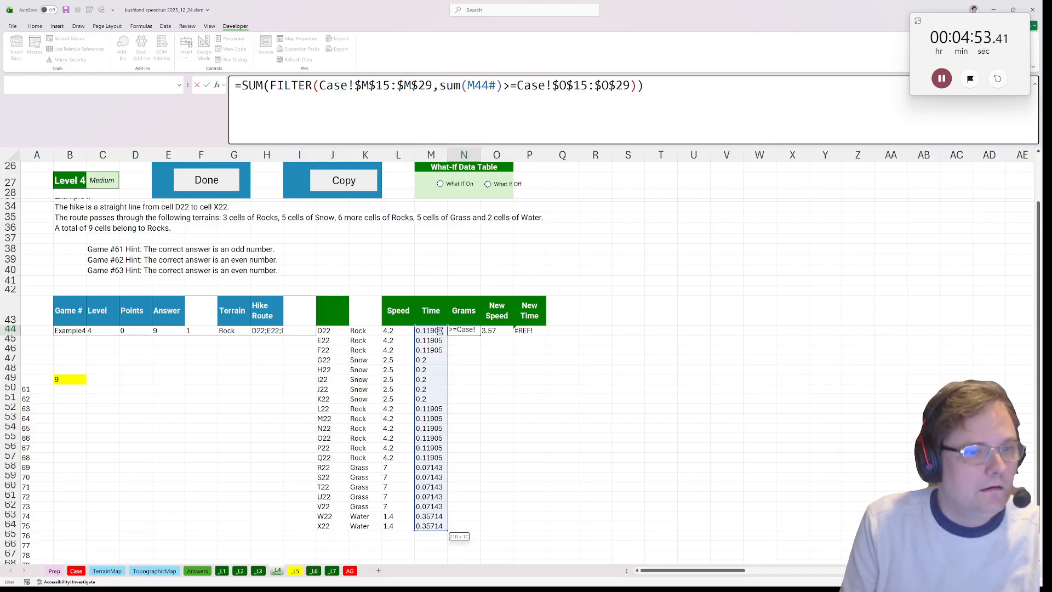
key("ctrl+shift+Return")
key("Right")
key("Right")
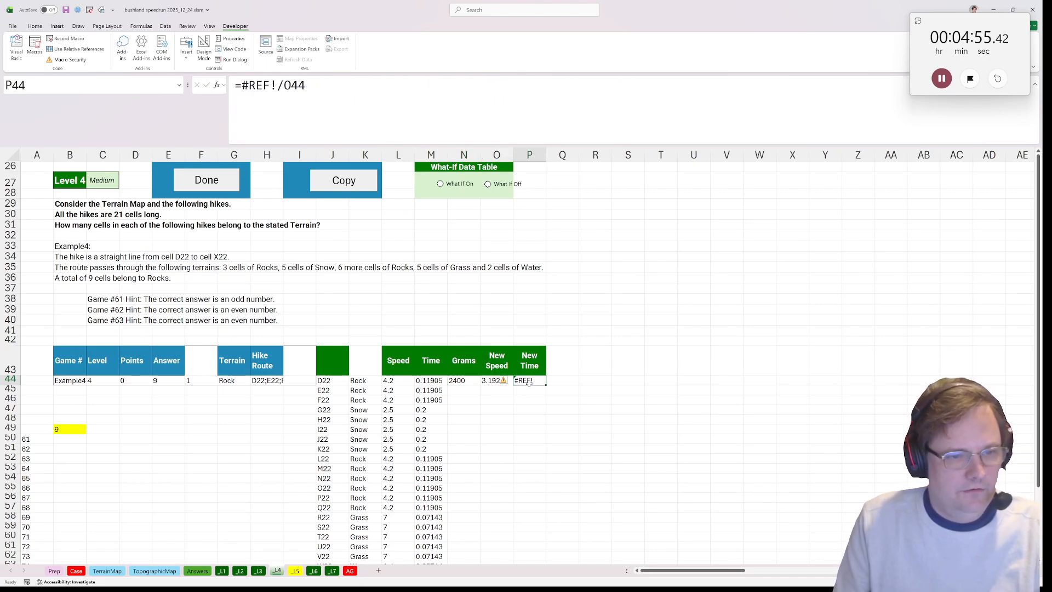
left_click_drag(277, 86, 242, 86)
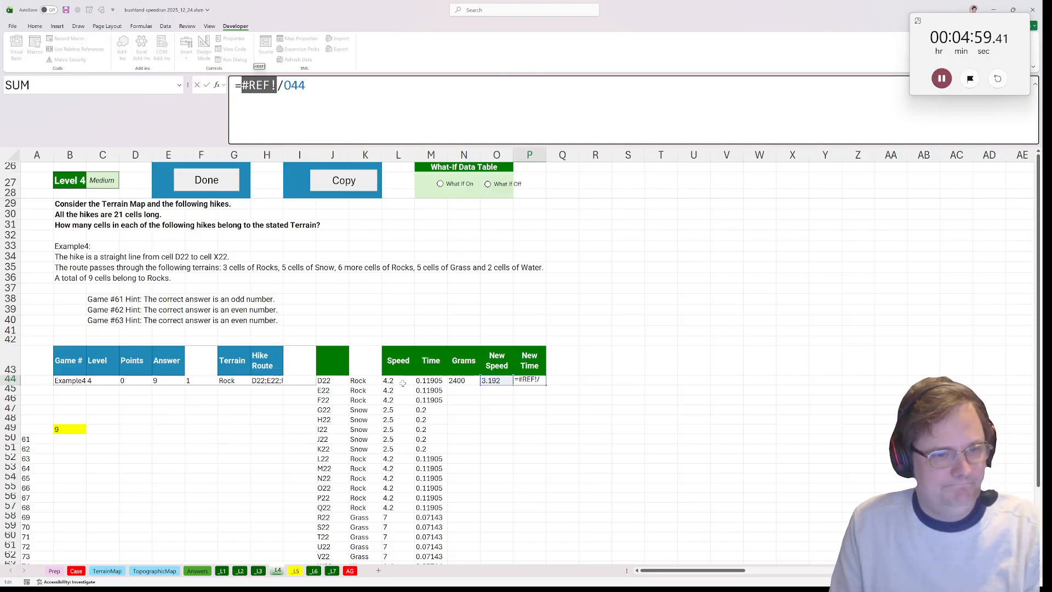
key("Escape")
Calculate the weight-adjusted speed for all route cells in O44 with =(1-N44/10000)*L44#
left_click(490, 382)
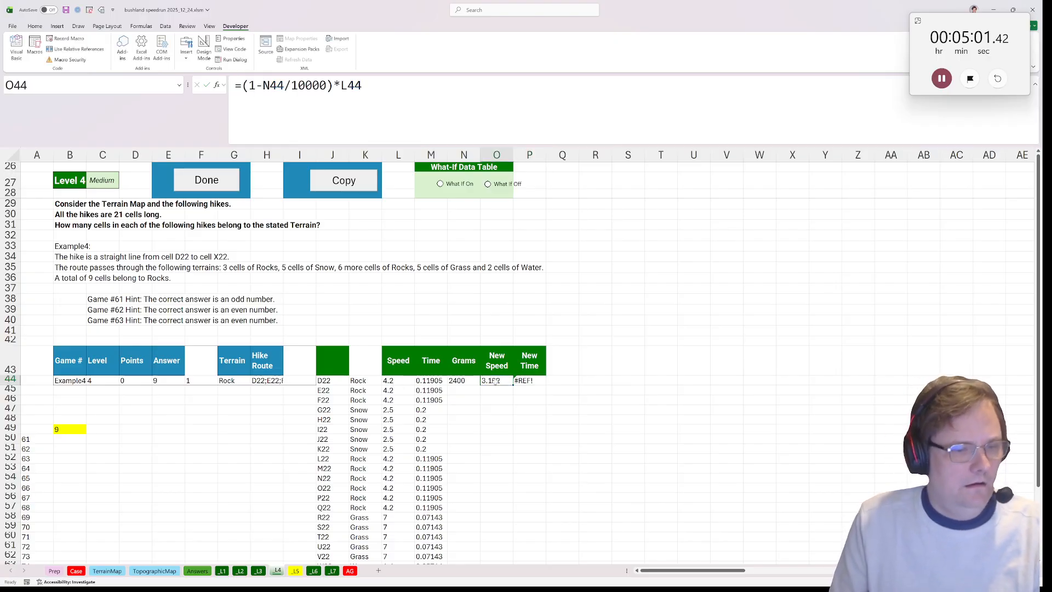
left_click(385, 90)
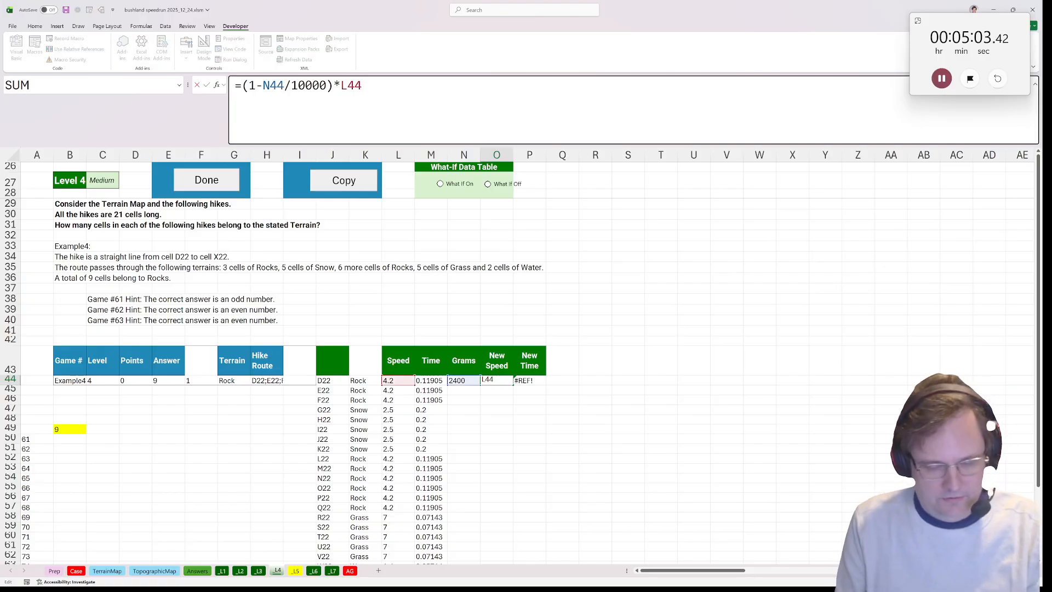
type("#")
key("ctrl+Return")
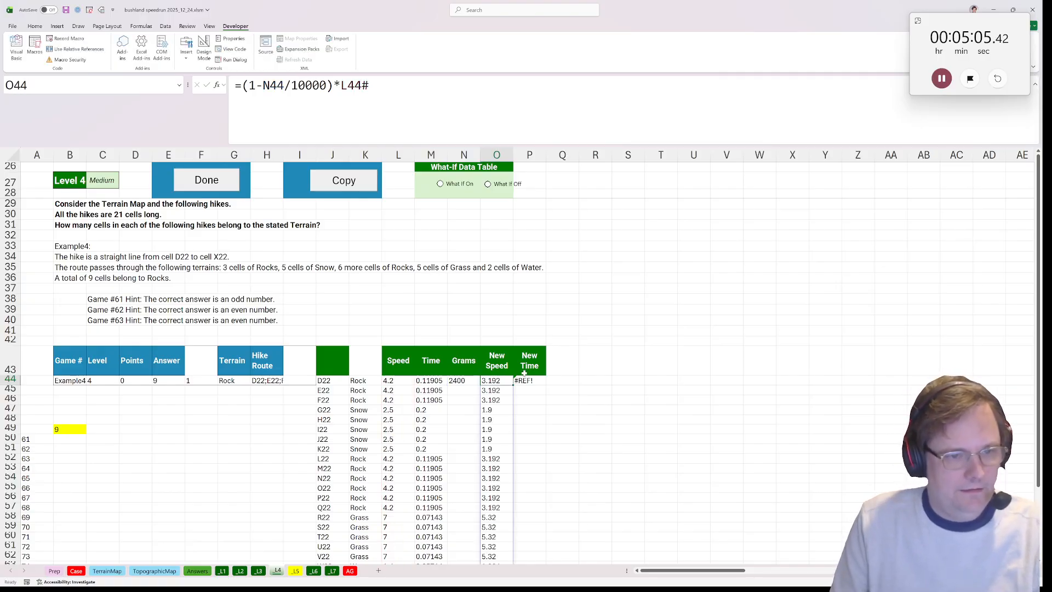
Calculate the adjusted time for every route cell in P44 with =0.5/O44#
left_click(524, 380)
left_click_drag(277, 85, 241, 85)
type("0.5/O44")
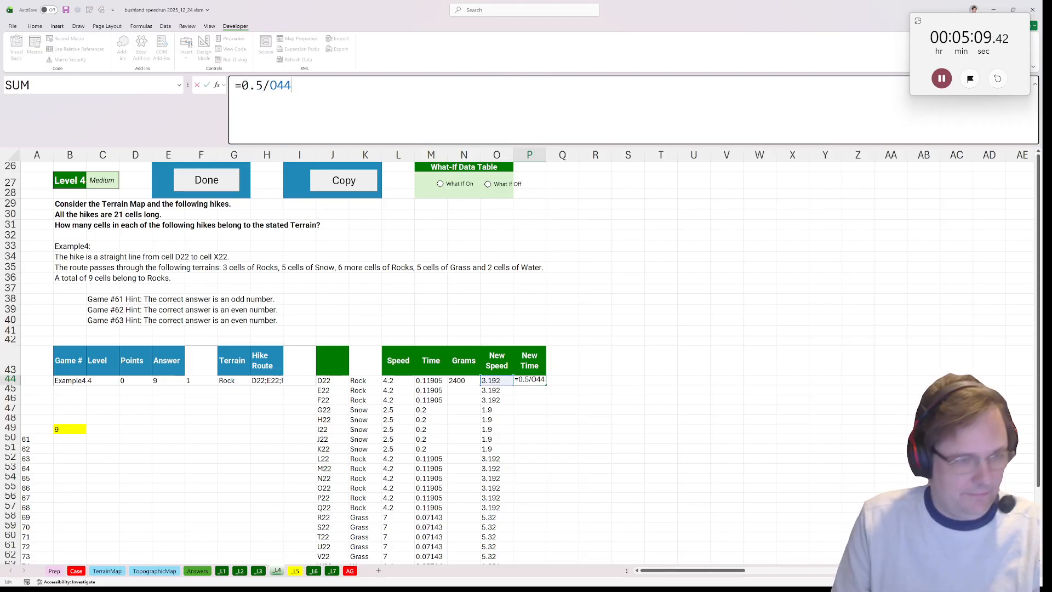
type("#")
key("ctrl+Return")
Convert the total adjusted time to whole minutes in yellow cell B49 with =ROUND(SUM(P44#)*60,0)
scroll(183, 299, "down", 2)
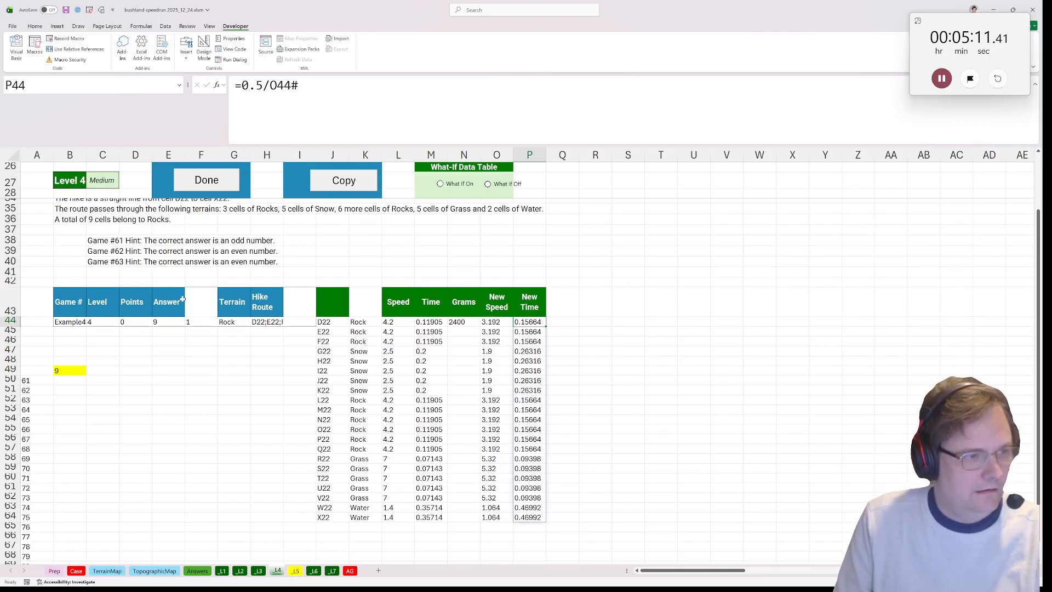
left_click(63, 370)
type("=rou")
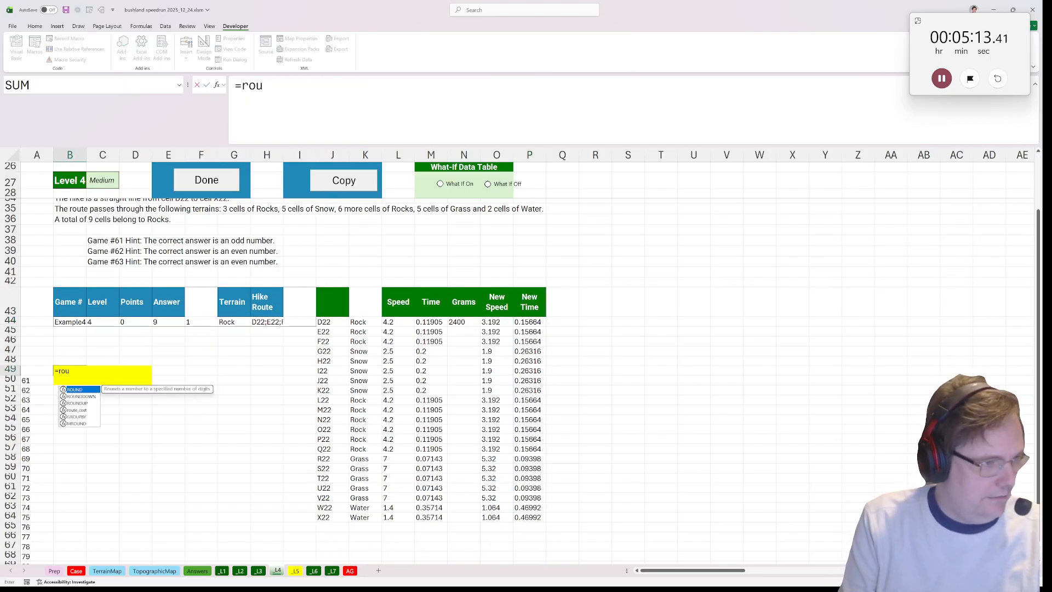
type("nd(suM(")
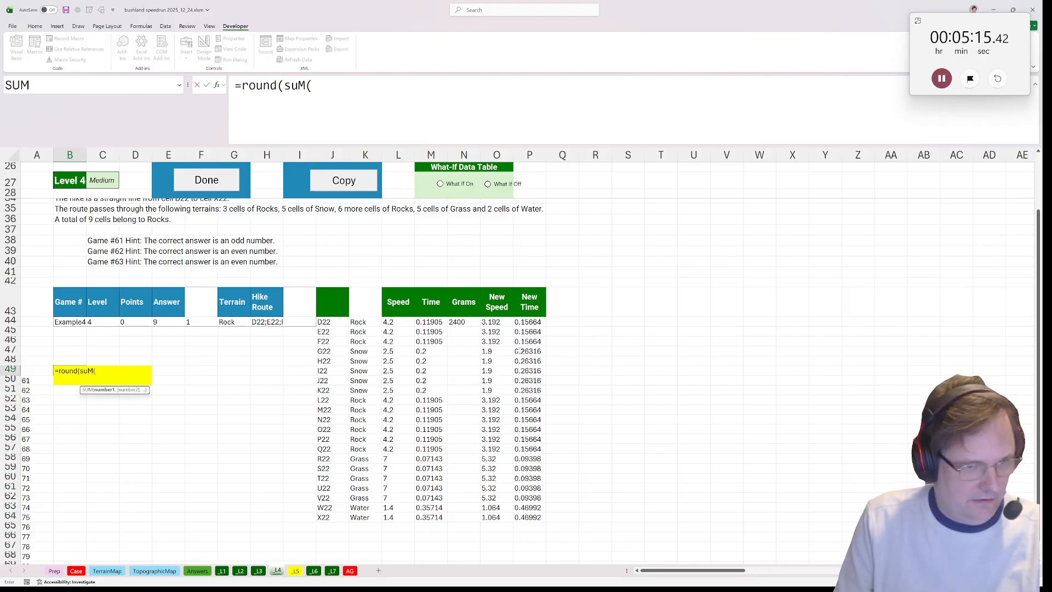
left_click(533, 322)
type("#")
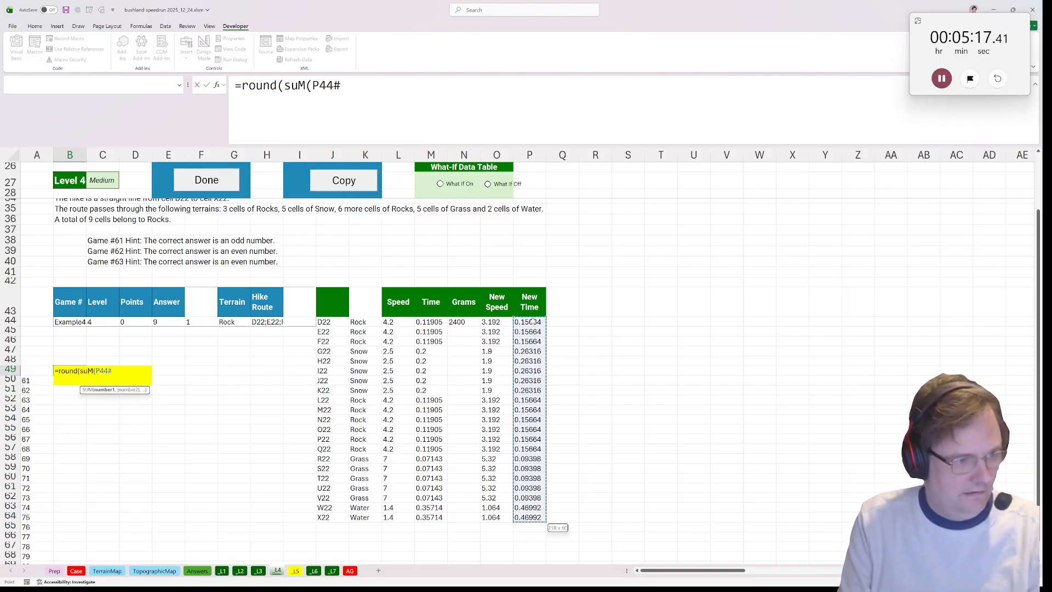
type("*")
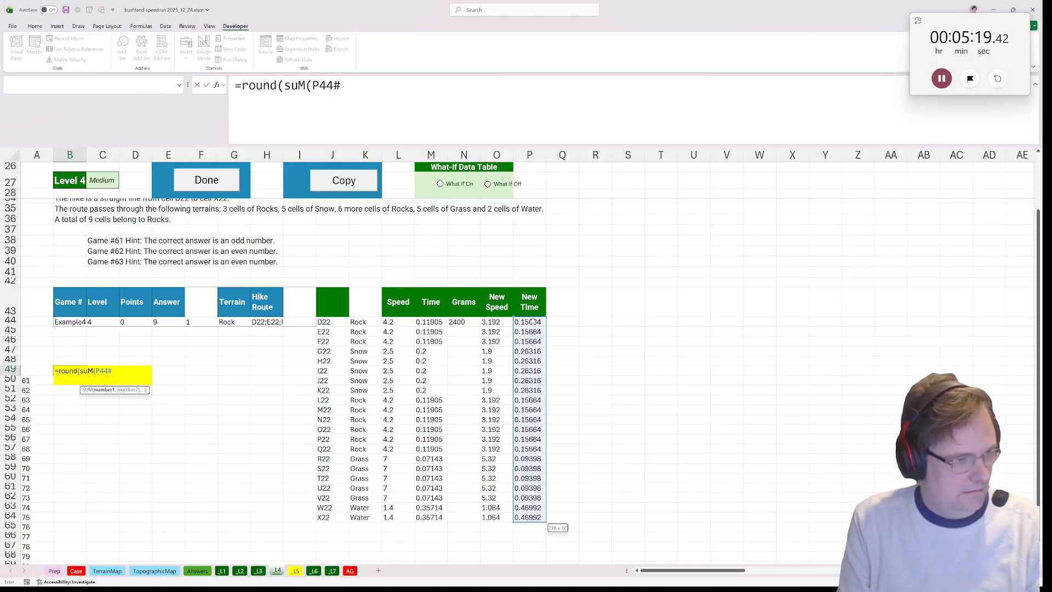
type(")&")
key("BackSpace")
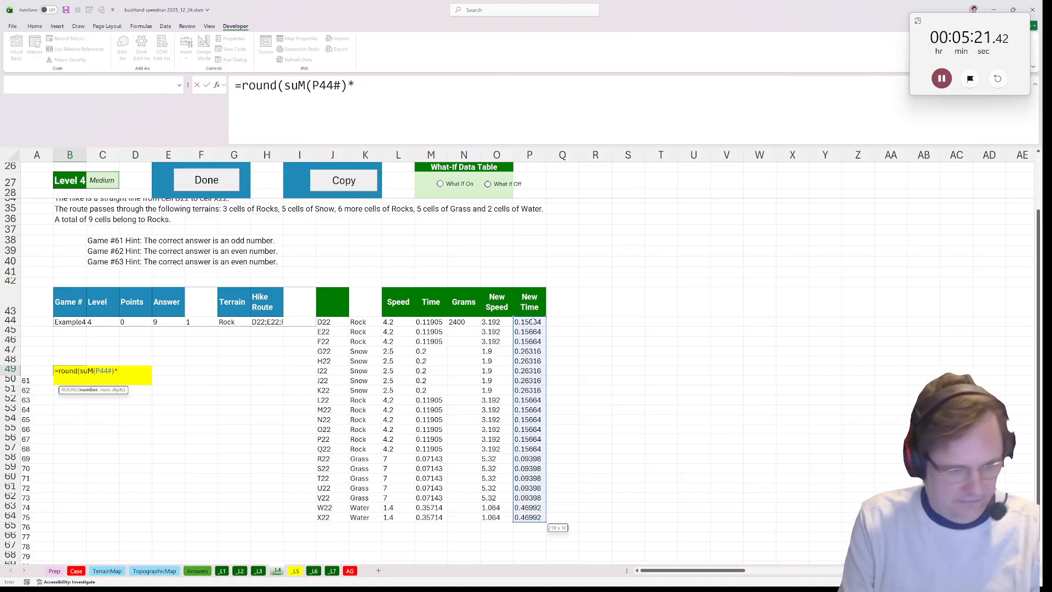
type("60,")
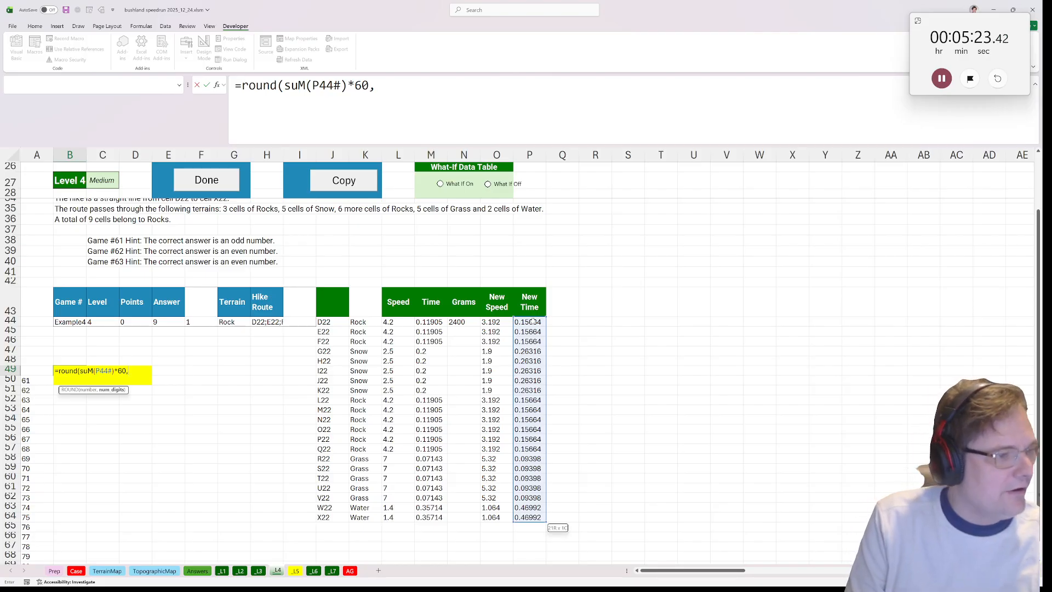
type("0)")
key("ctrl+Return")
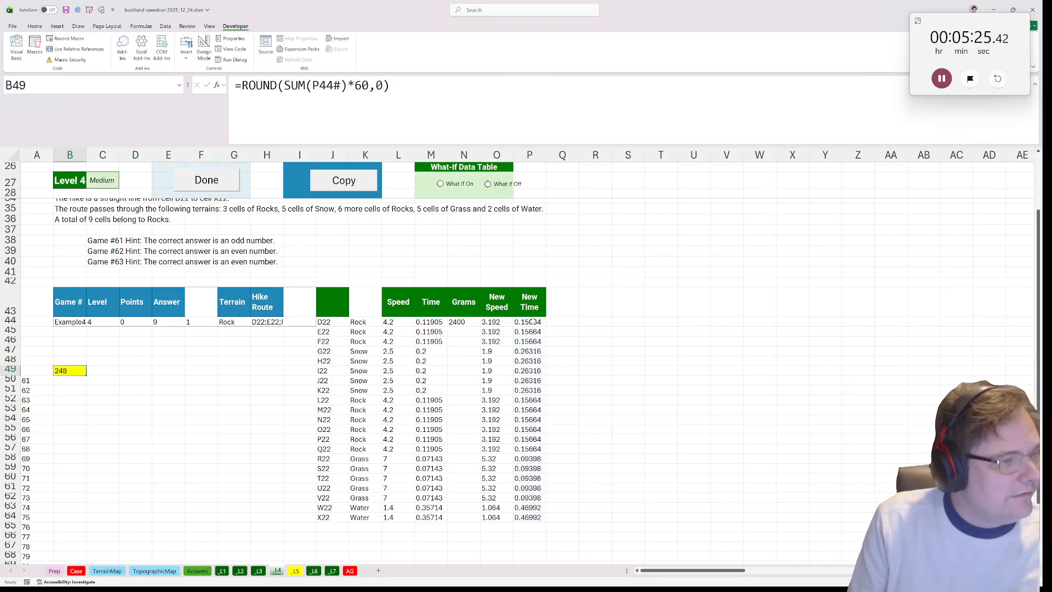
Copy the Speed to New Time working columns L43:P64 from the _L4 sheet to L43 on the _L5 sheet
scroll(225, 411, "up", 2)
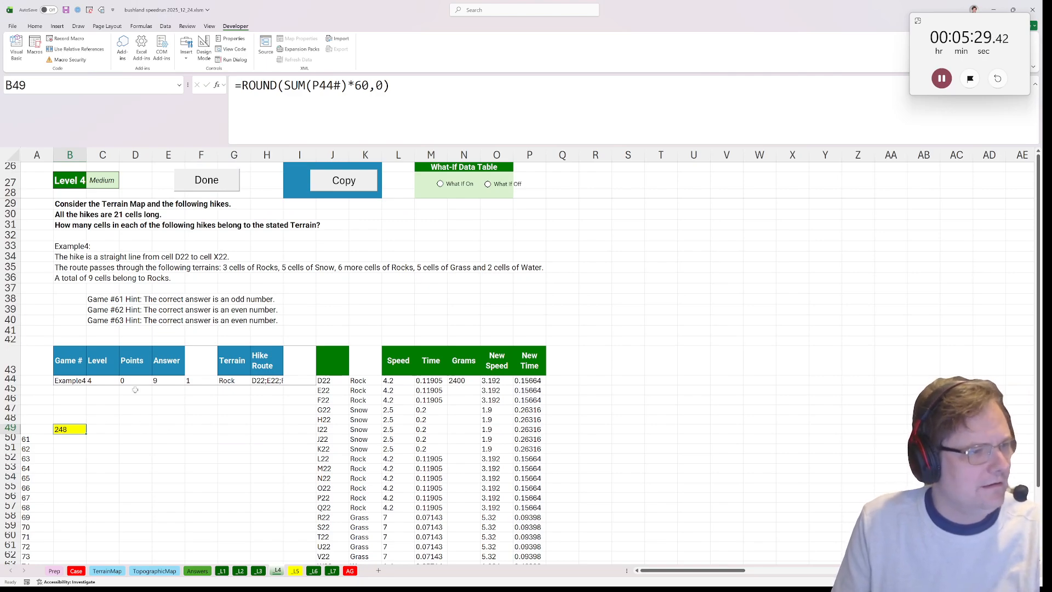
scroll(134, 394, "down", 1)
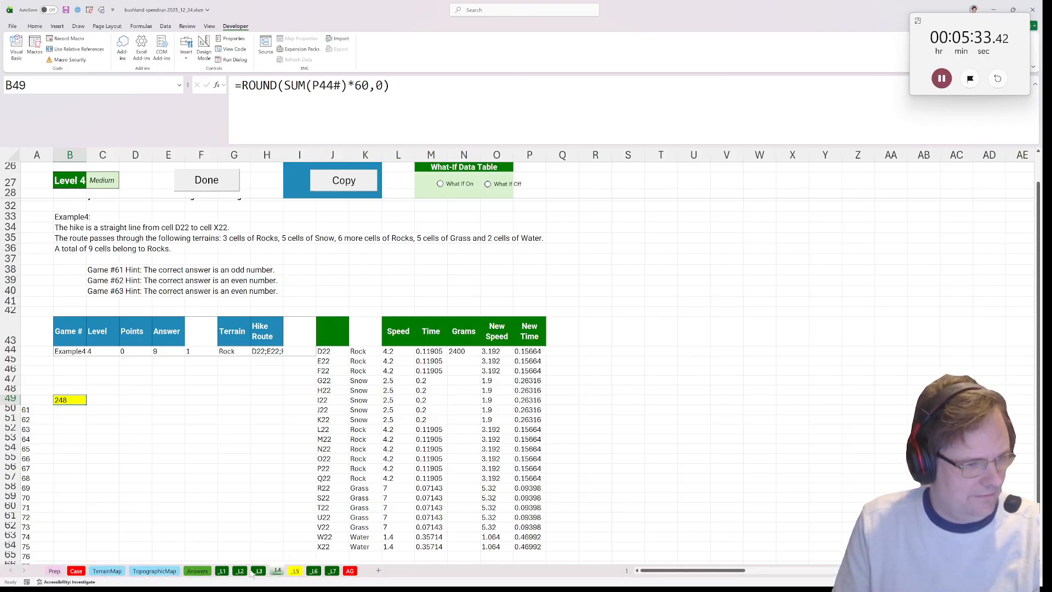
left_click(76, 571)
scroll(141, 399, "down", 20)
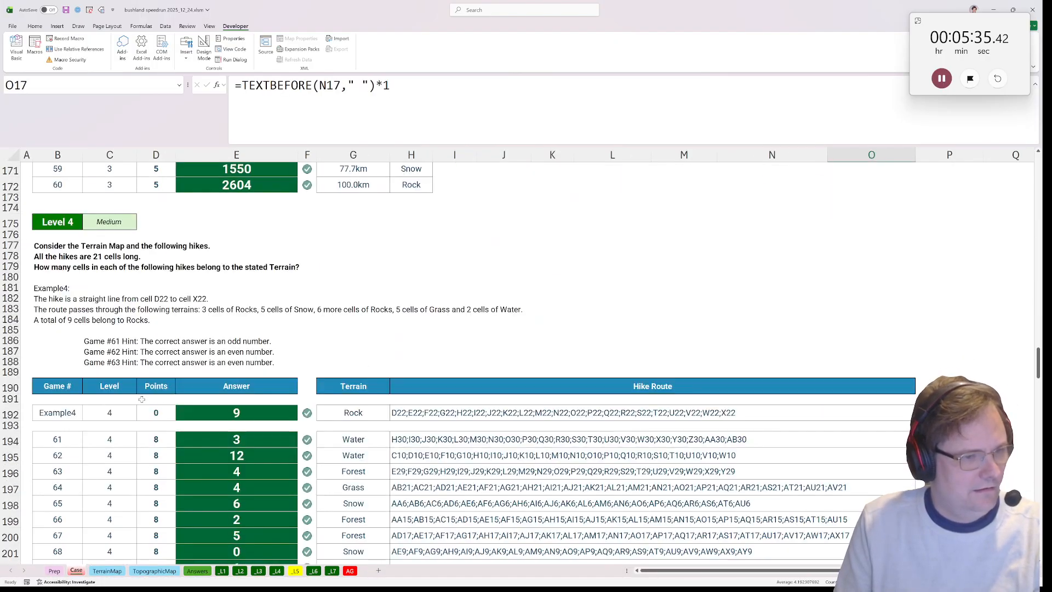
scroll(142, 400, "down", 8)
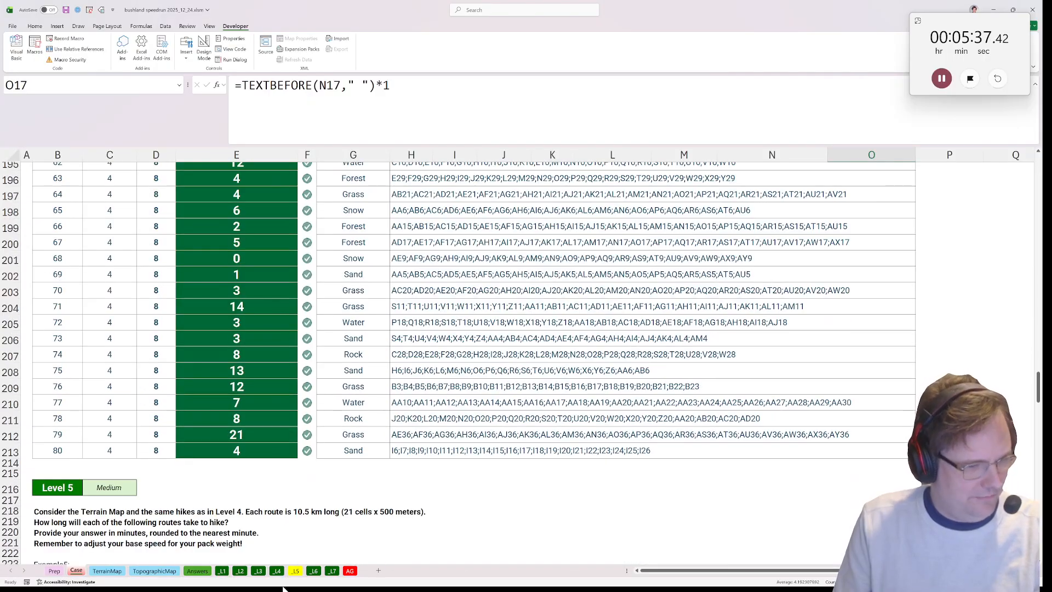
left_click(277, 571)
left_click_drag(398, 331, 520, 547)
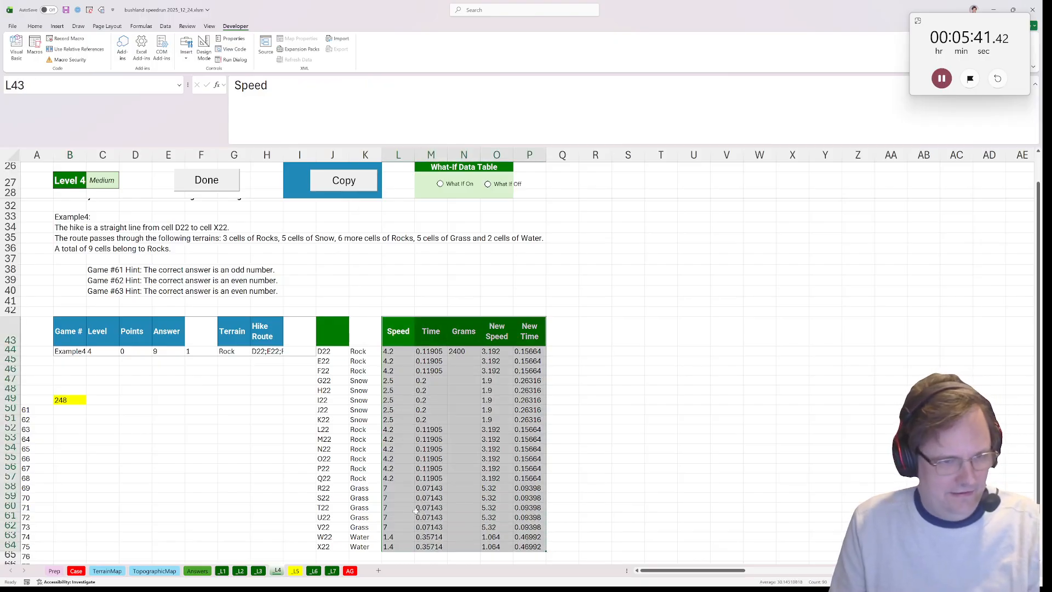
key("ctrl+c")
key("ctrl+Page_Down")
key("Up")
key("Right")
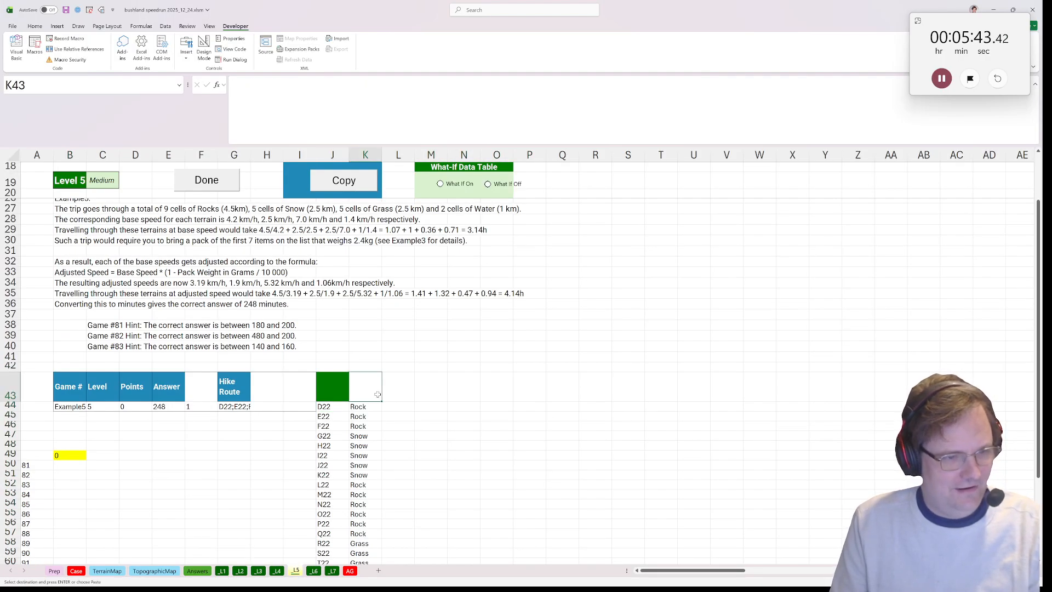
key("Right")
key("Return")
Replace the formula in yellow cell B49 on the Level 5 sheet with =ROUND(SUM(P44#)*60,0)
scroll(74, 368, "down", 3)
double_click(74, 369)
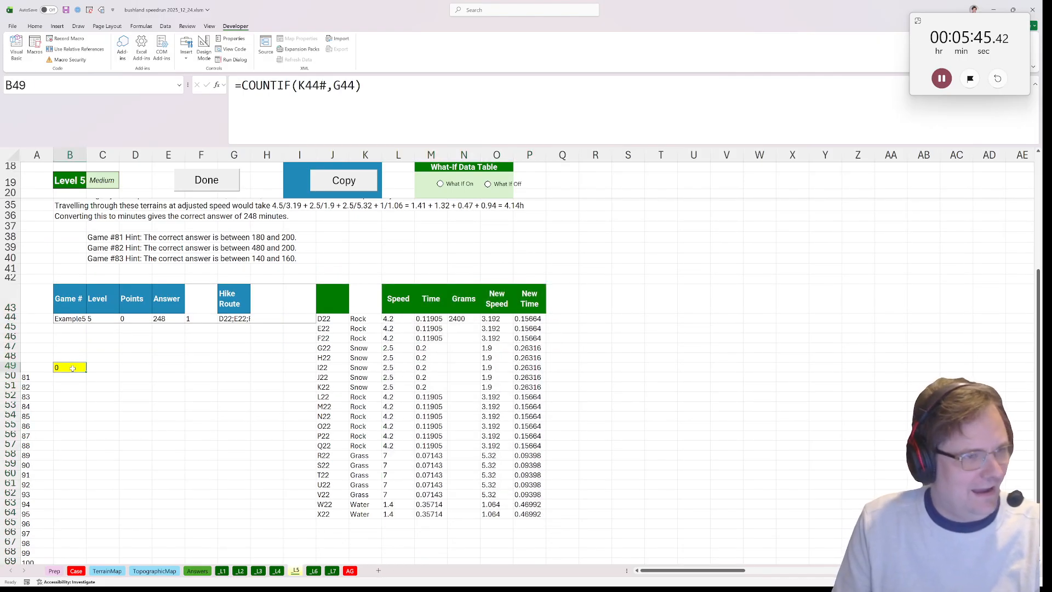
key("Escape")
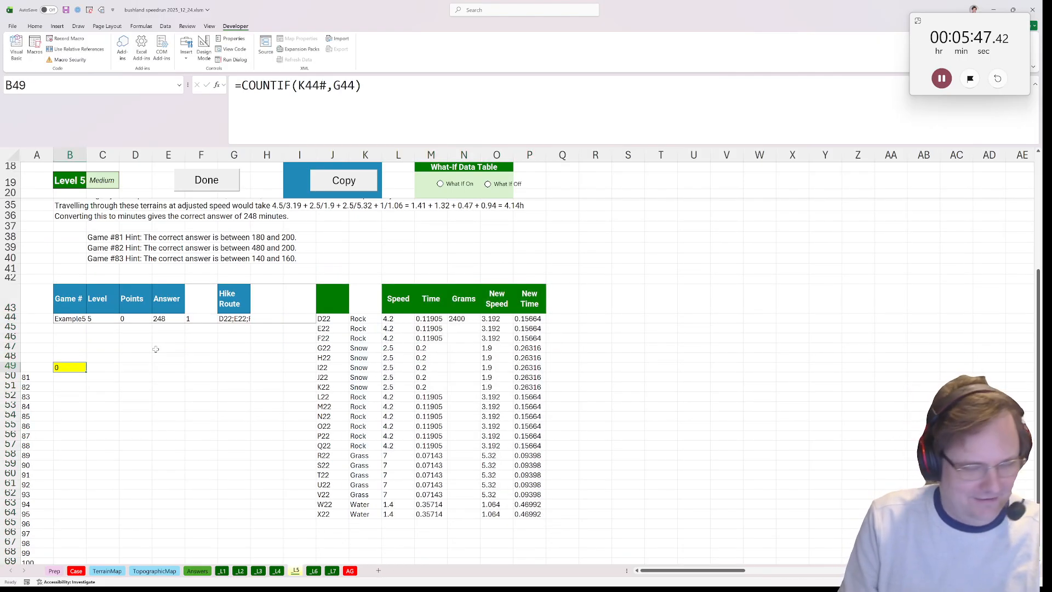
type("=rou nd")
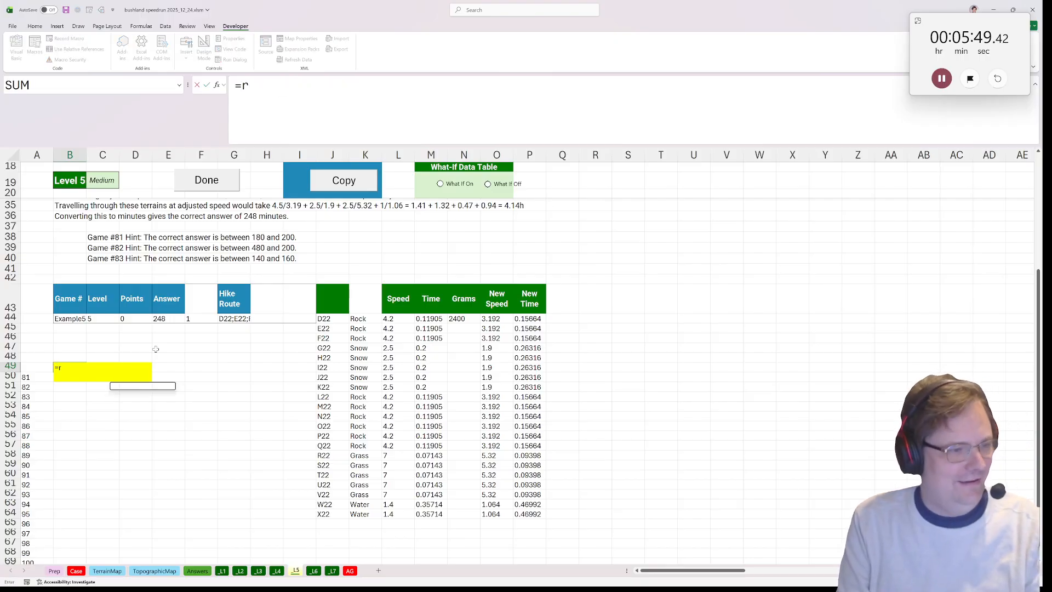
key("BackSpace")
key("BackSpace")
type("n")
key("BackSpace")
key("BackSpace")
type("nd(sum(")
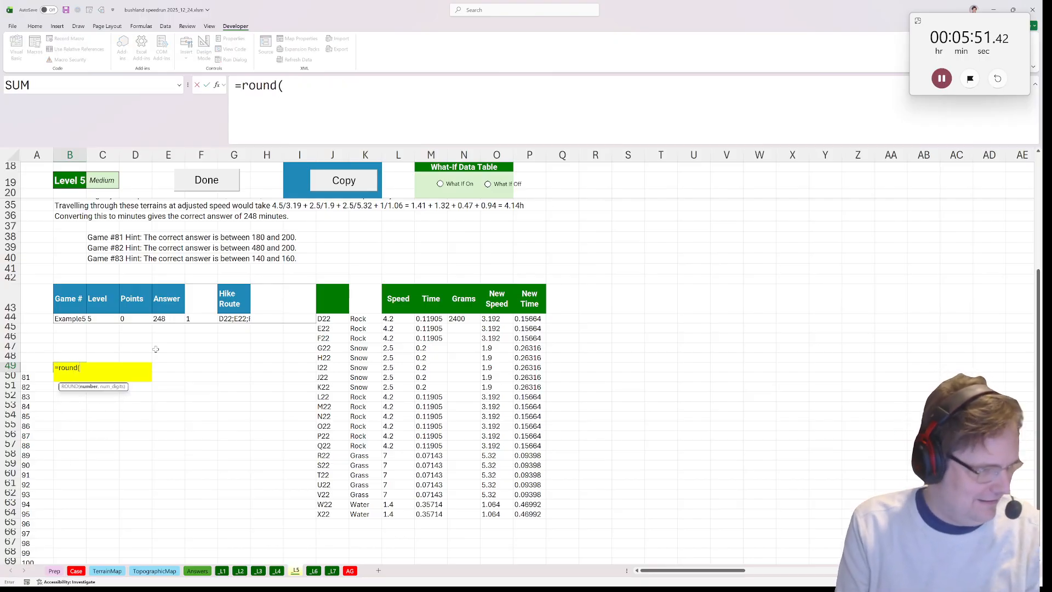
left_click(542, 319)
type("#")
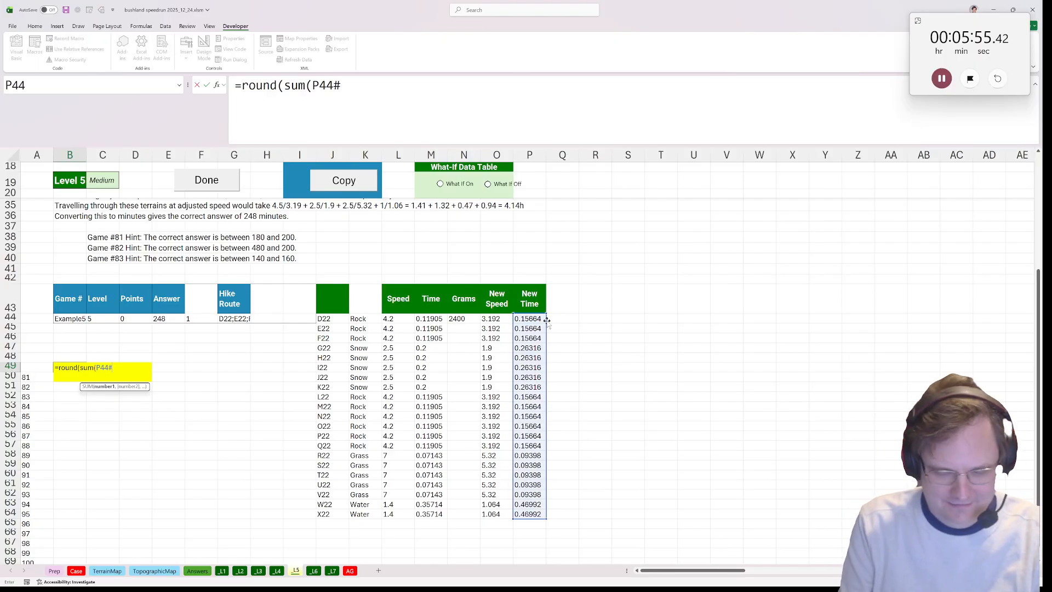
type("*60,")
key("BackSpace")
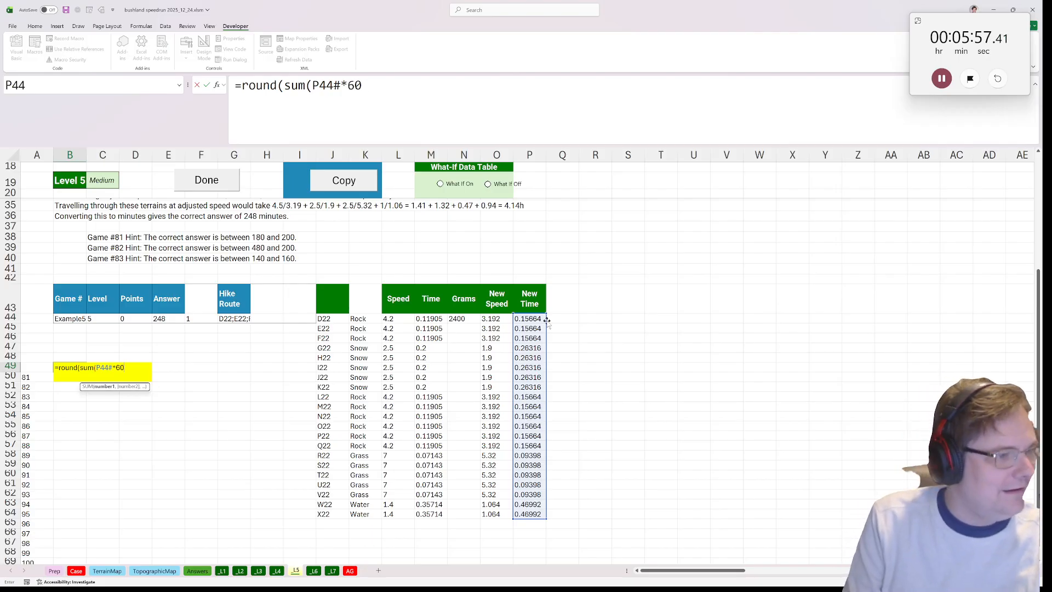
type(")")
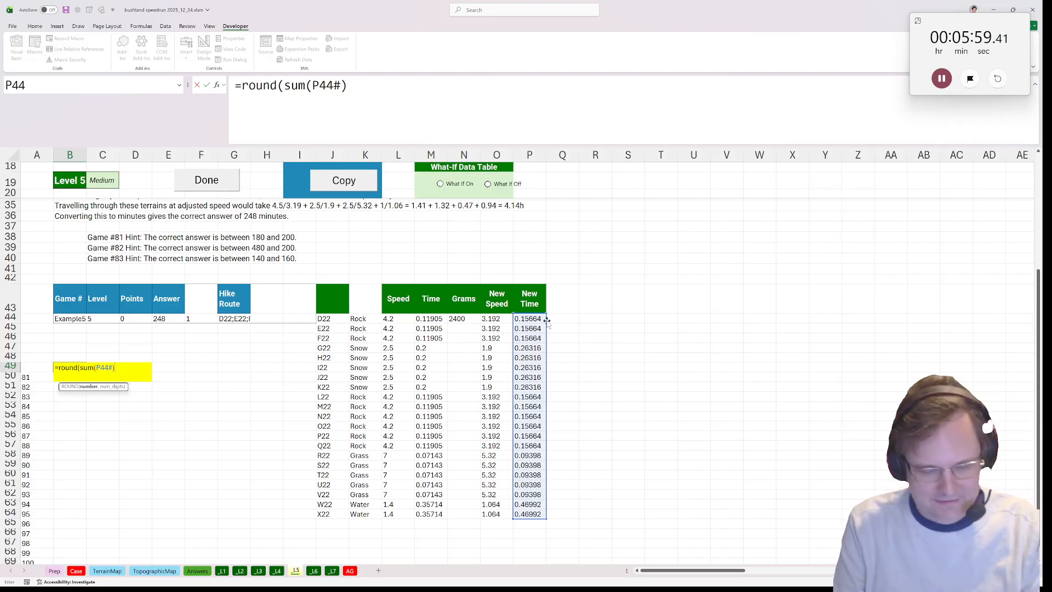
type("*60,0)")
key("ctrl+Return")
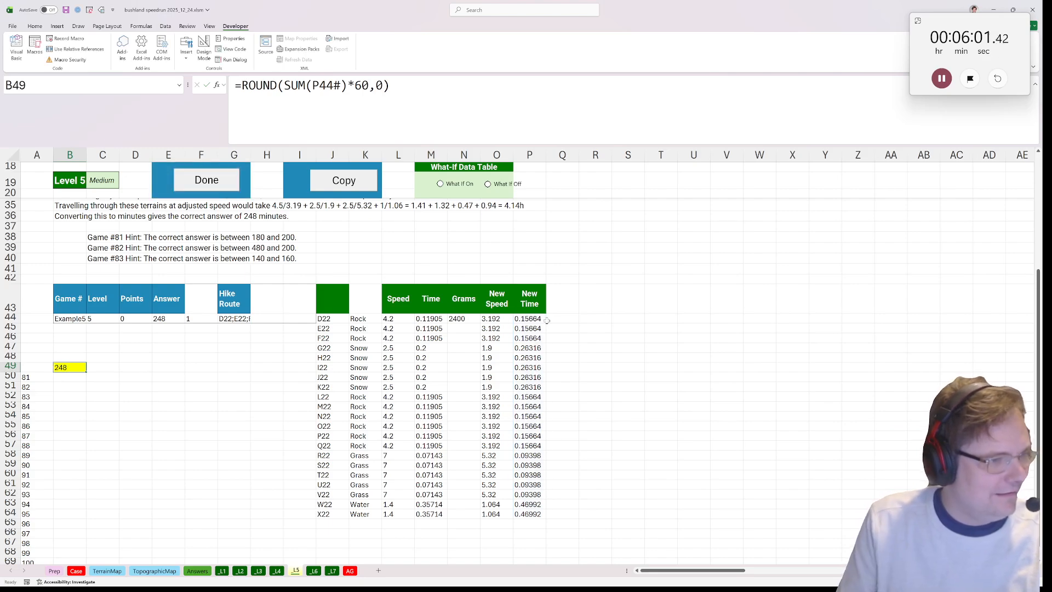
Fill the answer list for games 81 to 100 and try to mark Level 5 as done
left_click(233, 189)
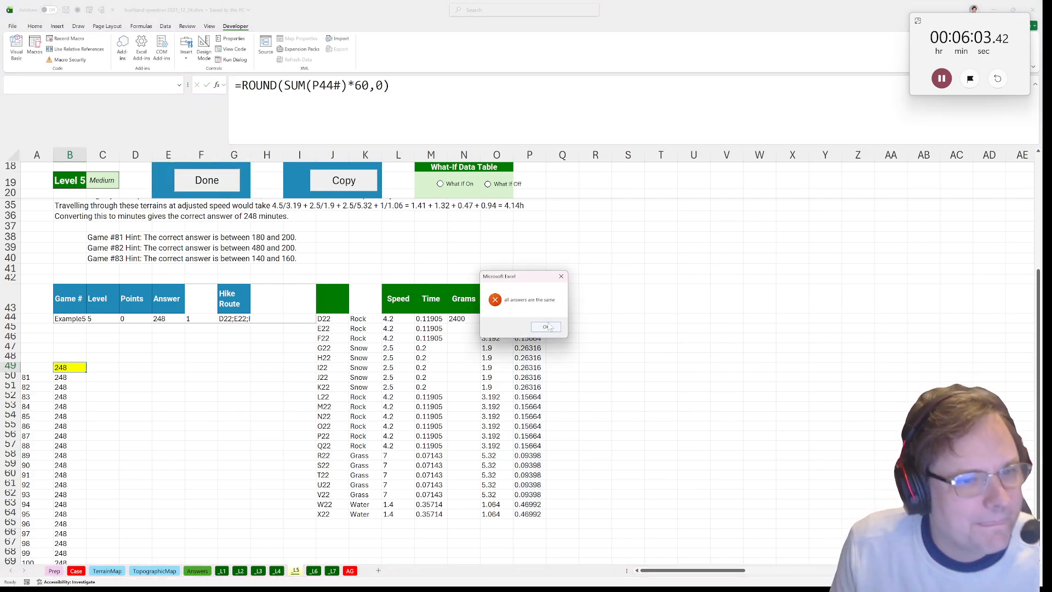
left_click(550, 327)
left_click(530, 330)
Inspect the terrain lookup formula in K44 and the route-splitting formula in J44
left_click(364, 317)
key("F2")
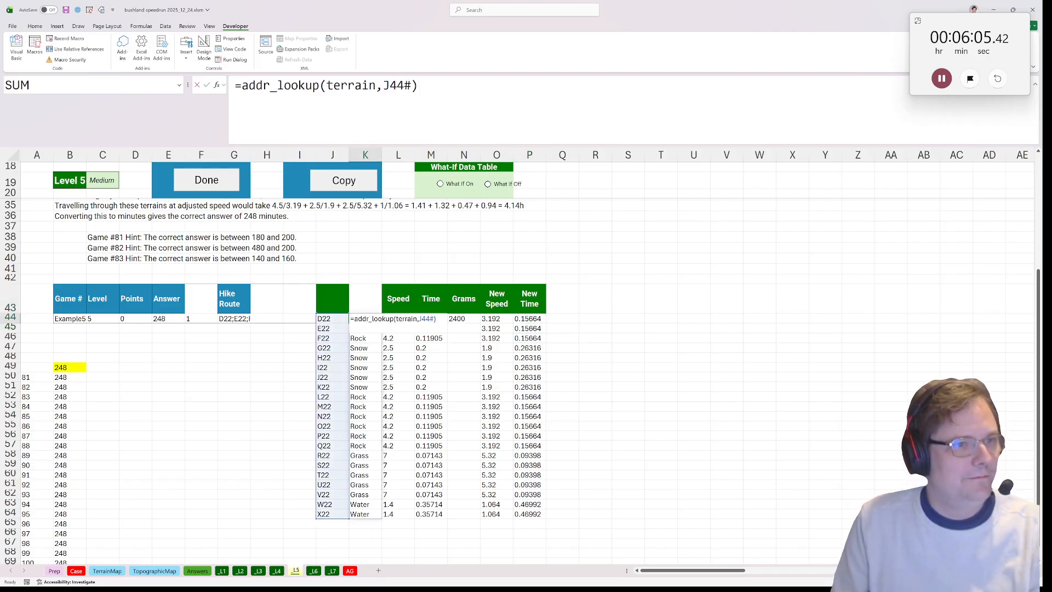
key("Return")
key("Up")
key("Left")
key("F2")
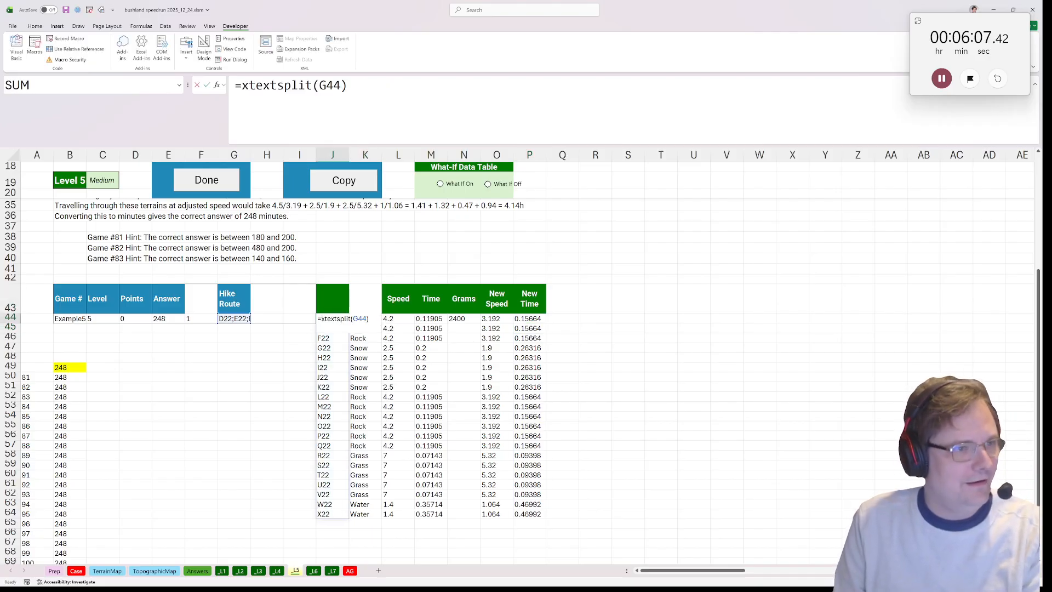
key("Return")
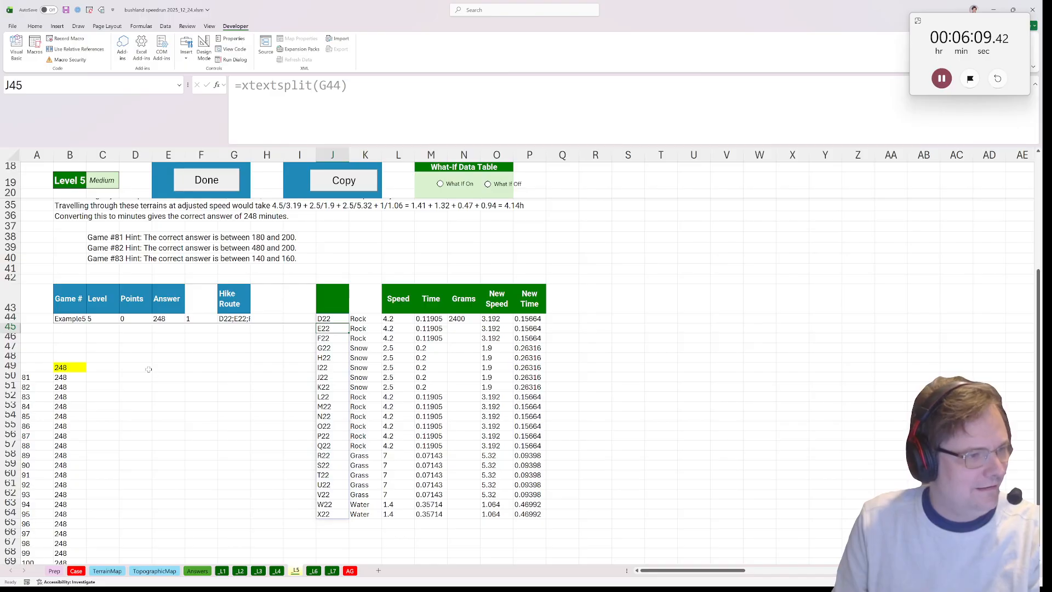
Set the game number in B44 to 81 and check the answer formula in B49
left_click(68, 320)
type("81")
key("Return")
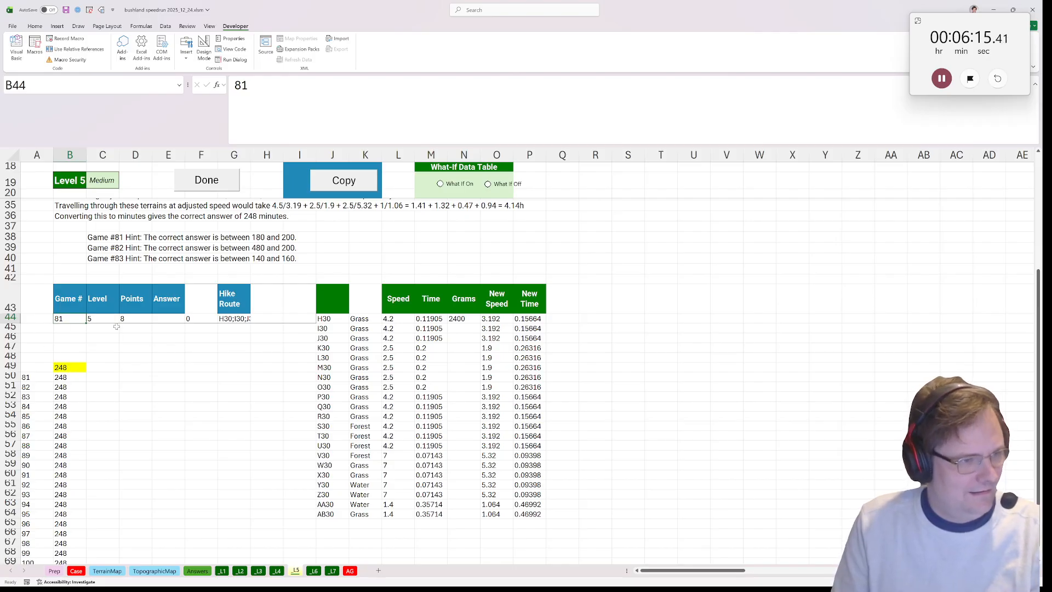
left_click(70, 367)
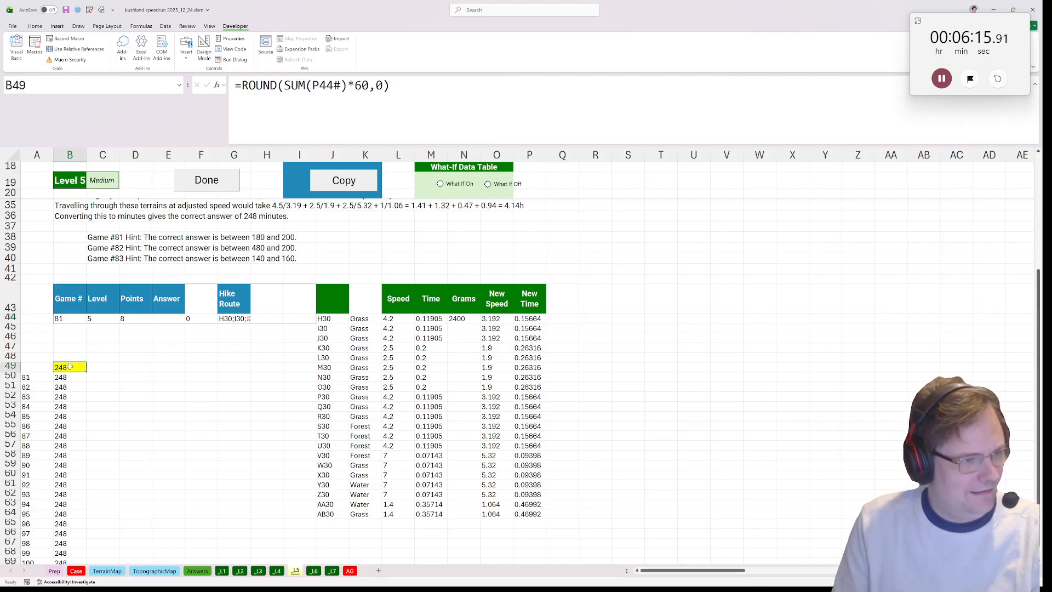
Remove the _L4 sheet reference from the Speed formula in L44, giving =XLOOKUP(K44#,Case!$I$15:$I$20,Case!$J$15:$J$20)
double_click(403, 319)
key("Return")
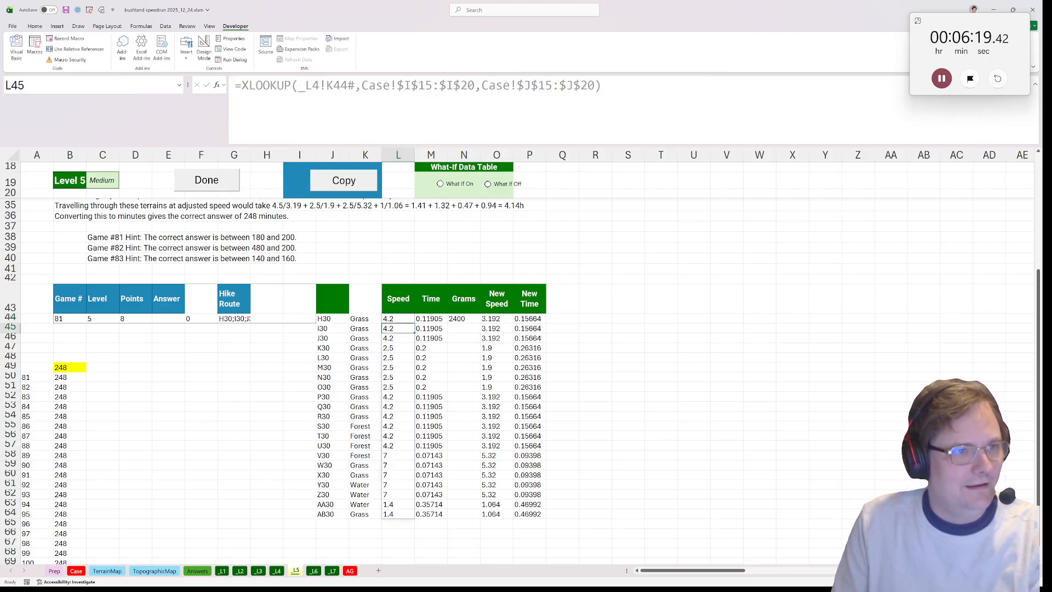
key("Up")
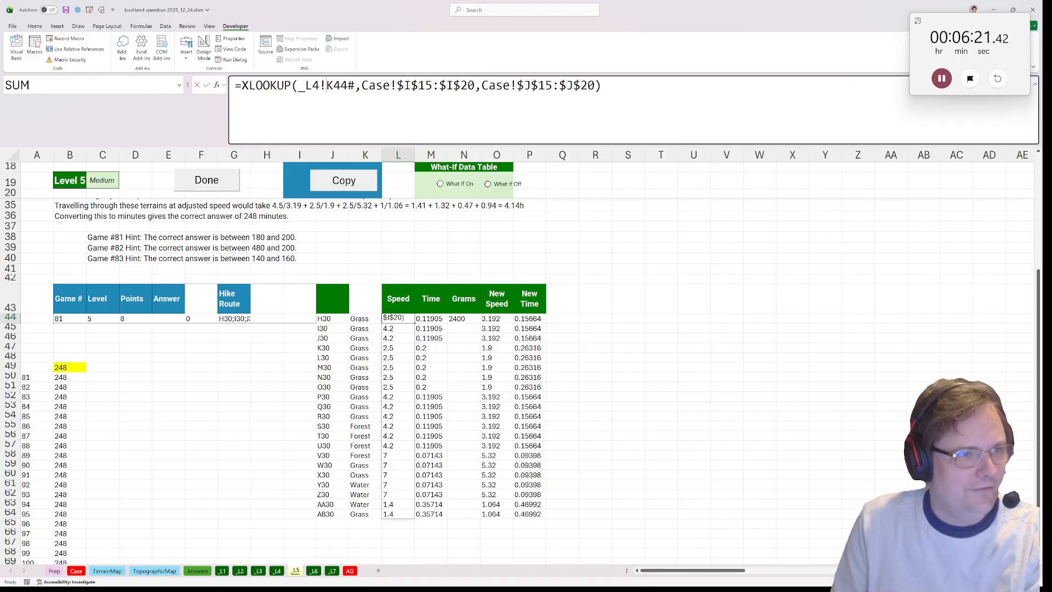
left_click_drag(327, 85, 298, 85)
key("Delete")
key("Return")
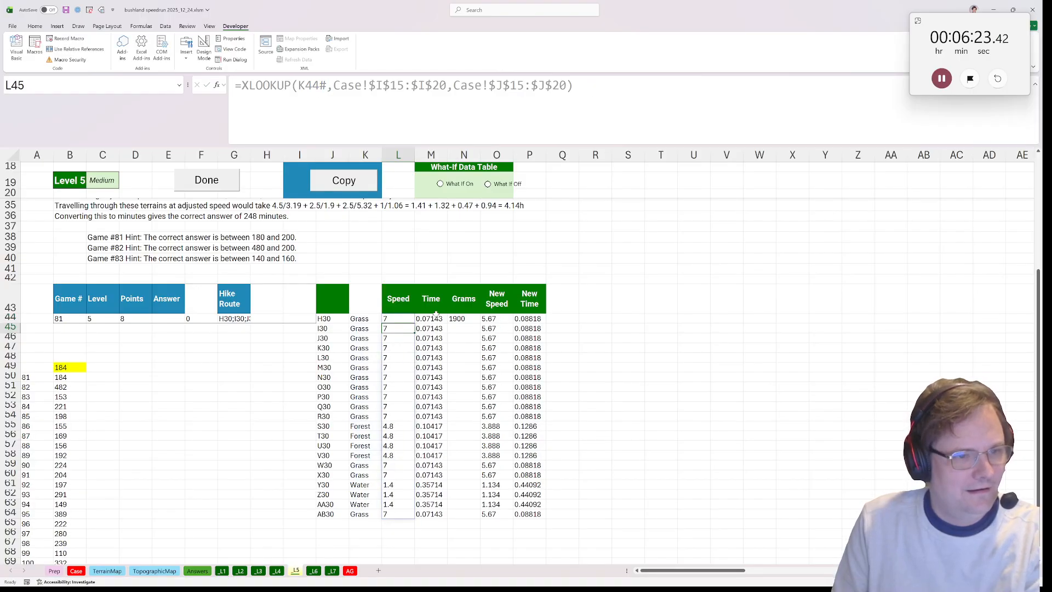
Check the Time, Grams, New Speed and New Time formulas in row 44 and submit the Level 5 answers
left_click(433, 318)
left_click(463, 319)
left_click(494, 327)
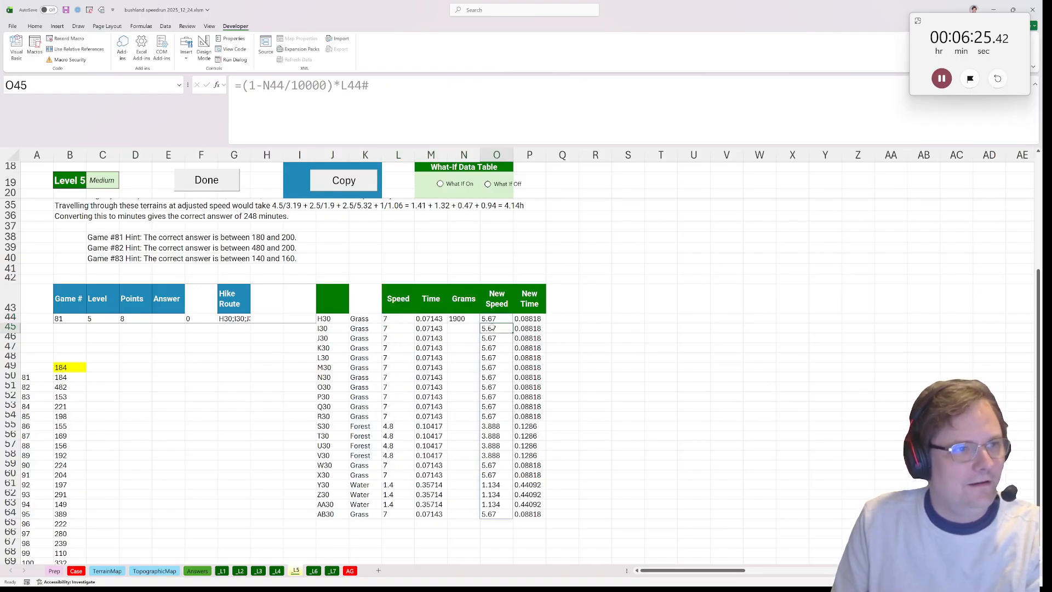
left_click(457, 318)
left_click(530, 319)
left_click(496, 319)
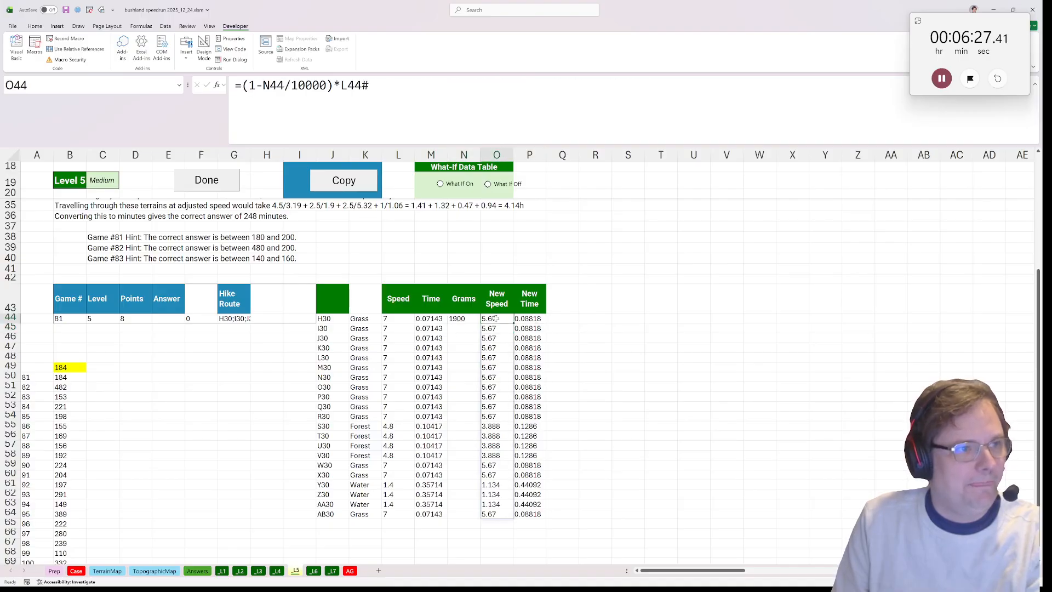
left_click(199, 189)
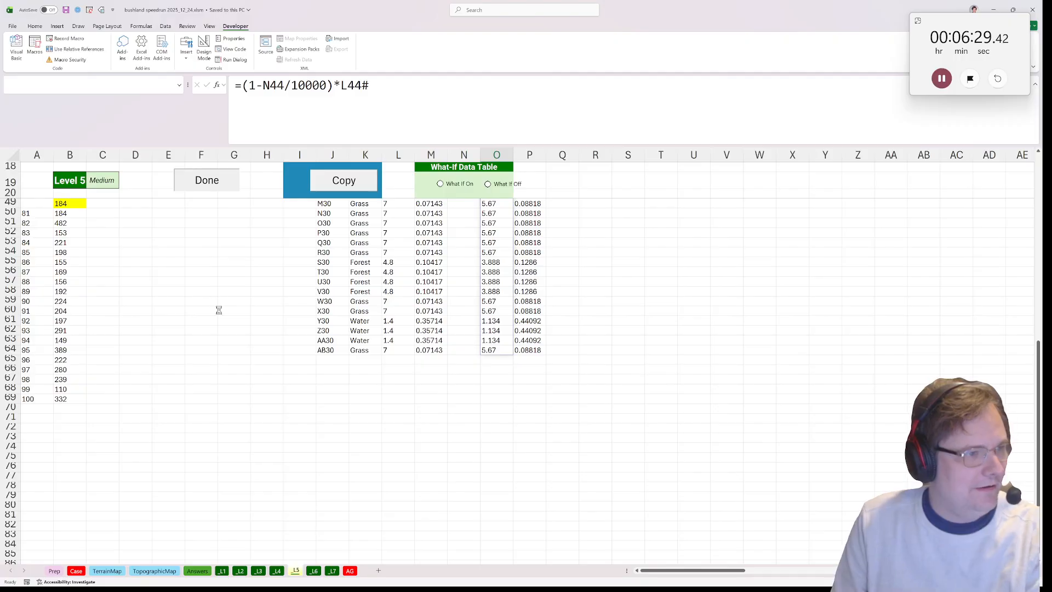
Review the submitted Level 5 answers and the Level 6 hike routes on the Case sheet
left_click(76, 570)
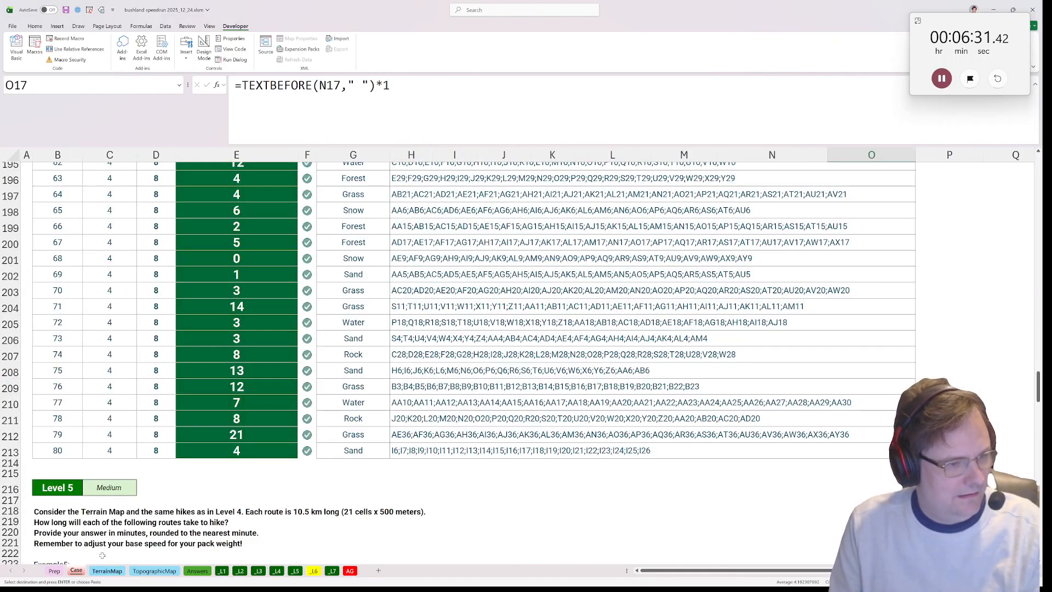
scroll(193, 410, "down", 5)
scroll(193, 410, "down", 20)
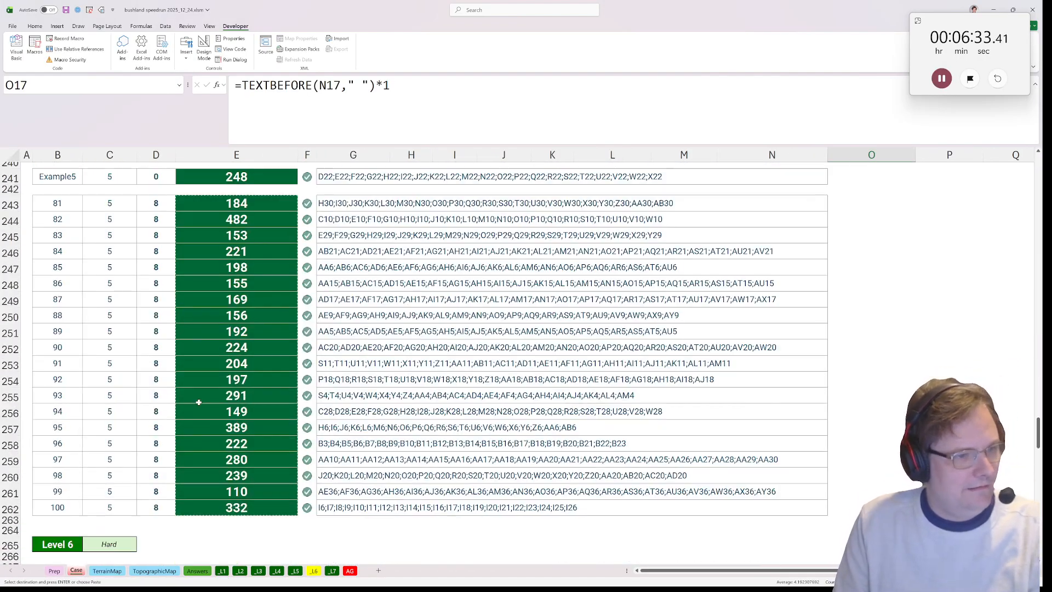
scroll(201, 404, "down", 10)
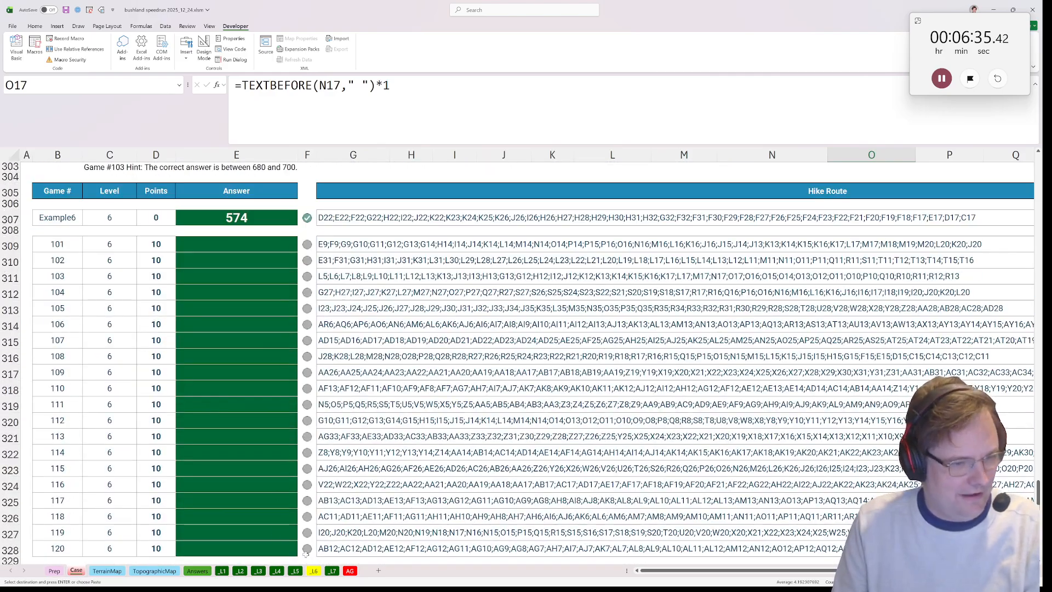
Clear the New Time heading and its calculated values in column P of the _L6 sheet
left_click(315, 571)
left_click_drag(330, 572, 310, 576)
scroll(332, 189, "down", 12)
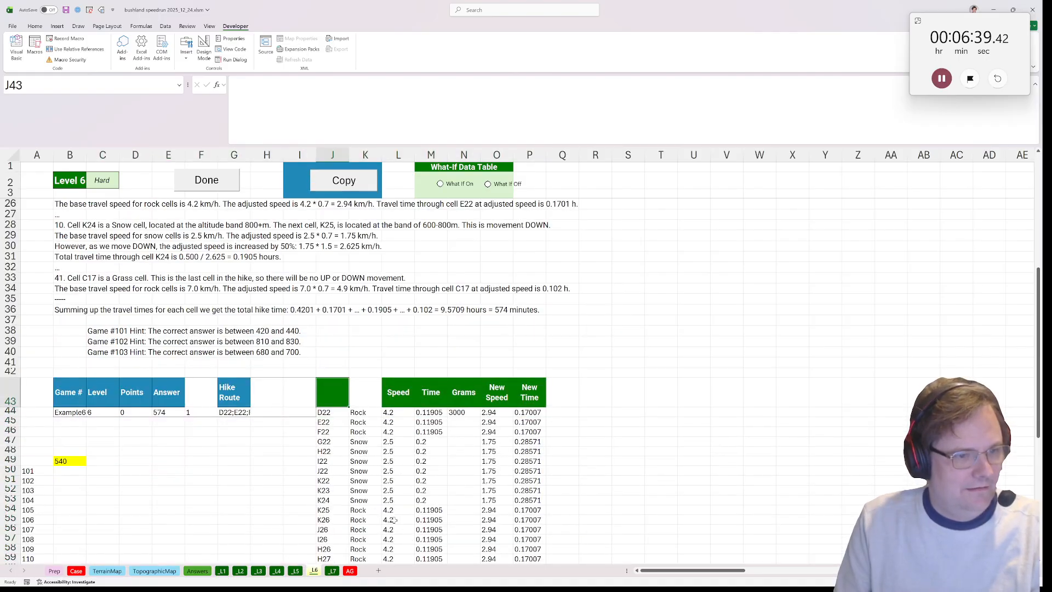
left_click_drag(529, 267, 541, 538)
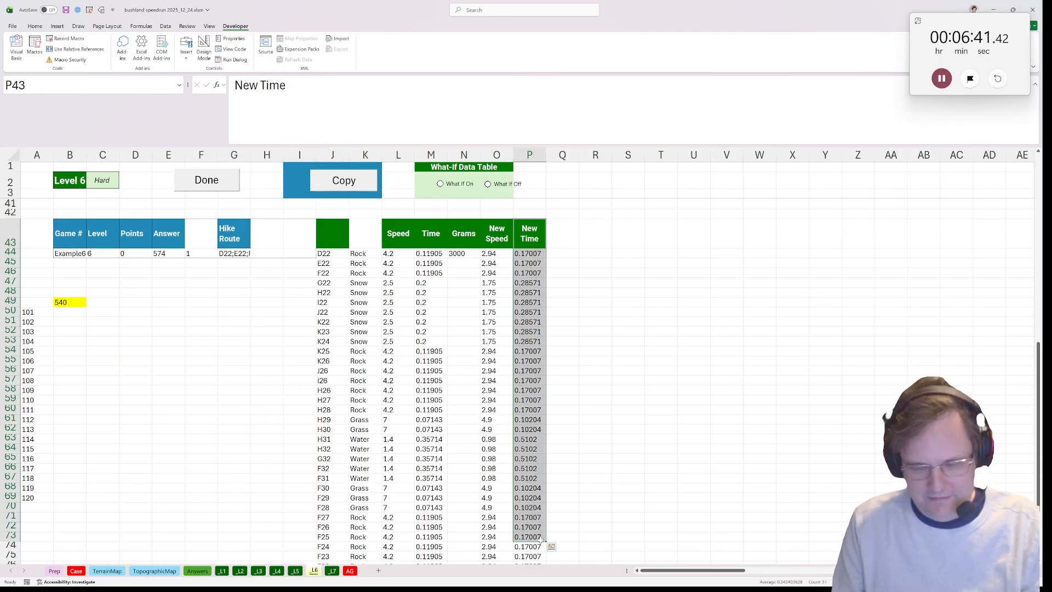
key("shift+Left")
key("shift+Left")
key("shift+Left")
key("shift+Left")
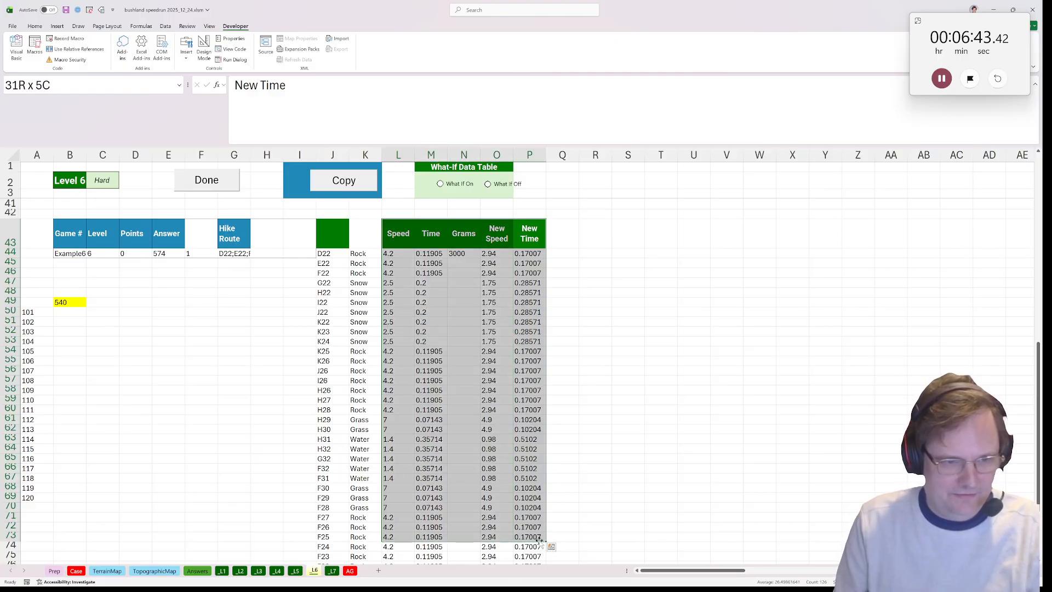
key("shift+Right")
key("shift+Right")
key("shift+Right")
key("shift+Right")
scroll(537, 531, "down", 2)
key("Delete")
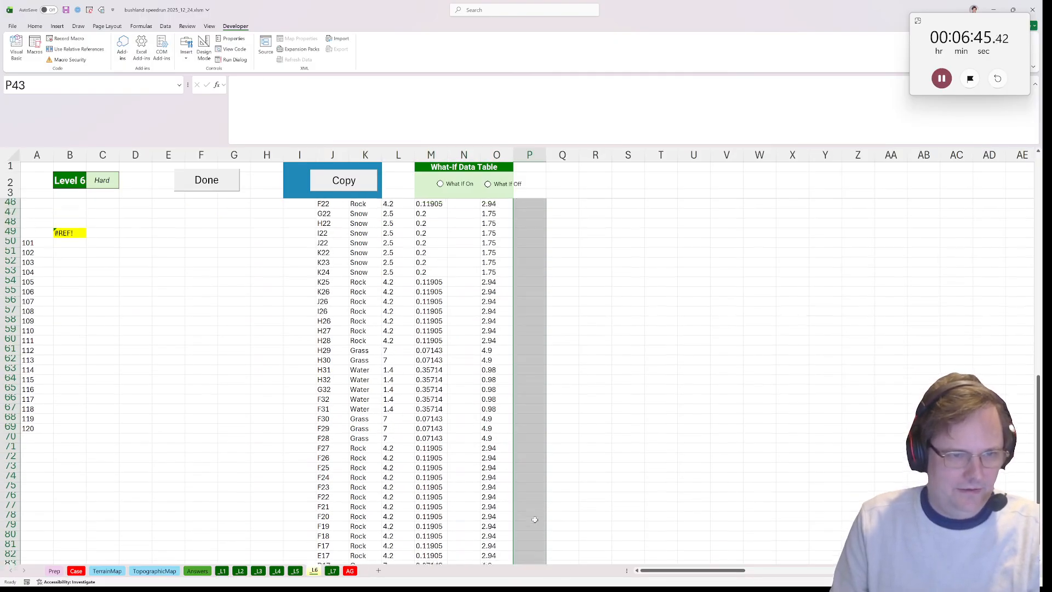
Enter the column headings Topo in P43 and Next Topo in Q43 of the _L6 sheet
scroll(535, 519, "up", 3)
left_click(529, 291)
type("Top")
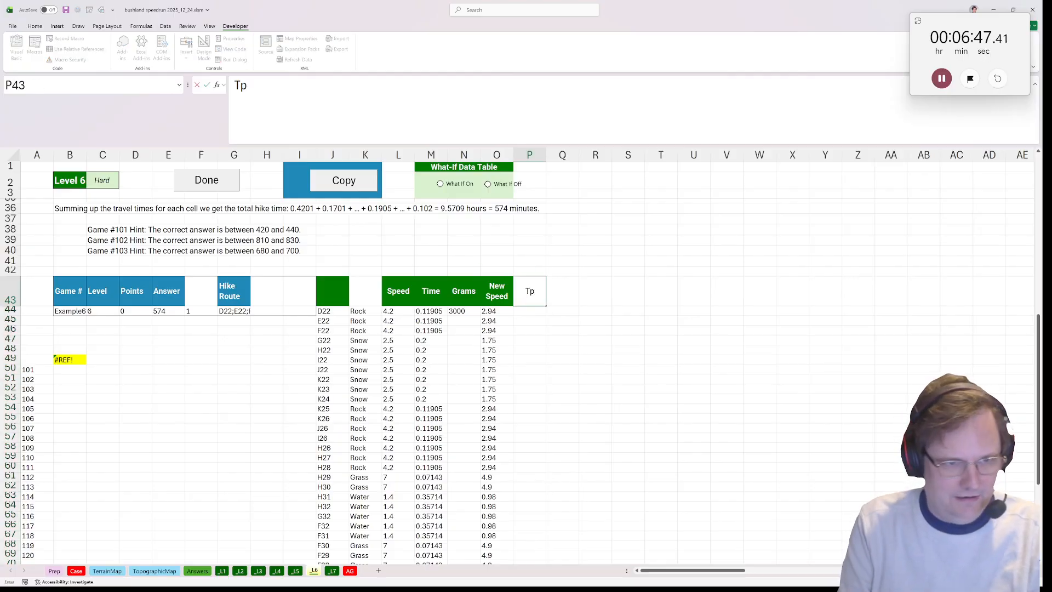
key("BackSpace")
type("opo")
key("Tab")
type("Ne")
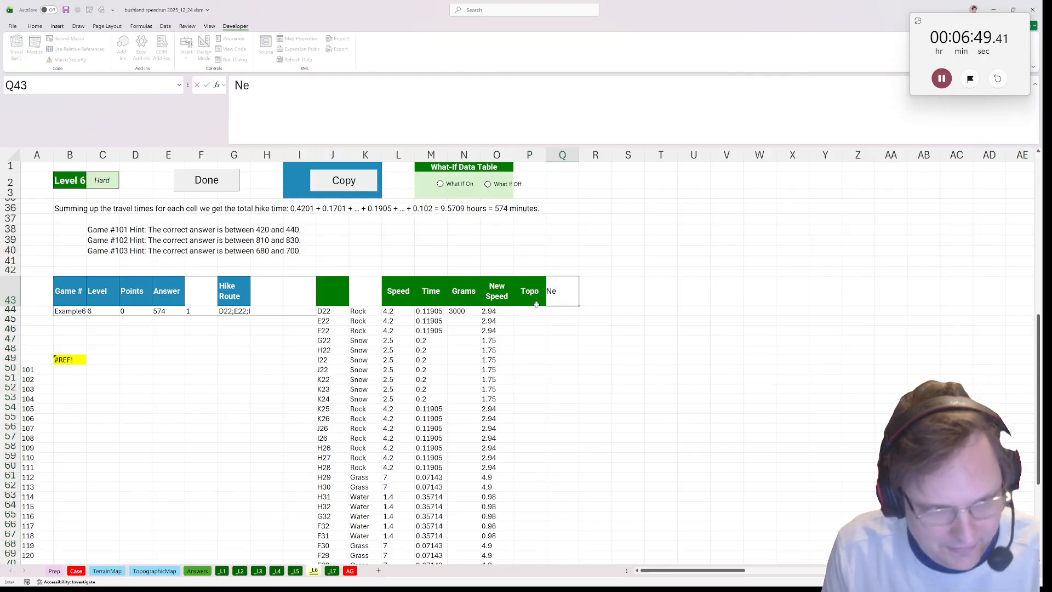
key("BackSpace")
key("BackSpace")
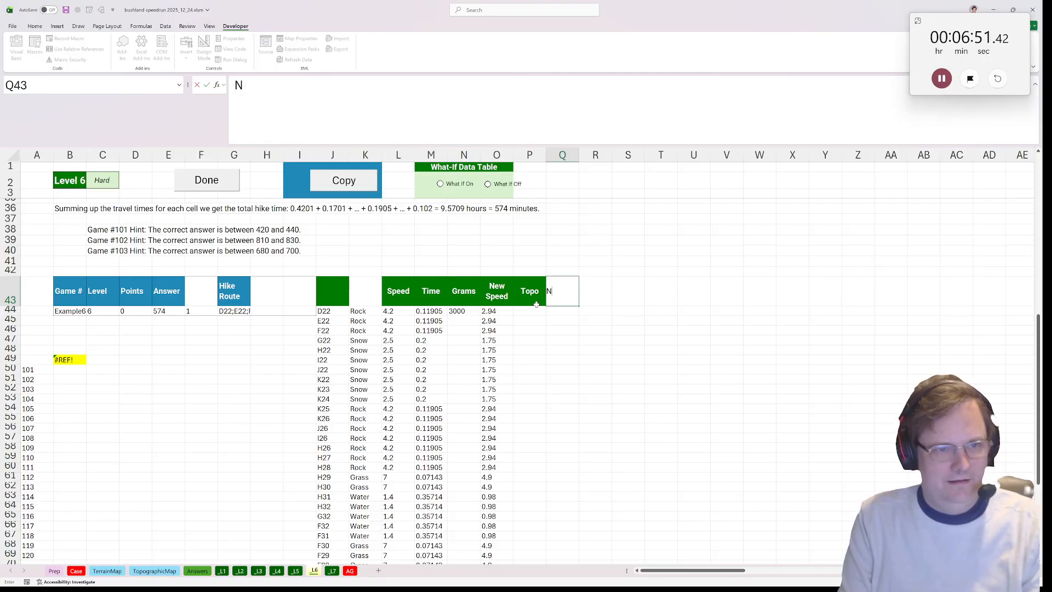
type("Next Topo")
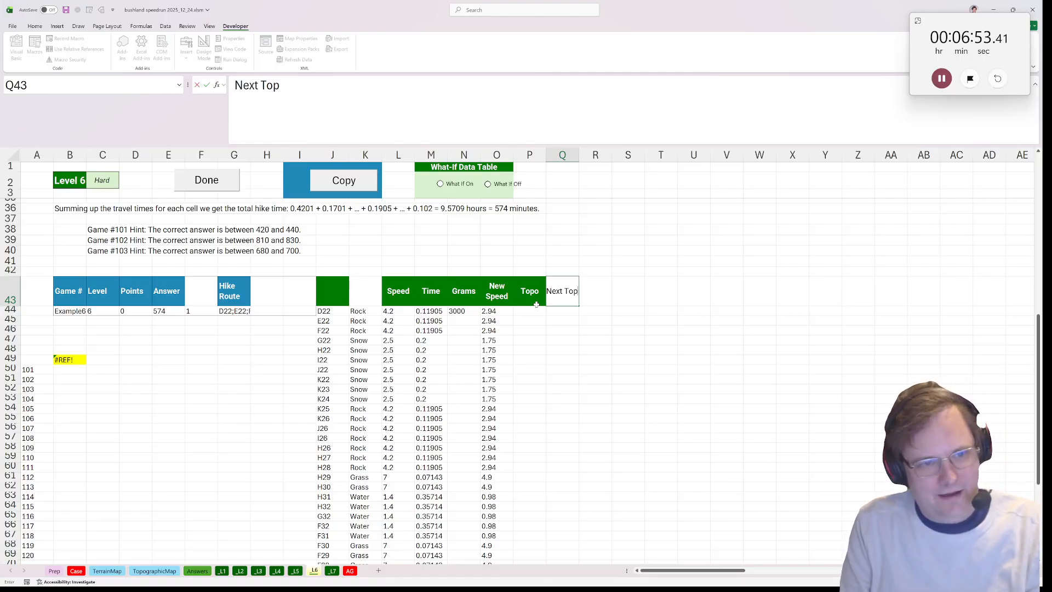
key("Return")
Add the headings New New Speed in R43 and New New Time in S43
key("Up")
key("Right")
type("New New Speed")
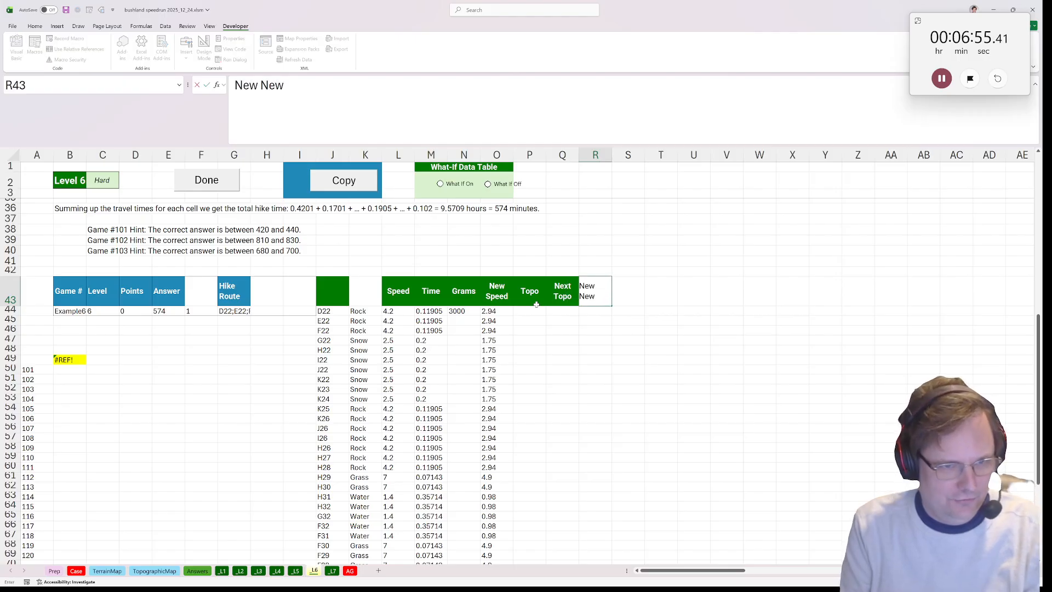
key("Tab")
type("NEw")
key("BackSpace")
key("BackSpace")
type("ew")
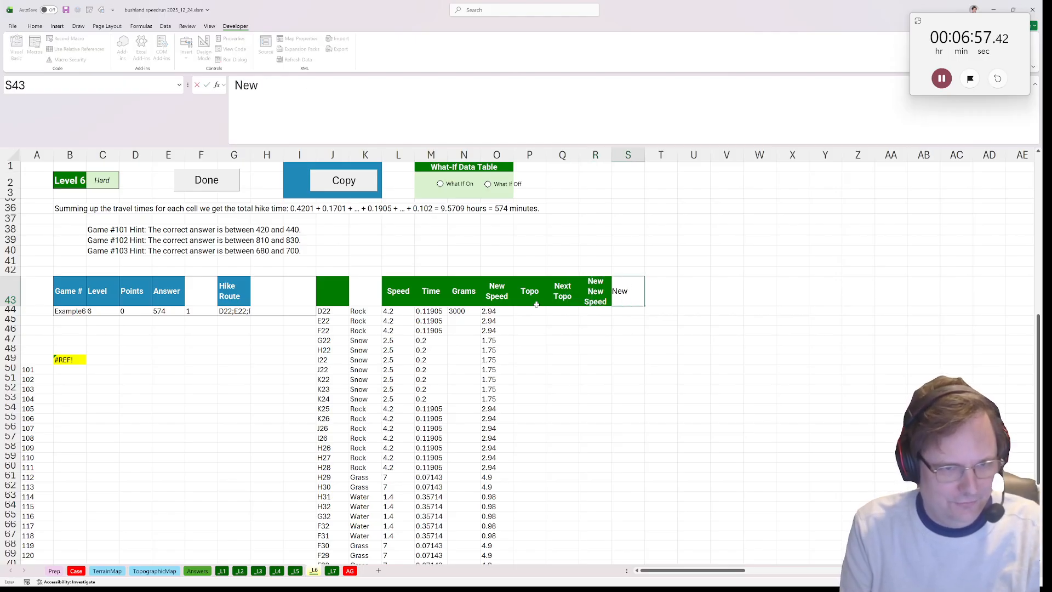
type(" New Time")
key("Return")
Look up each route cell's altitude under Topo in P44 with =addr_lookup(topo,J44#)
key("Left")
key("Left")
key("Left")
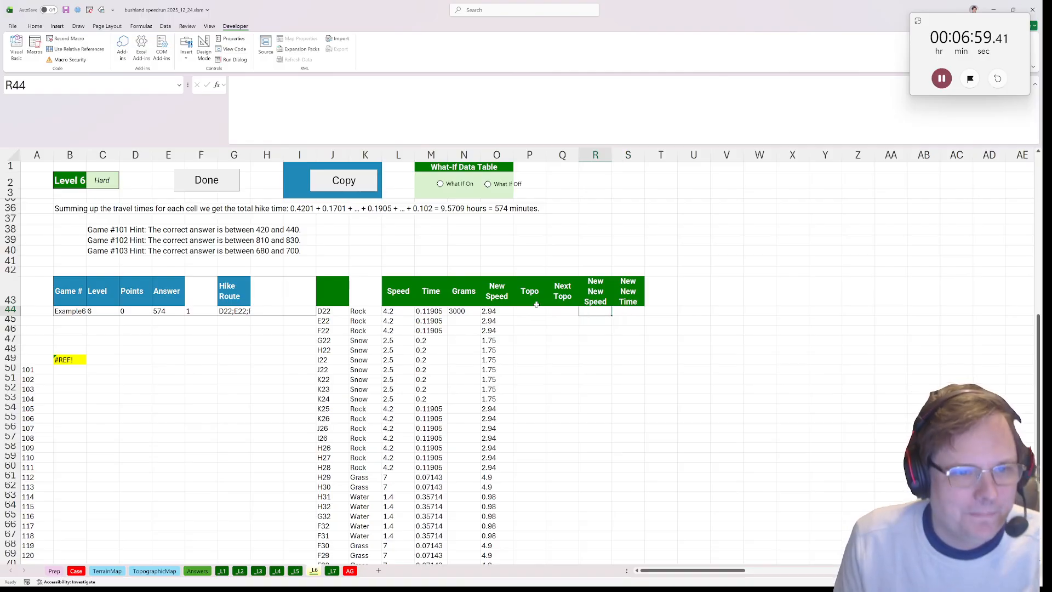
type("=")
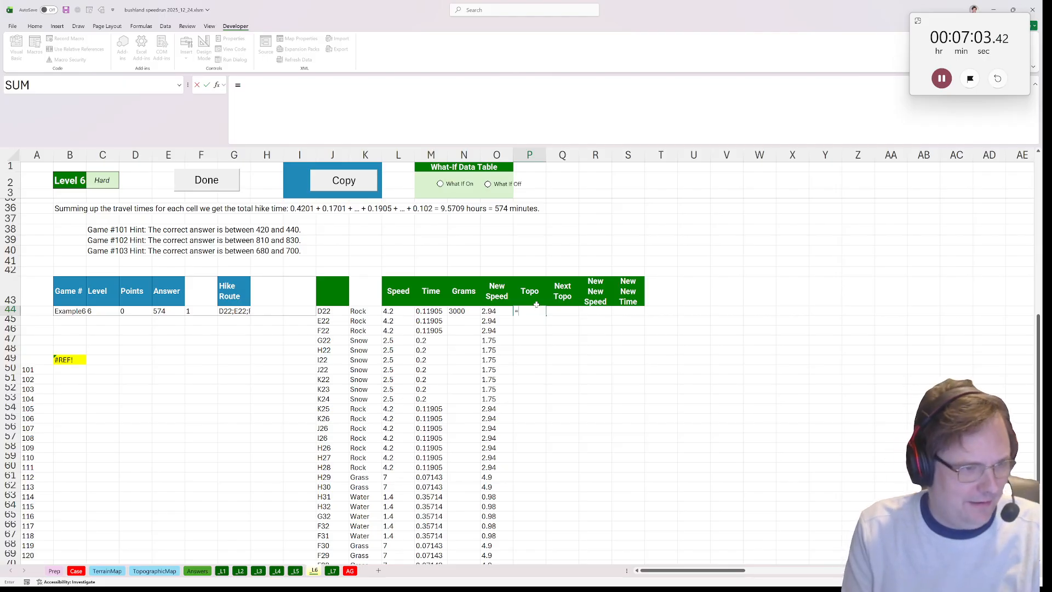
type("ad")
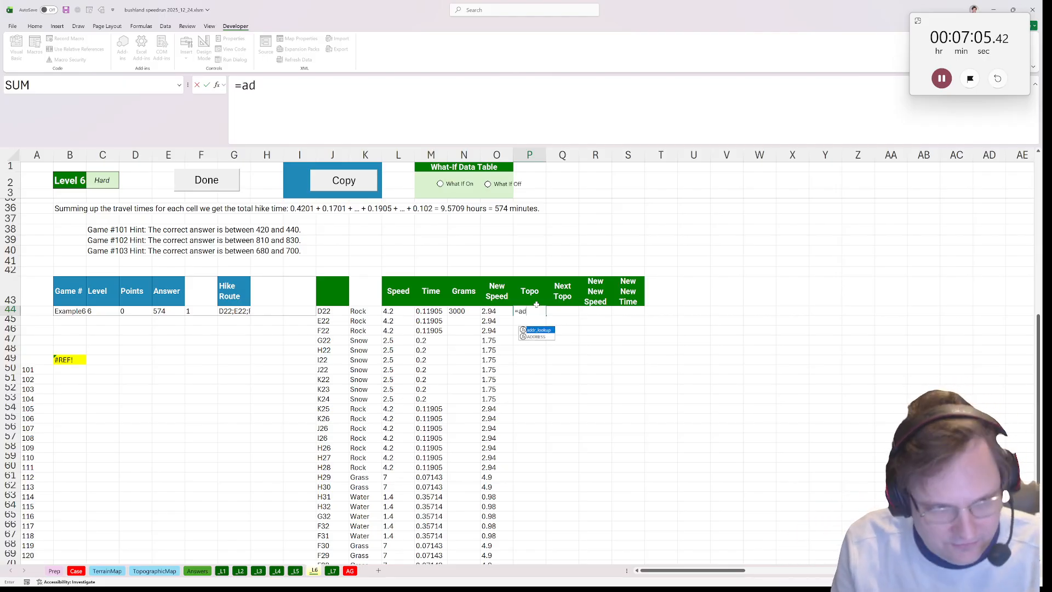
type("d")
key("Tab")
type("to")
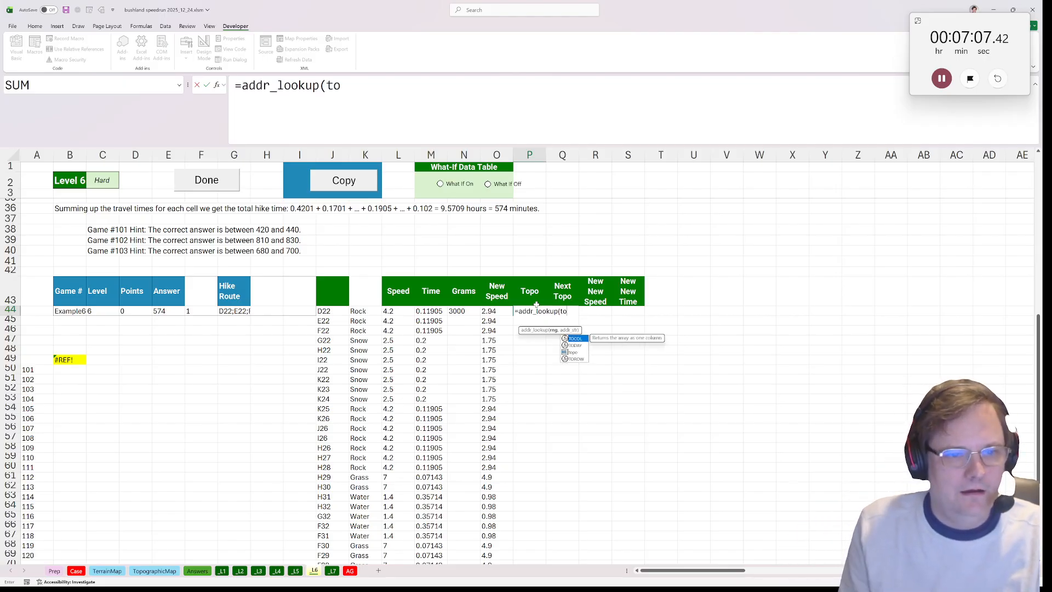
type("po,")
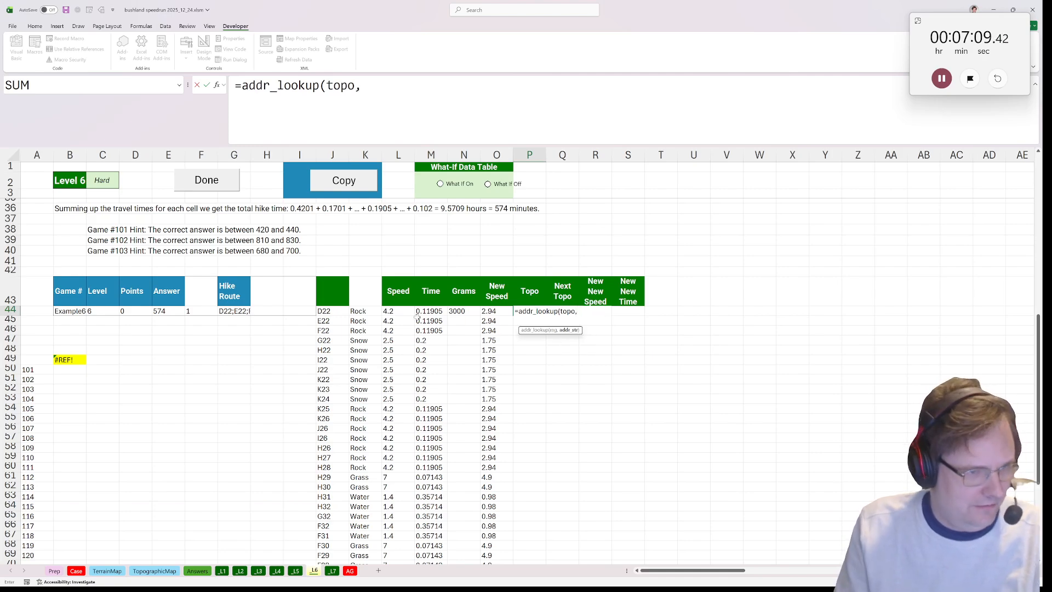
left_click(337, 311)
type("#")
key("Return")
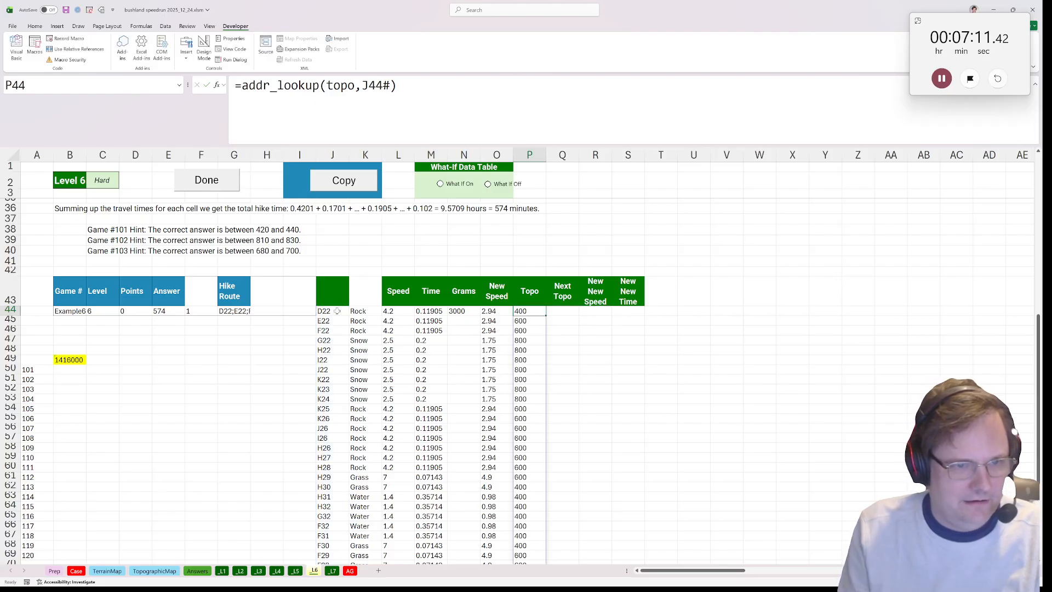
Fill the Next Topo column from Q44 with =shift_arr(P44#,arrow("U"),1,"n/a") and check the end of the spilled range
key("Right")
type("=shg")
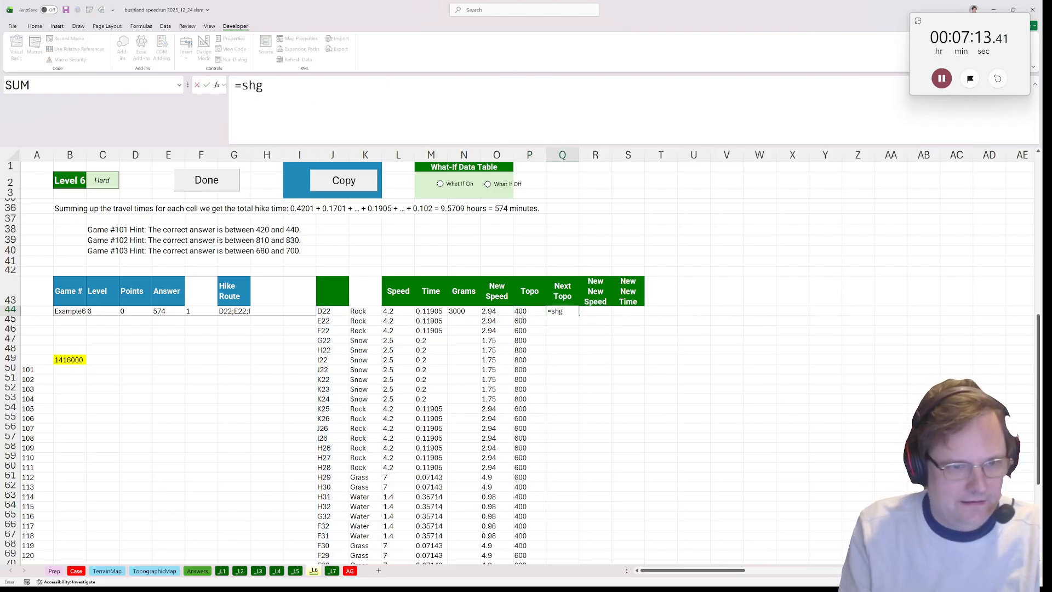
key("BackSpace")
key("Down")
key("Down")
key("Down")
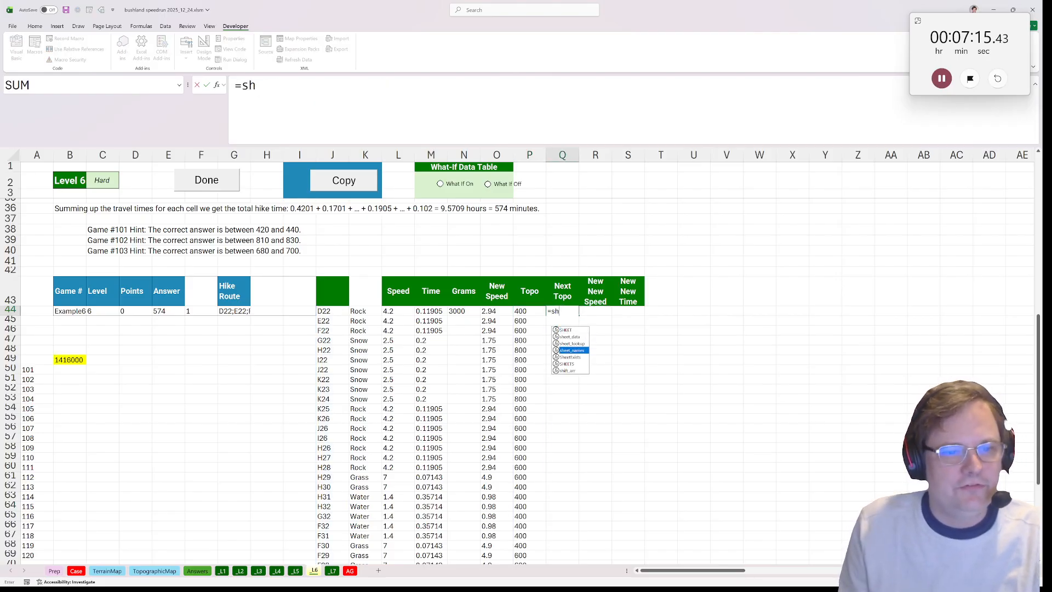
double_click(570, 371)
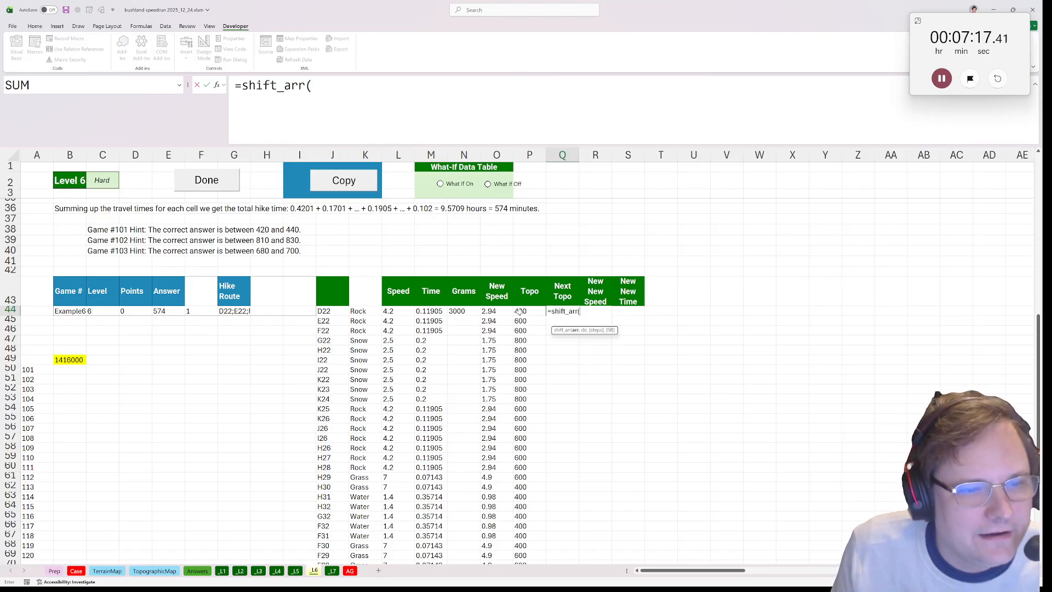
left_click(520, 311)
type("#,a")
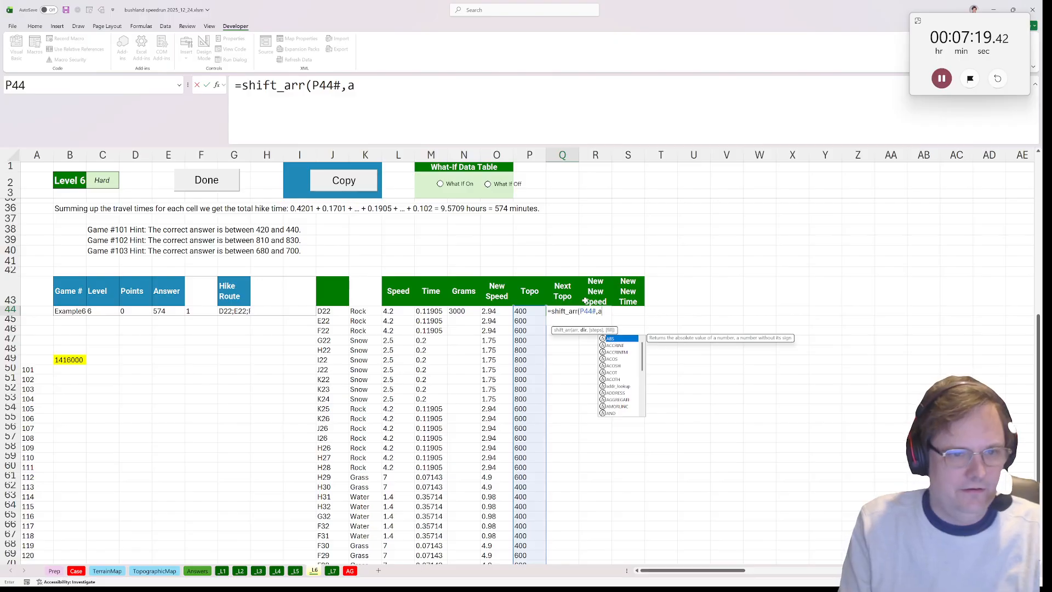
type("rrow(\"U")
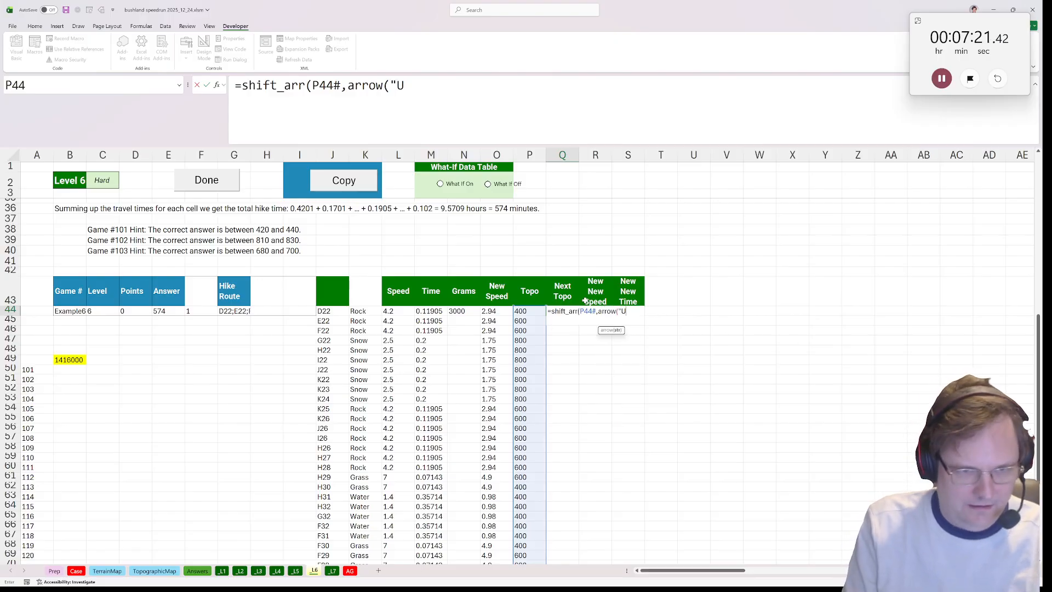
type("\"),\"n")
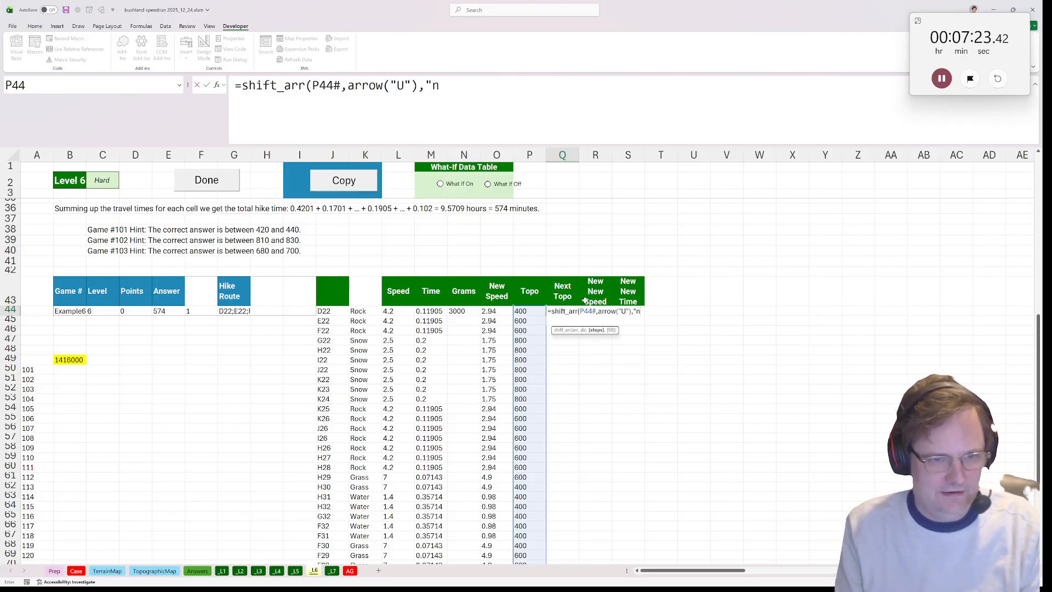
key("BackSpace")
key("BackSpace")
type("1m")
key("BackSpace")
type(",n")
key("BackSpace")
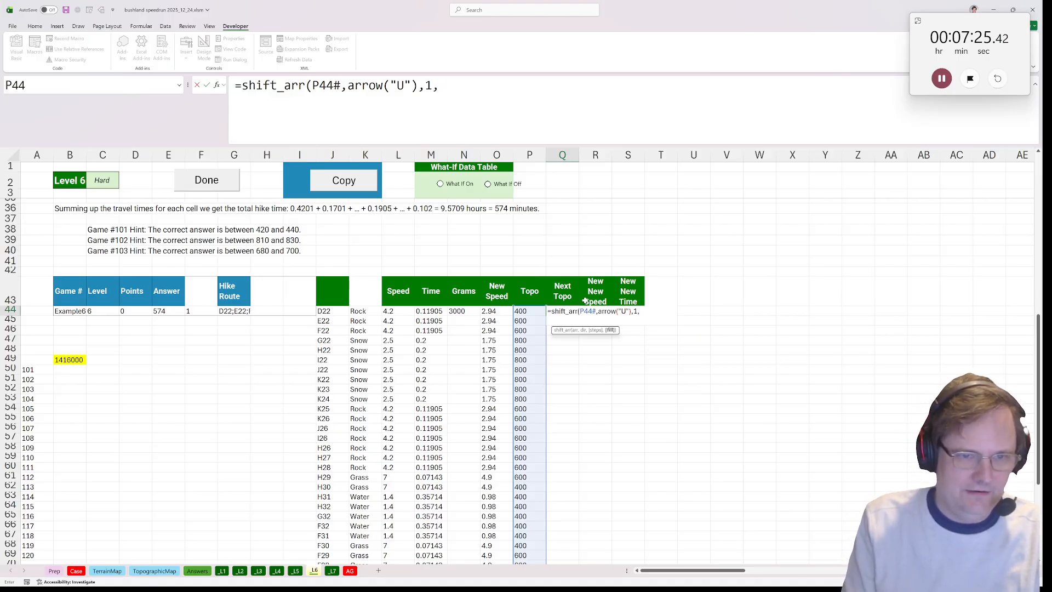
type("\"/na")
key("BackSpace")
key("BackSpace")
type("n")
key("BackSpace")
key("BackSpace")
type("n/a")
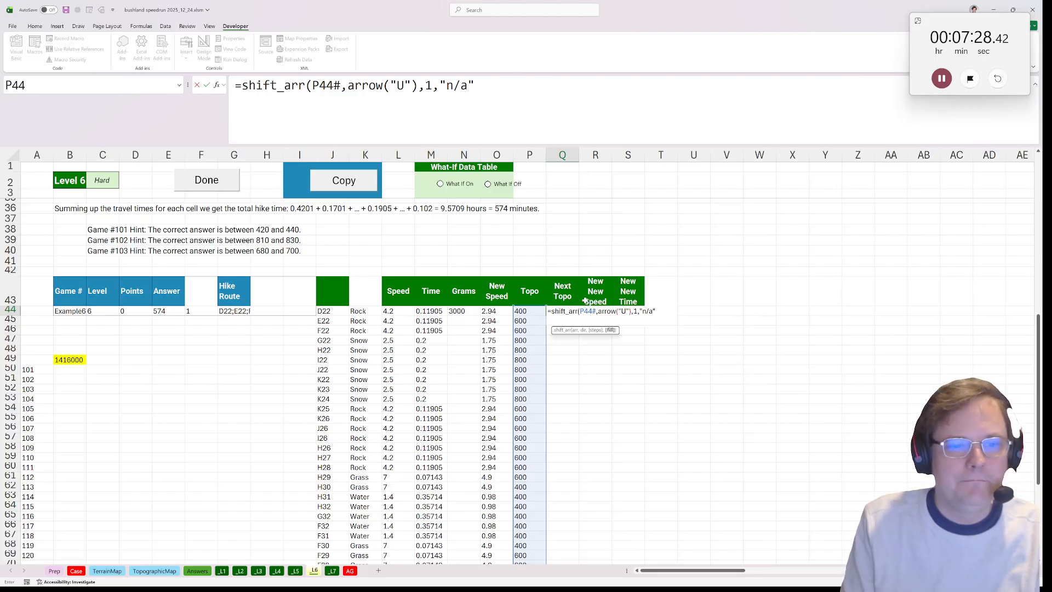
key("Up")
scroll(523, 472, "down", 6)
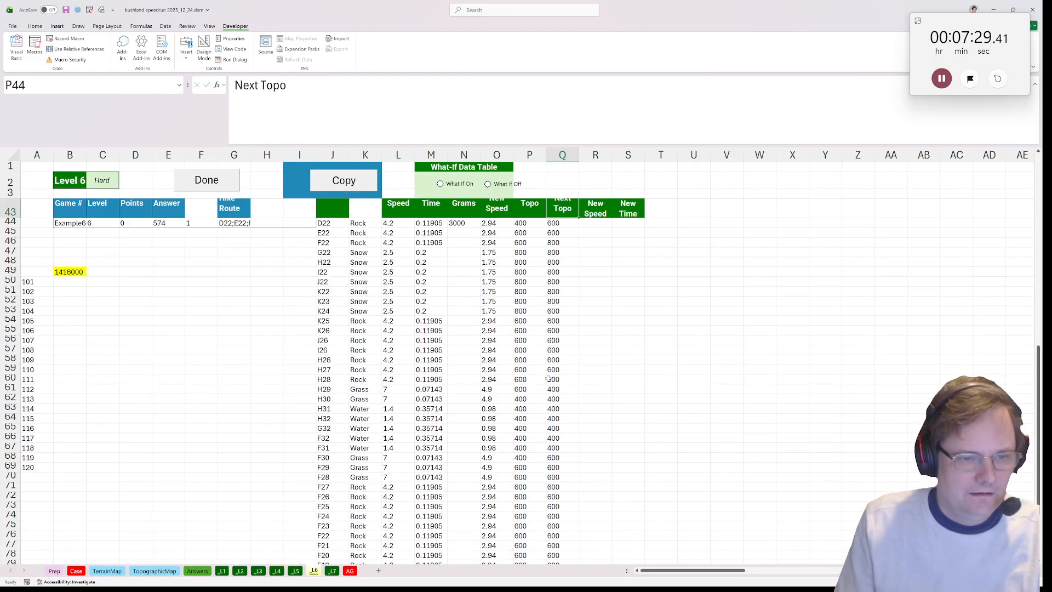
left_click(554, 497)
scroll(553, 497, "up", 6)
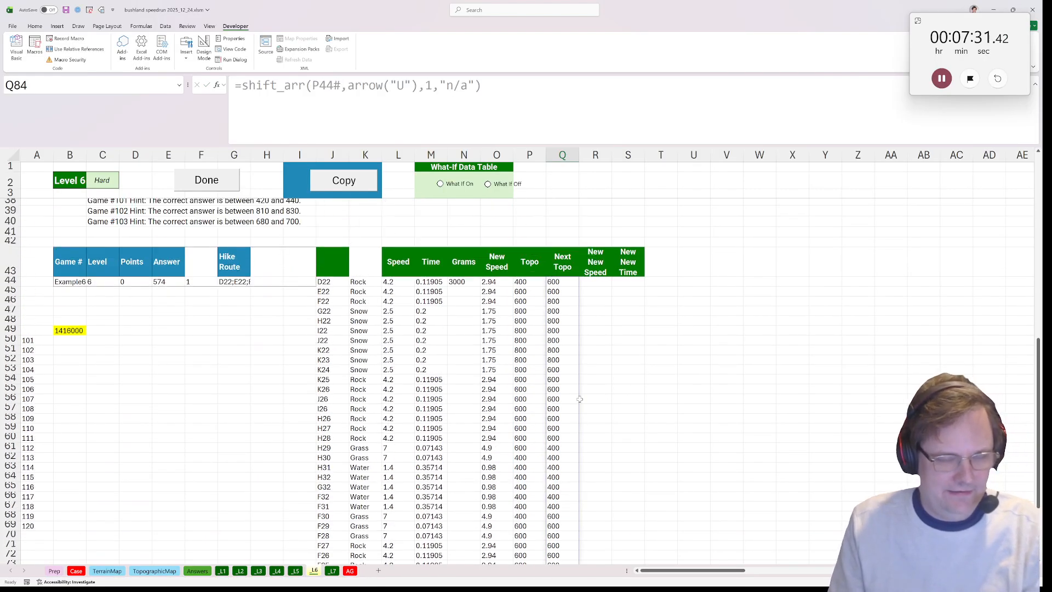
Copy the two altitude band rules from B5:B6 into R39:R40, above the New New Speed heading
left_click(596, 312)
type("=")
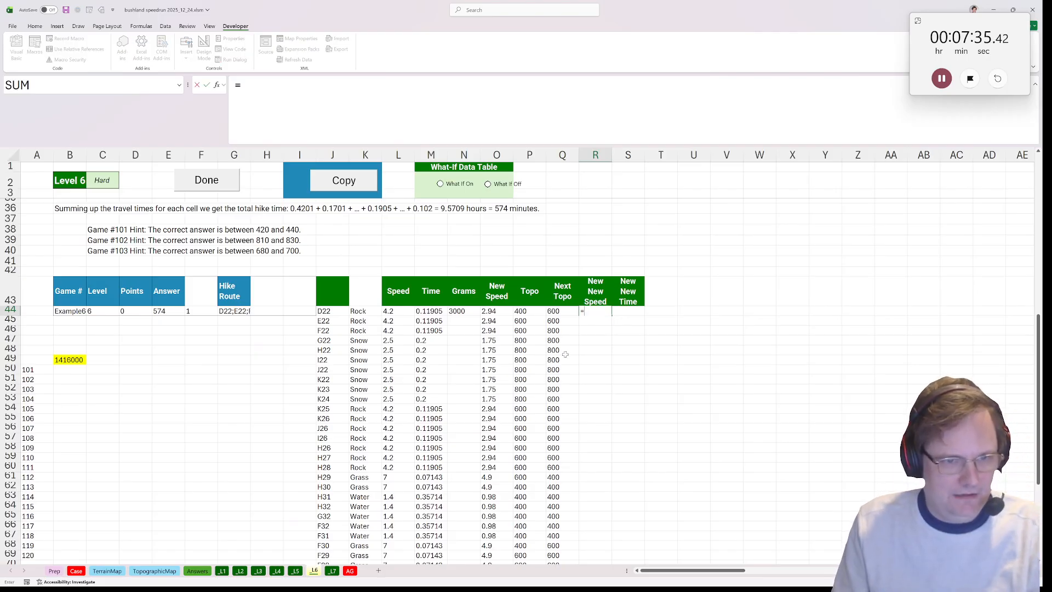
scroll(620, 331, "up", 10)
key("Escape")
scroll(131, 248, "up", 1)
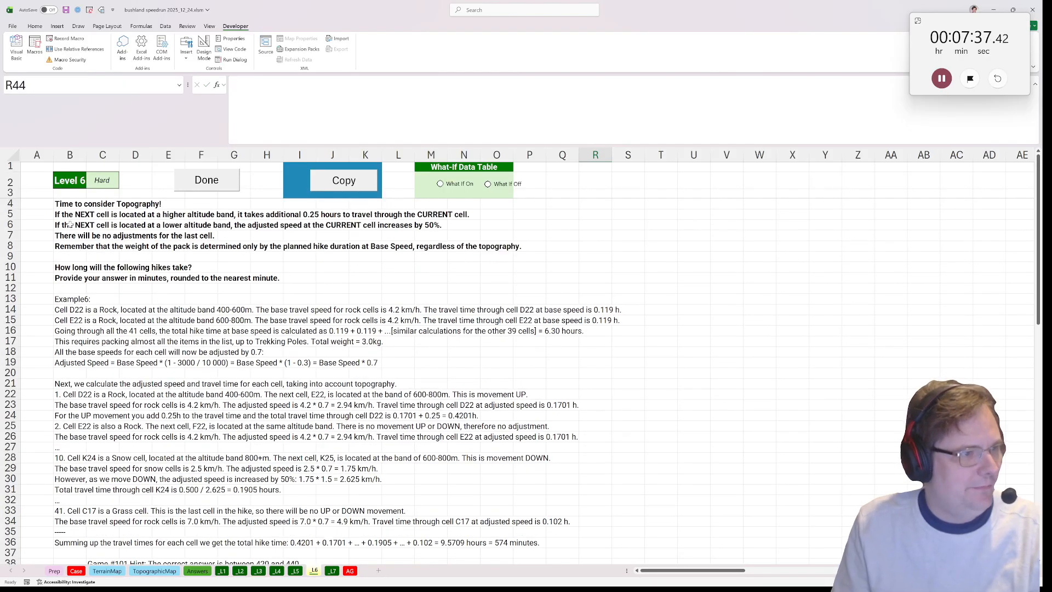
left_click_drag(68, 213, 69, 223)
key("ctrl+c")
scroll(423, 373, "down", 8)
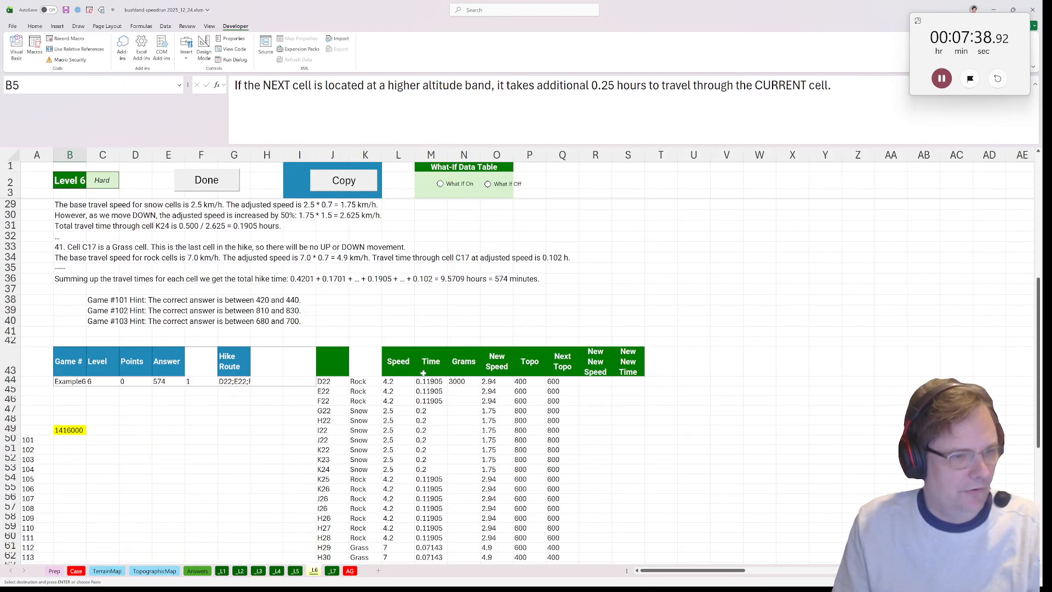
left_click(598, 313)
key("ctrl+v")
Start the New New Speed formula in R44 with an IFS that returns O44# when Q44#="n/a"
left_click(595, 381)
type("=")
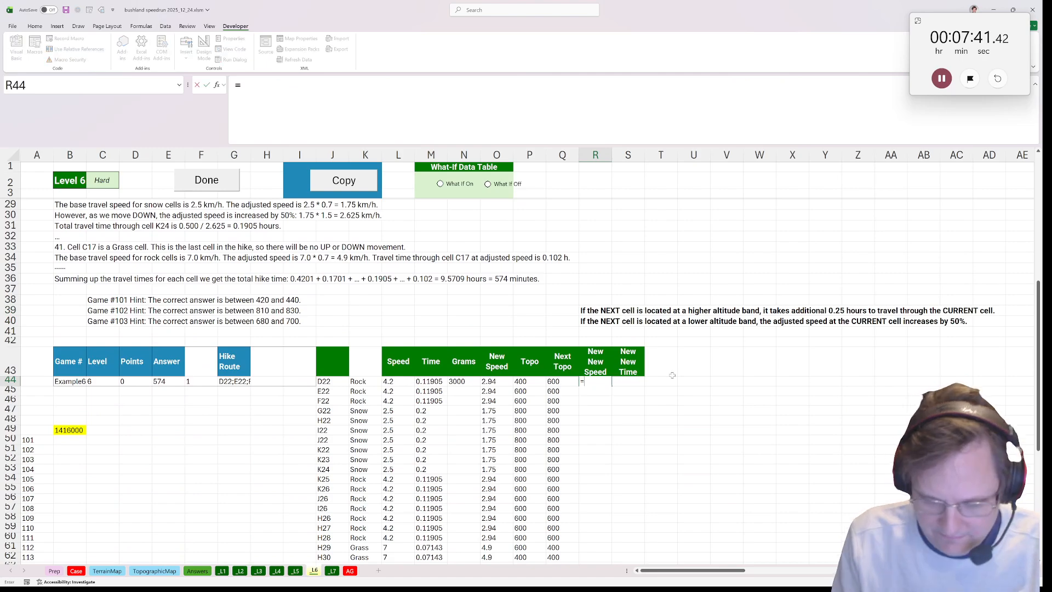
type("if(")
key("Left")
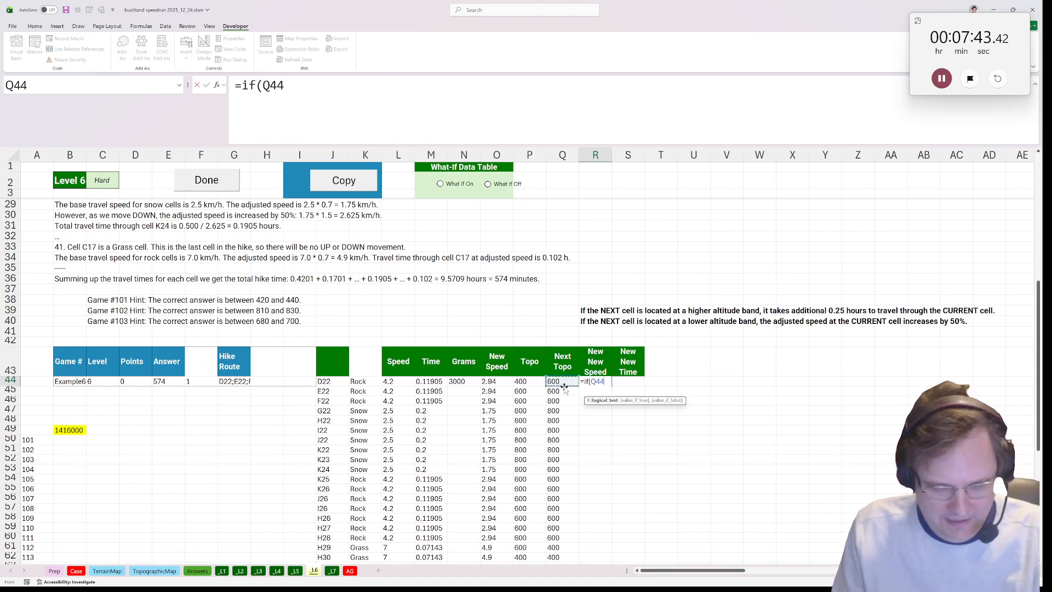
key("BackSpace")
key("BackSpace")
key("BackSpace")
key("BackSpace")
type("s(")
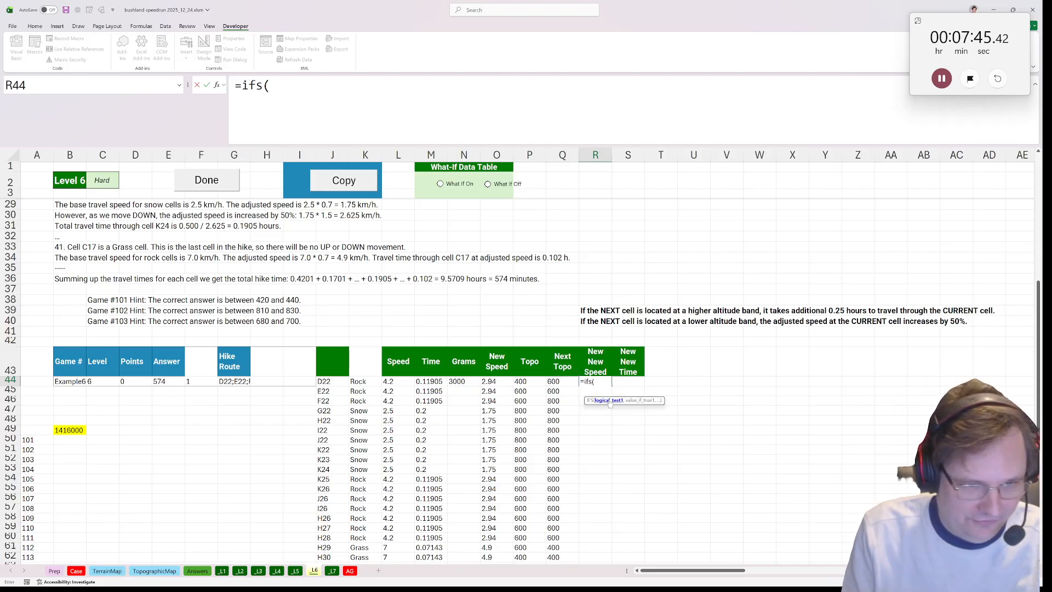
left_click(567, 381)
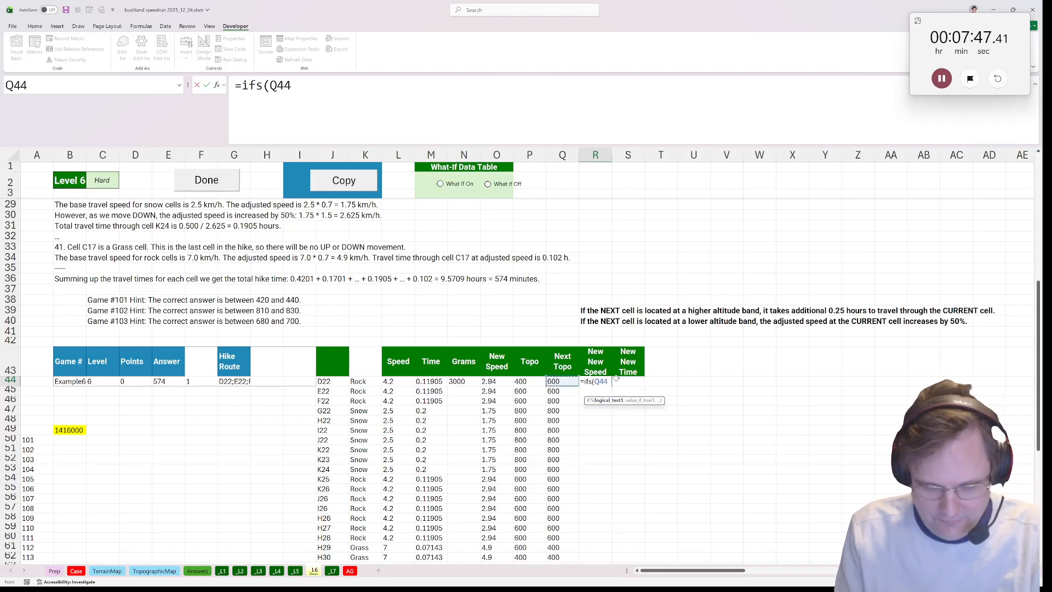
type("=\"n/a")
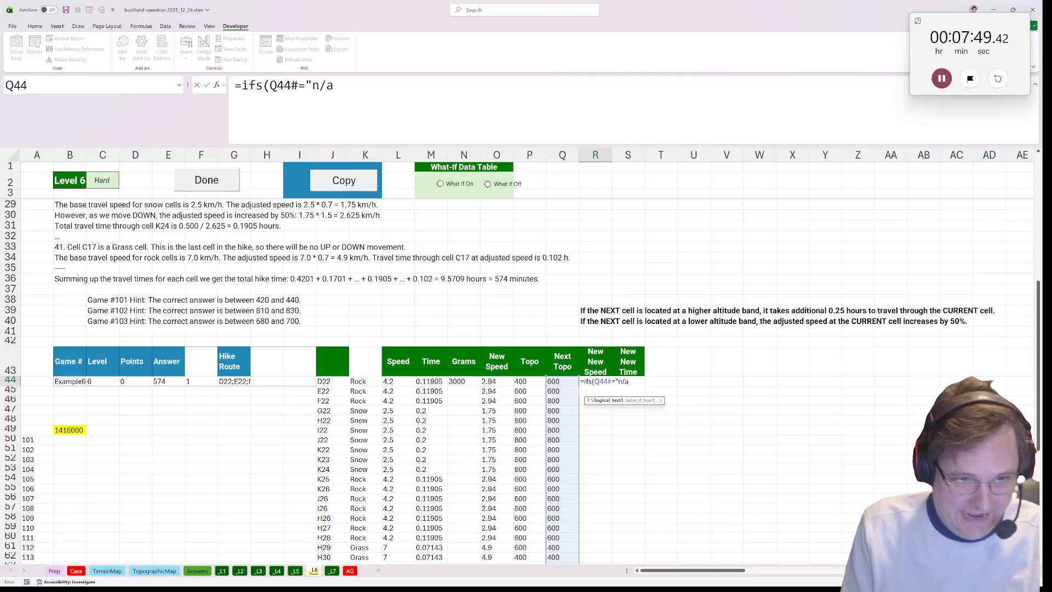
type("\",")
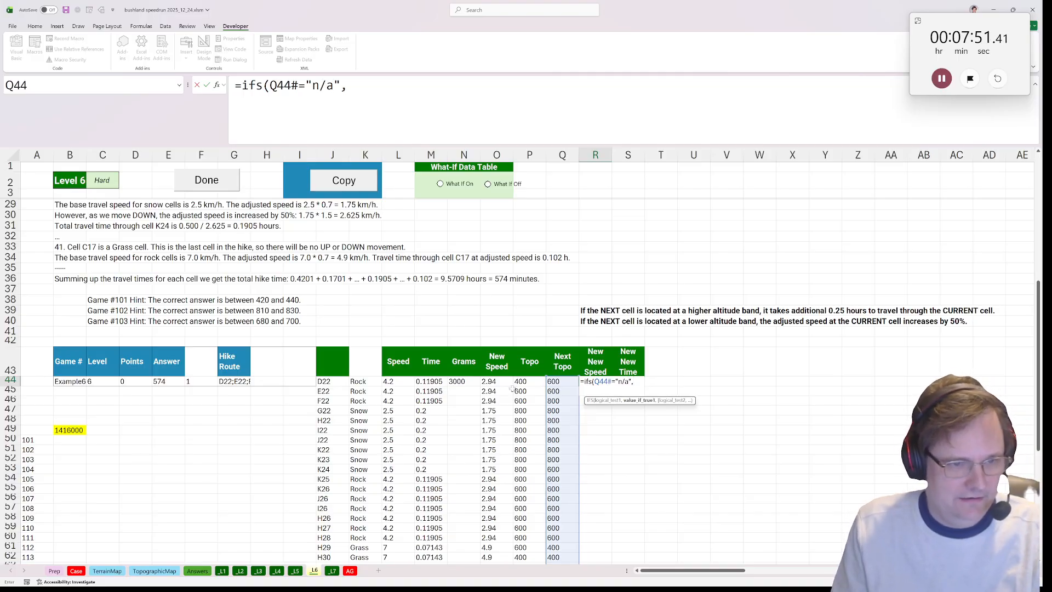
left_click(496, 382)
type("#")
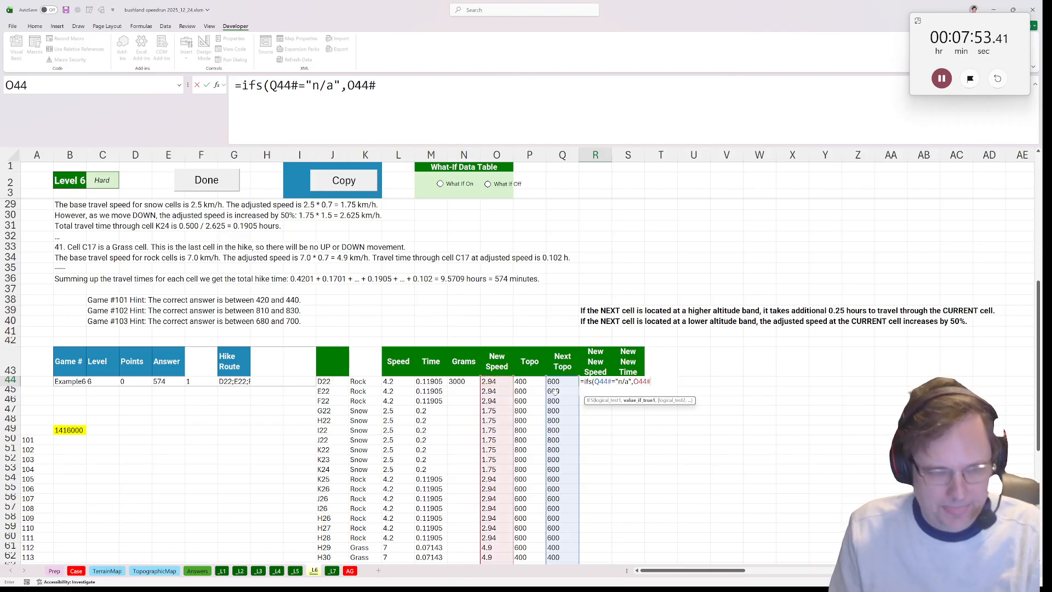
Extend the R44 IFS with a downhill condition, Q44#<P44#, that returns O44#*1.5
type(",")
key("Right")
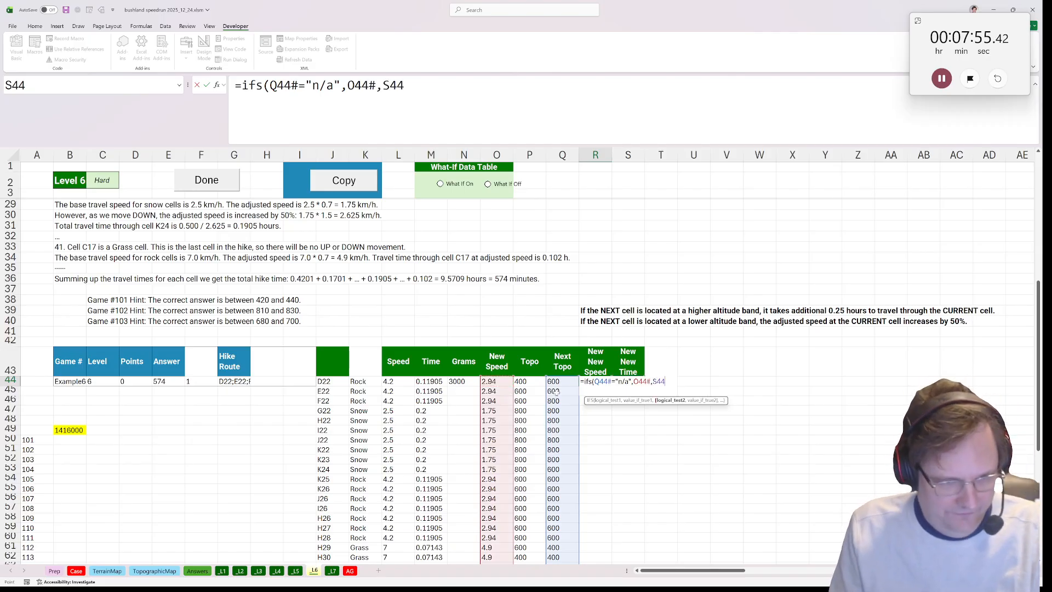
key("BackSpace")
left_click(565, 381)
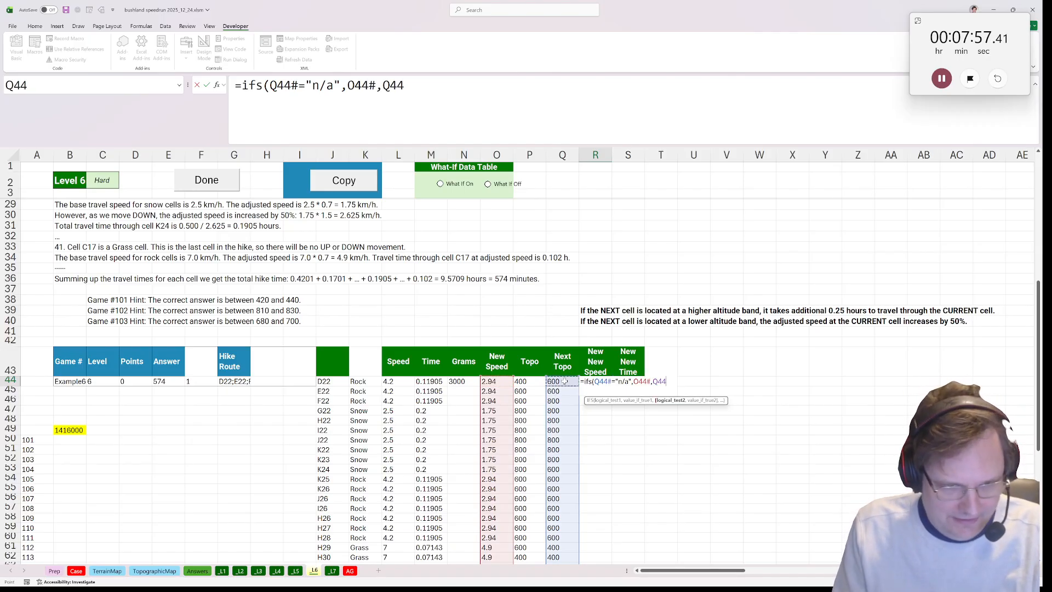
type("#")
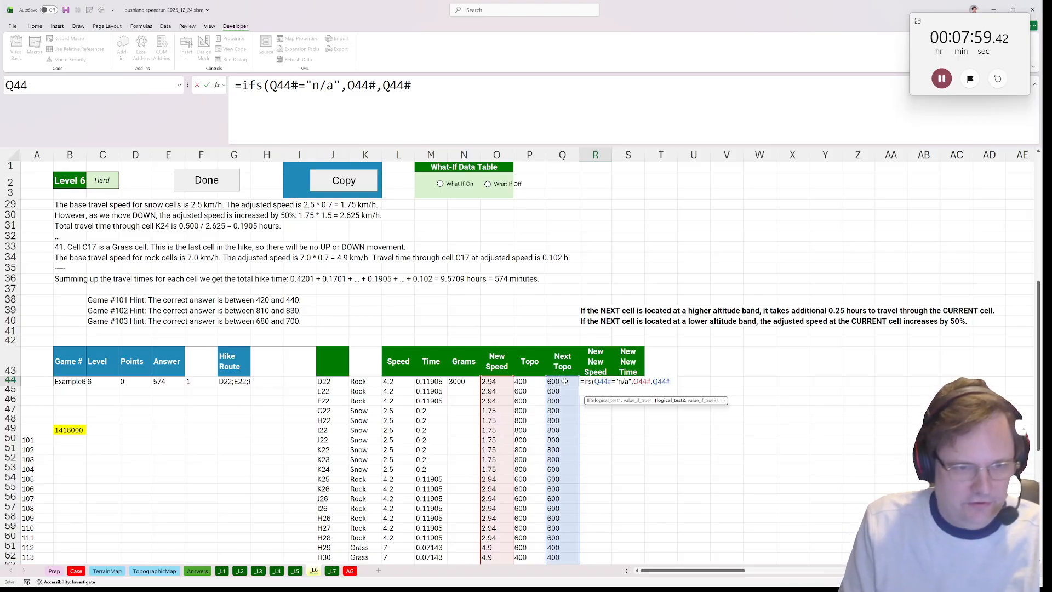
type("<")
left_click(535, 382)
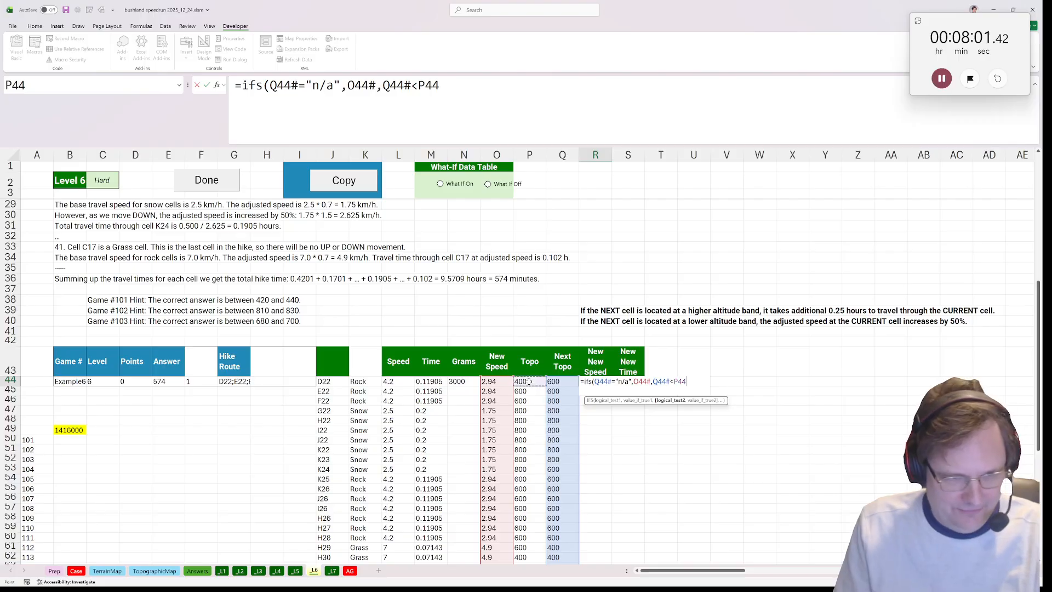
type("#")
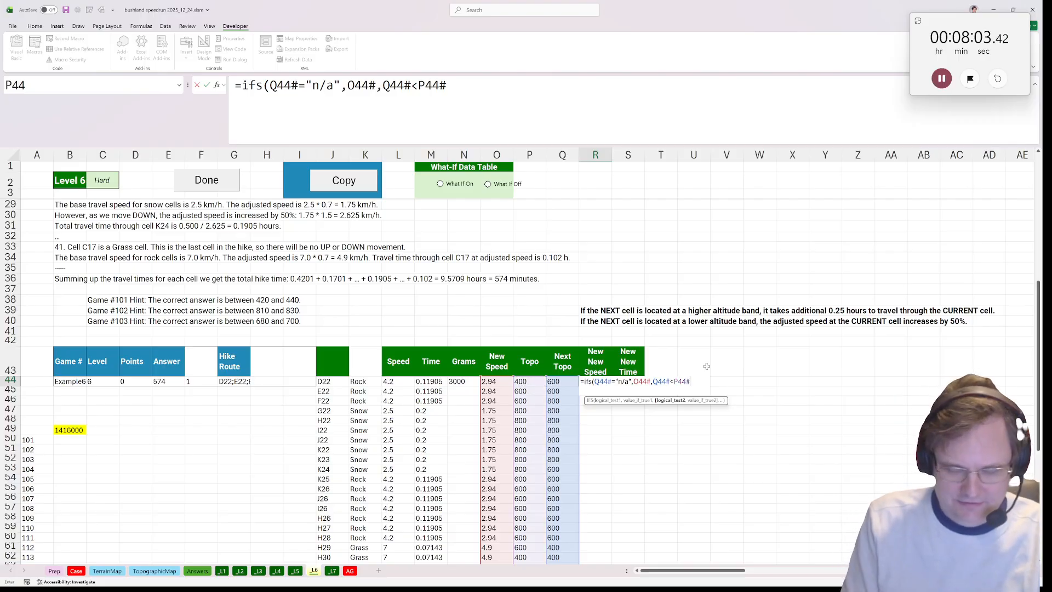
type(",")
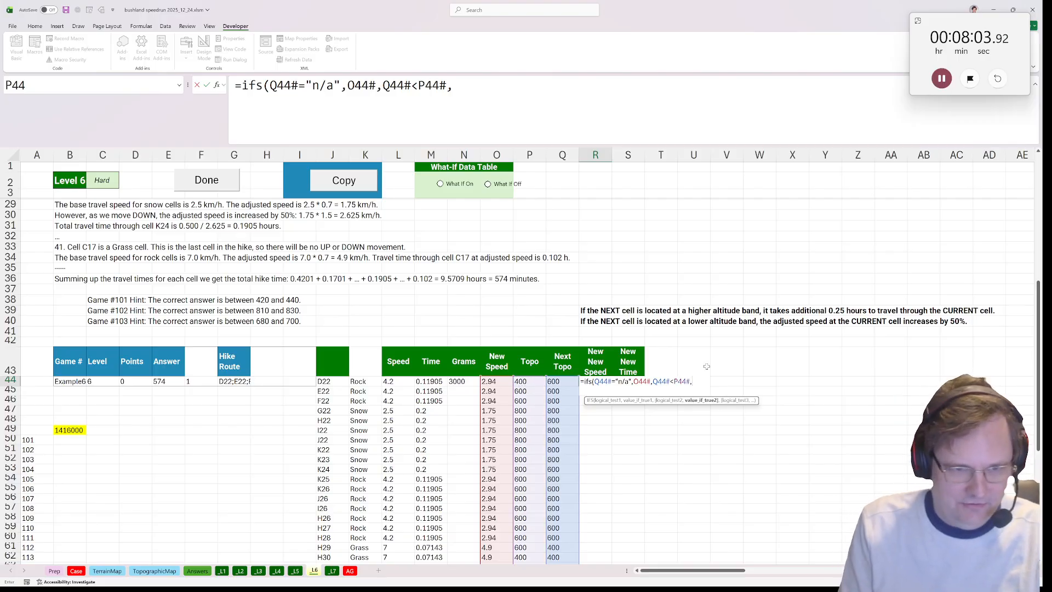
left_click(507, 382)
type("#*")
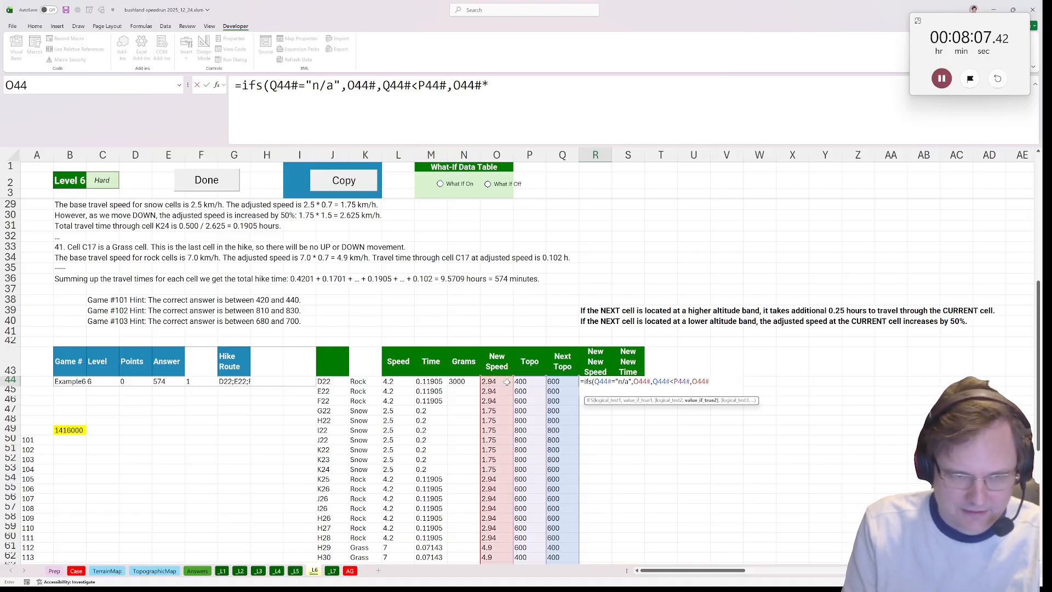
type("1.25")
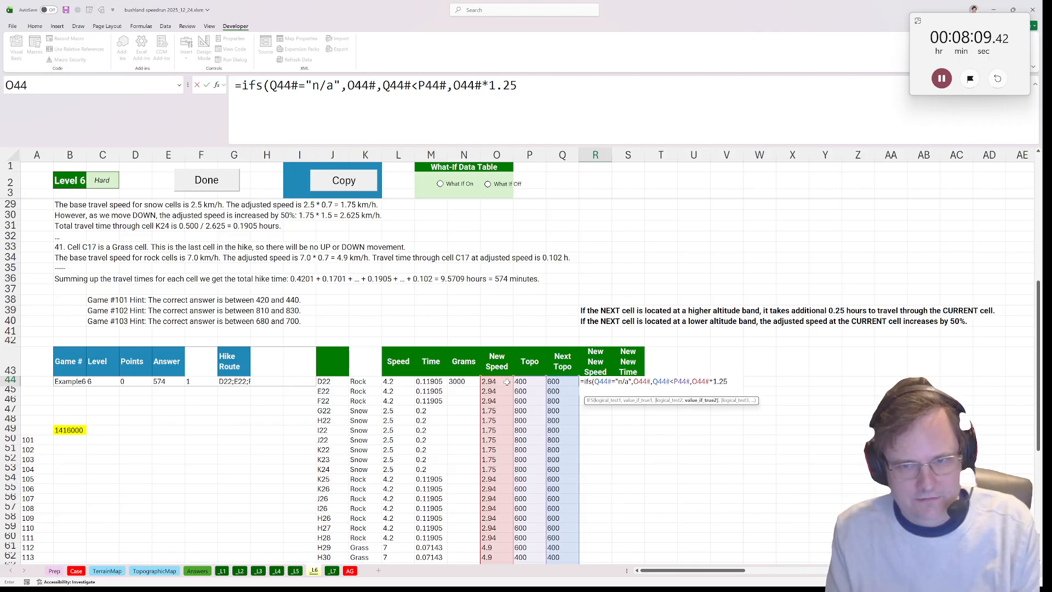
key("BackSpace")
key("BackSpace")
type("5,")
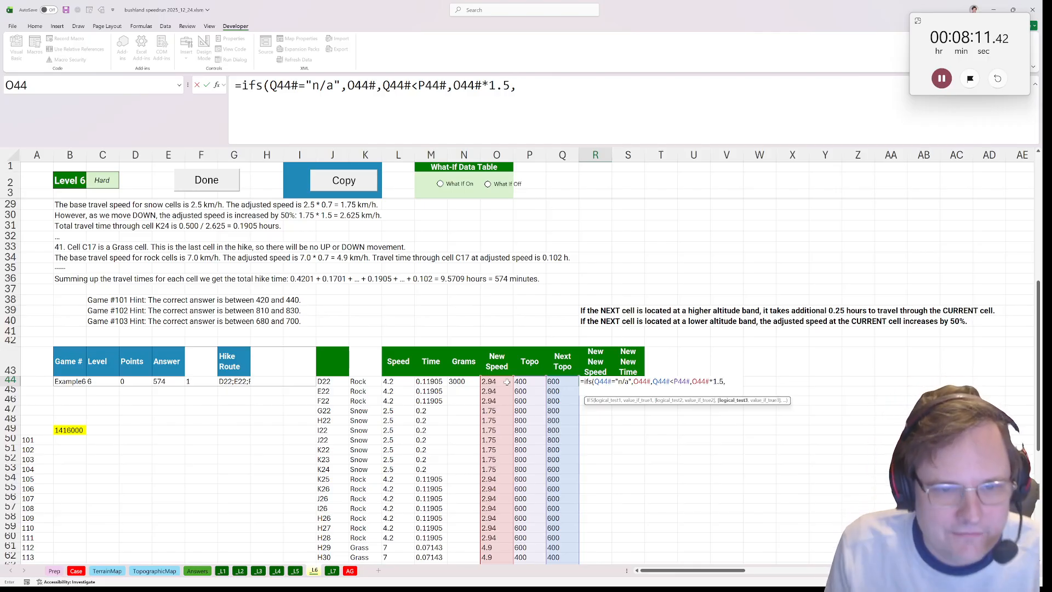
Complete the R44 formula with the default pair 1,O44# and enter it, keeping R44 selected
type("1,0")
key("BackSpace")
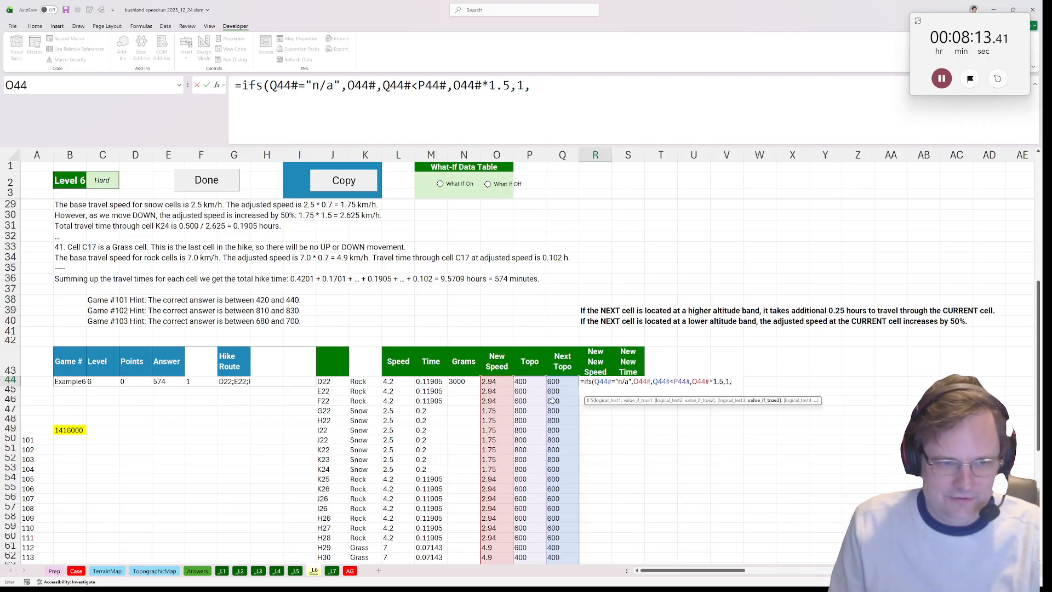
left_click(519, 381)
left_click(508, 382)
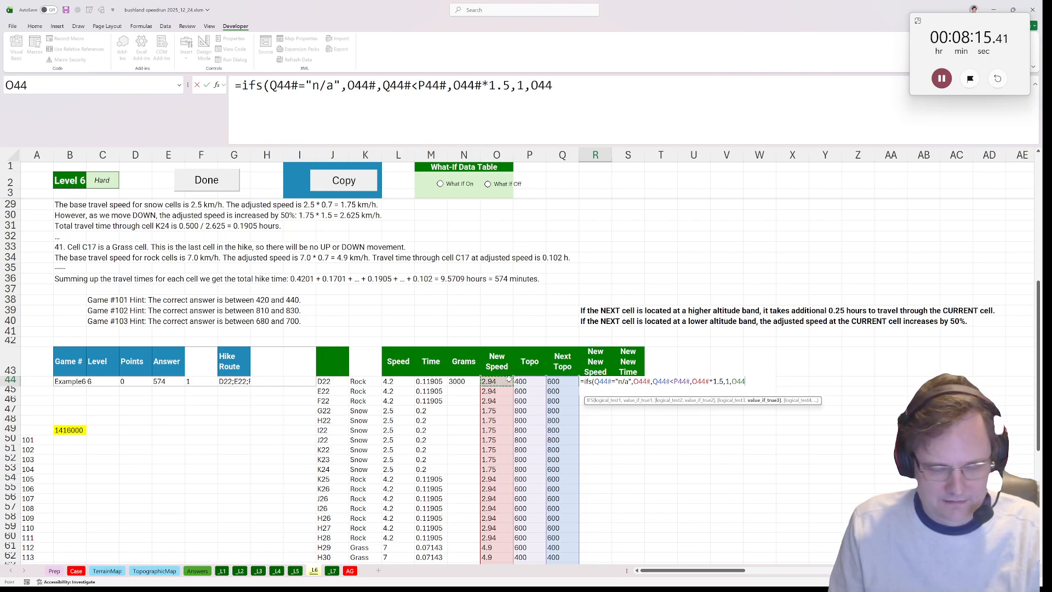
type("#)")
key("ctrl+Return")
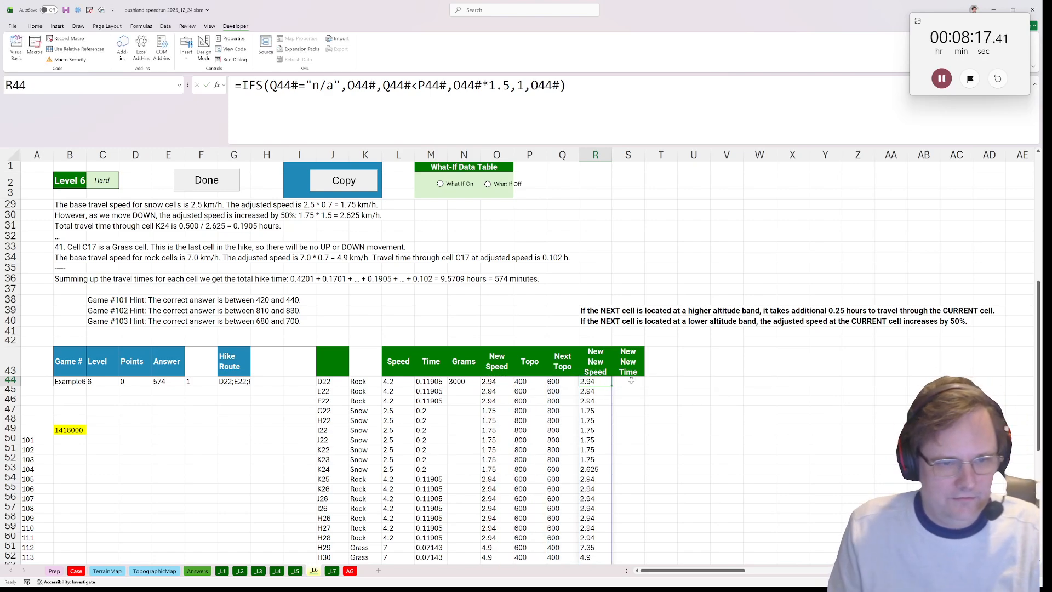
Start the New New Time formula in S44 with =0.5/R44#
left_click(630, 381)
type("=")
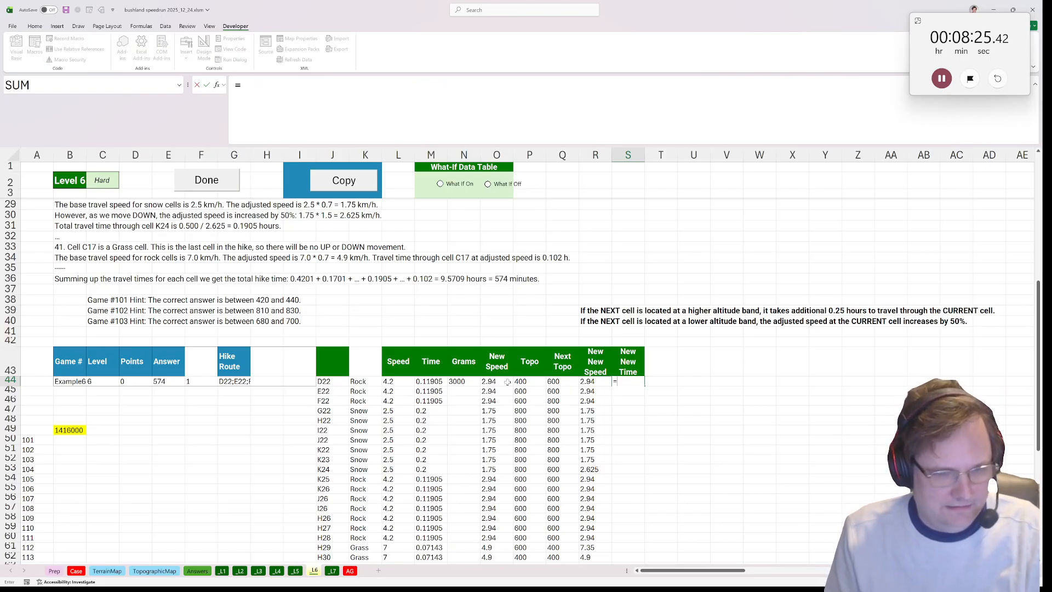
type("0.5/")
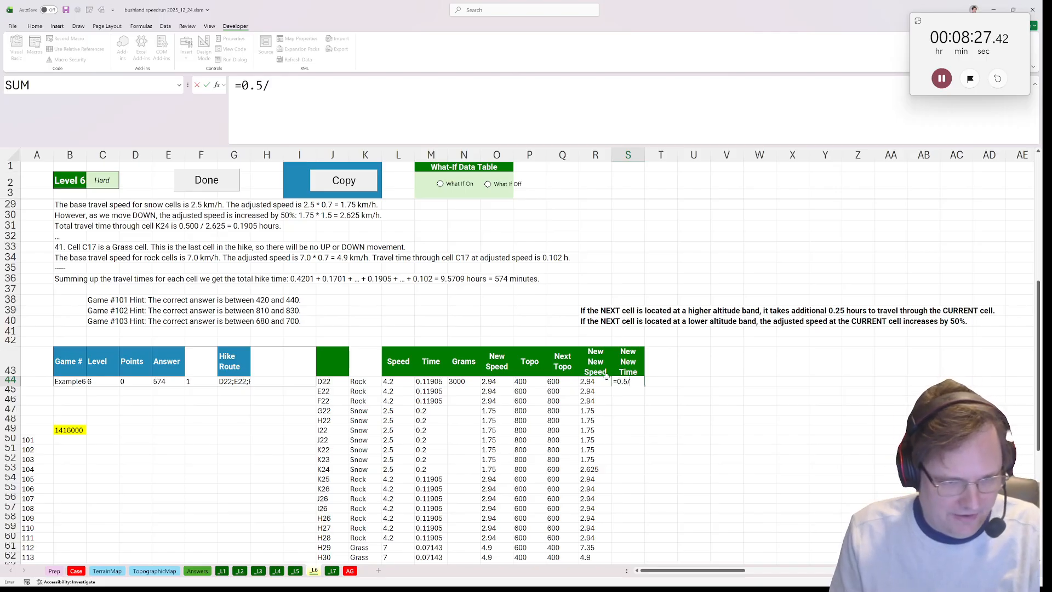
left_click(606, 380)
type("#")
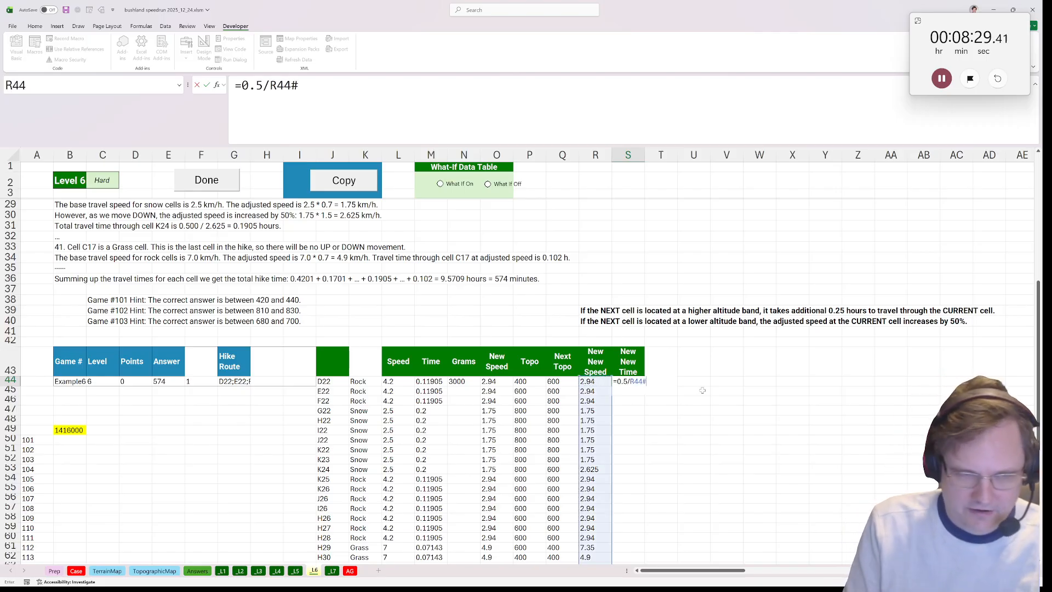
Add an IFS term to the S44 formula that returns 0 when Q44#="n/a"
type("+")
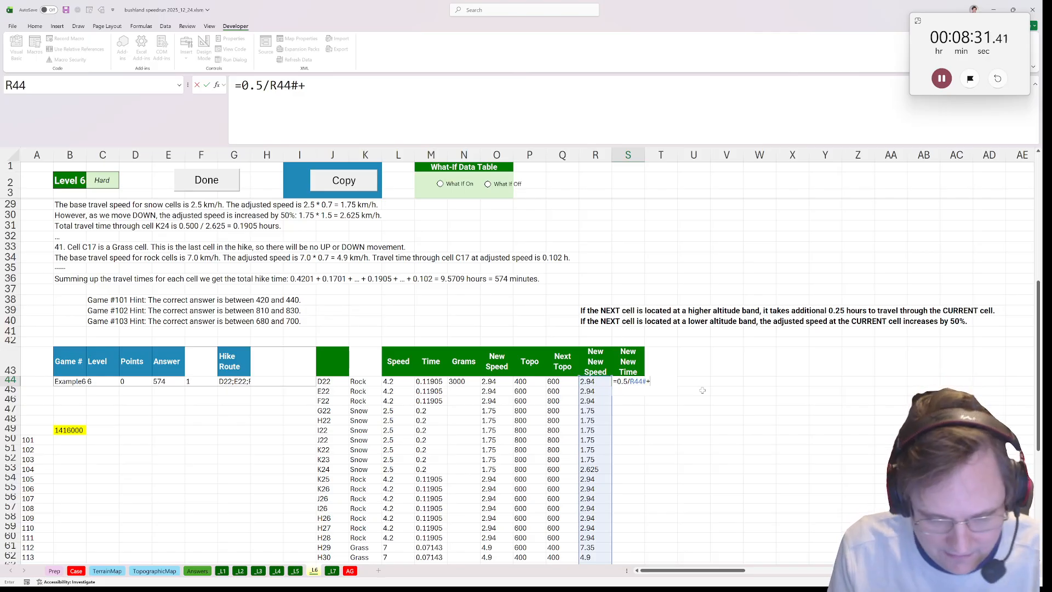
type("ifs(")
left_click(563, 382)
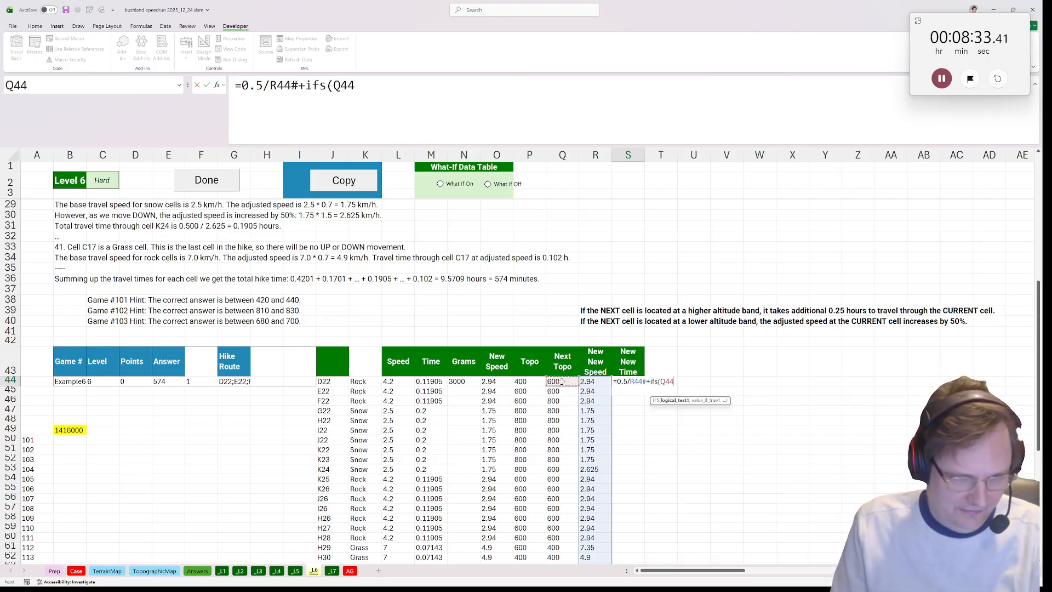
type("#")
key("BackSpace")
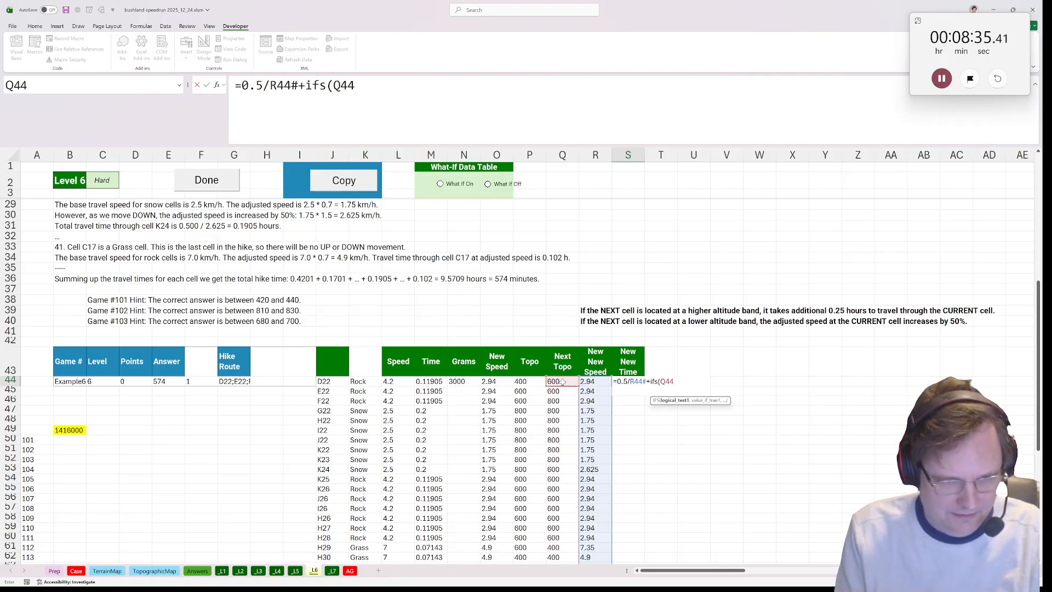
type("#")
key("BackSpace")
key("BackSpace")
key("BackSpace")
key("BackSpace")
left_click(573, 381)
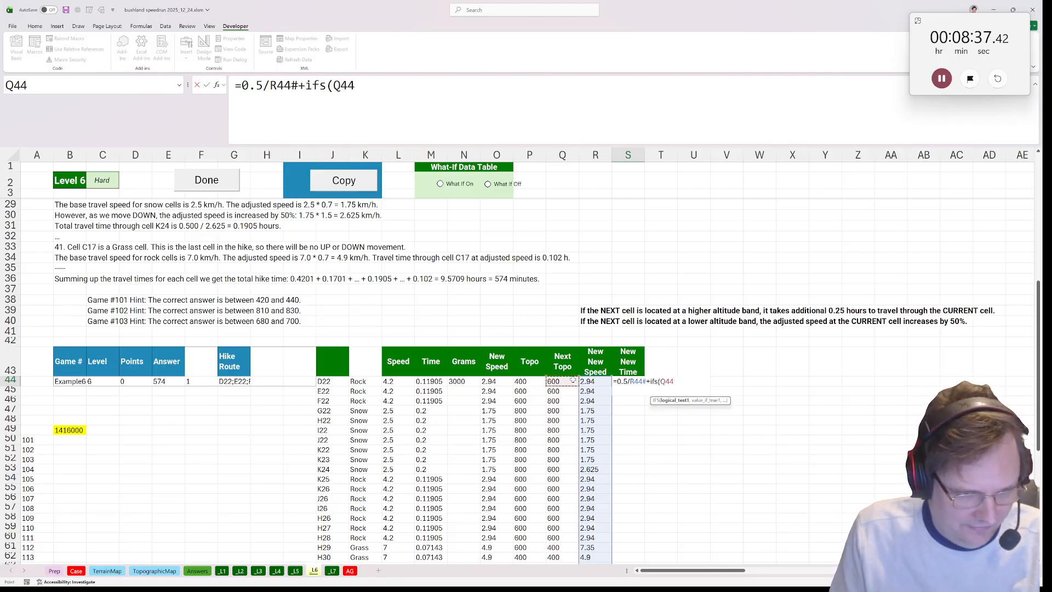
type("#=\"")
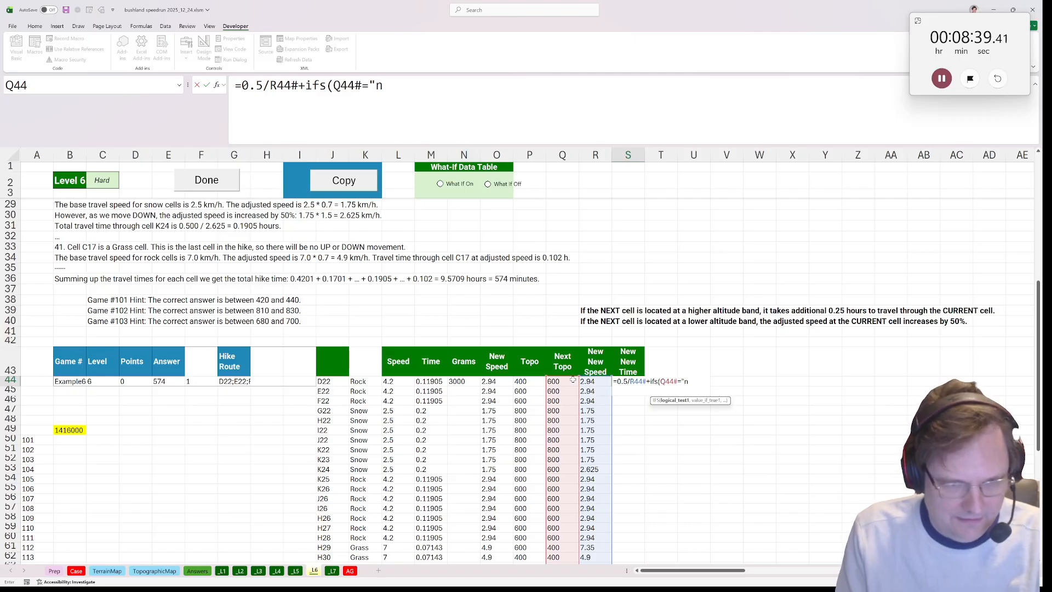
type("n/a\"")
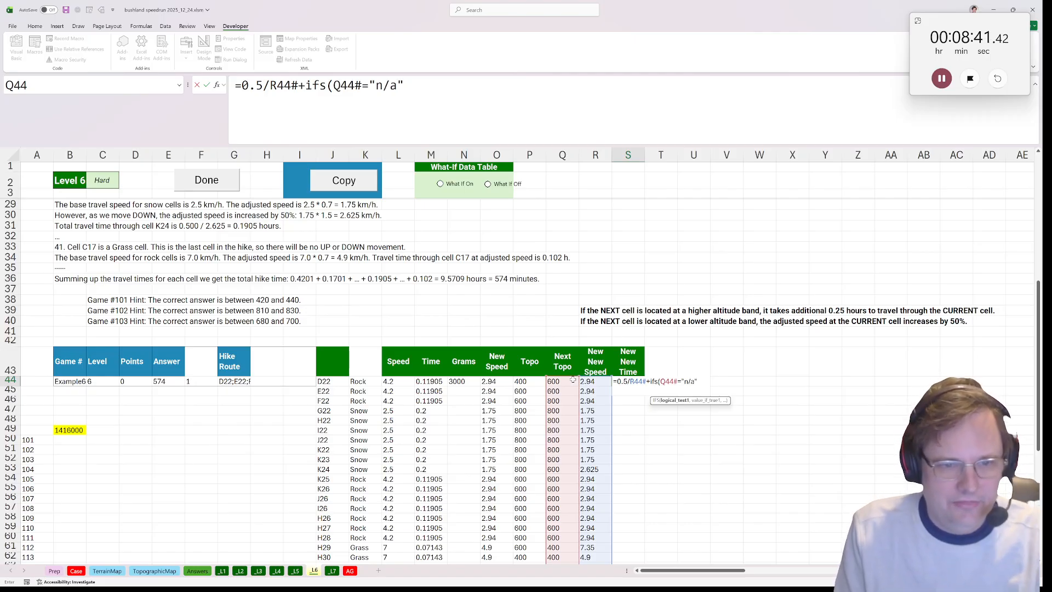
type(",0,")
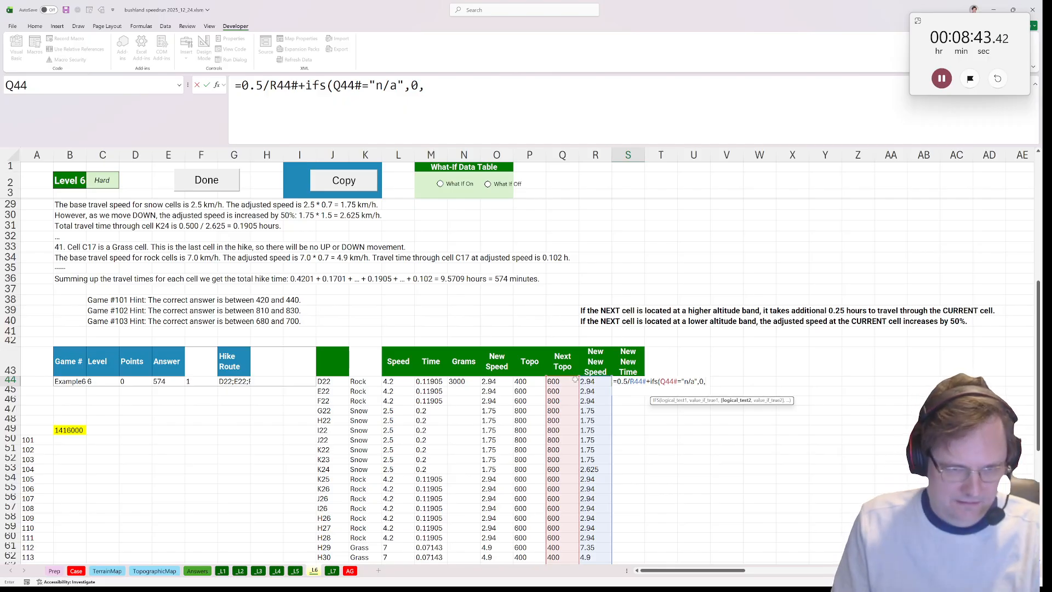
Complete the S44 IFS with Q44#>P44#,0.25,1,0, enter the formula and review the spilled times
left_click(570, 381)
type("#")
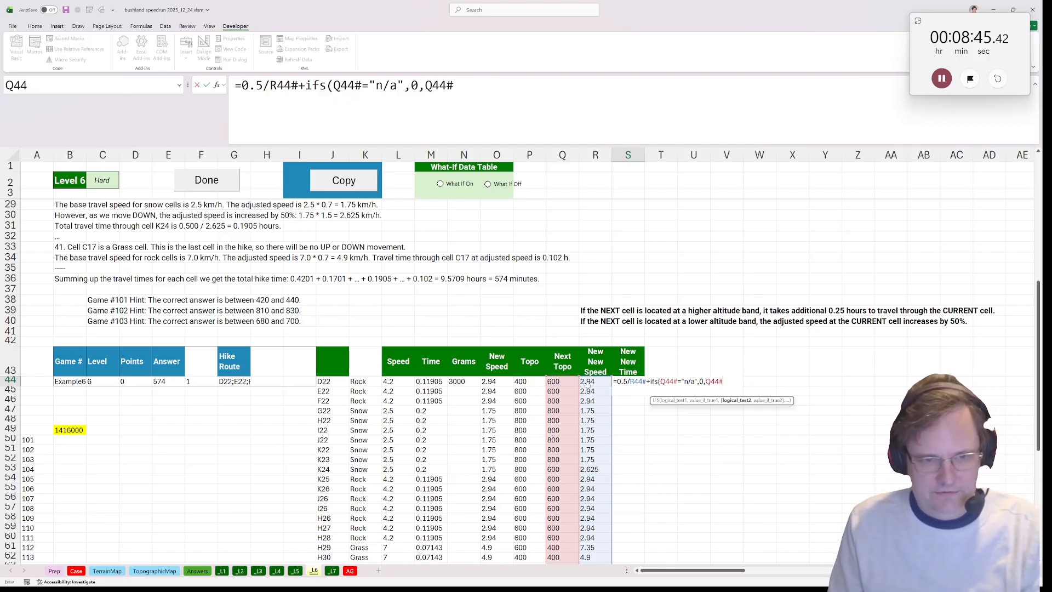
type(">")
left_click(528, 381)
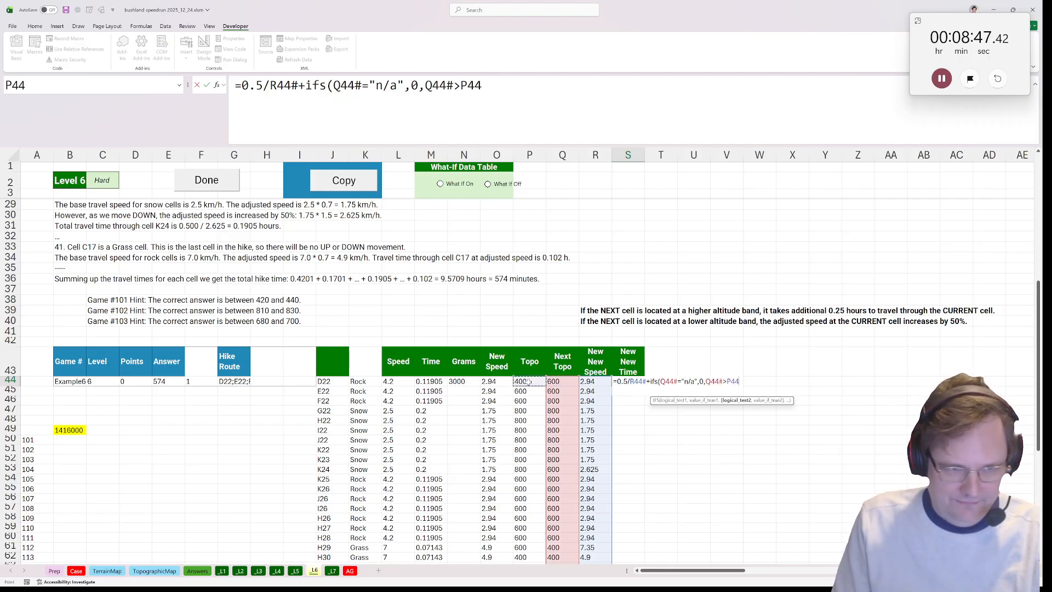
type("#,0.")
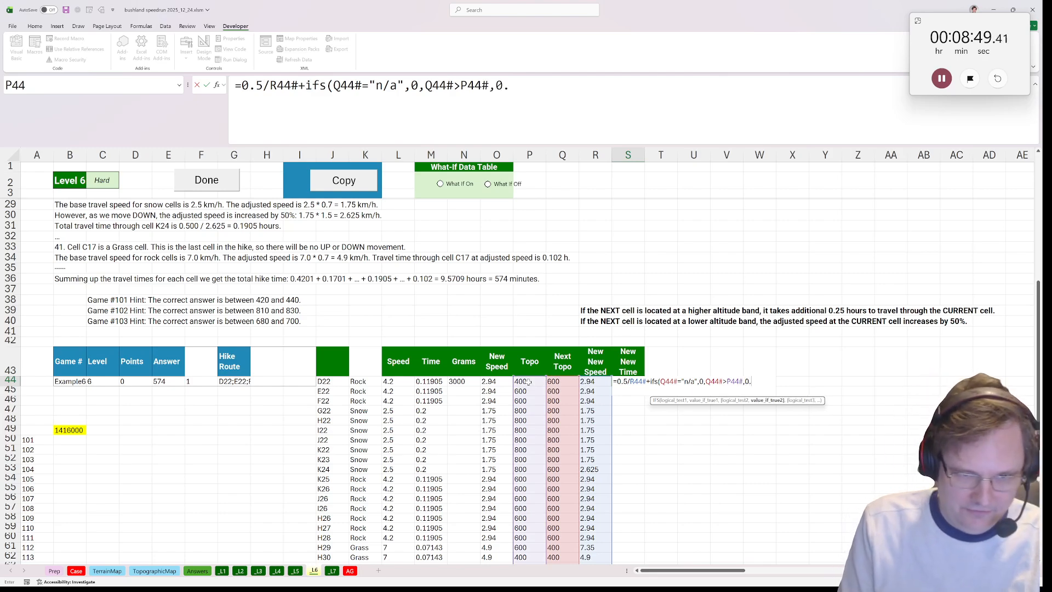
type("25")
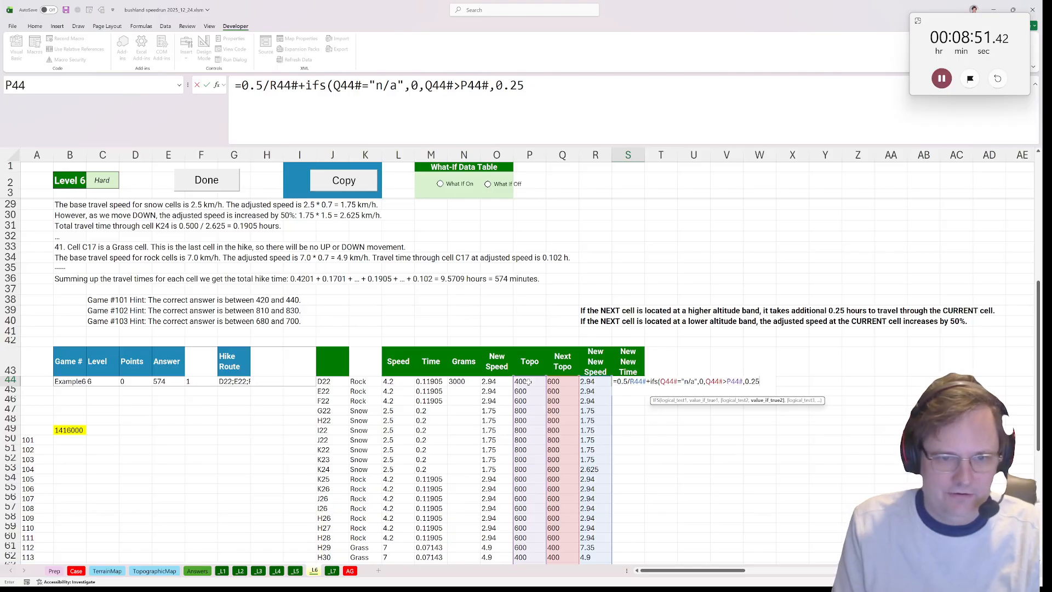
type(",1,0)")
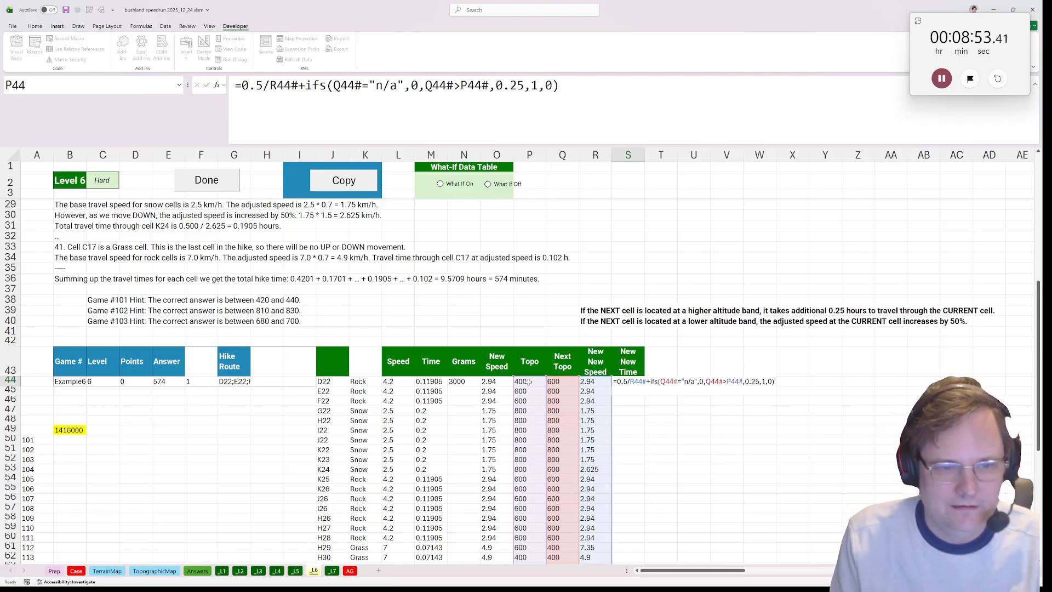
key("ctrl+Return")
scroll(368, 367, "down", 5)
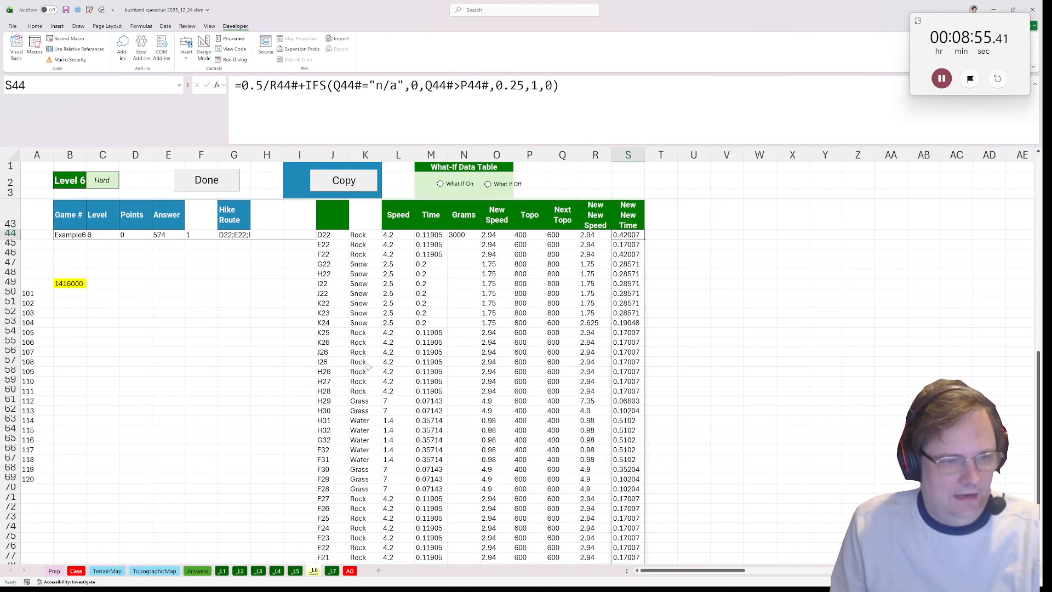
Cancel the accidental cell move and replace the B49 formula with =SUM(S44#) on the Level 6 sheet
left_click(74, 286)
left_click_drag(74, 287, 75, 294)
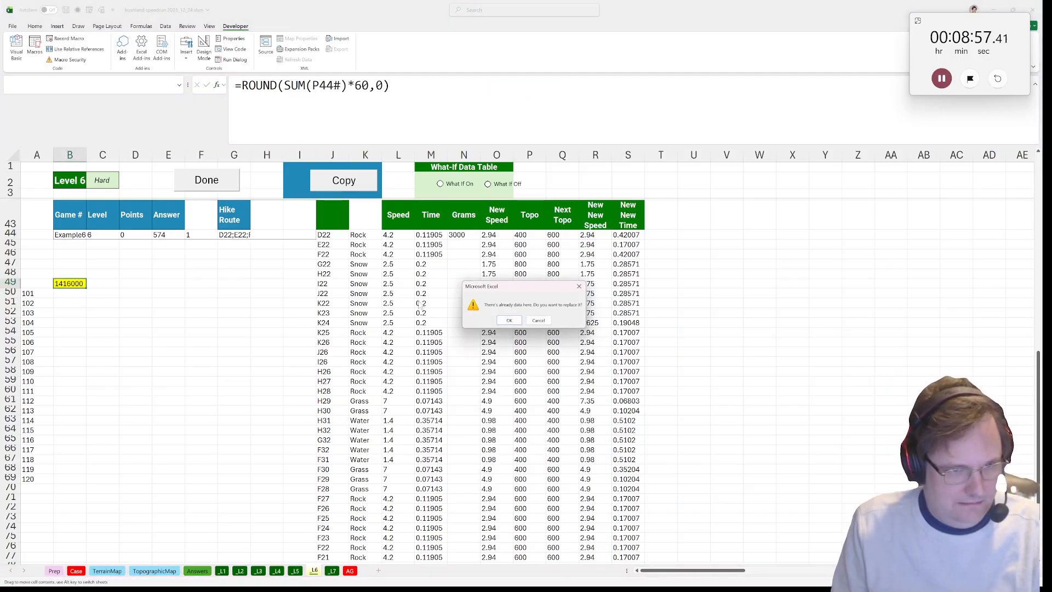
left_click(538, 321)
type("=s")
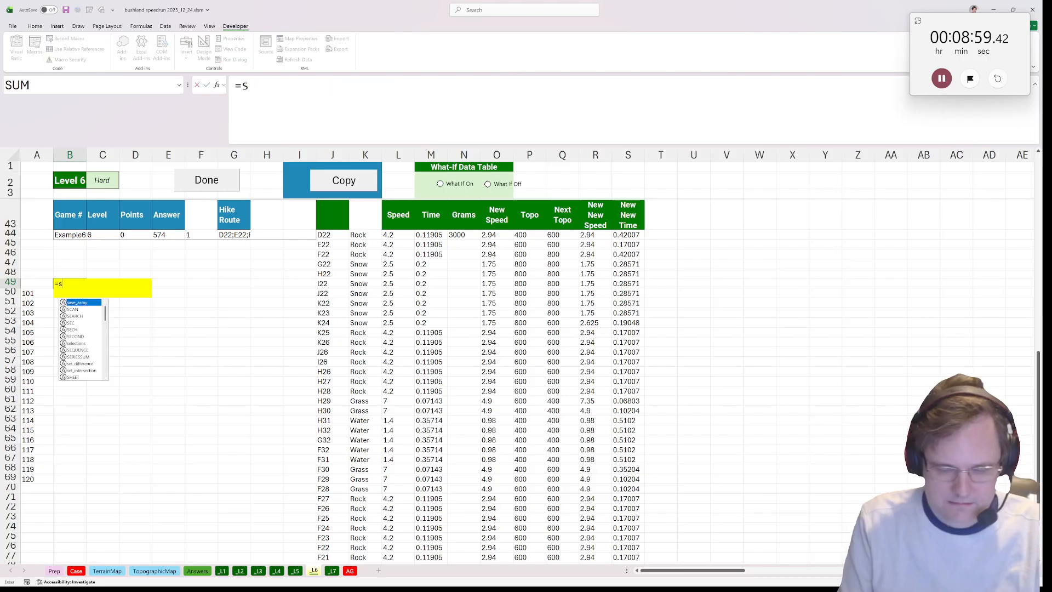
type("um(")
left_click(633, 234)
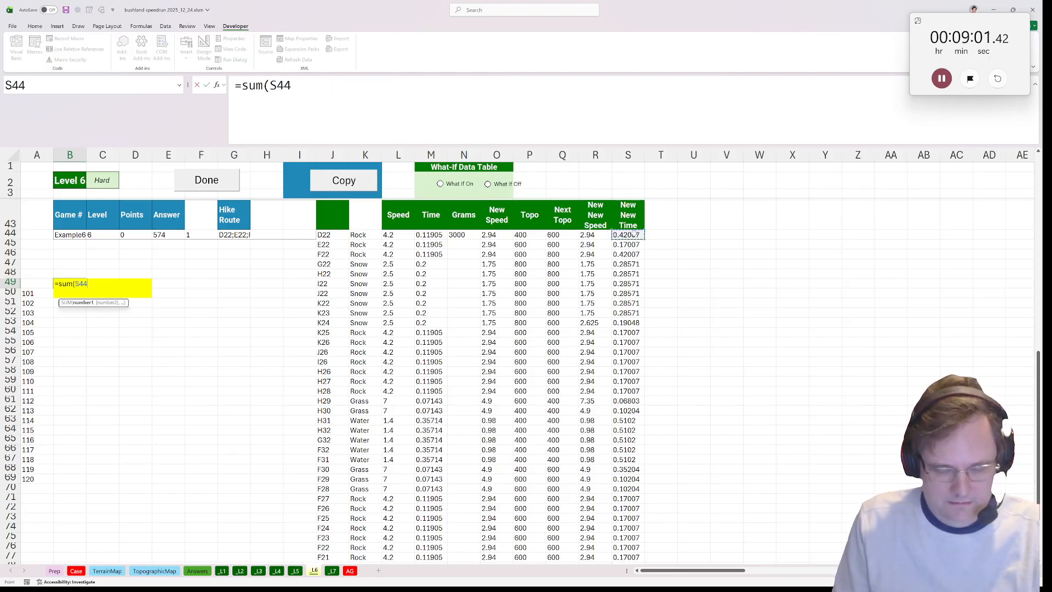
type("#)")
key("ctrl+Return")
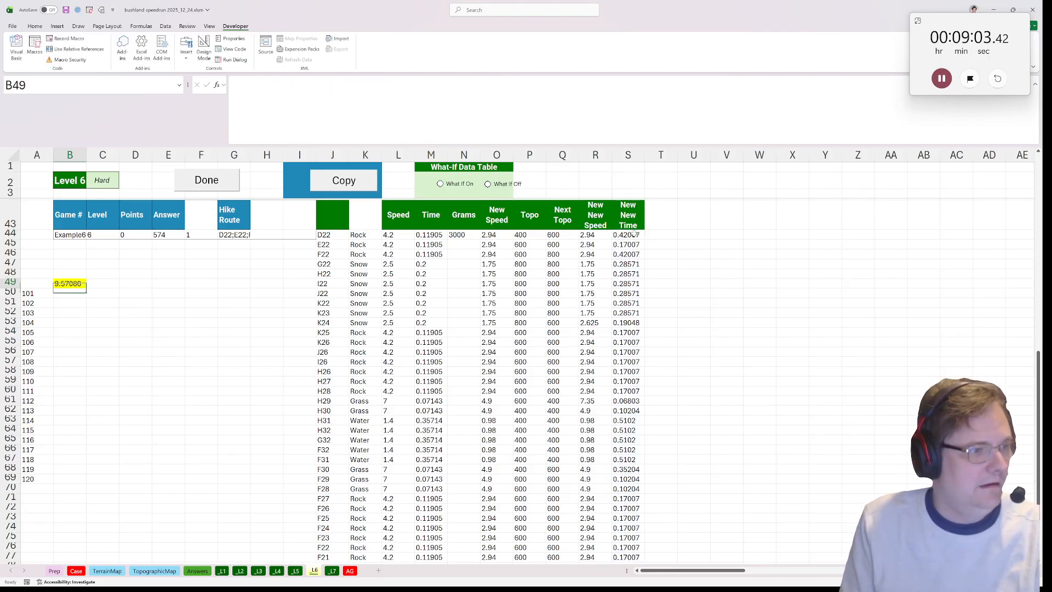
Change the B49 formula to =ROUND(60*SUM(S44#),0) and run the Done macro to fill the Level 6 answers
scroll(633, 235, "up", 2)
left_click(242, 85)
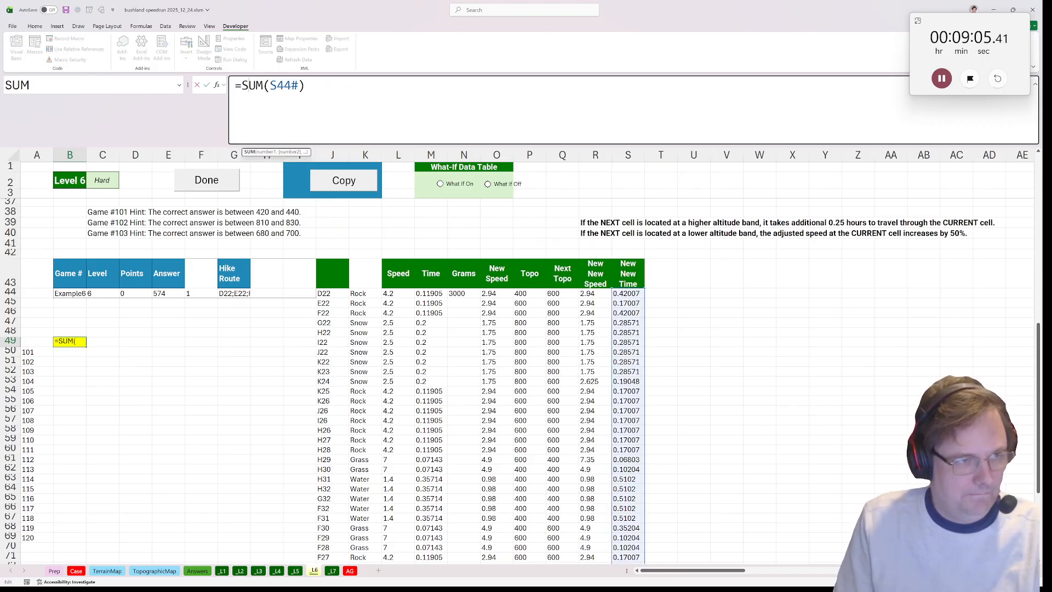
type("round(")
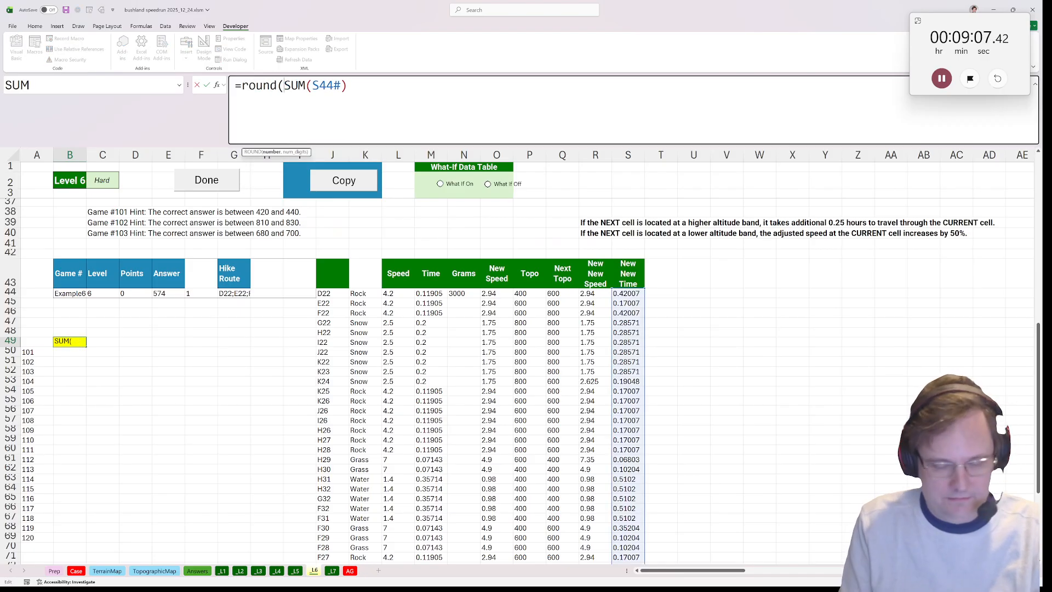
type("60*")
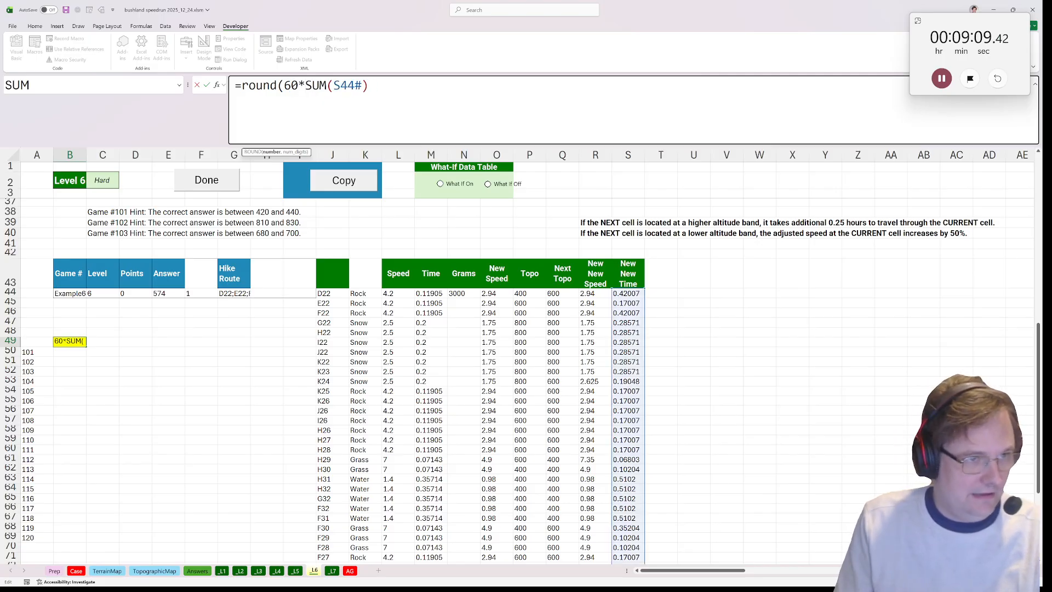
type(",0)")
key("ctrl+Return")
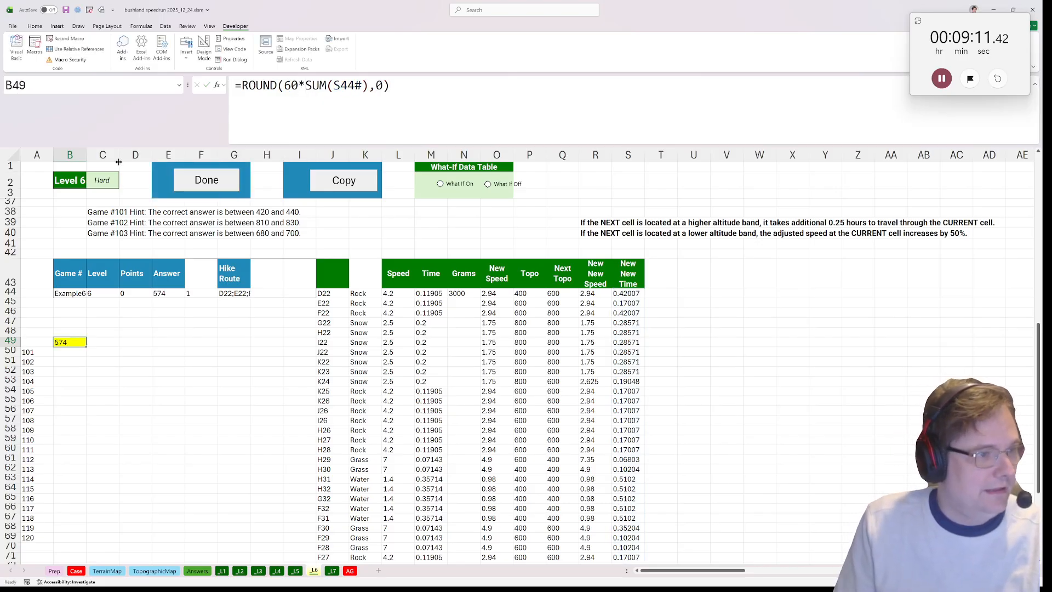
left_click(213, 181)
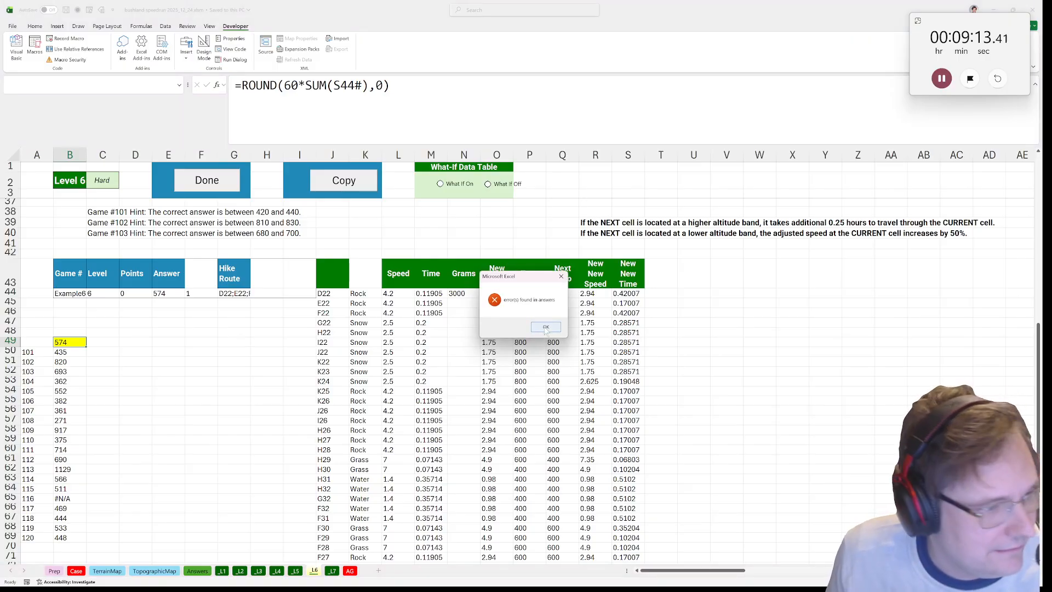
left_click(546, 327)
Remove the trailing semicolon from game 116's hike route in G324 of the Case sheet and save the workbook
left_click(70, 571)
scroll(235, 434, "down", 20)
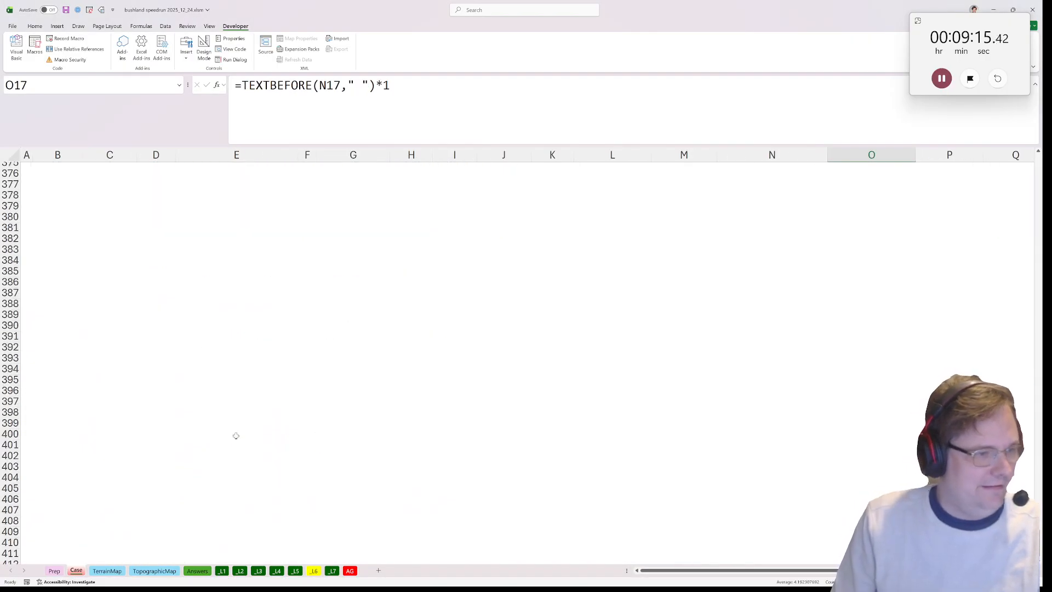
scroll(238, 455, "up", 18)
scroll(238, 471, "up", 3)
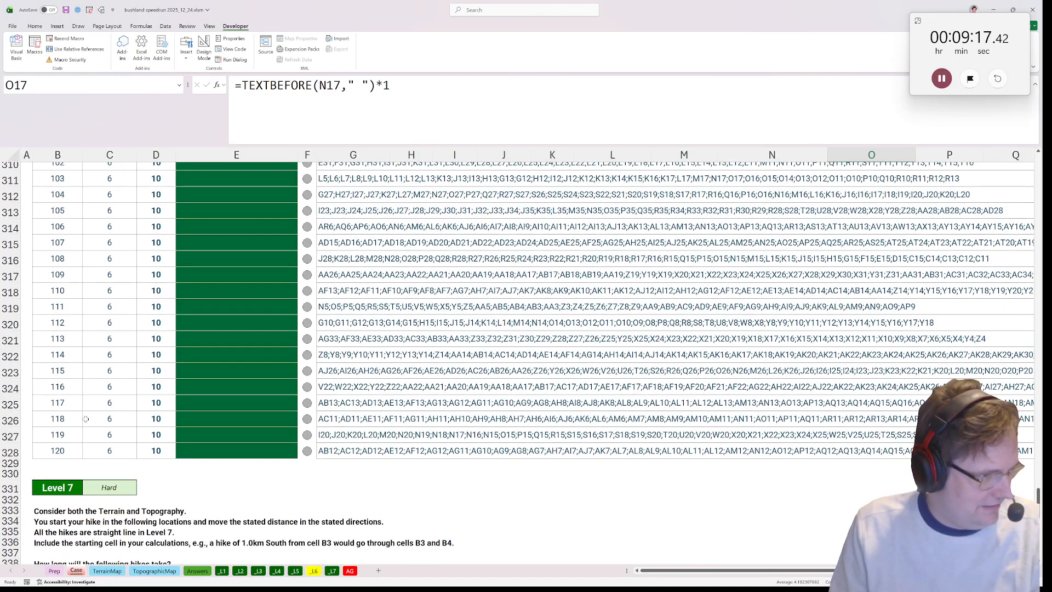
left_click(294, 387)
left_click(327, 390)
key("F2")
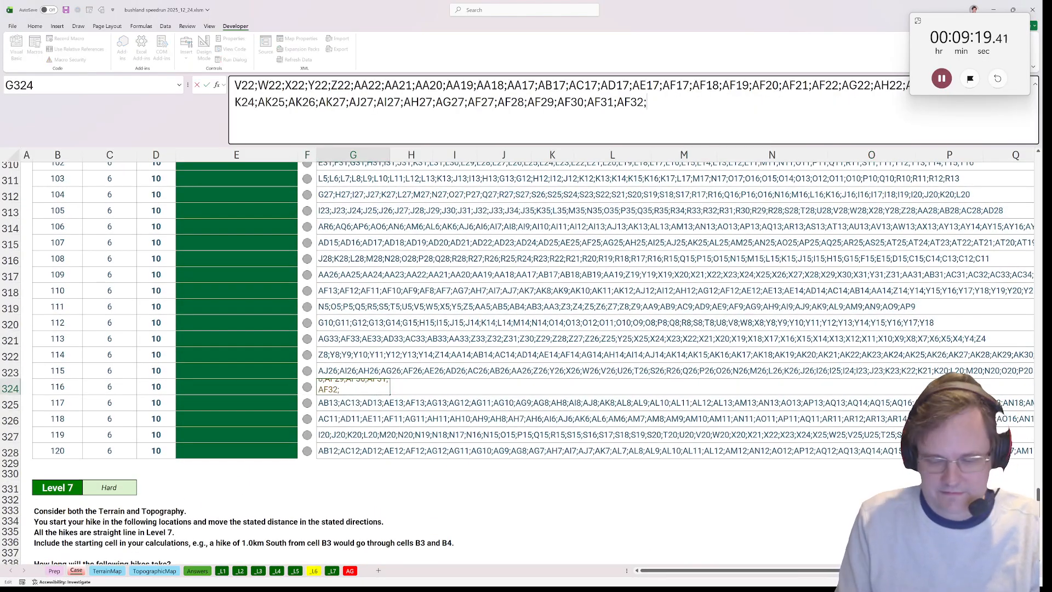
key("BackSpace")
key("Return")
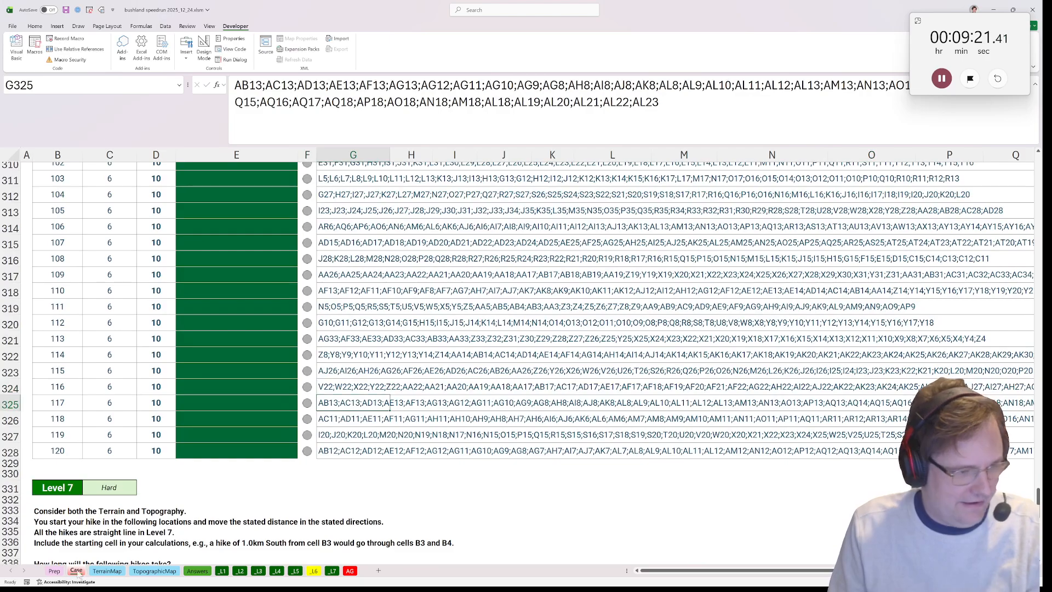
key("ctrl+s")
Check the Level 6 answers on _L6 and bring that level's calculations into the _L7 sheet with the Copy macro
left_click(314, 571)
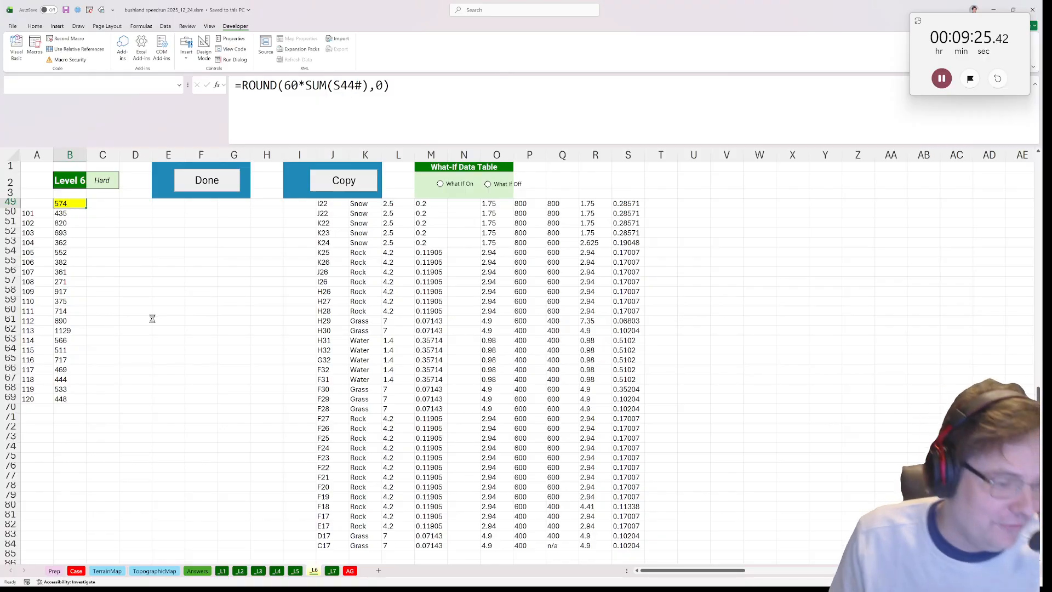
key("ctrl+c")
key("ctrl+Page_Down")
scroll(153, 315, "down", 2)
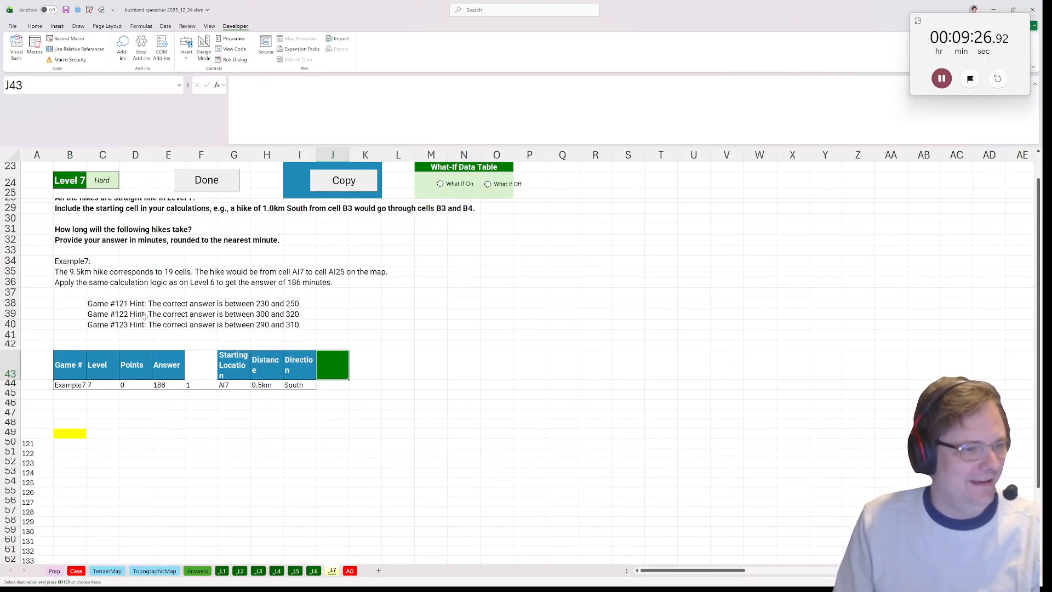
left_click(352, 185)
left_click(334, 353)
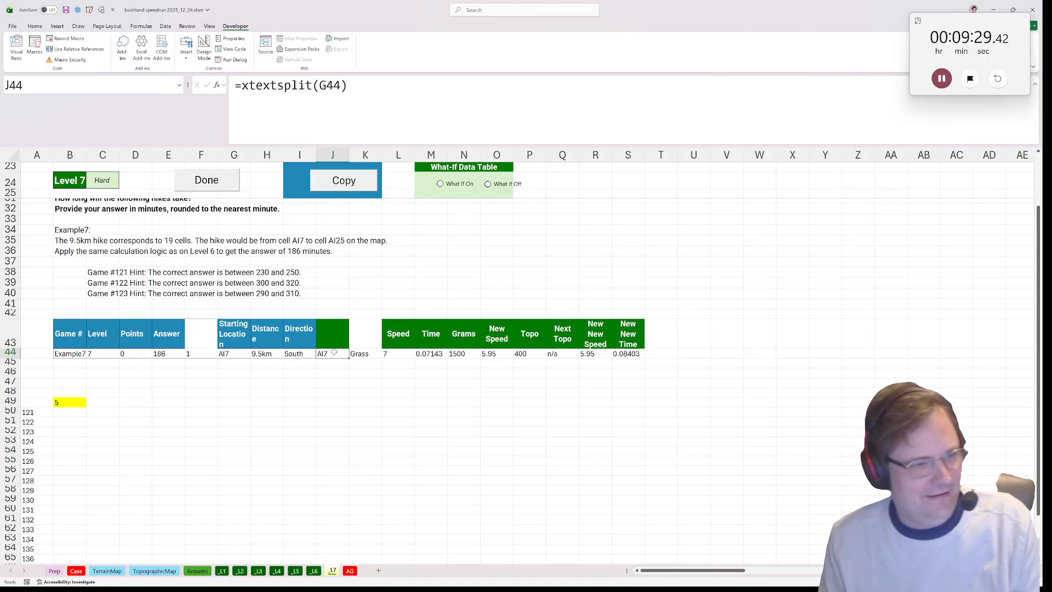
Start a TEXTBEFORE formula in H45, below the example's distance
left_click(220, 365)
left_click(281, 356)
left_click(267, 365)
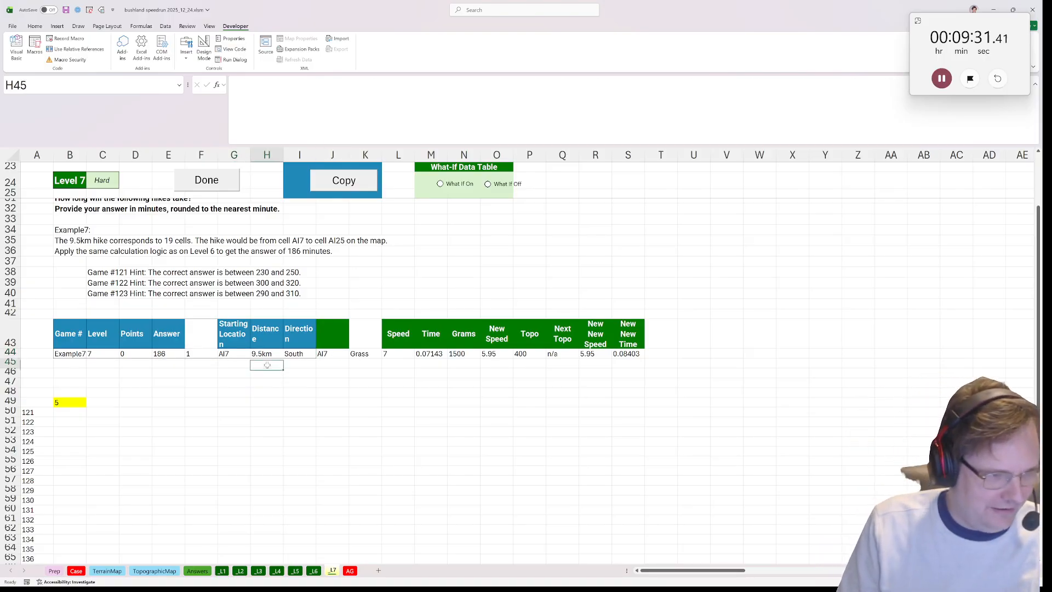
type("=")
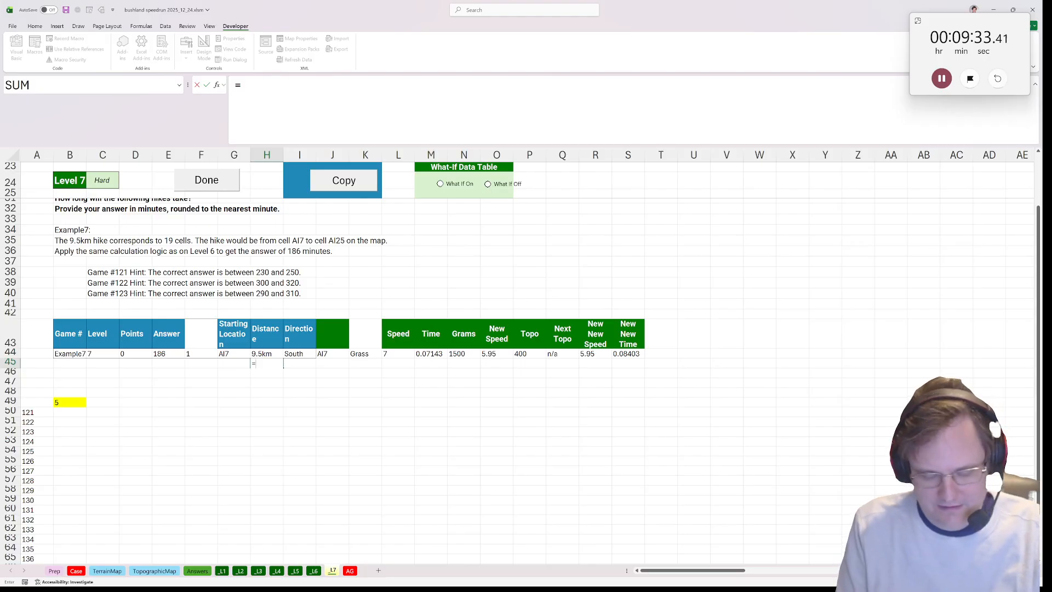
type("oif")
key("BackSpace")
key("BackSpace")
key("BackSpace")
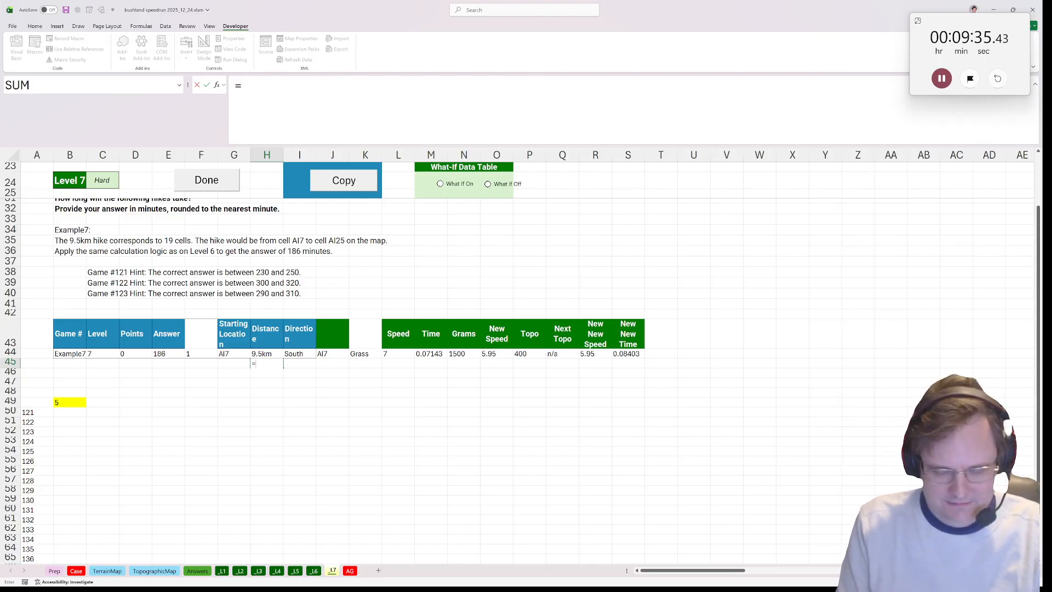
type("text")
key("Down")
key("Down")
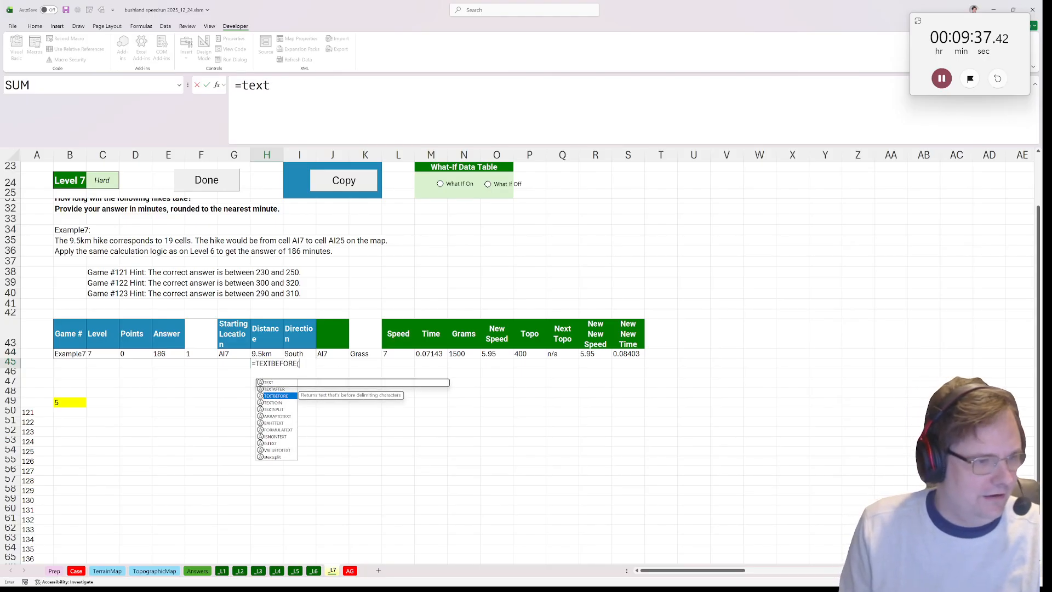
key("Tab")
Complete the H45 formula as =TEXTBEFORE(H44,"k")*1 to extract the distance as a number
left_click(272, 354)
type(",")
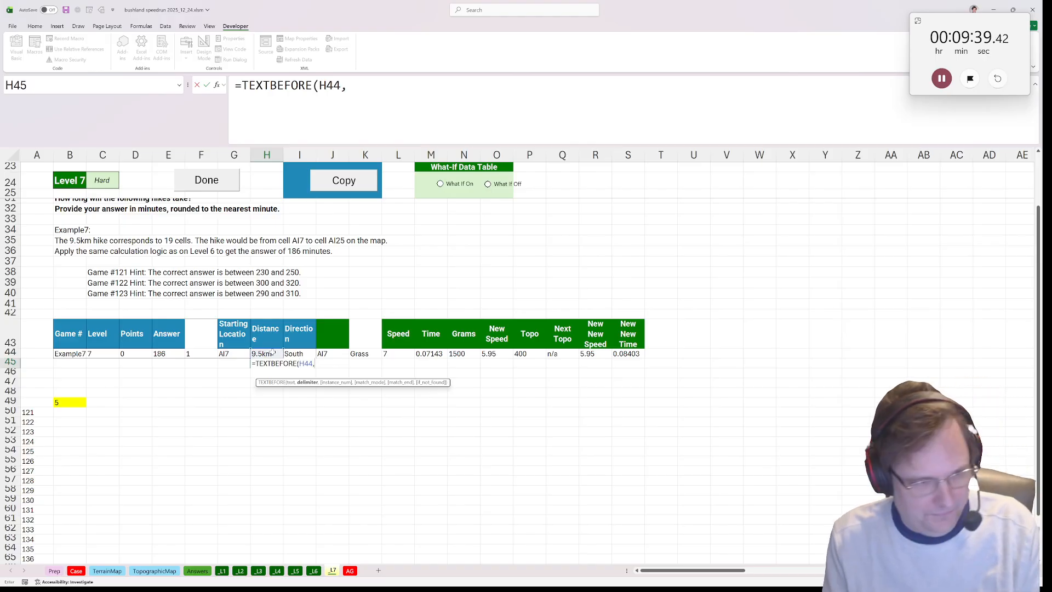
type("\"kl\")*")
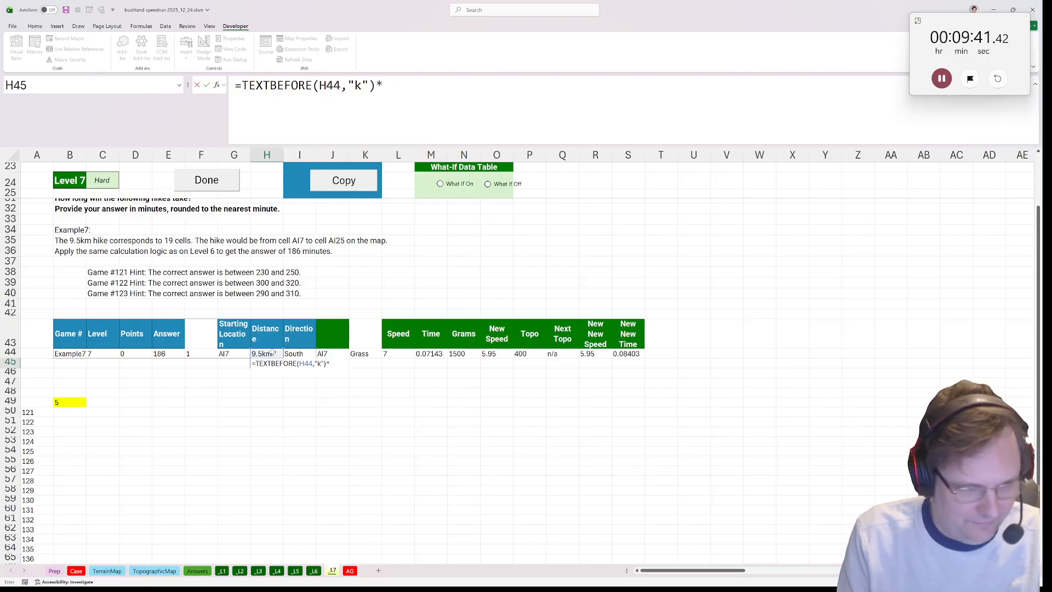
type("1")
key("Return")
key("Up")
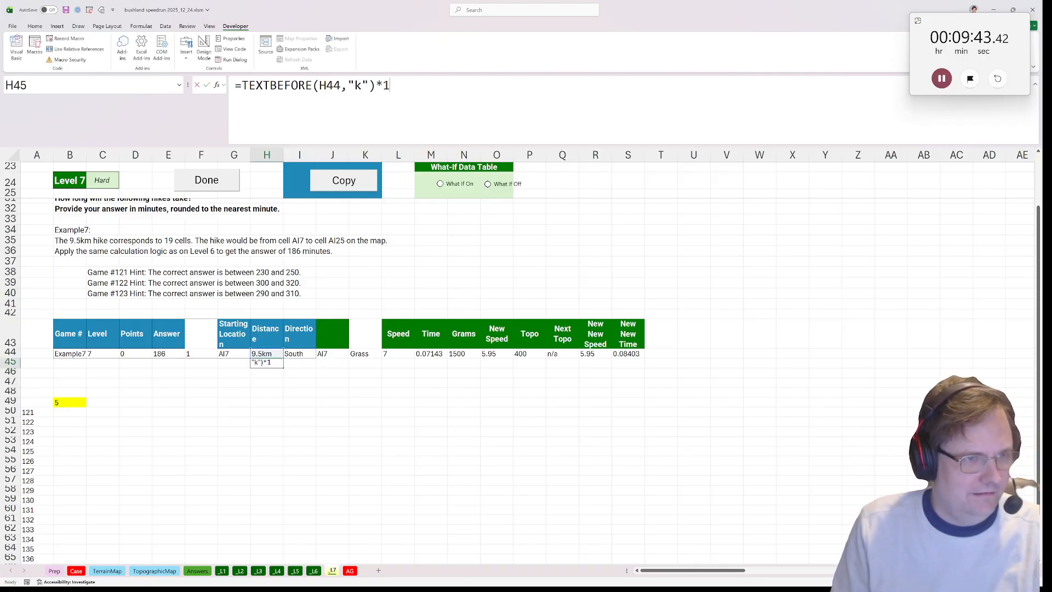
Replace the multiplication in the H45 formula with /0.5 to convert the distance into a cell count
key("F2")
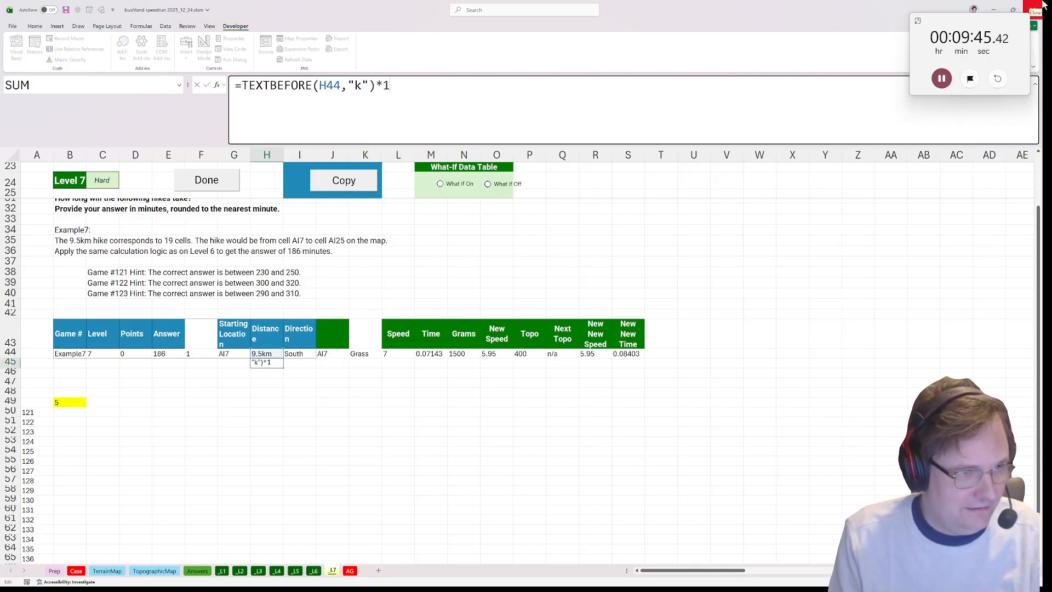
key("BackSpace")
key("BackSpace")
type("/0.")
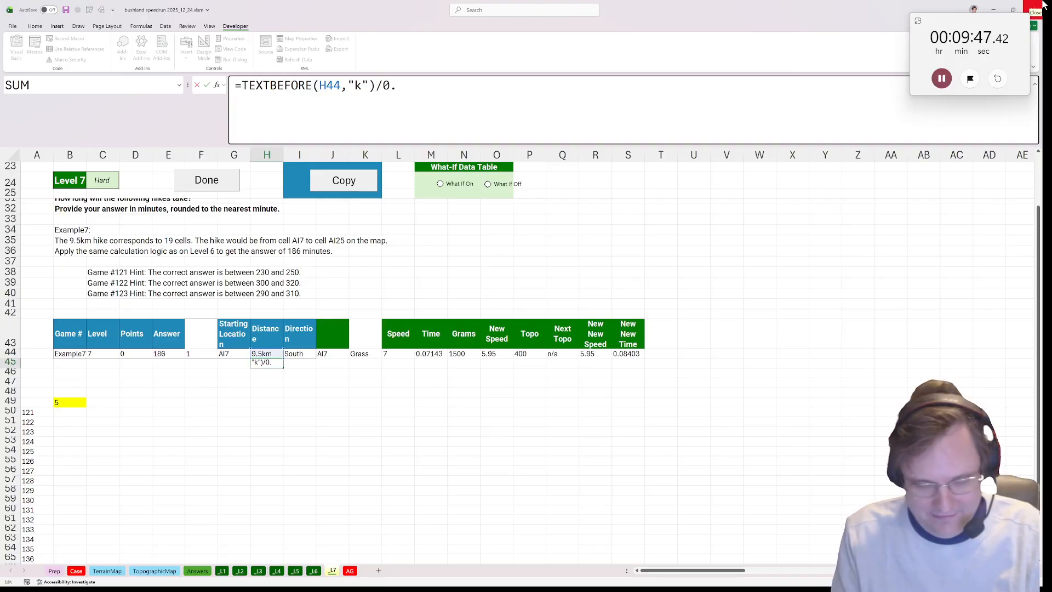
type("5")
key("ctrl+Return")
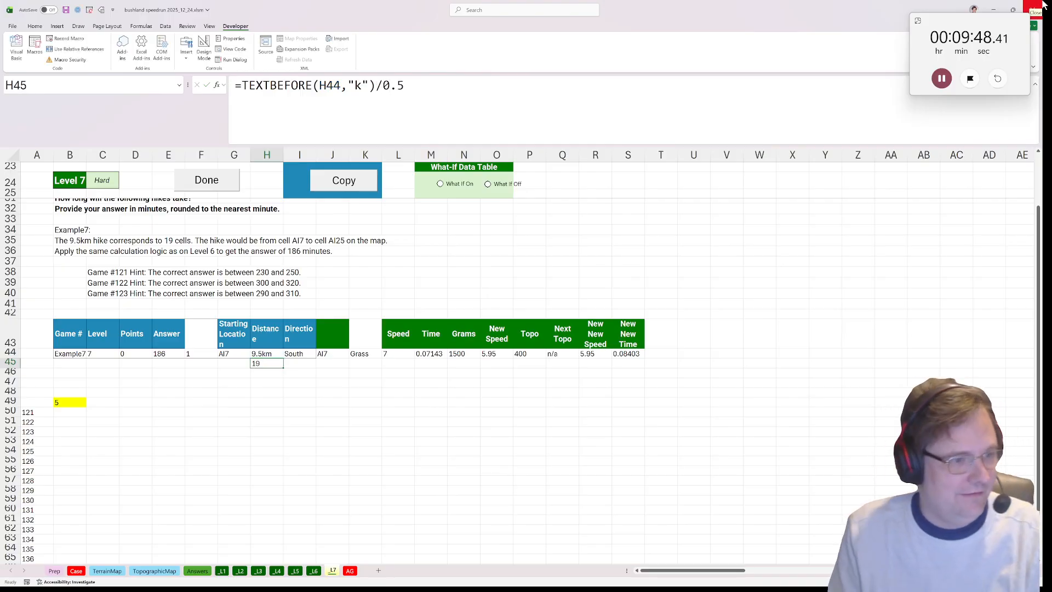
Enter =arrow(I44) in I45 to turn the direction into an arrow
left_click(294, 364)
type("=arrow(")
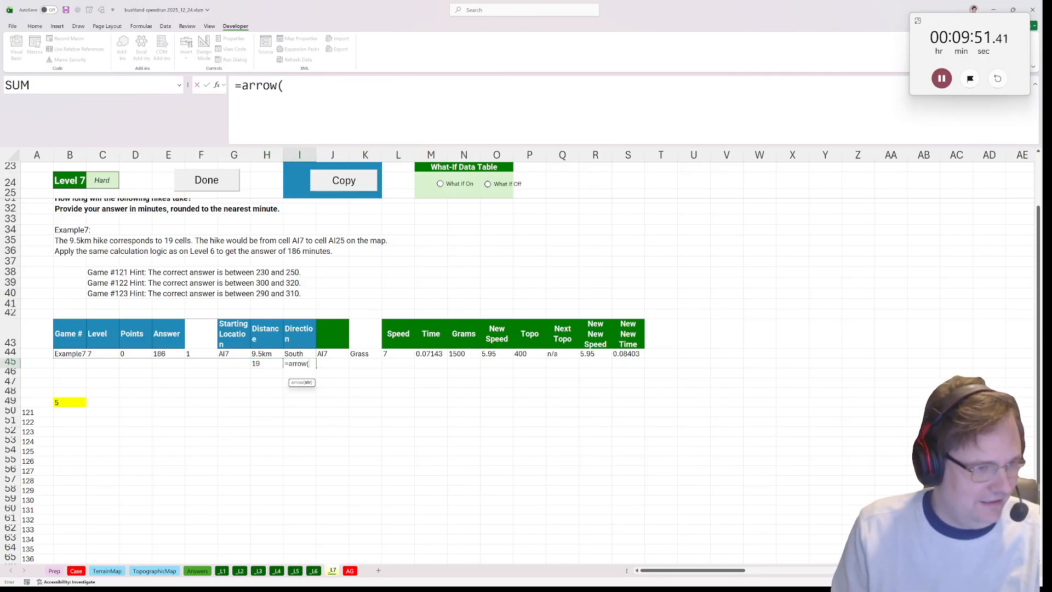
left_click(294, 353)
type(")")
key("ctrl+Return")
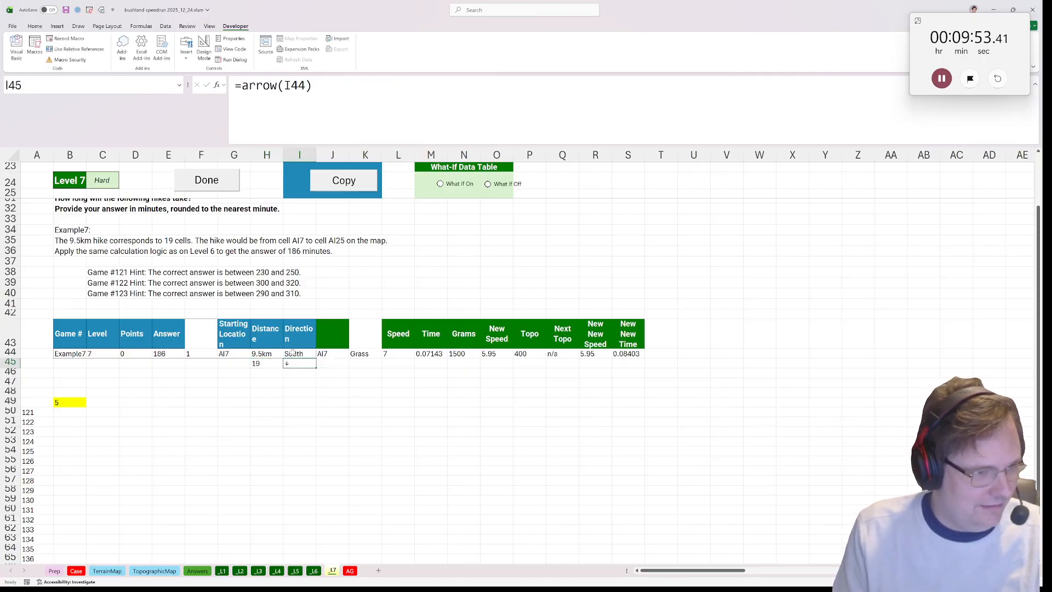
Clear the copied formulas in J44:K44 and start J44 with =arrow_trip(terrain,
mouse_move(337, 357)
left_mouse_down()
mouse_move(356, 353)
mouse_move(329, 352)
left_mouse_up()
key("Delete")
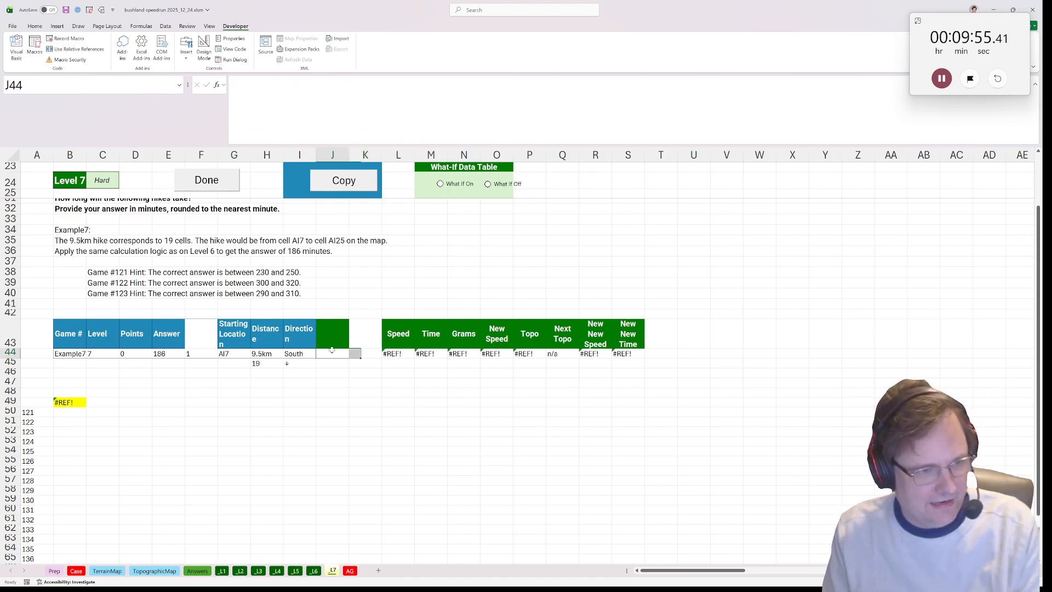
type("=arrow_trip(")
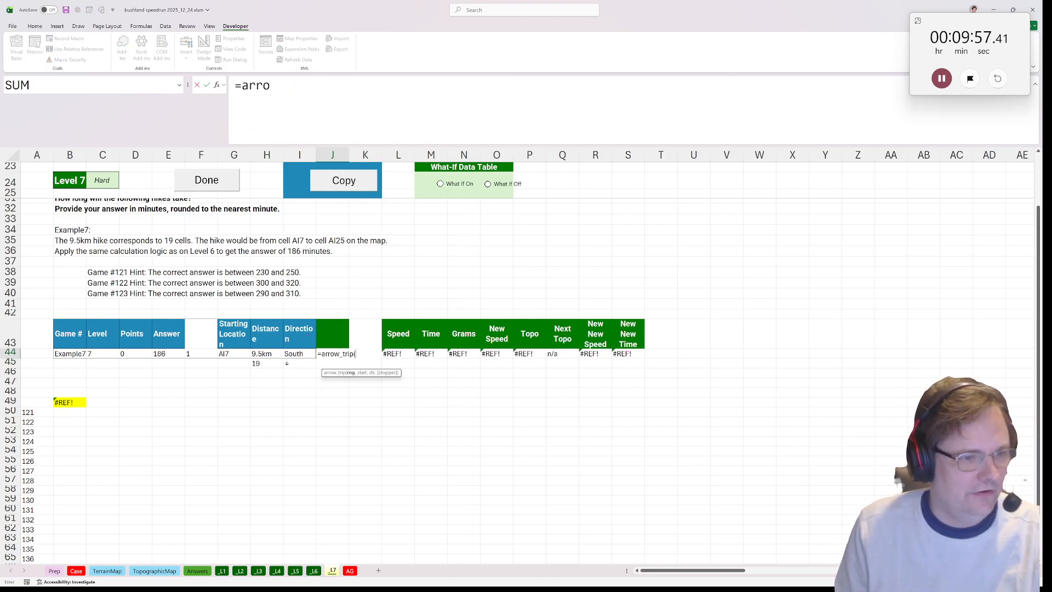
type("ter")
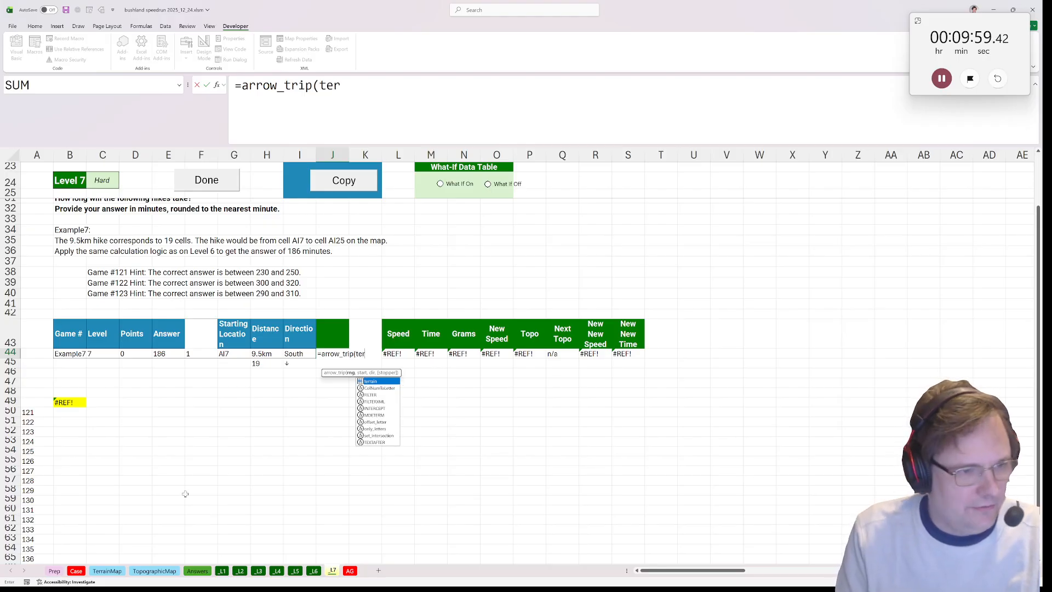
type("rain,")
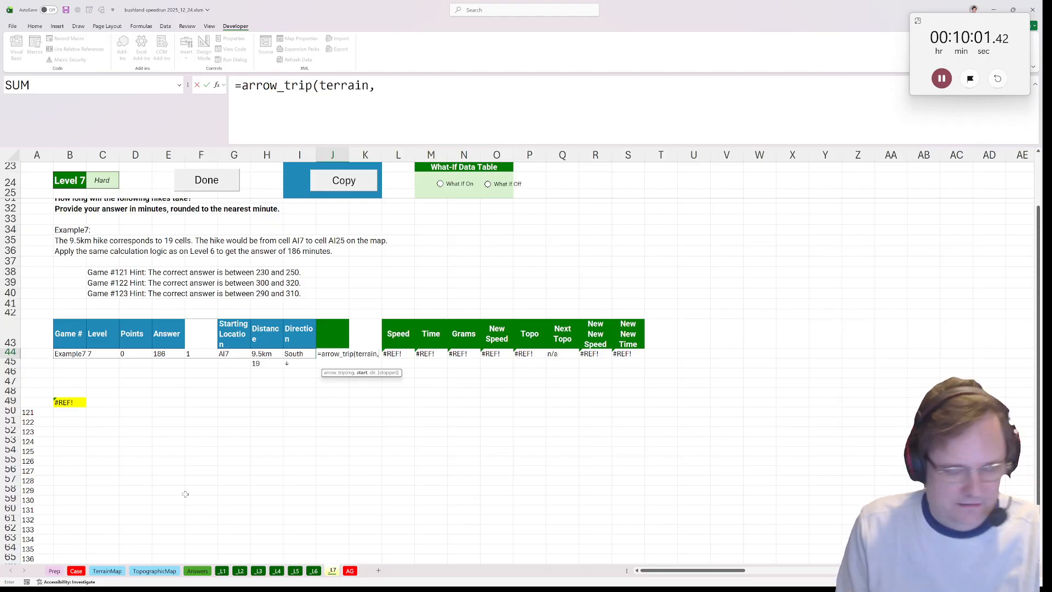
Complete the J44 formula as =arrow_trip(terrain,G44,I45) to list the route's cells and terrain from the starting location
left_click(234, 354)
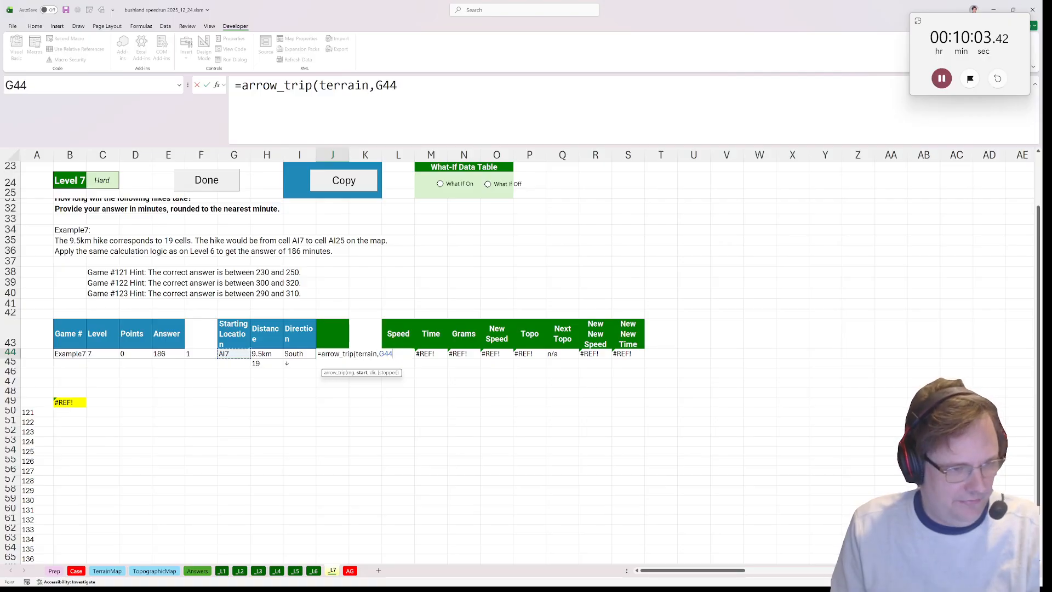
type(",")
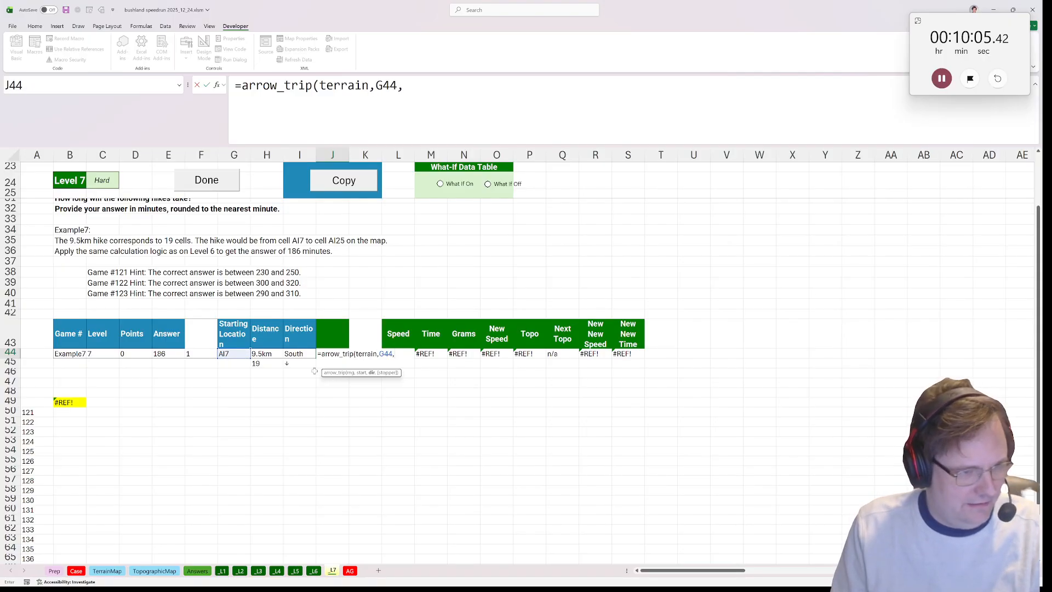
left_click(301, 364)
type(",")
key("BackSpace")
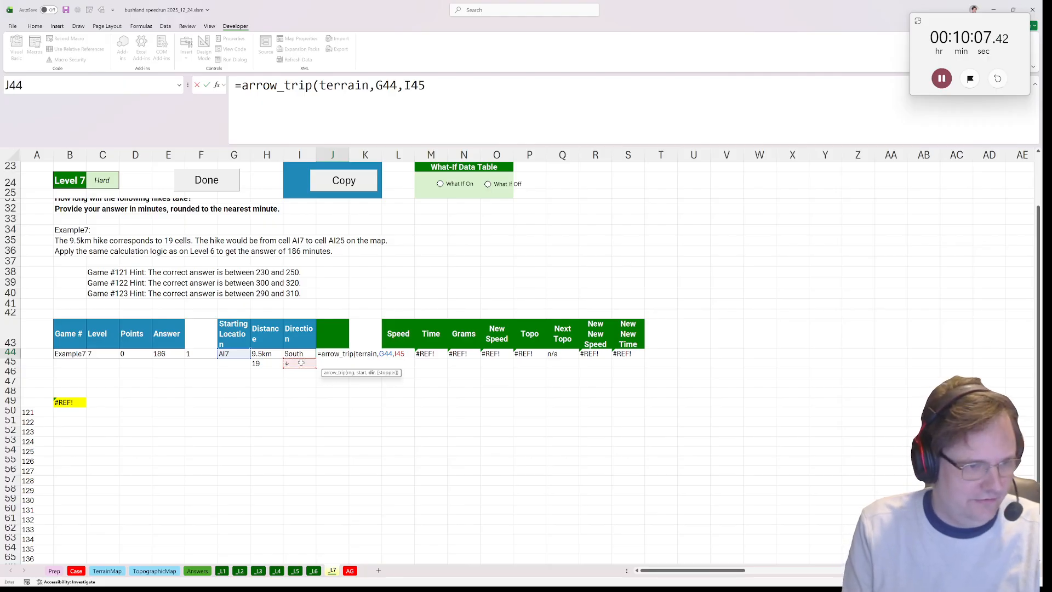
type(")")
key("Return")
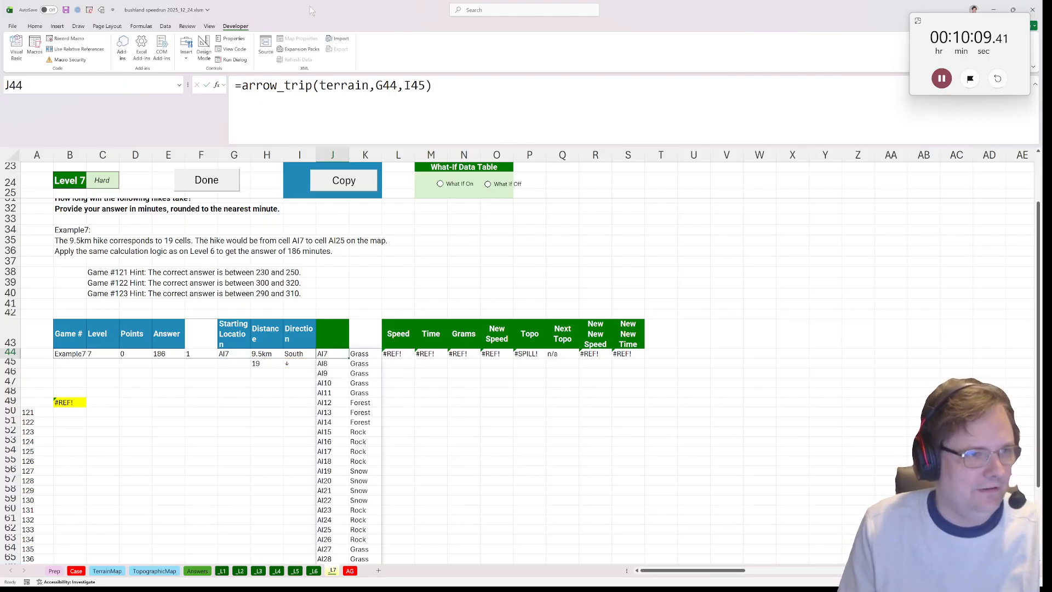
Wrap the J44 formula in TAKE with H45 rows and 2 columns, giving =TAKE(arrow_trip(terrain,G44,I45),H45,2)
left_click(241, 85)
type("t")
key("BackSpace")
type("ake(")
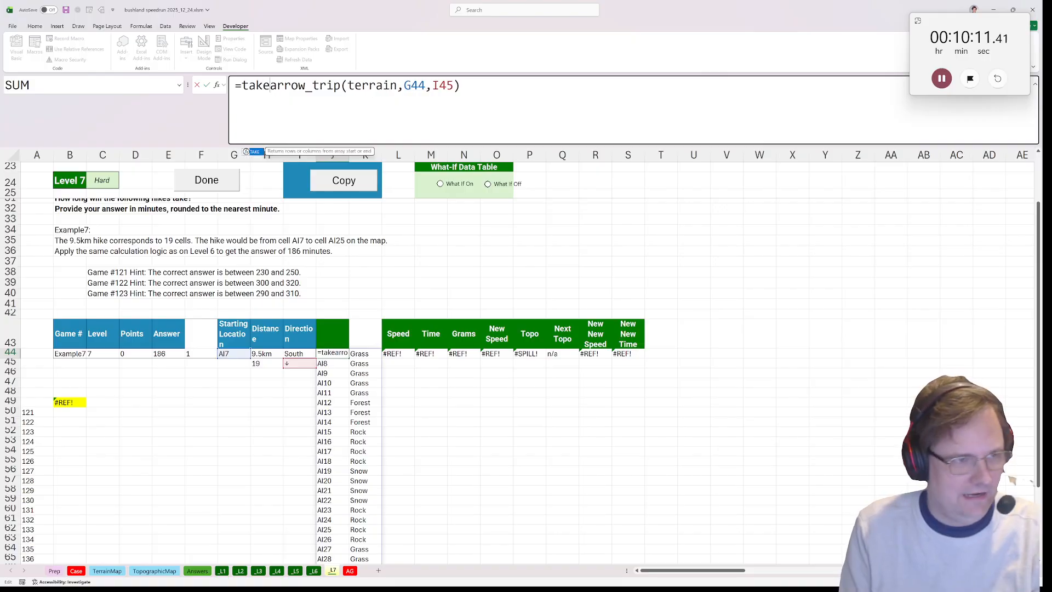
key("End")
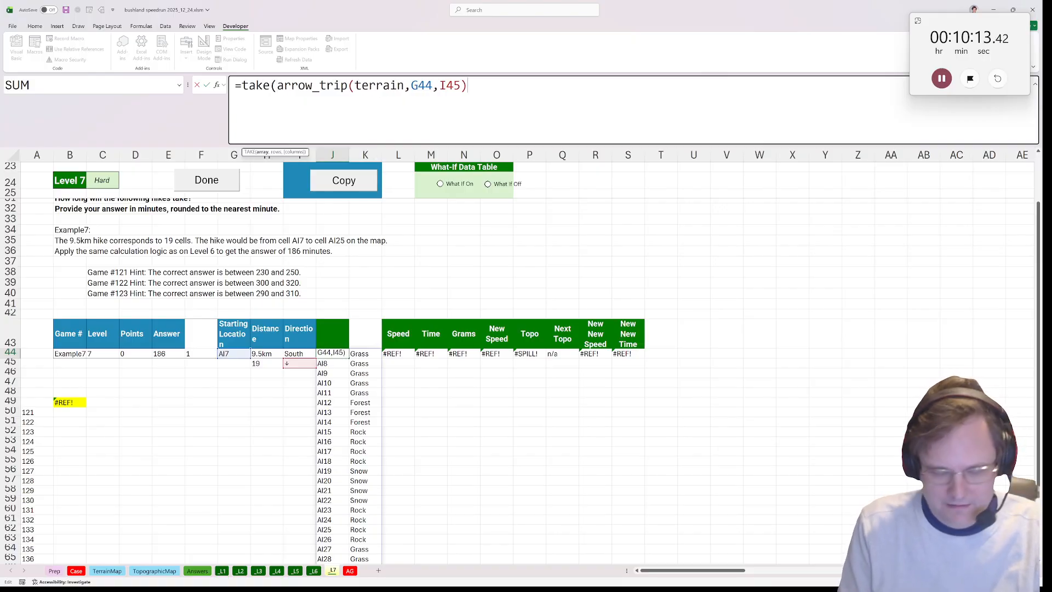
type(".")
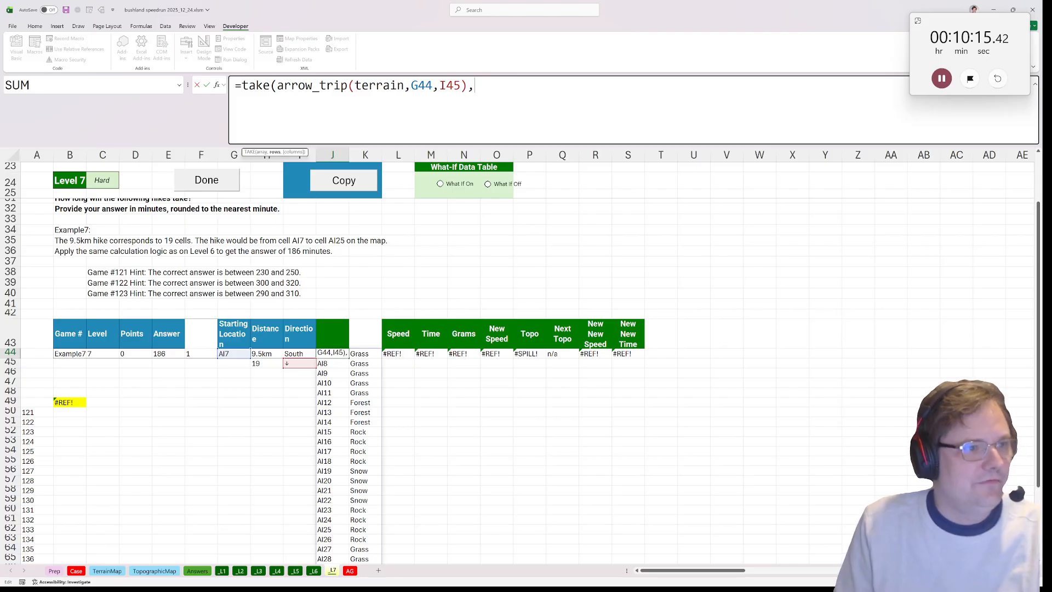
left_click(267, 361)
type(",")
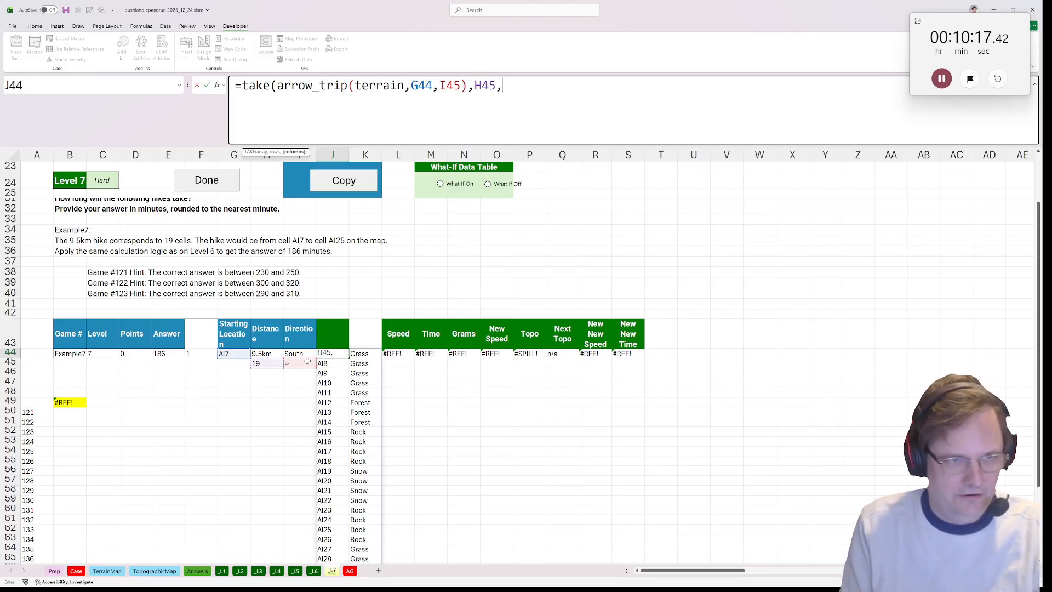
type("2)")
key("ctrl+Return")
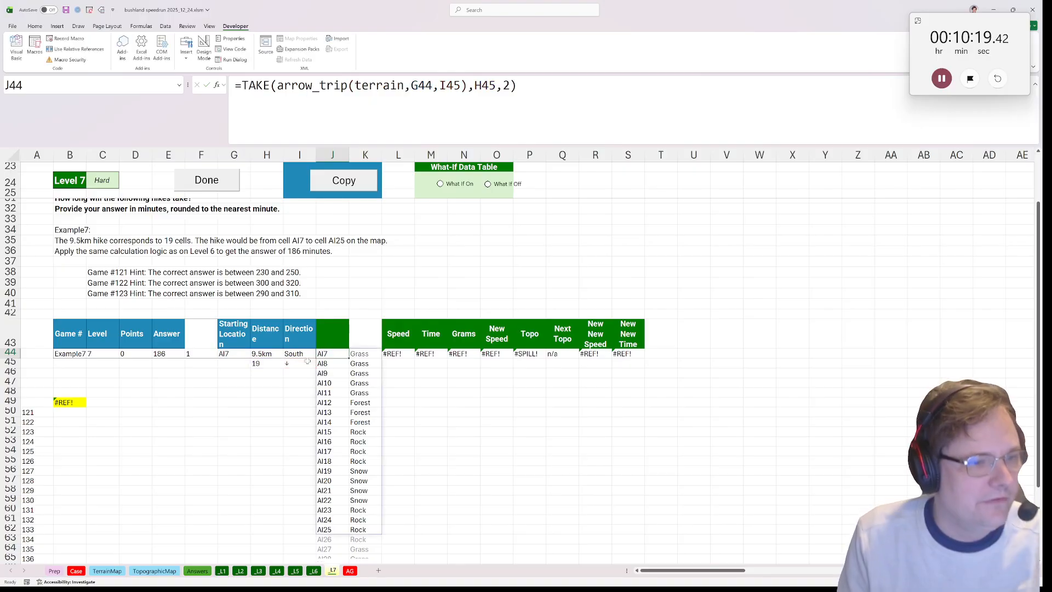
Replace the K44# lookup value in the Speed formula in L44 with CHOOSECOLS(J44#,2)
left_click(401, 345)
left_click(396, 352)
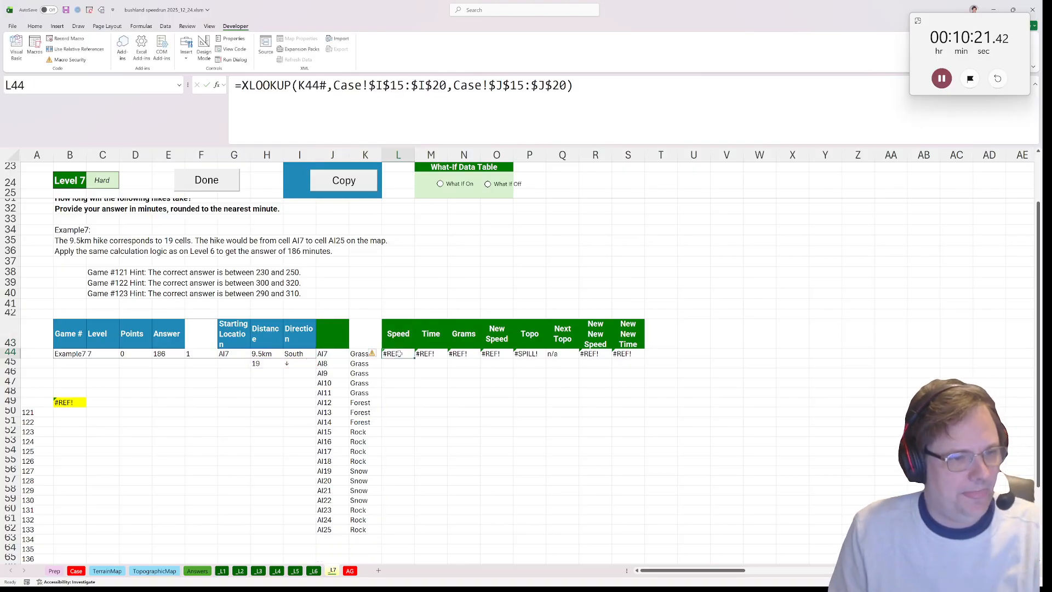
key("F2")
left_click_drag(325, 86, 294, 85)
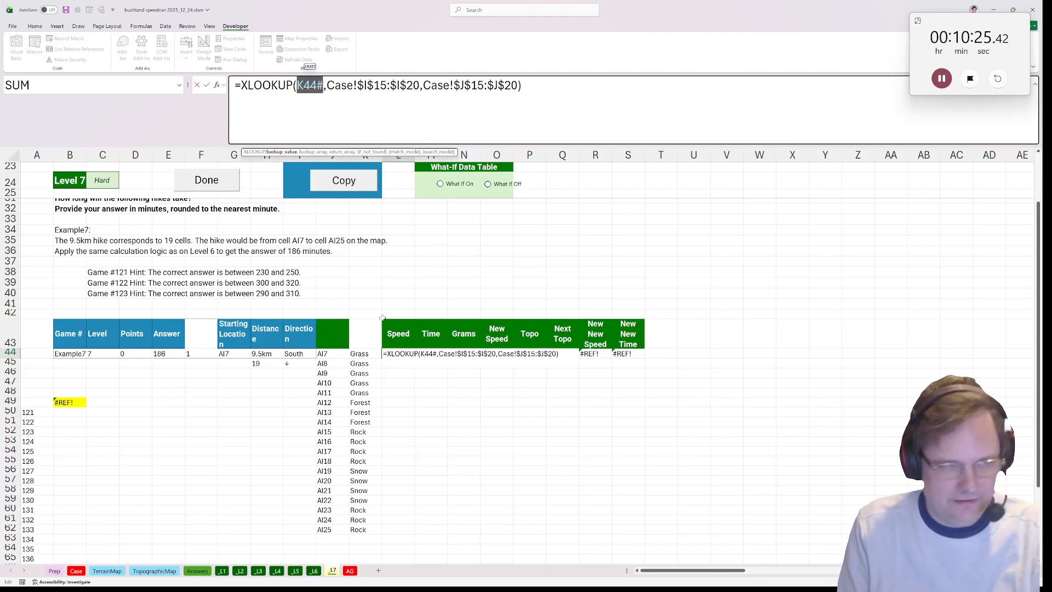
type("choose")
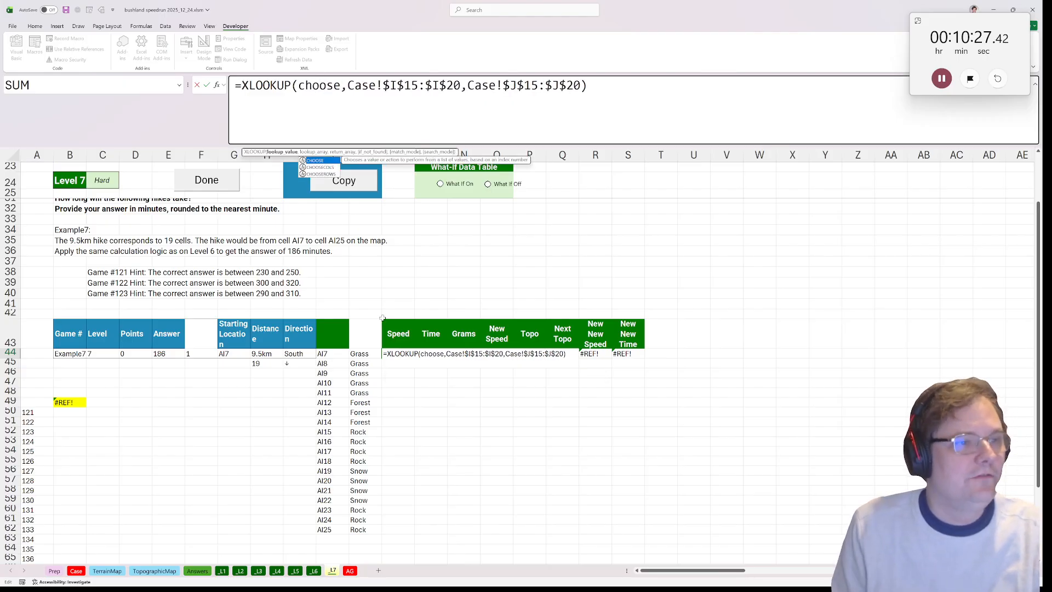
key("Down")
key("Tab")
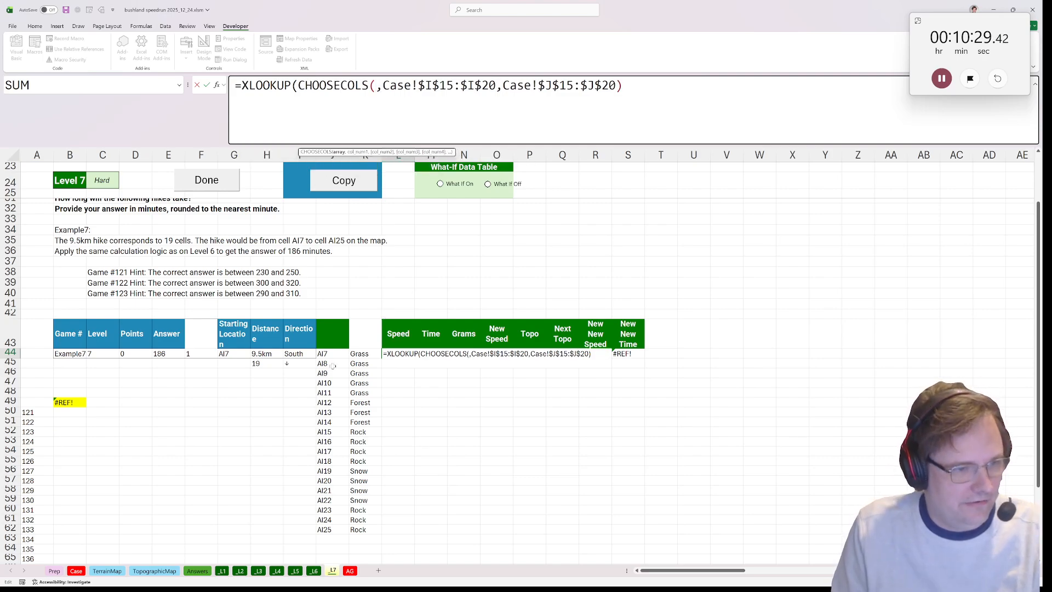
left_click(333, 357)
type("#,2)")
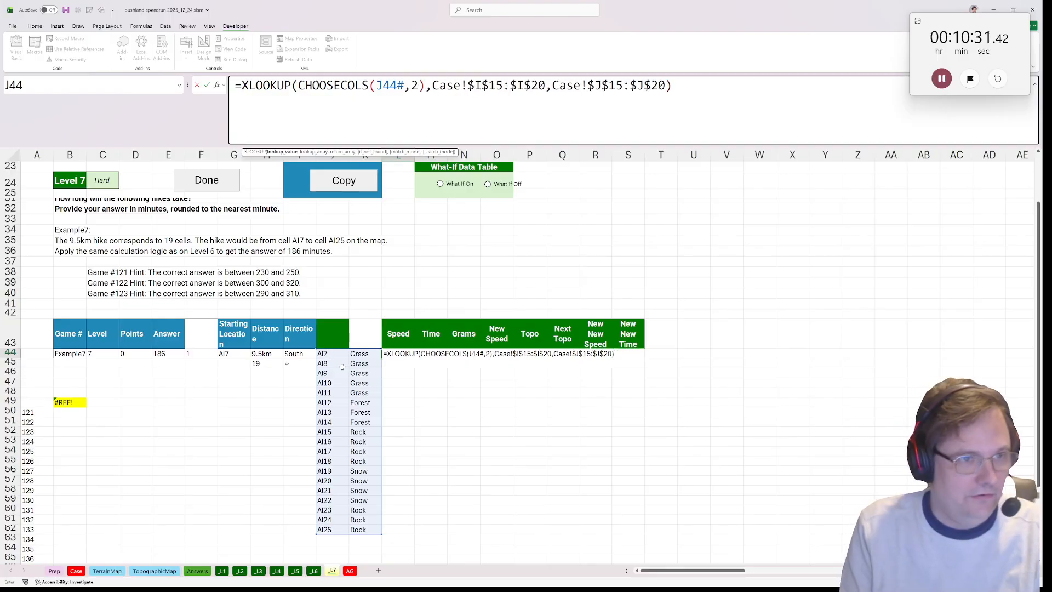
key("ctrl+Return")
Change the Topo formula in P44 to =addr_lookup(topo,CHOOSECOLS(J44#,1)) so it uses only the route's cell addresses
left_click(529, 354)
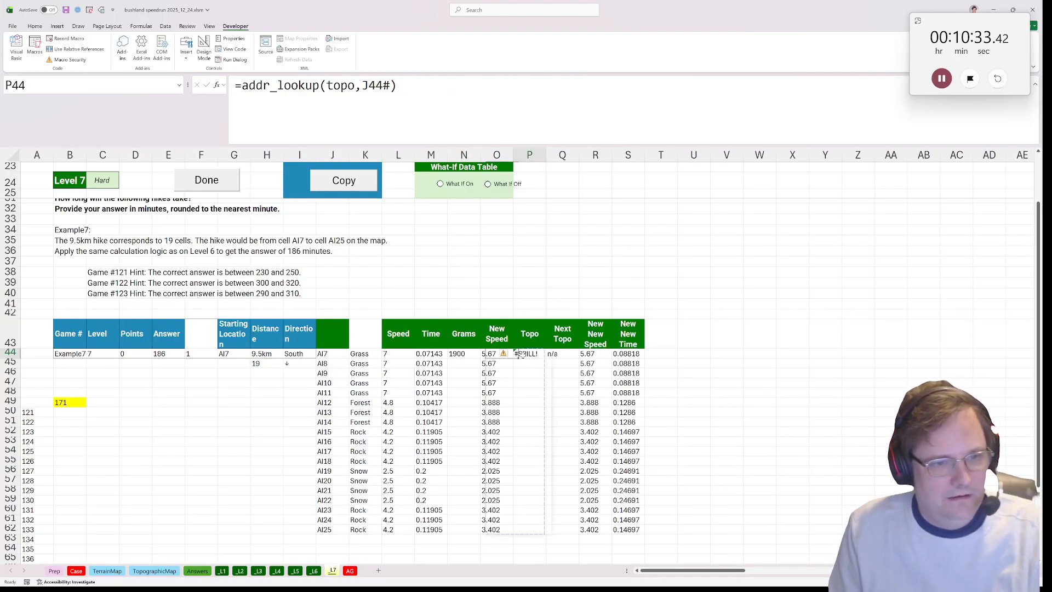
key("alt+Tab")
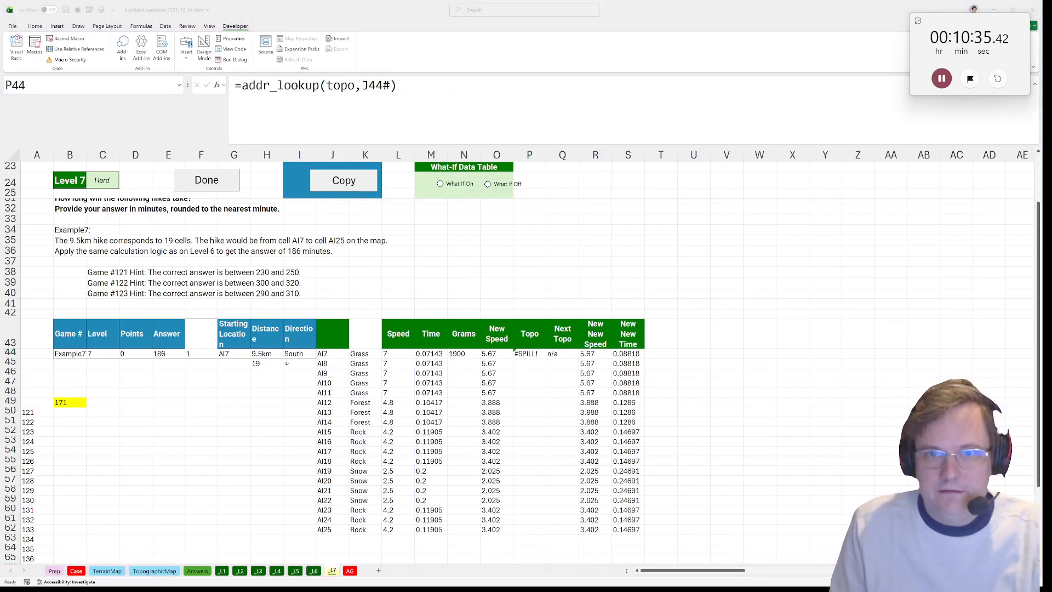
key("alt+Tab")
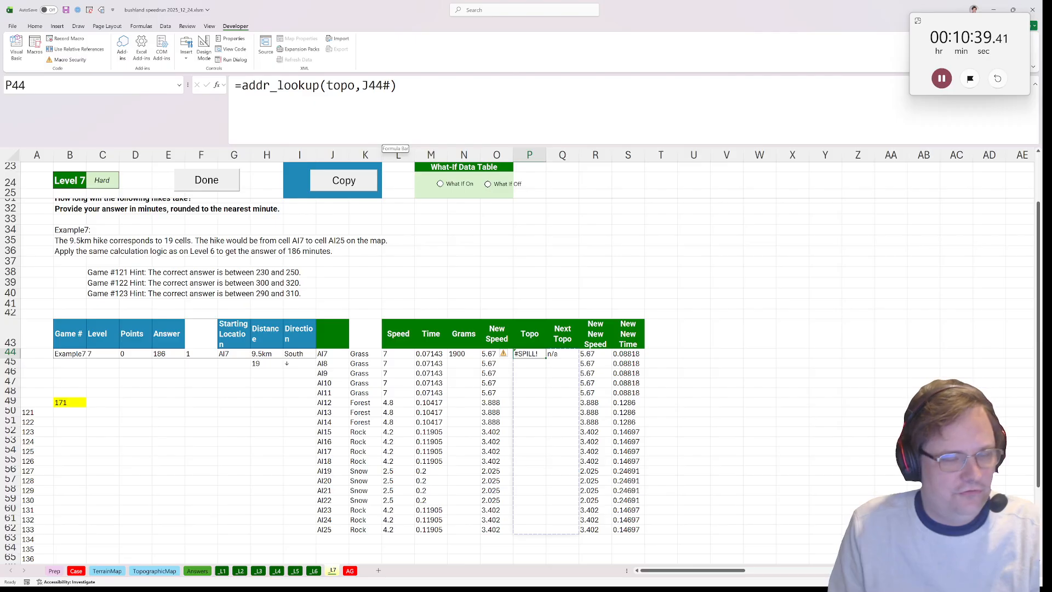
key("F2")
left_click_drag(362, 85, 391, 85)
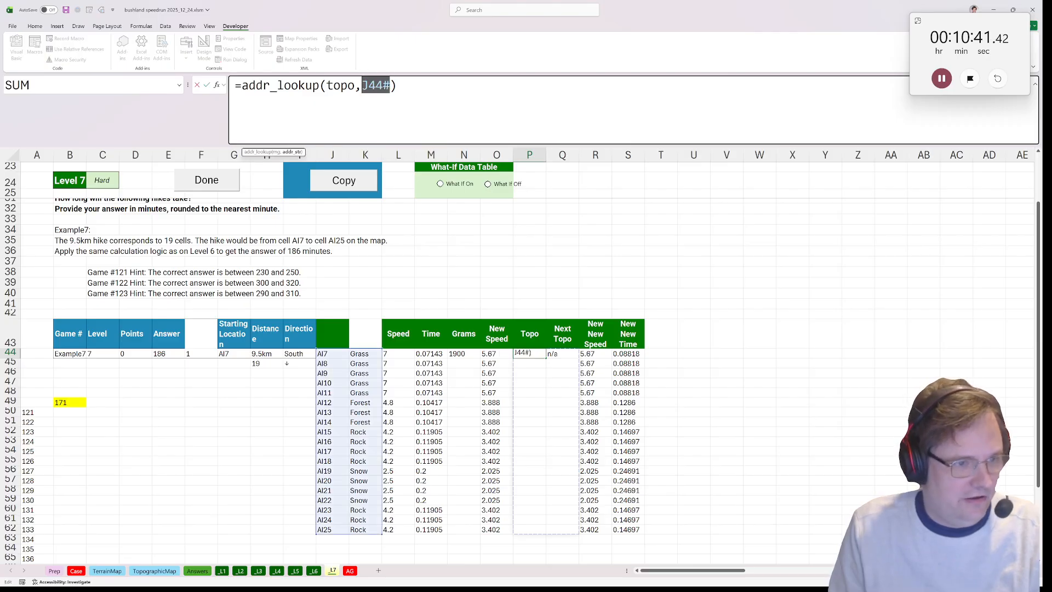
type("chos")
key("BackSpace")
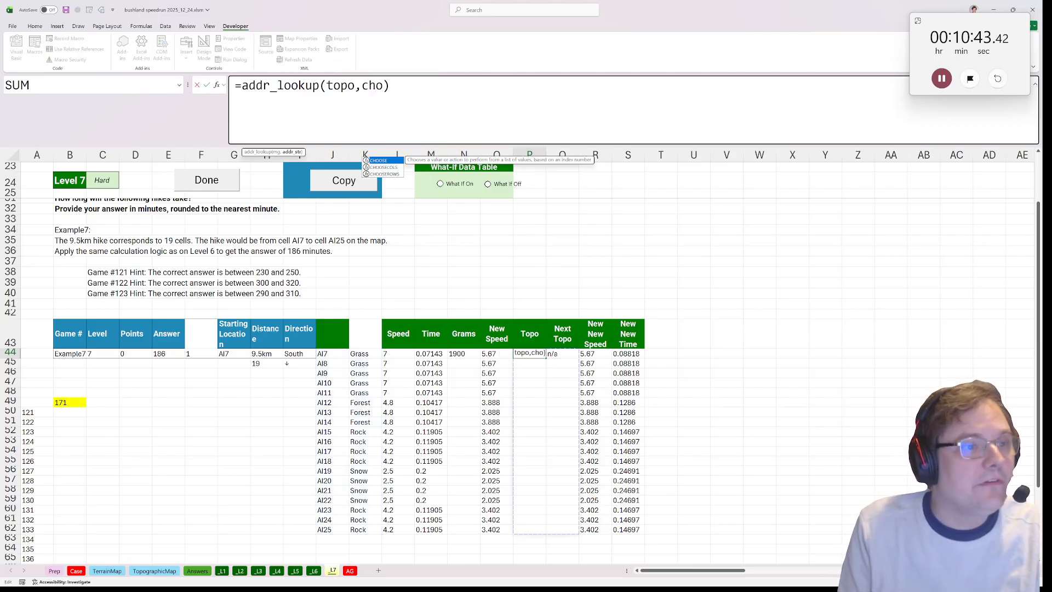
key("Down")
key("Tab")
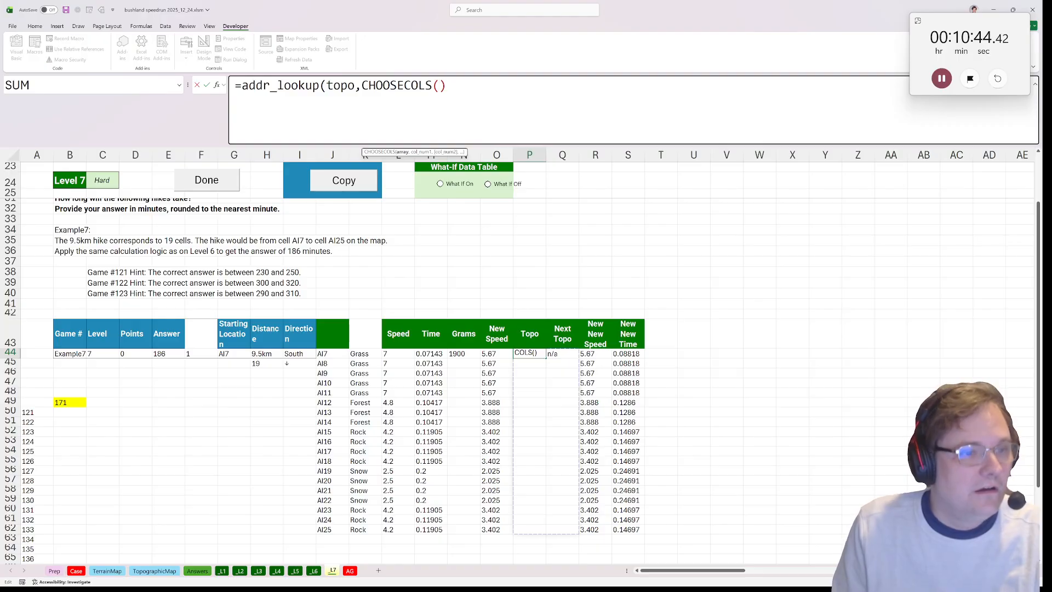
left_click(323, 354)
type("#,1)")
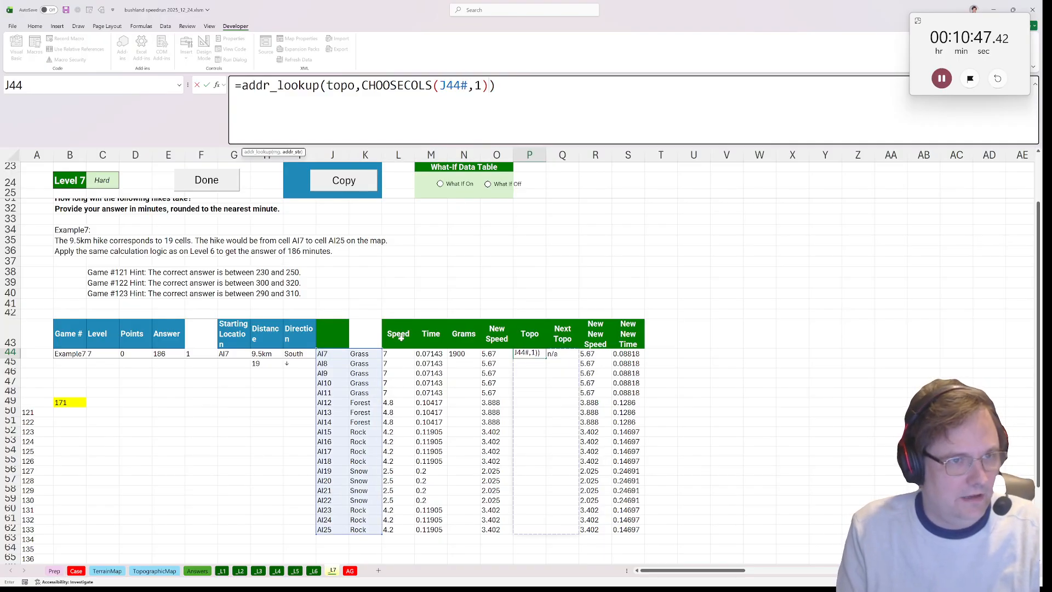
key("BackSpace")
key("Return")
key("Return")
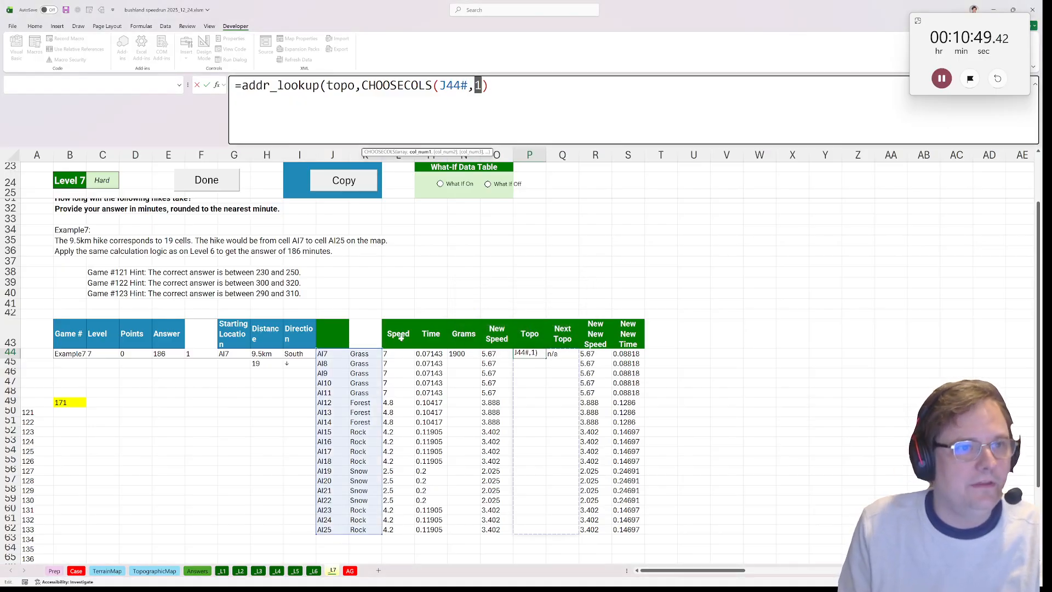
key("End")
type(")")
key("Return")
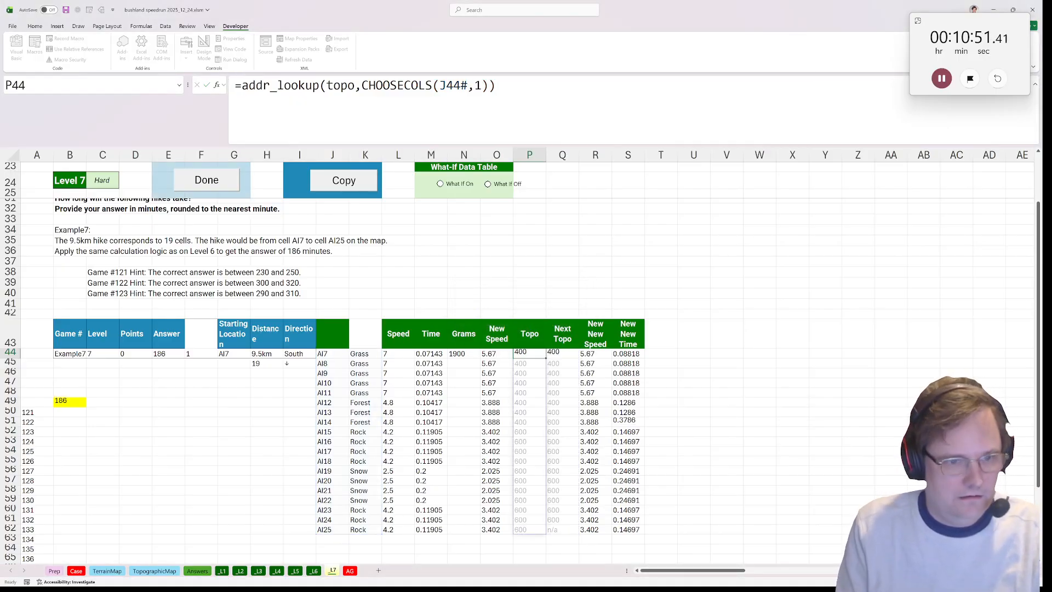
Generate the Level 7 answers for games 121 to 140 from the result formula in B49
left_click(70, 403)
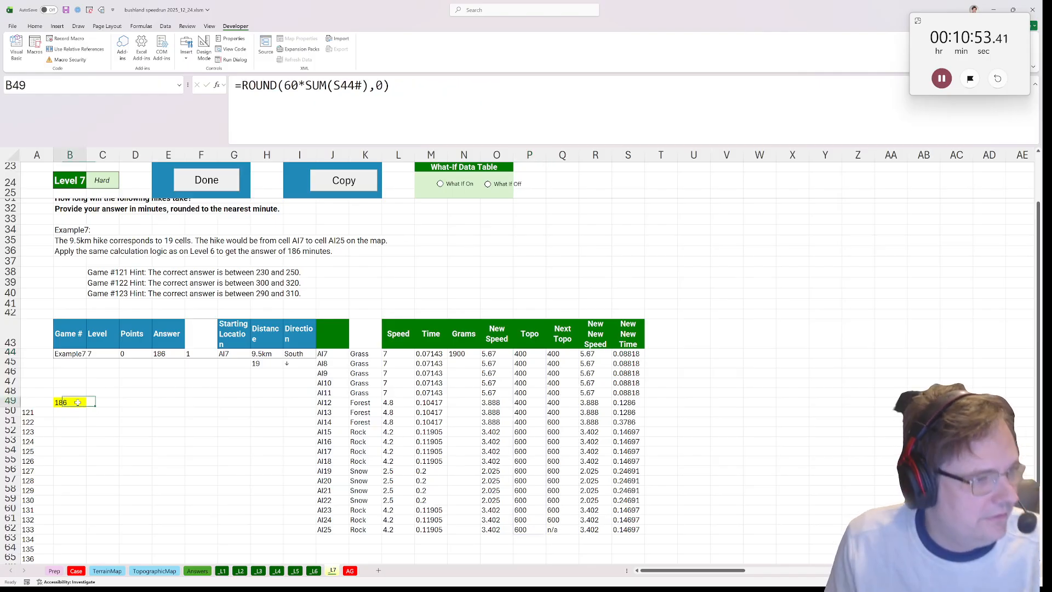
left_click(211, 181)
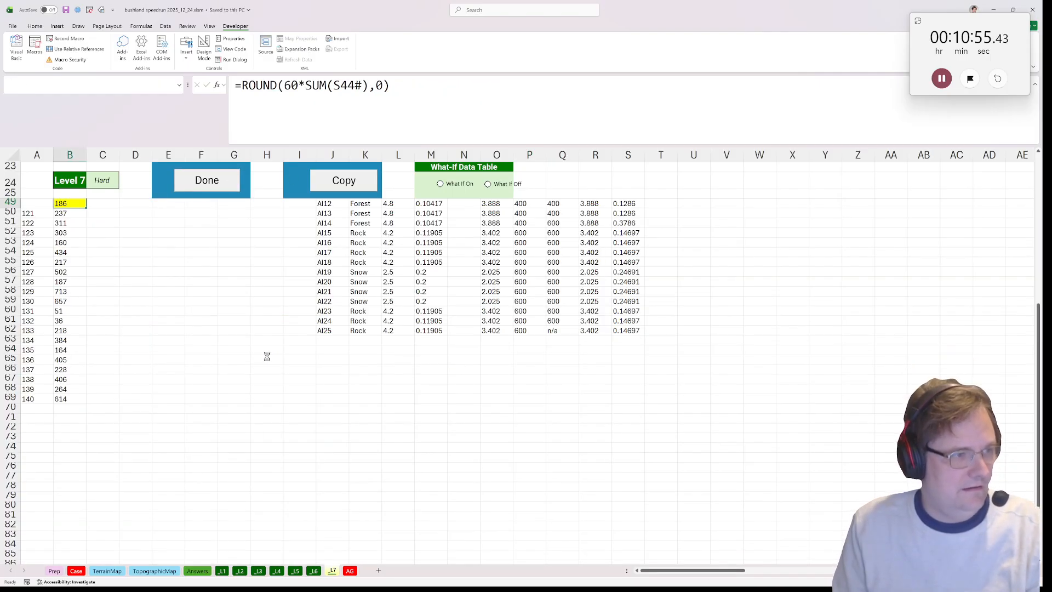
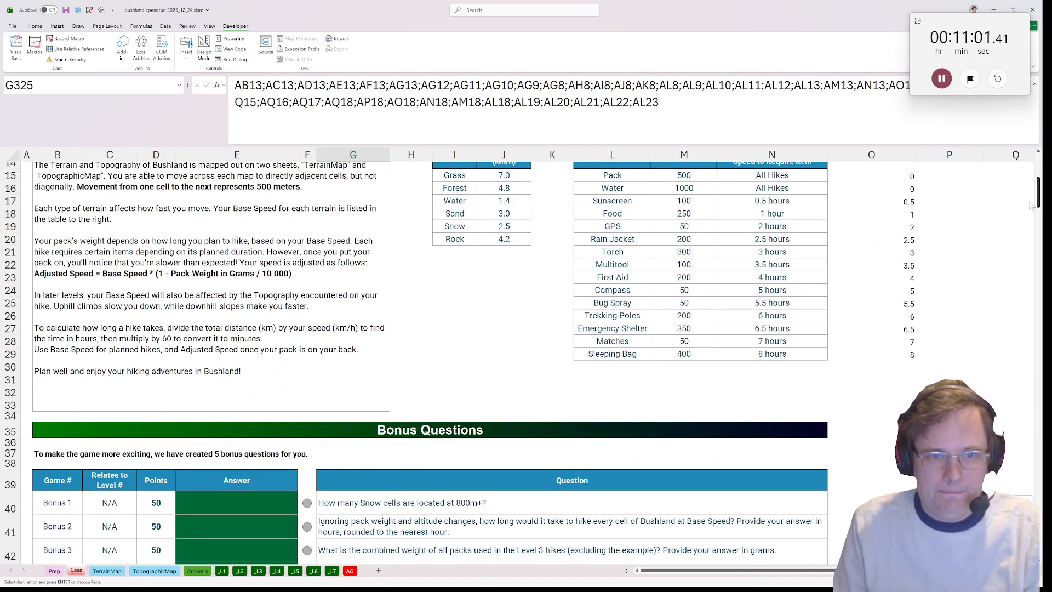
Enter =(terrain = "snow")*(topo = 800) as the Bonus 1 answer in E40 of the Case sheet
left_click(205, 363)
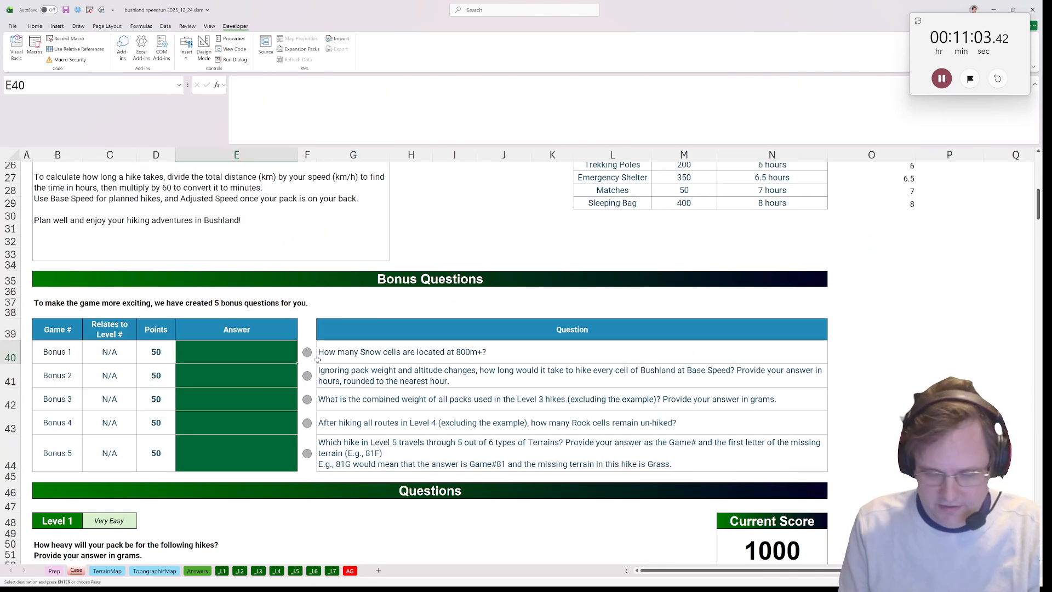
type("=(")
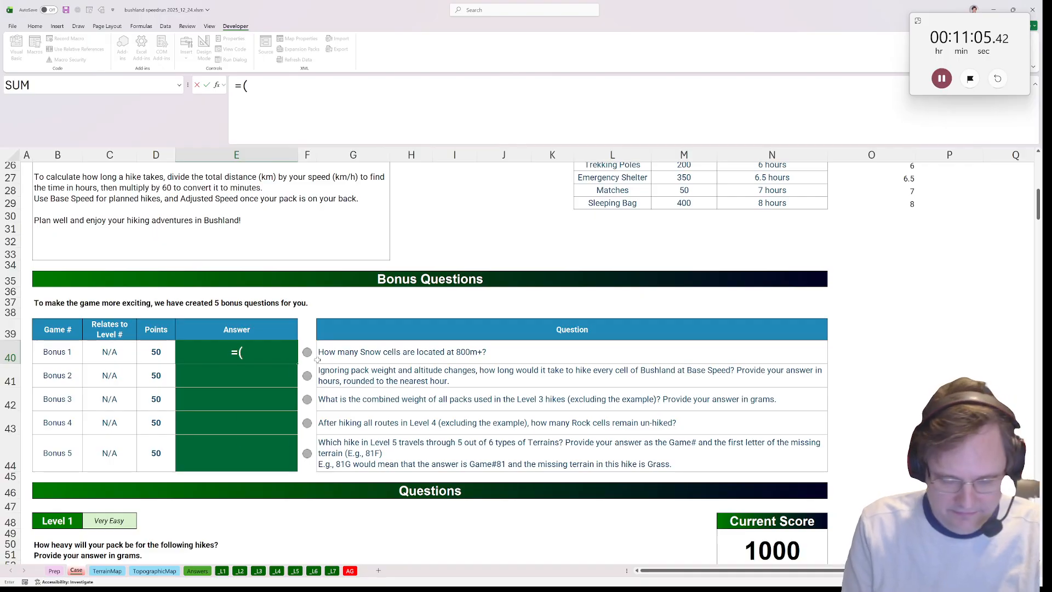
type("terrain")
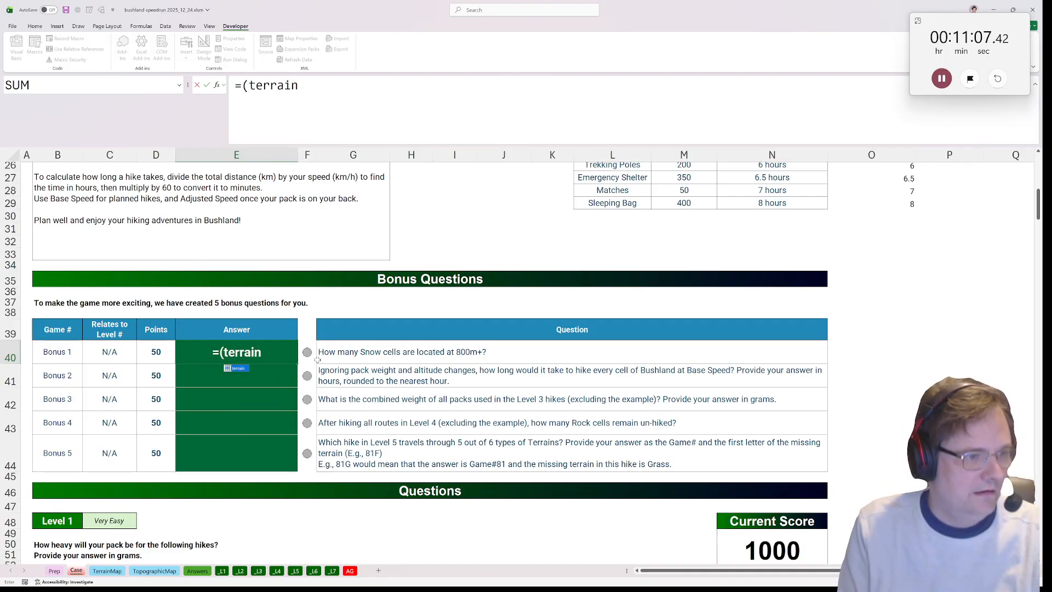
type(" = \"s")
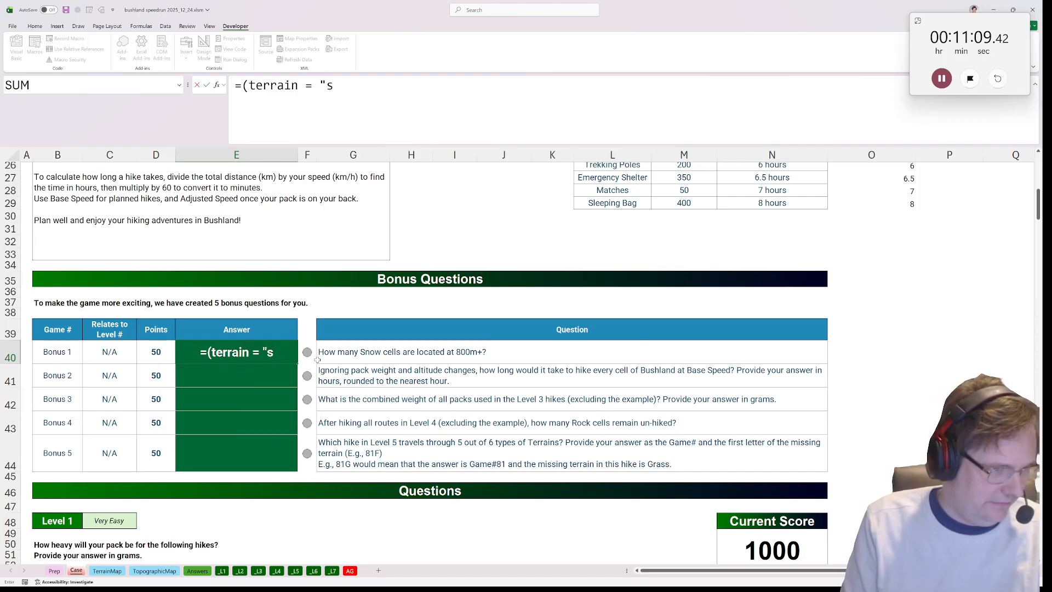
type("now\")*(")
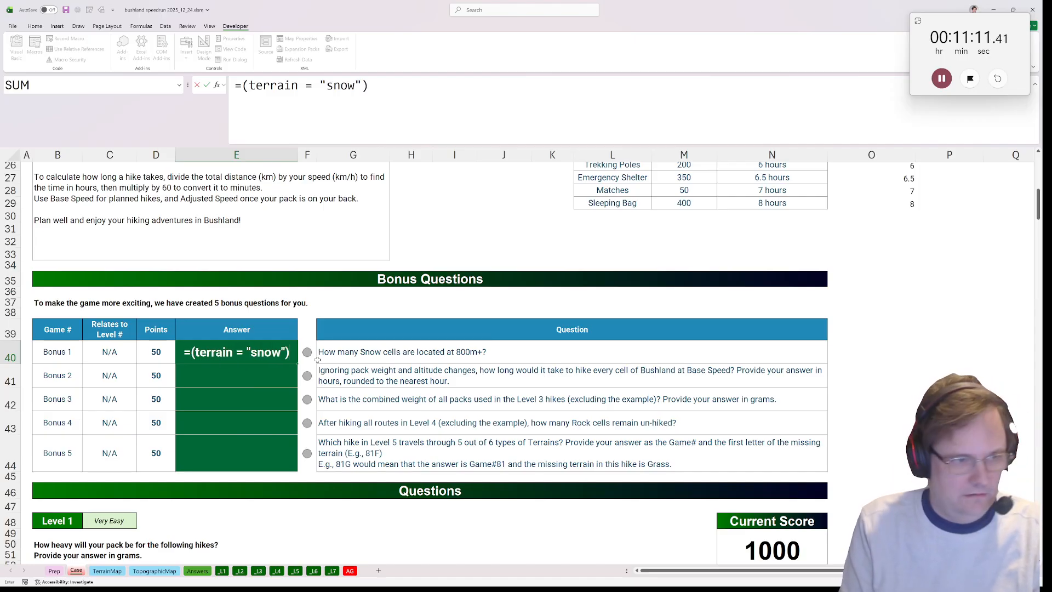
type("t")
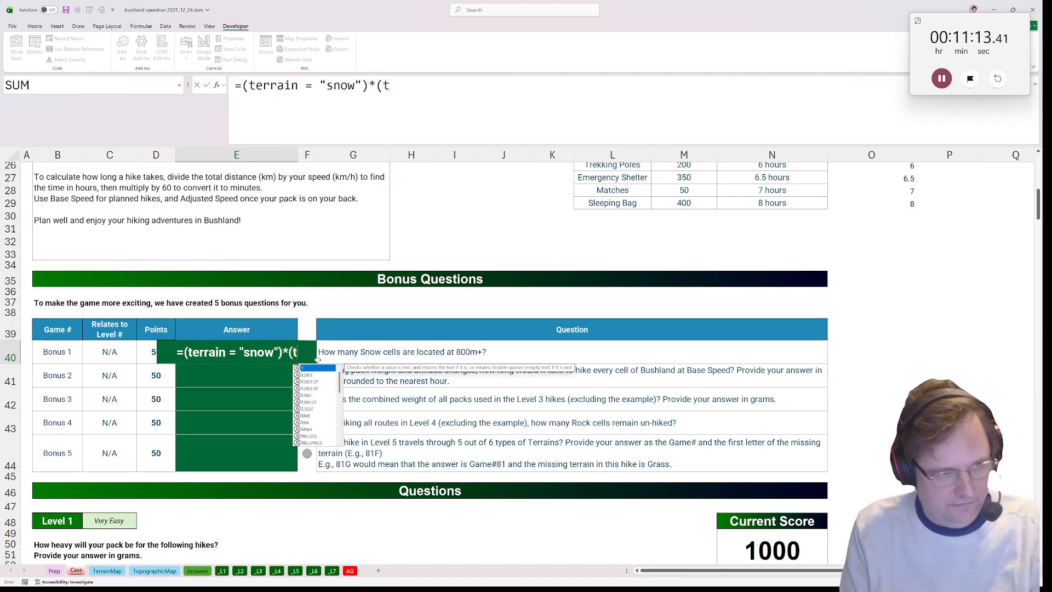
type("opo = 800)")
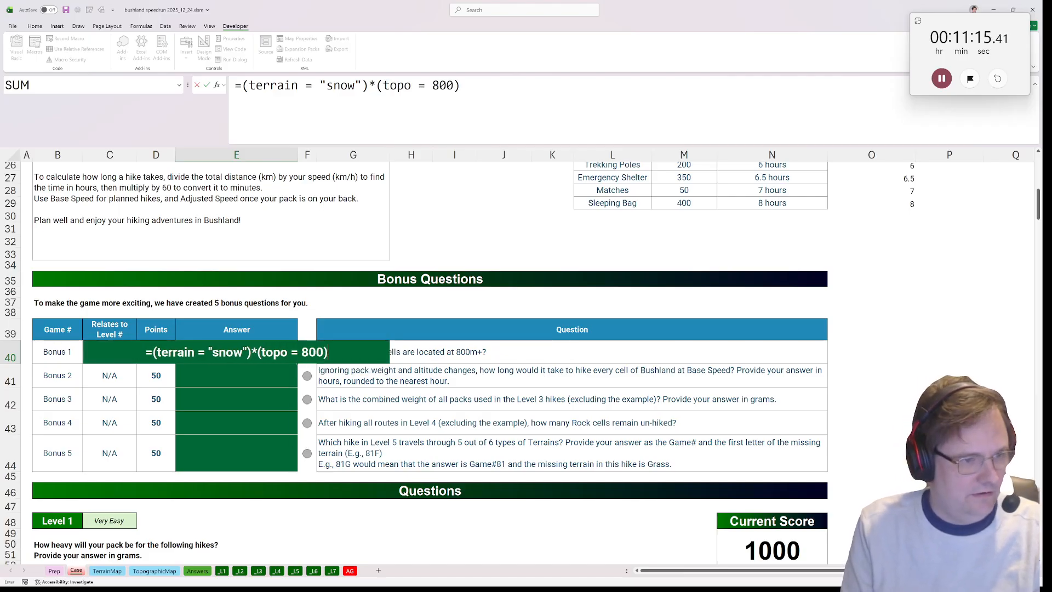
key("Return")
Wrap the Bonus 1 formula in E40 in SUM so it reads =SUM((terrain = "snow")*(topo = 800))
key("F2")
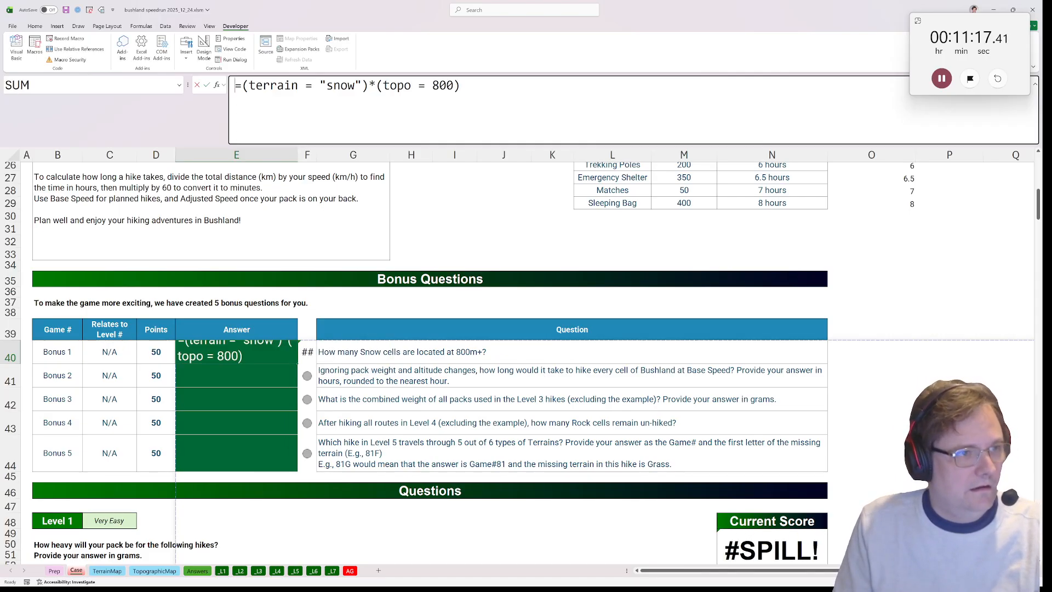
key("Home")
type("suM(")
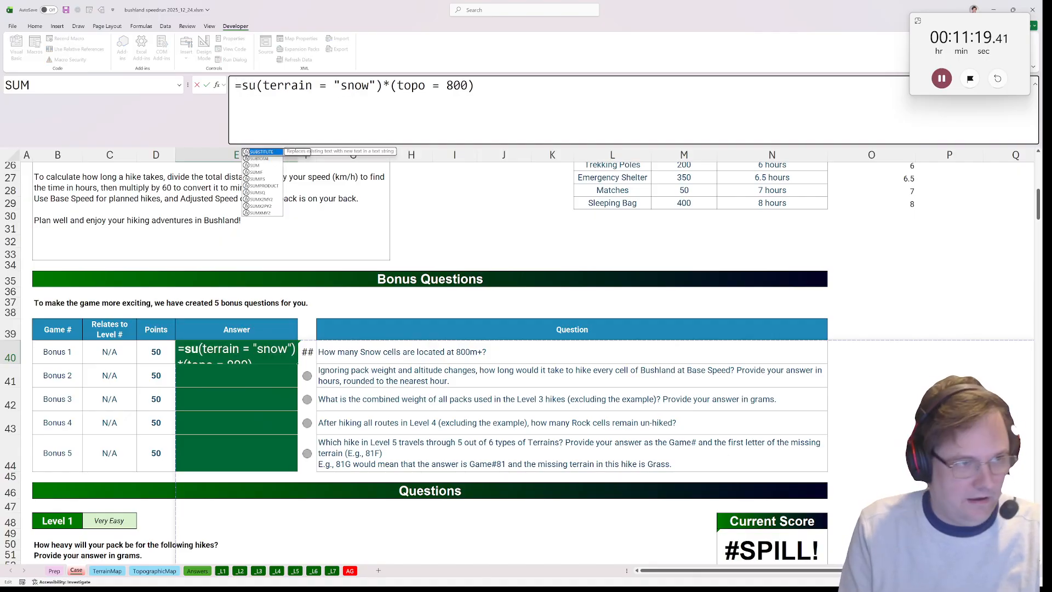
key("End")
type(")")
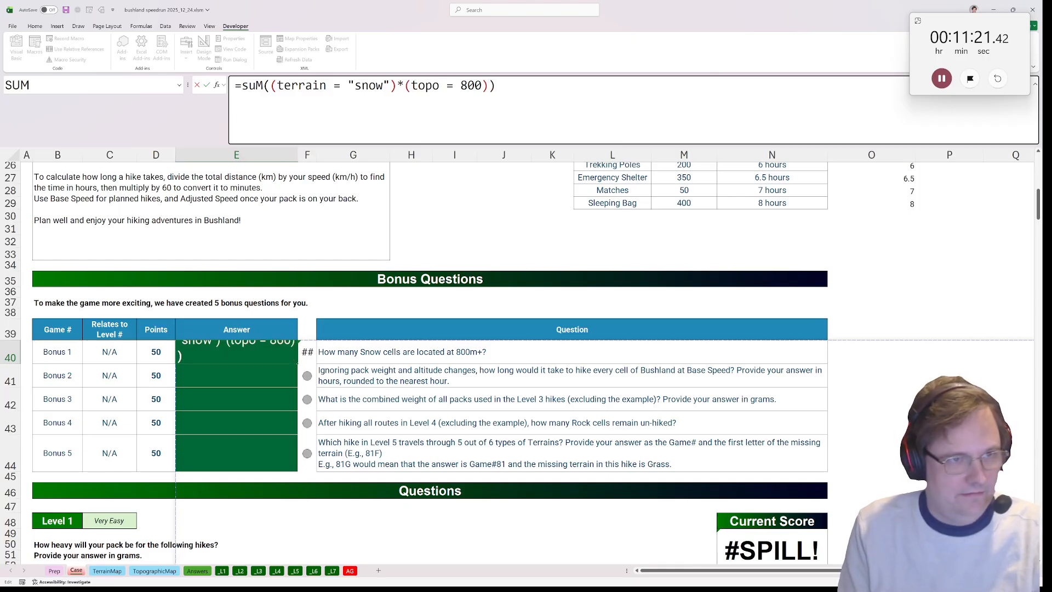
key("Return")
Enter =XLOOKUP(terrain,$I$15:$I$20,$J$15:$J$20) in the Bonus 2 answer cell E41 to fetch the base speed of every map cell
left_click(226, 368)
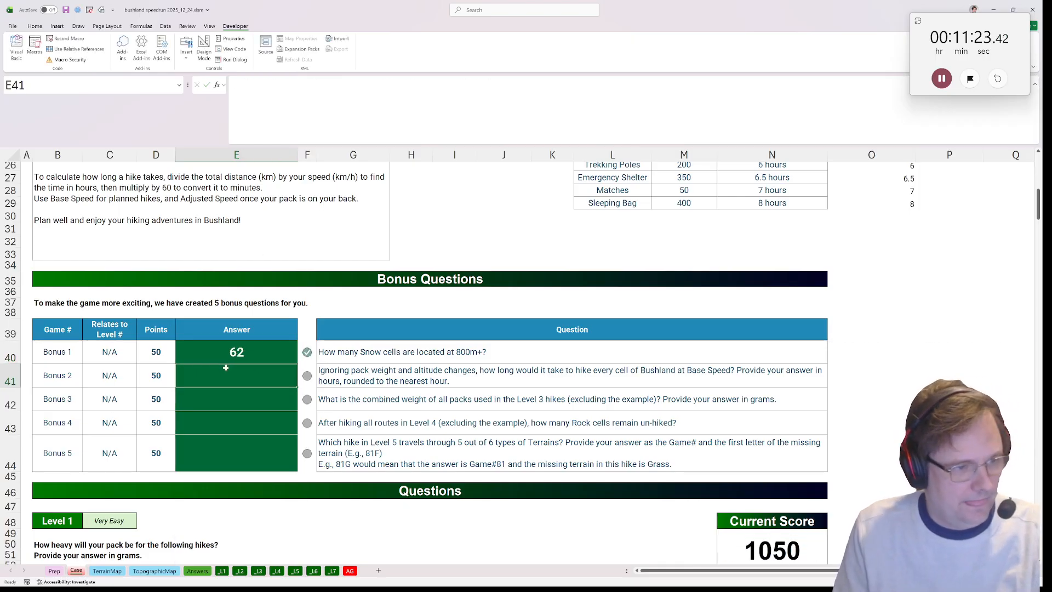
type("=")
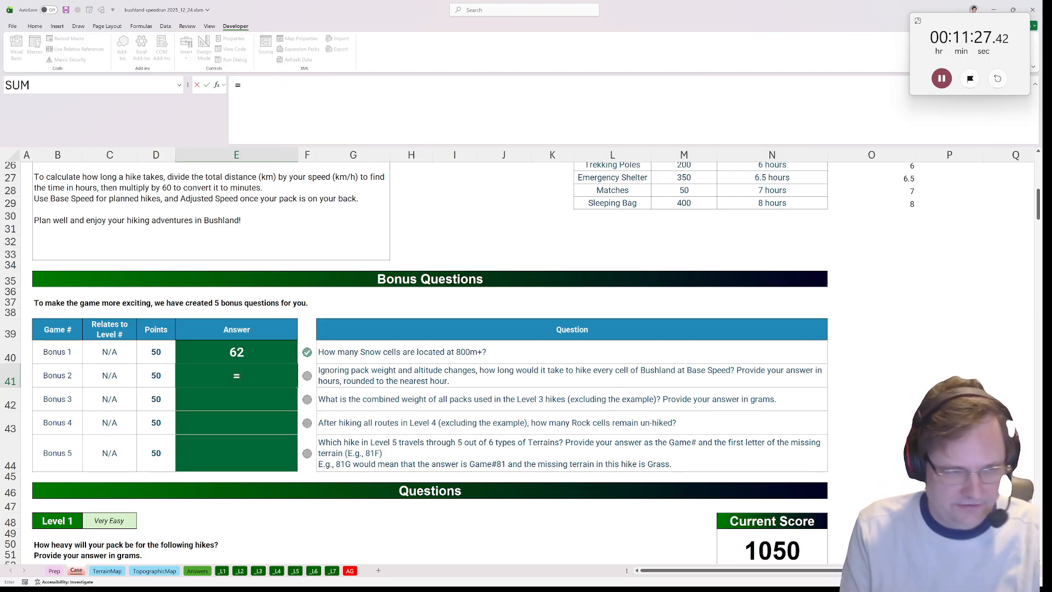
type("xlooku")
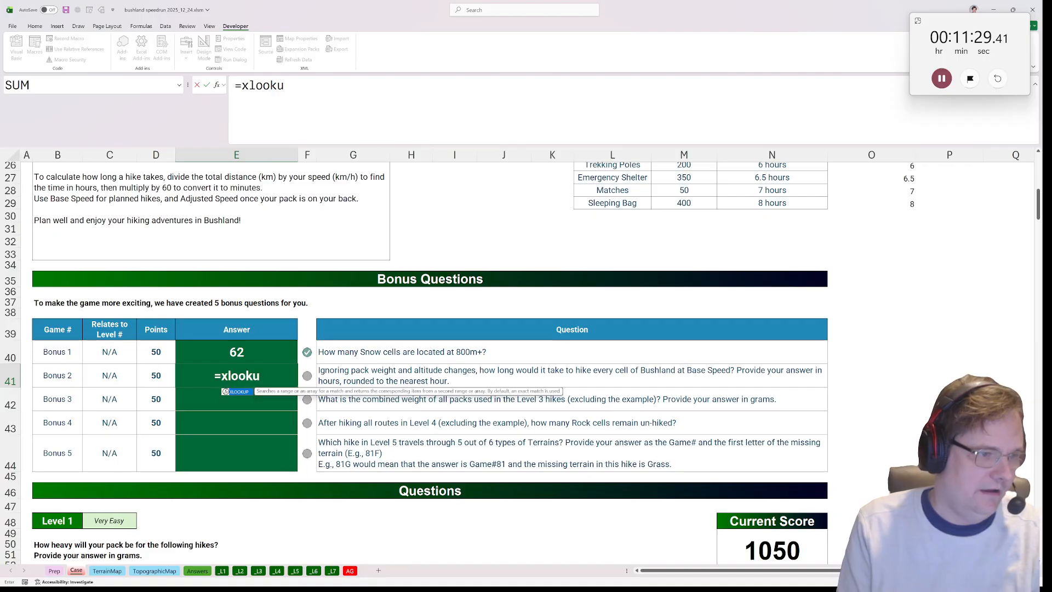
type("p(")
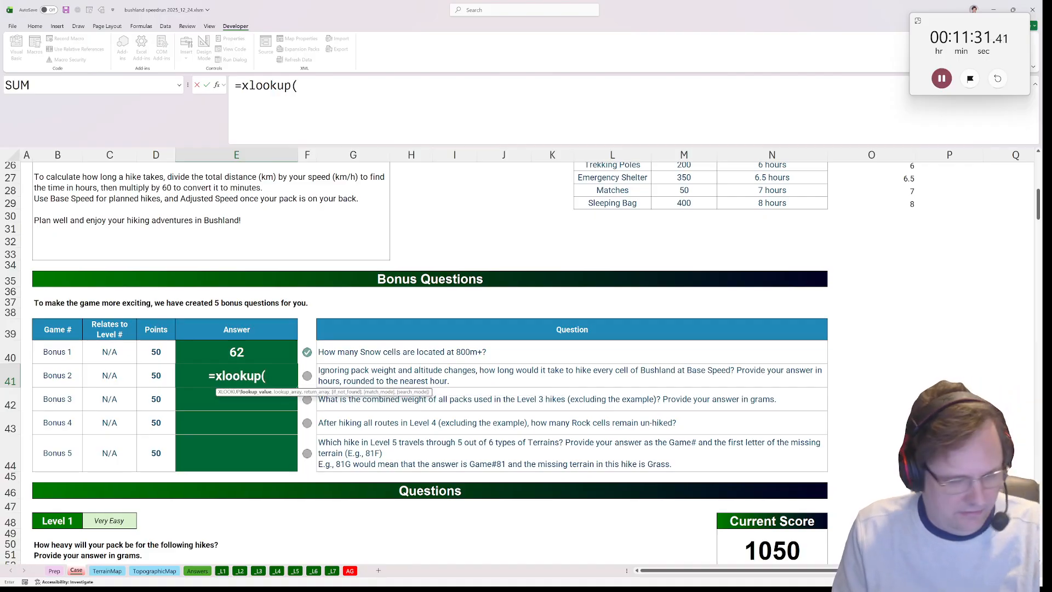
type("terrain,")
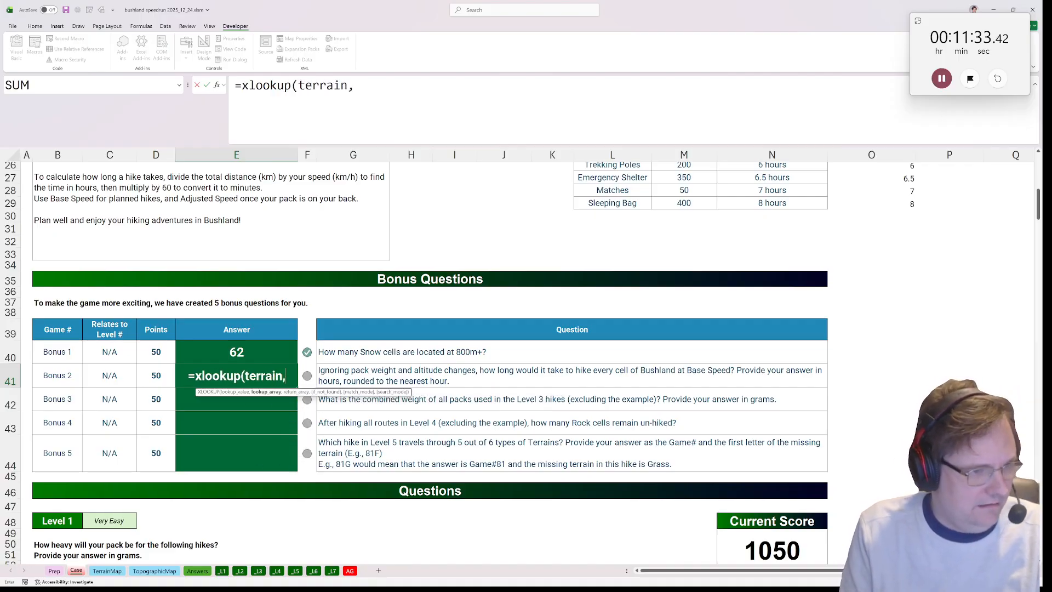
scroll(382, 531, "up", 6)
left_click_drag(455, 252, 455, 316)
key("F4")
scroll(491, 271, "down", 6)
type(",")
scroll(491, 270, "up", 6)
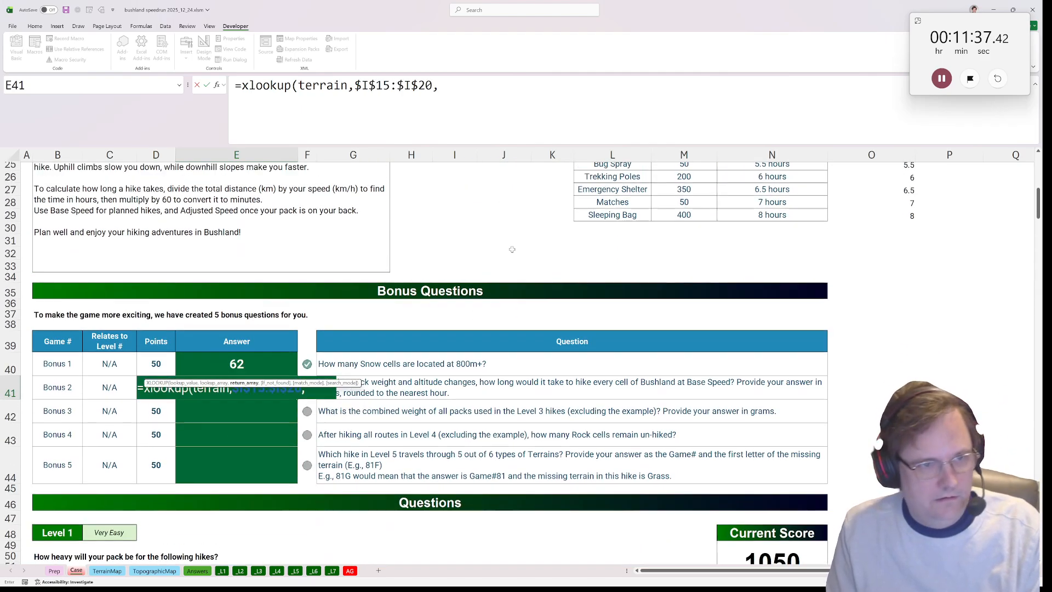
left_click_drag(510, 248, 518, 305)
key("F4")
scroll(518, 305, "down", 6)
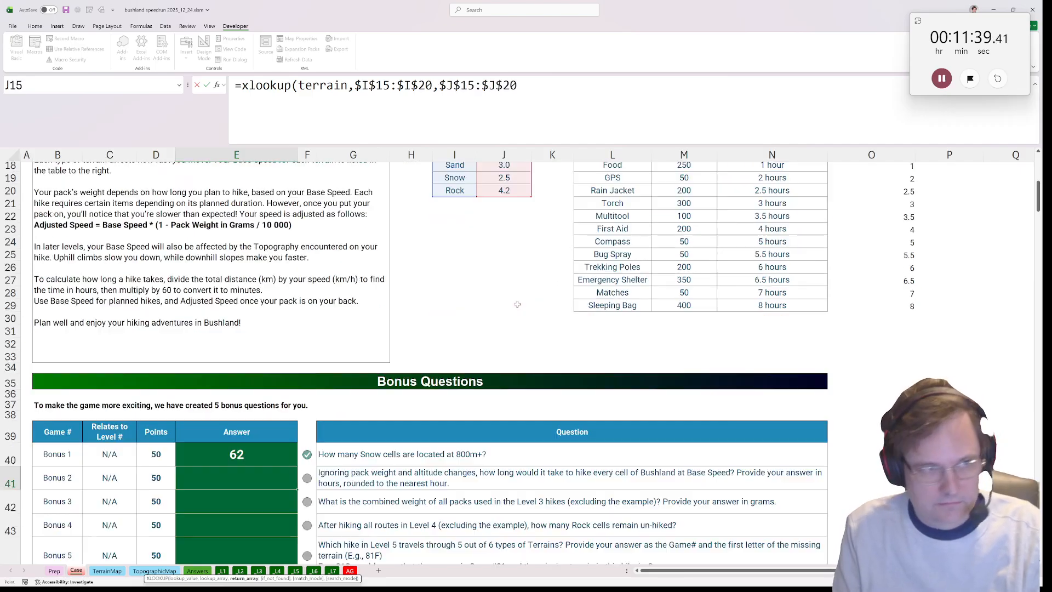
key("ctrl+Return")
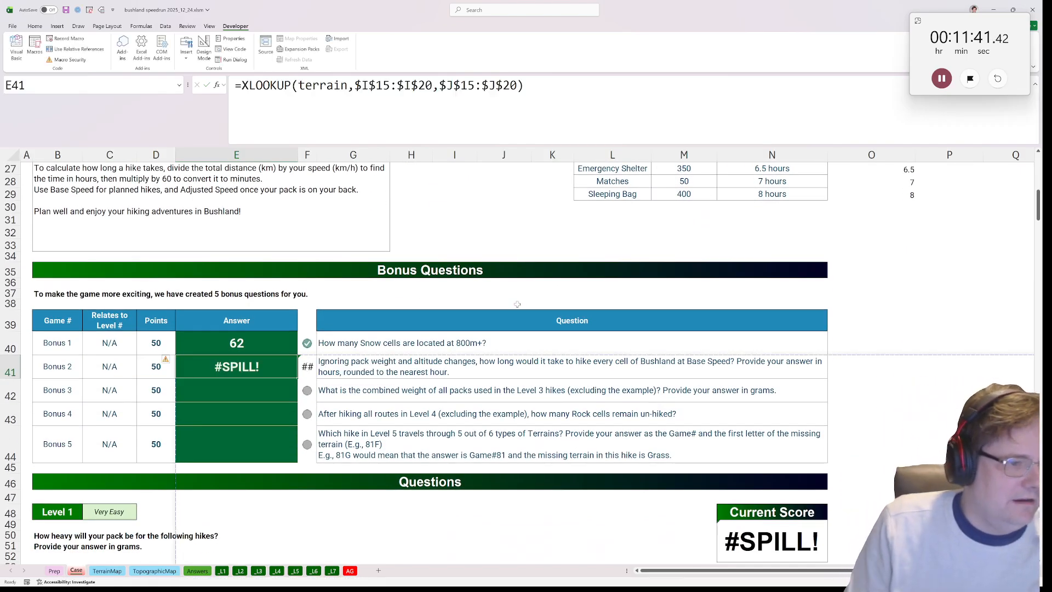
Divide 0.5 by the XLOOKUP in E41 to turn each cell's base speed into hiking hours
key("F2")
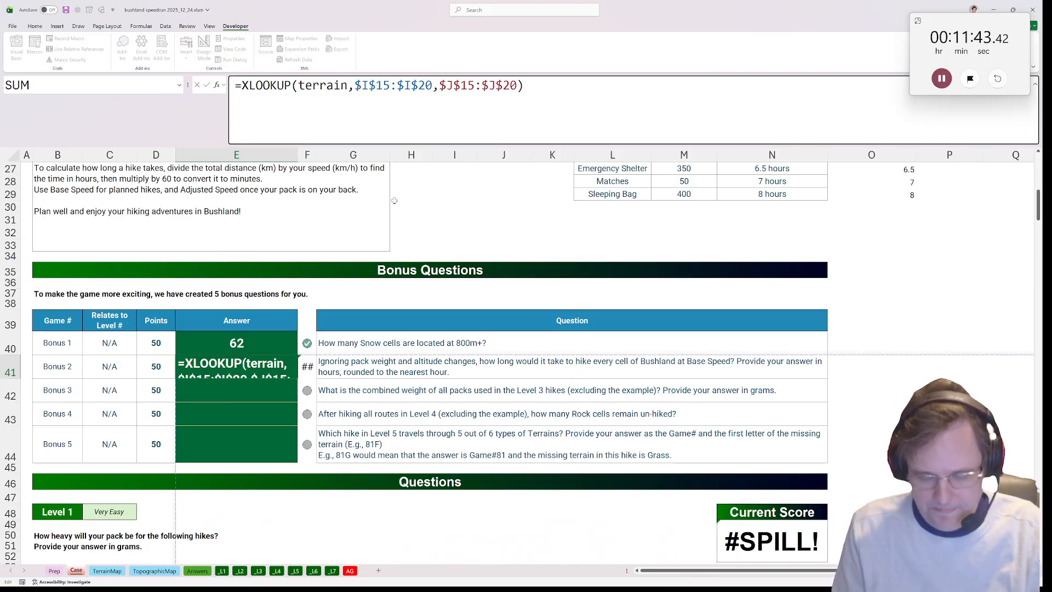
type("0.5/")
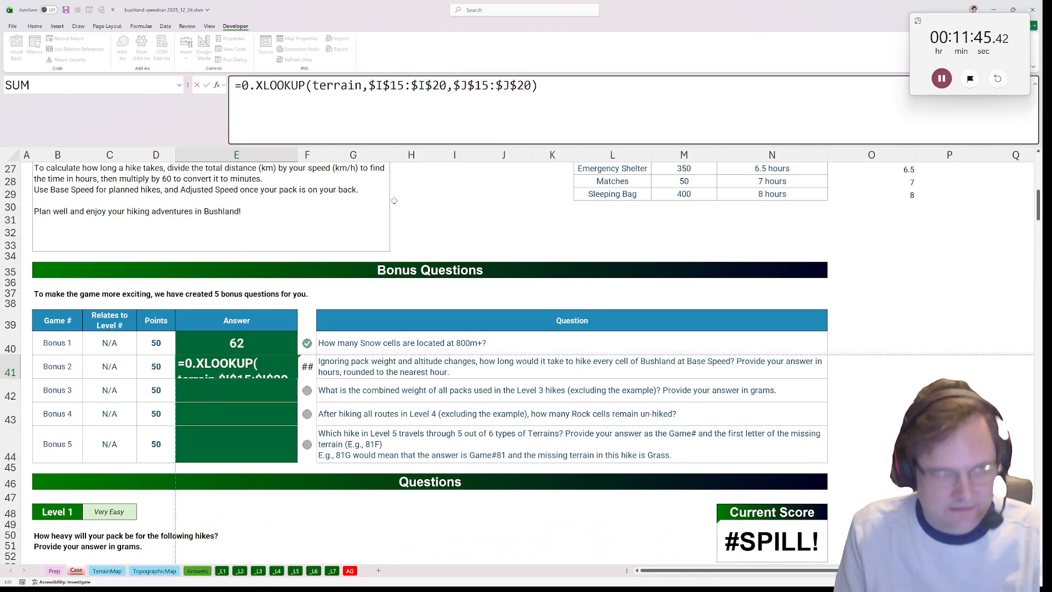
key("ctrl+Return")
key("Up")
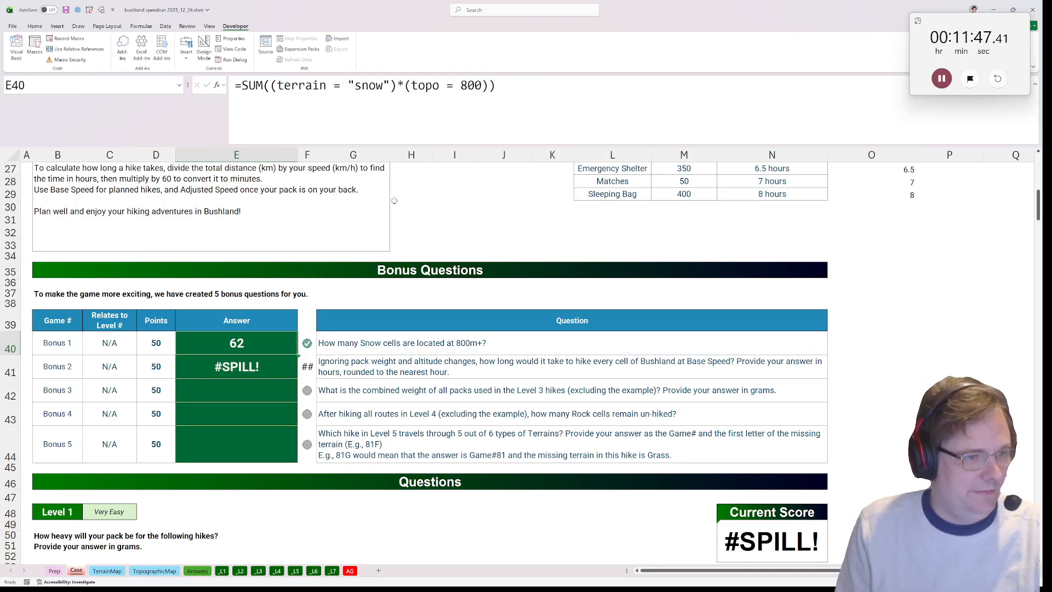
key("Down")
left_click_drag(242, 86, 254, 86)
type("s")
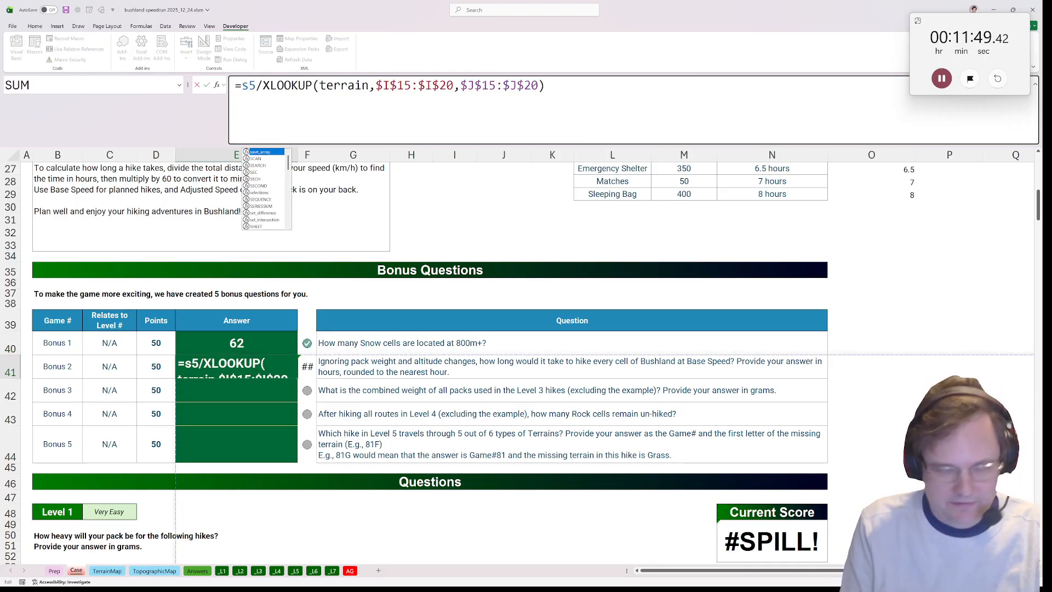
key("BackSpace")
type("0.")
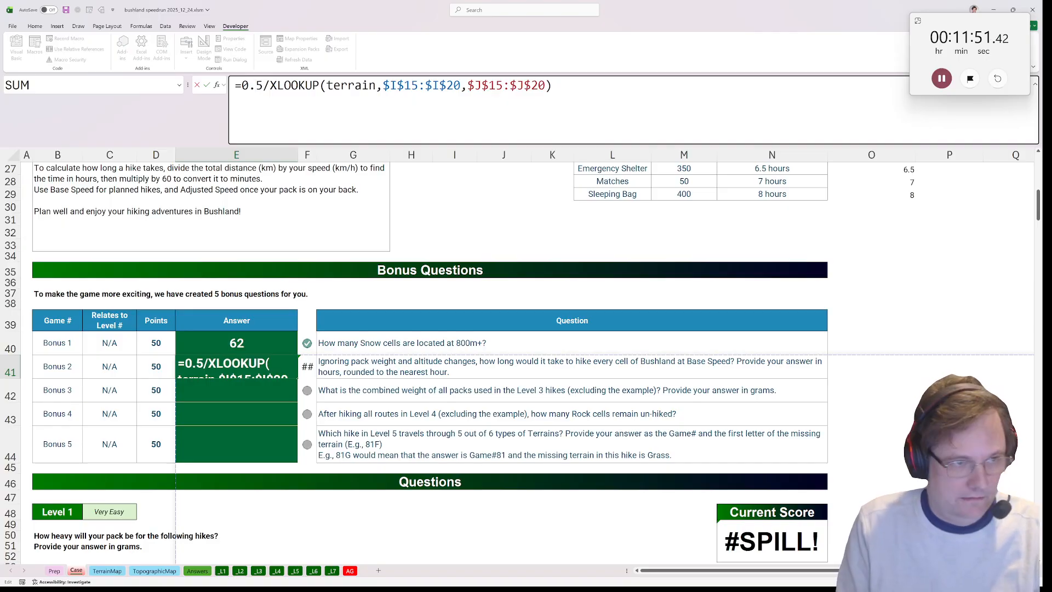
Wrap the Bonus 2 formula in E41 in SUM and in ROUND with 0 decimals to total the hours
type("sum(")
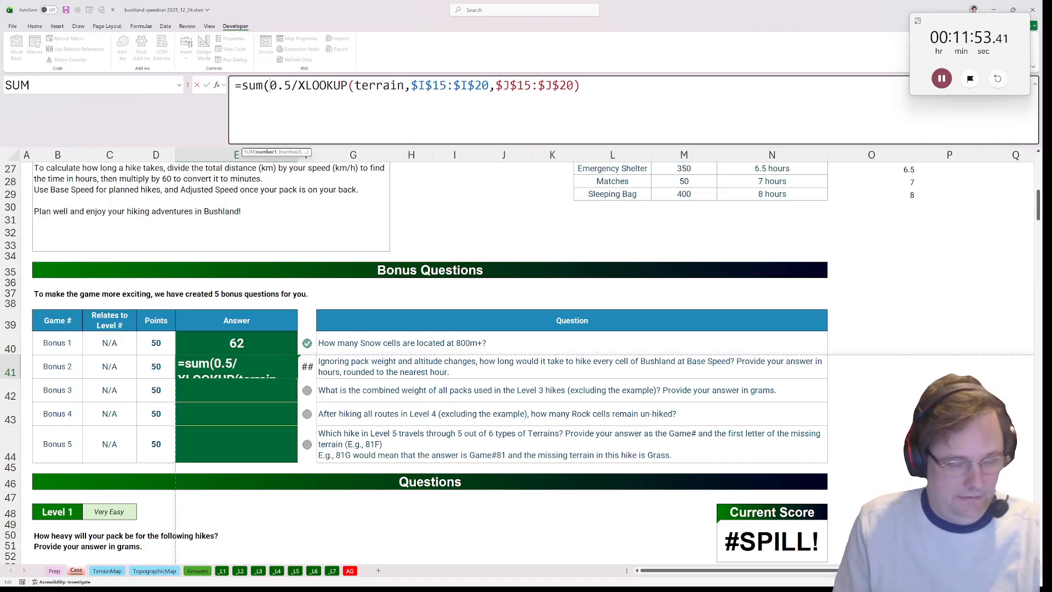
left_click(241, 85)
type("round(")
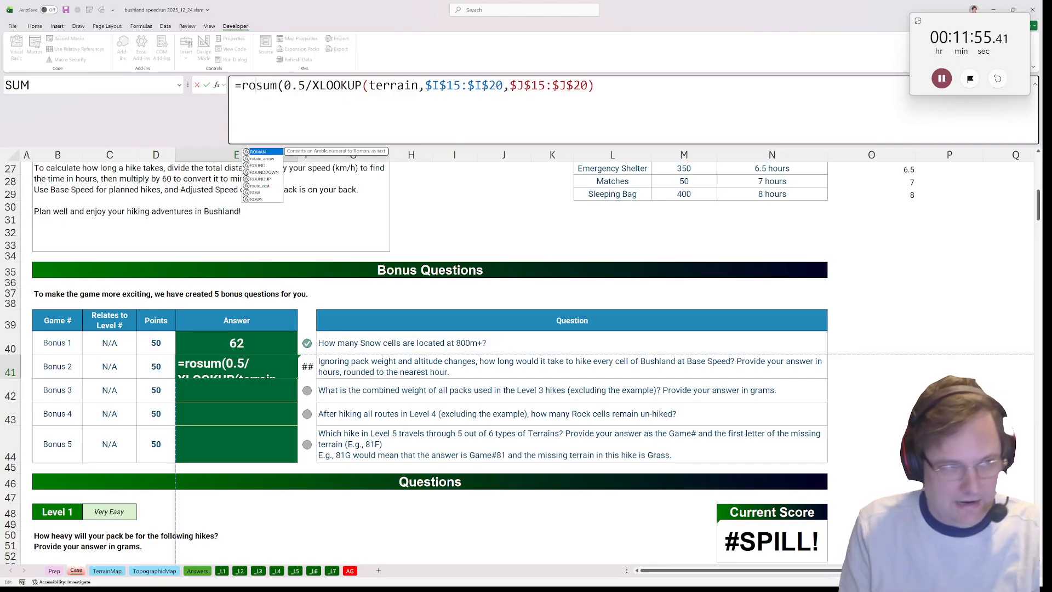
key("End")
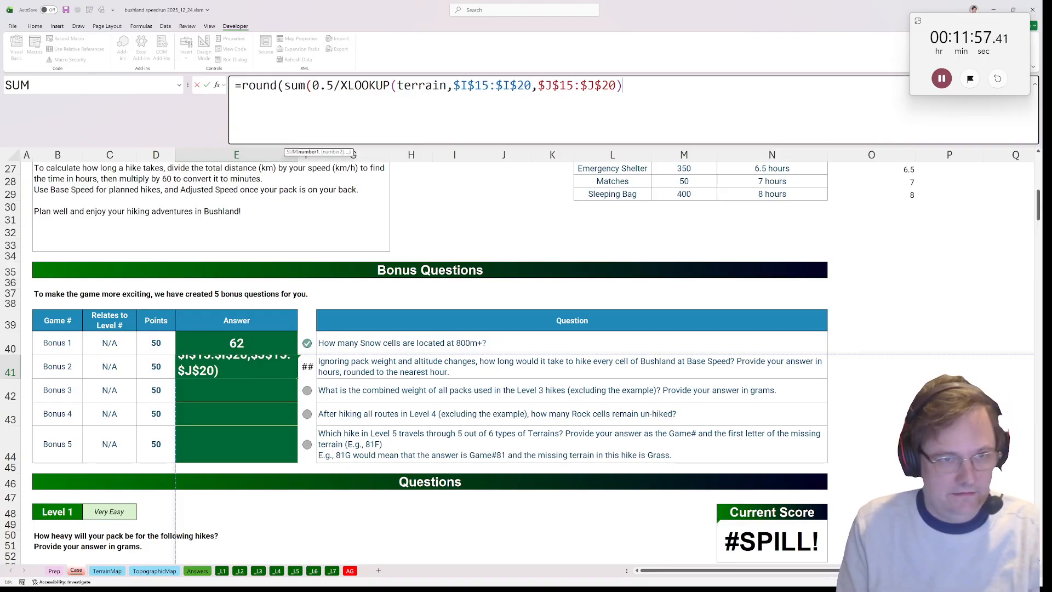
type("),0)")
key("Return")
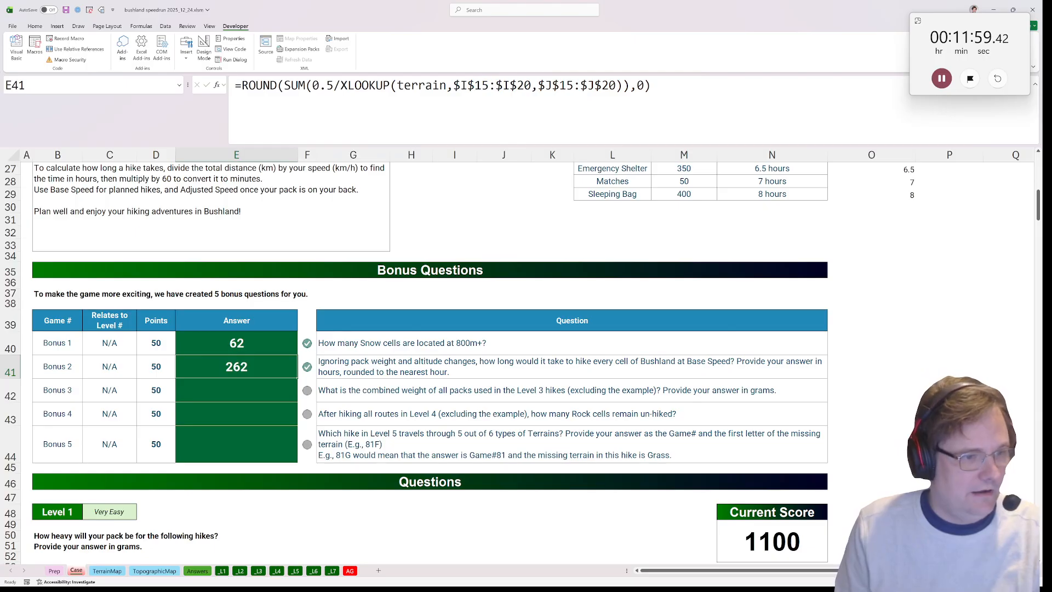
On the _L3 sheet, point B49 to the Grams value in M44 and turn on the what-if data table for games 41 to 60
left_click(257, 388)
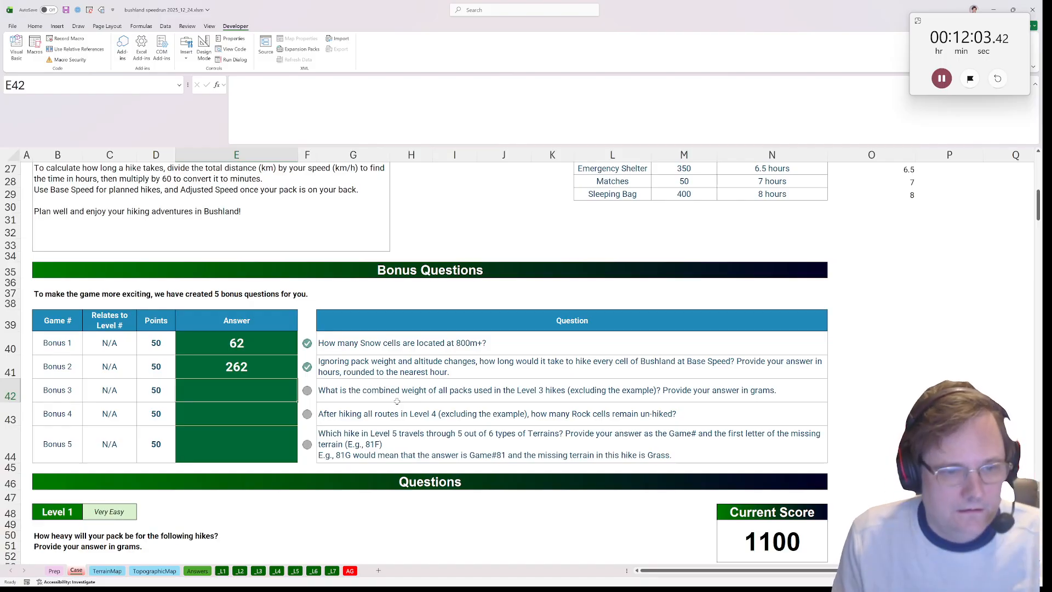
left_click(260, 571)
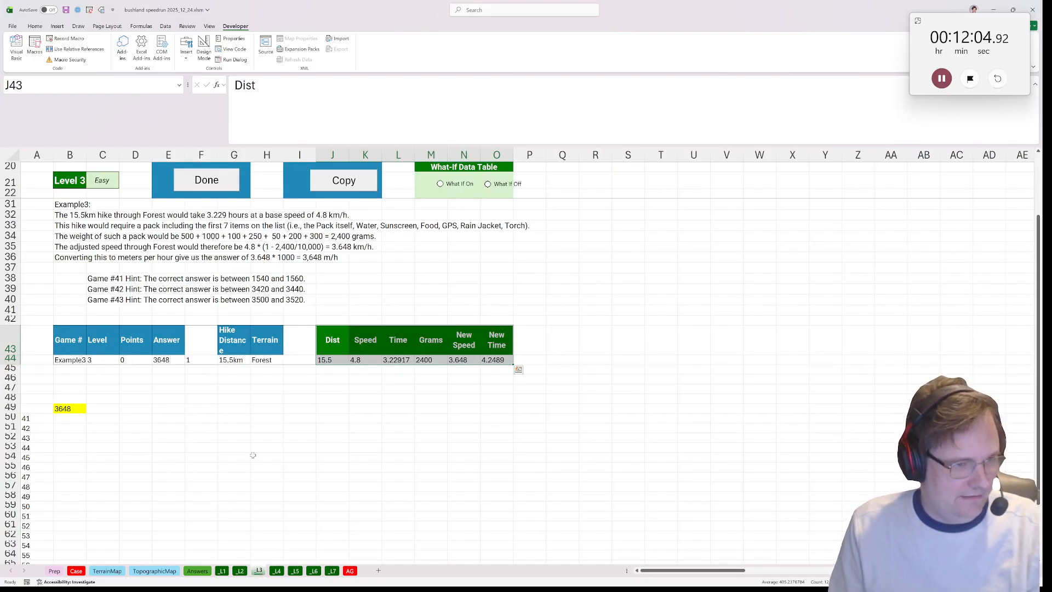
left_click(70, 410)
type("=")
left_click(430, 360)
key("Return")
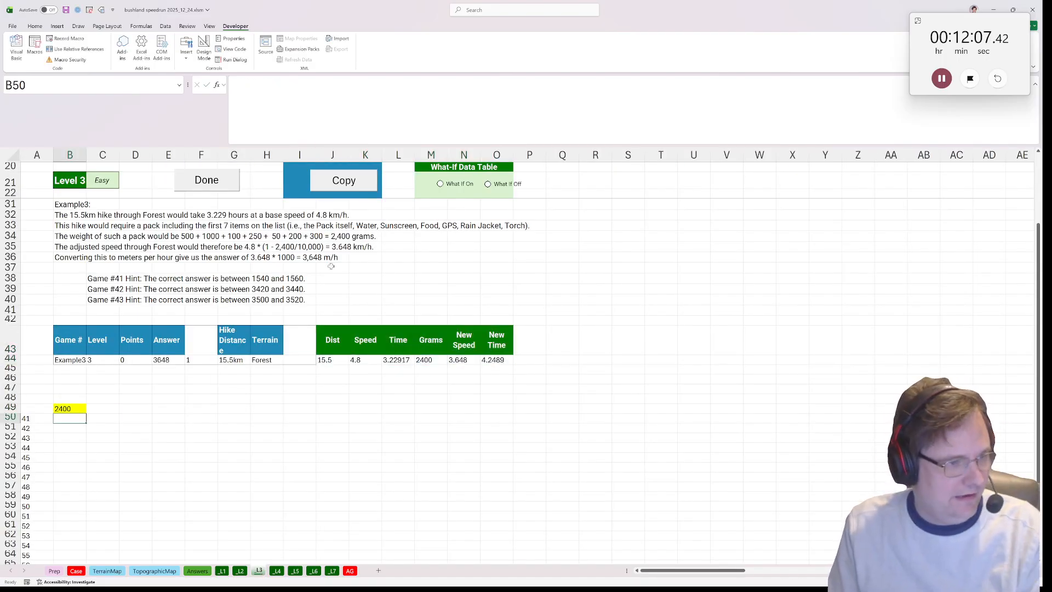
left_click(441, 184)
scroll(73, 361, "down", 2)
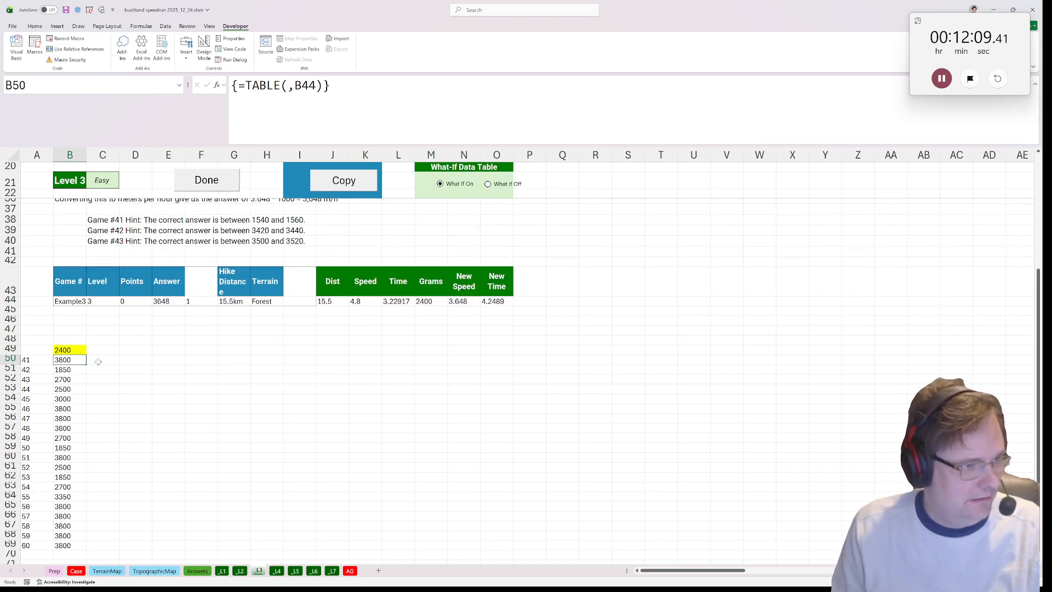
Total the Level 3 pack weights in B50:B69 and enter 63000 as the Bonus 3 answer in E42 of the Case sheet
key("ctrl+shift+Down")
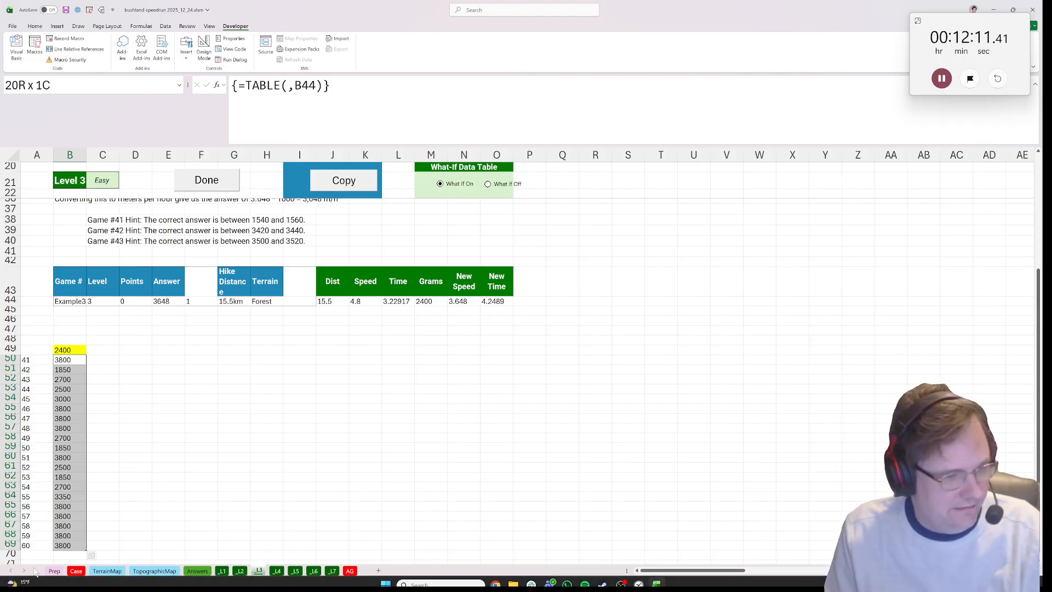
left_click(77, 570)
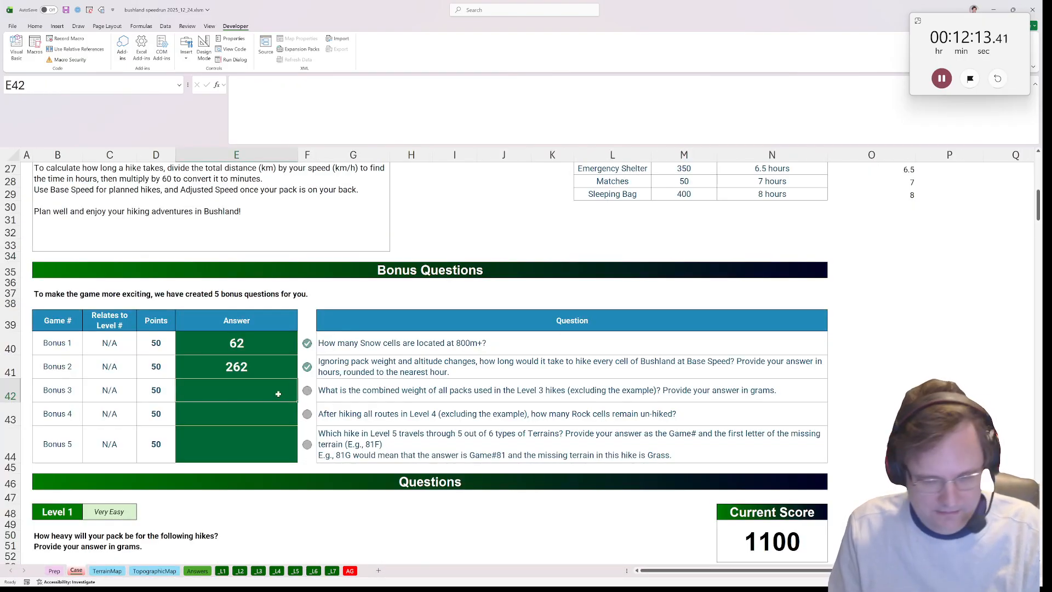
type("63000")
key("Return")
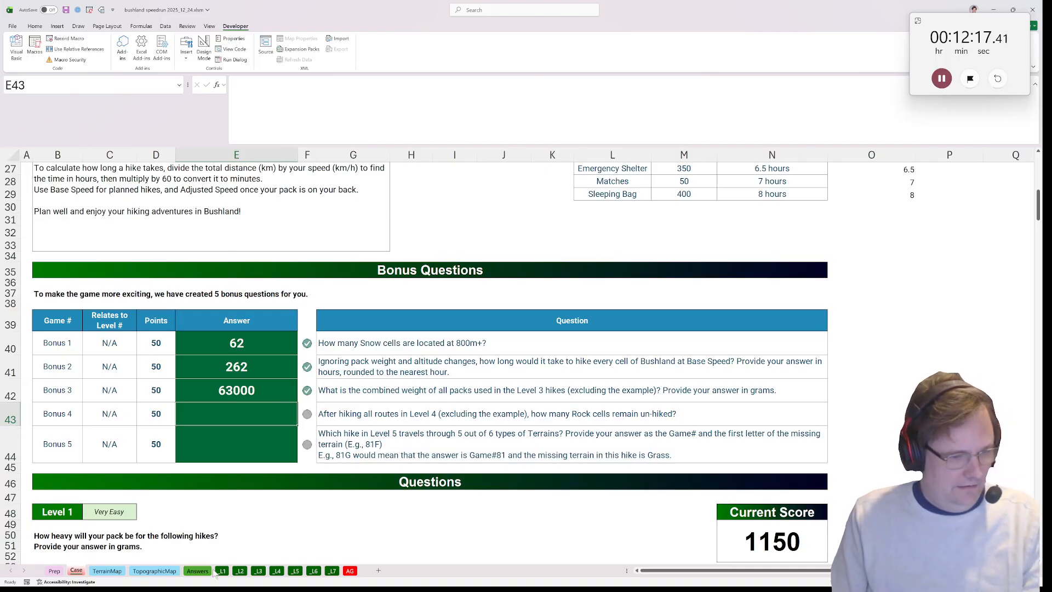
On the _L4 sheet, begin a FILTER formula in B49 that takes the route cells J44# and tests the terrains K44#
left_click(277, 571)
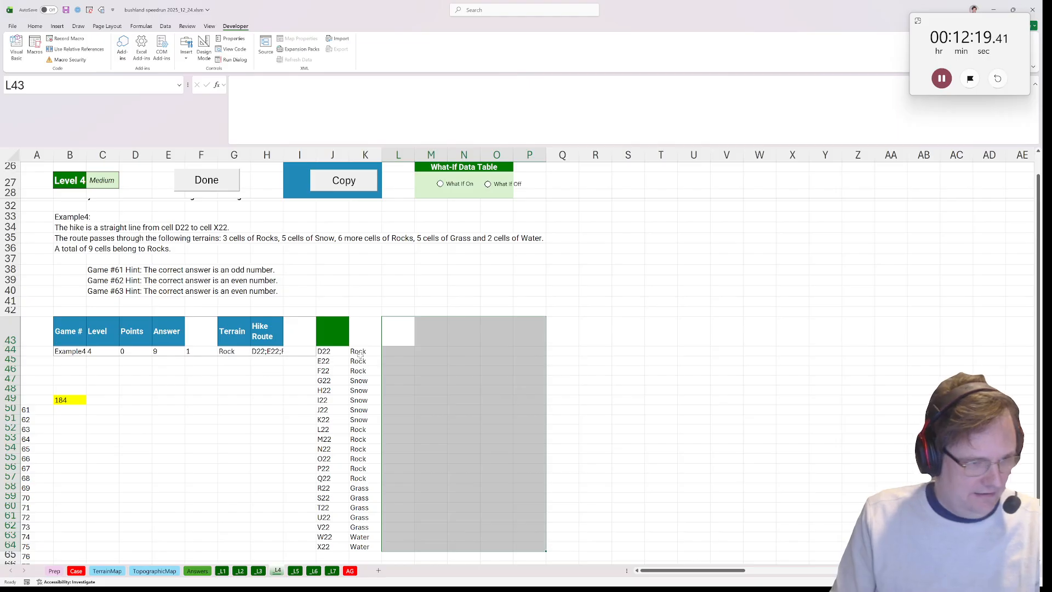
left_click(79, 397)
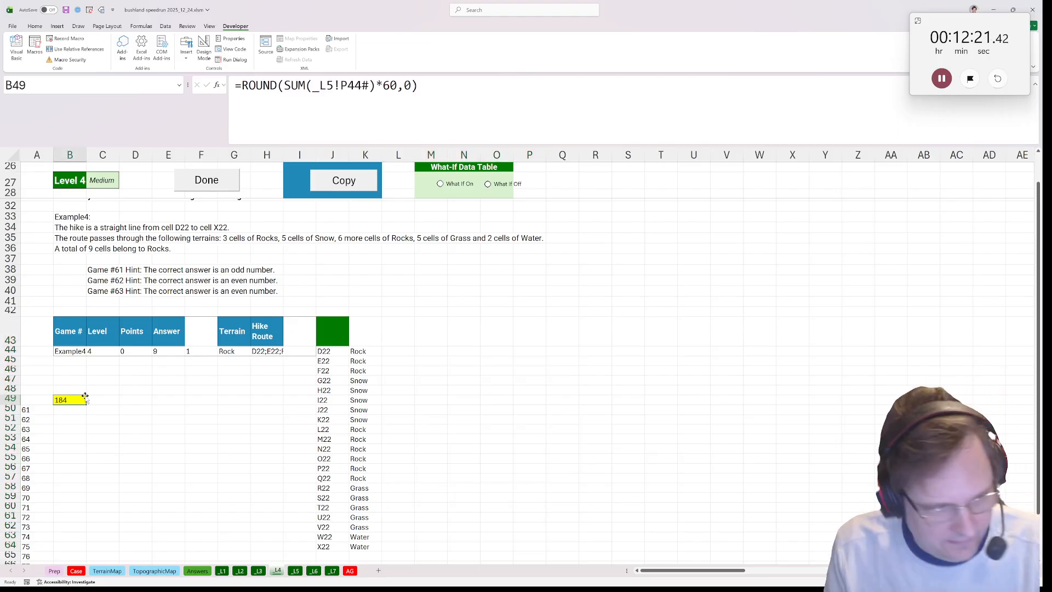
type("=filter(")
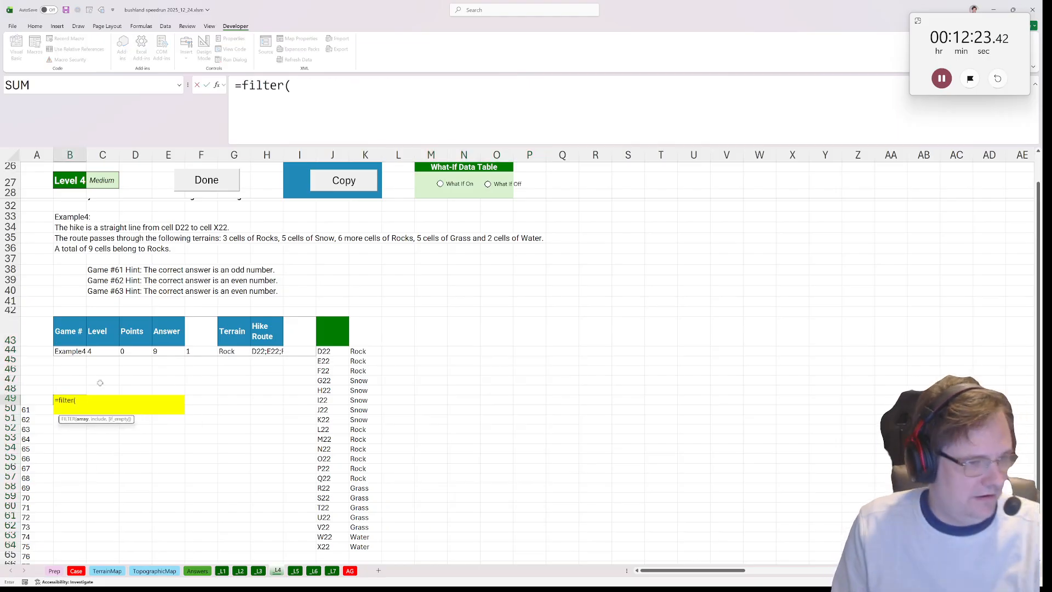
left_click_drag(351, 359, 363, 546)
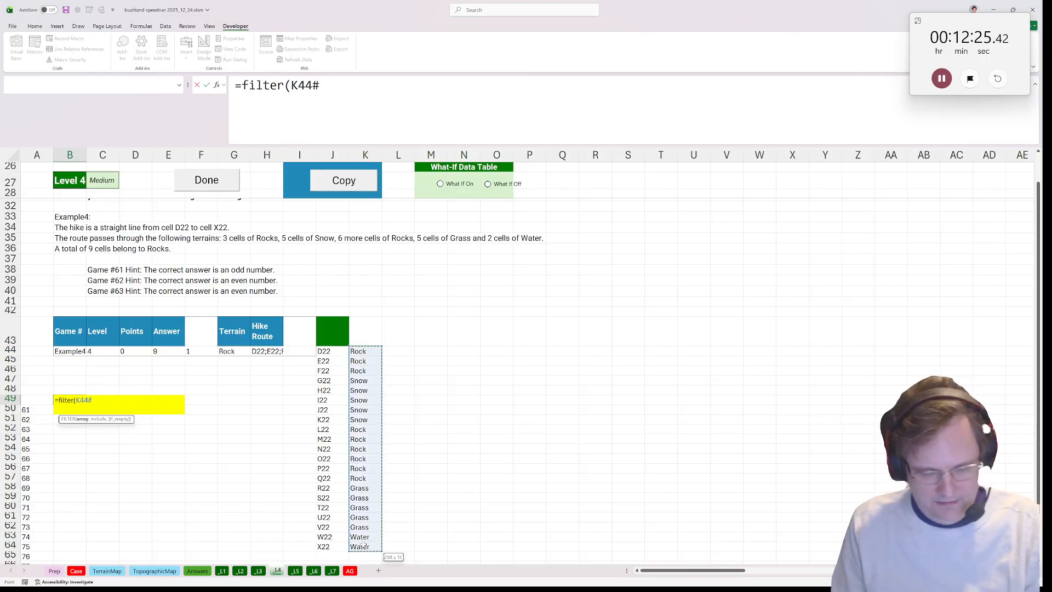
left_click_drag(325, 352, 333, 534)
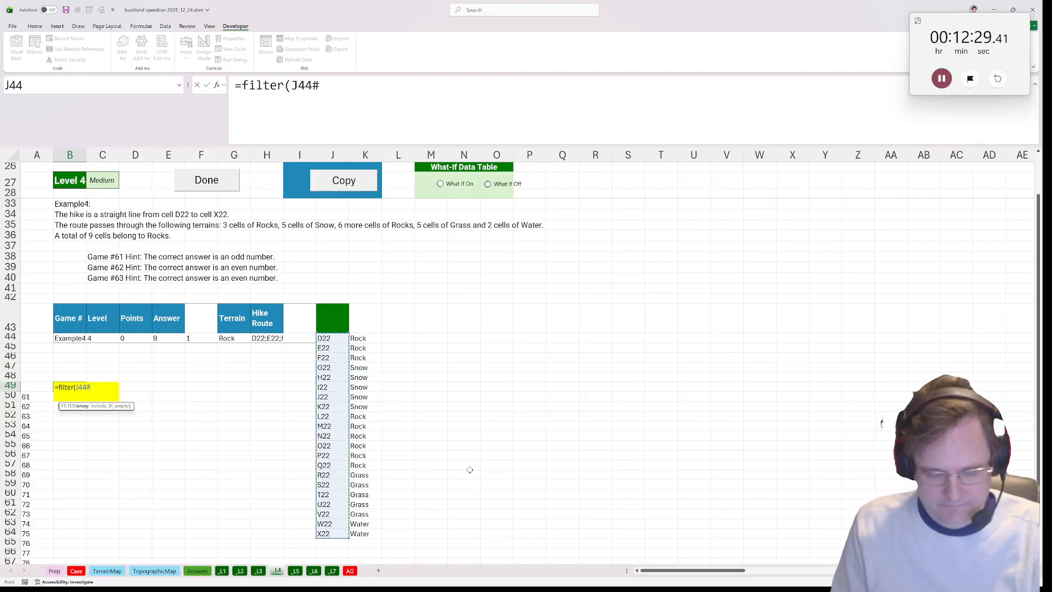
type(",")
left_click_drag(366, 341, 361, 534)
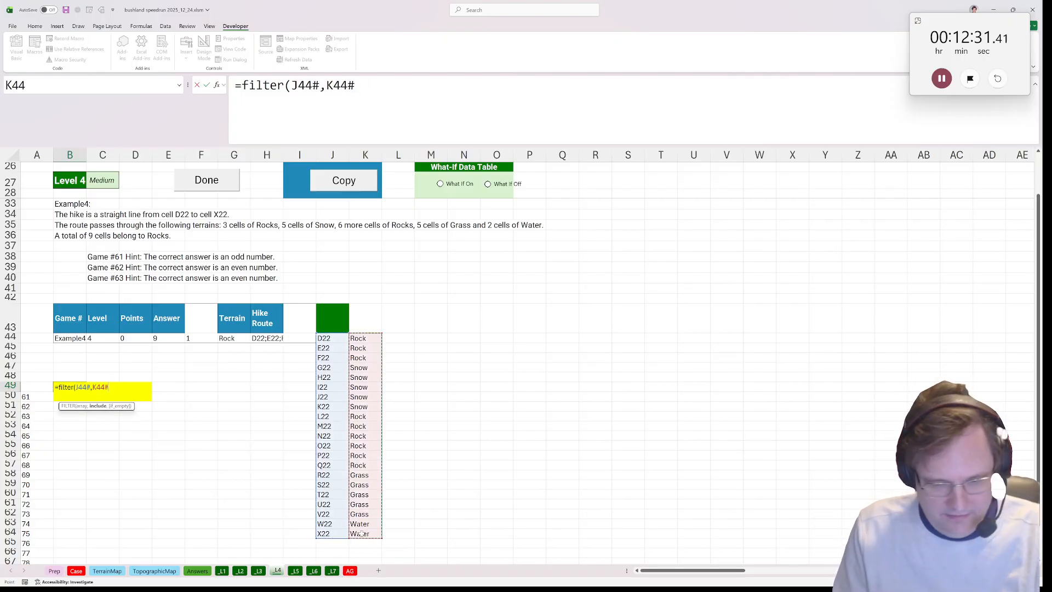
Complete the B49 formula with the condition K44#="Rock" so it returns only the Rock cells of the route
type("='Roc")
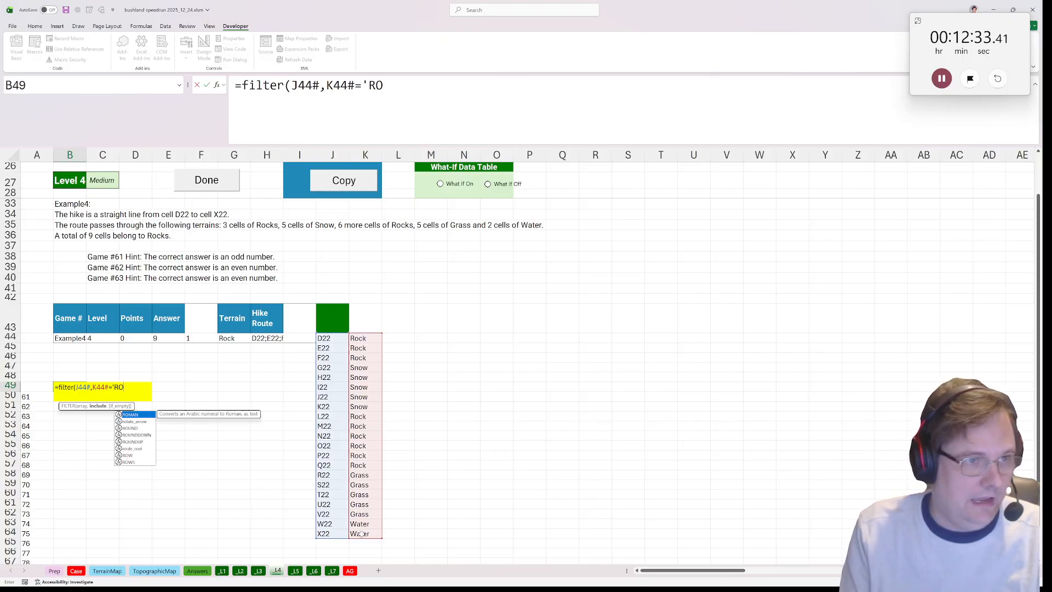
key("BackSpace")
key("BackSpace")
type("roc")
key("BackSpace")
key("BackSpace")
key("BackSpace")
type("o")
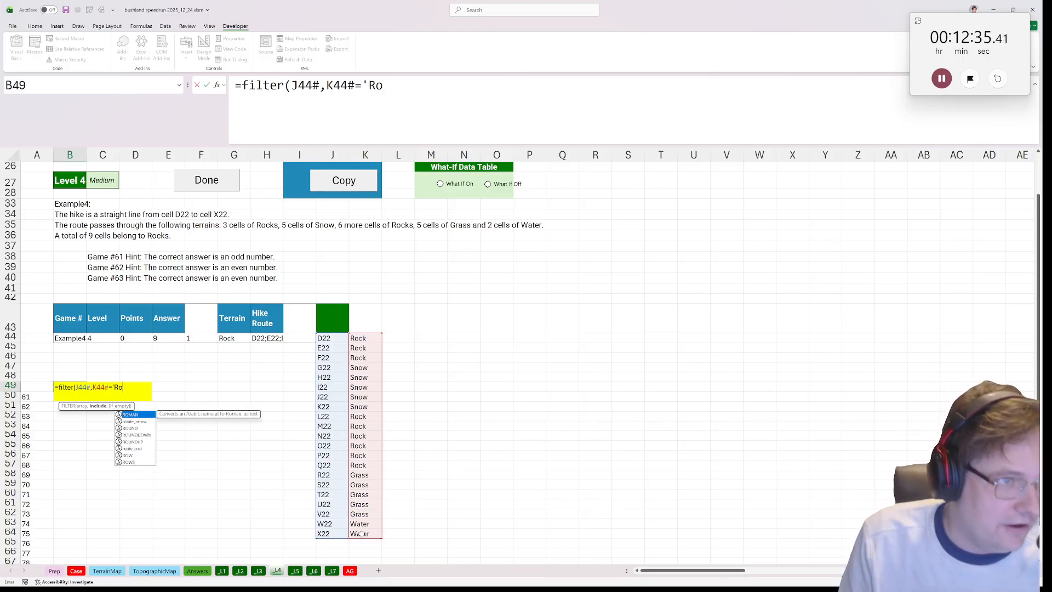
type("ck\")")
key("Return")
key("Return")
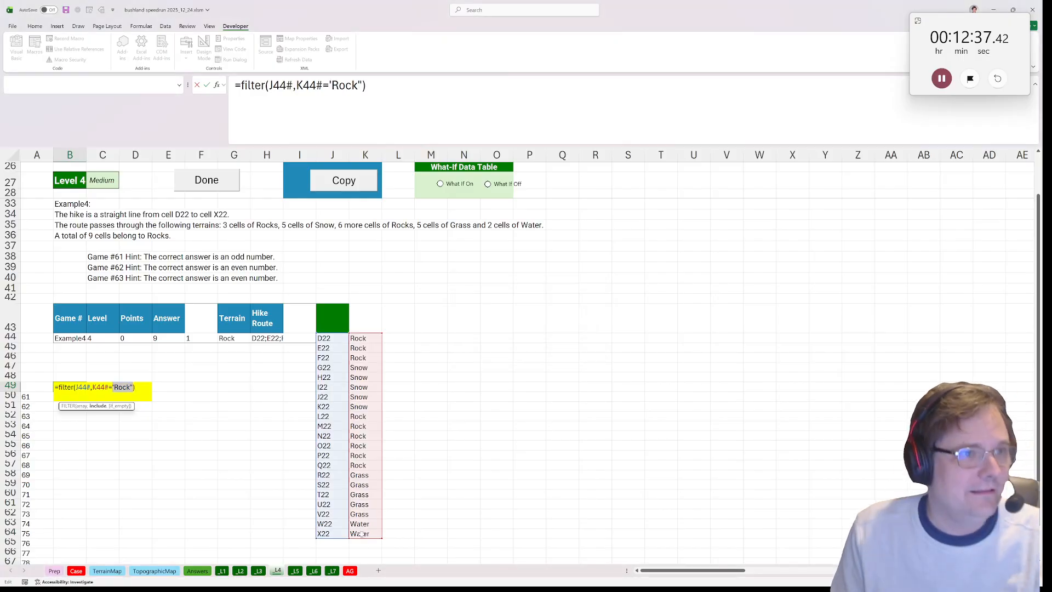
left_click(333, 86)
key("BackSpace")
key("Return")
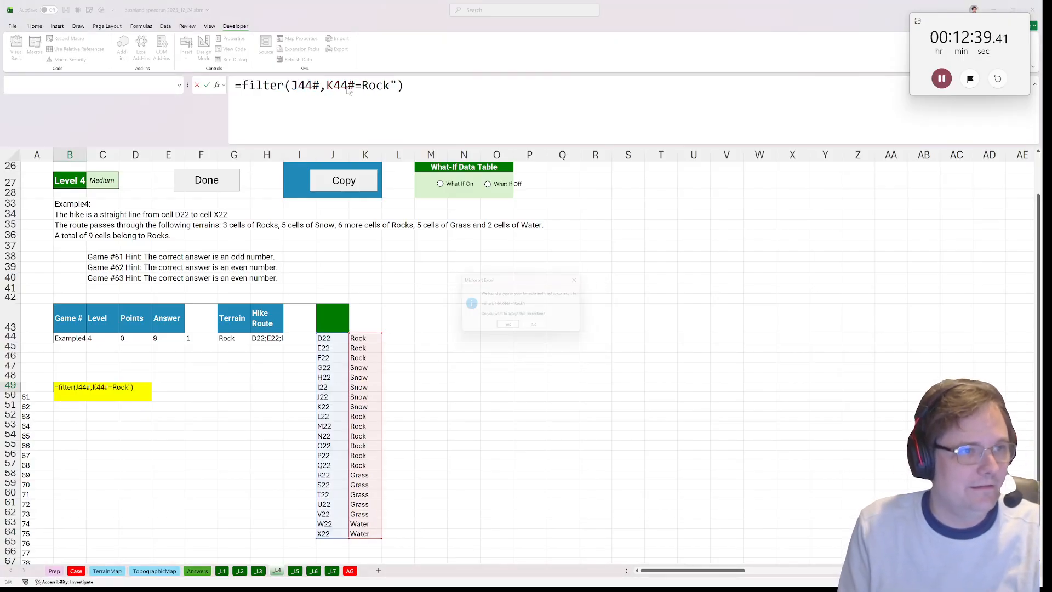
key("Return")
Wrap the FILTER in B49 in save_array and turn on the what-if data table for games 61 to 80
key("Up")
key("Up")
key("Up")
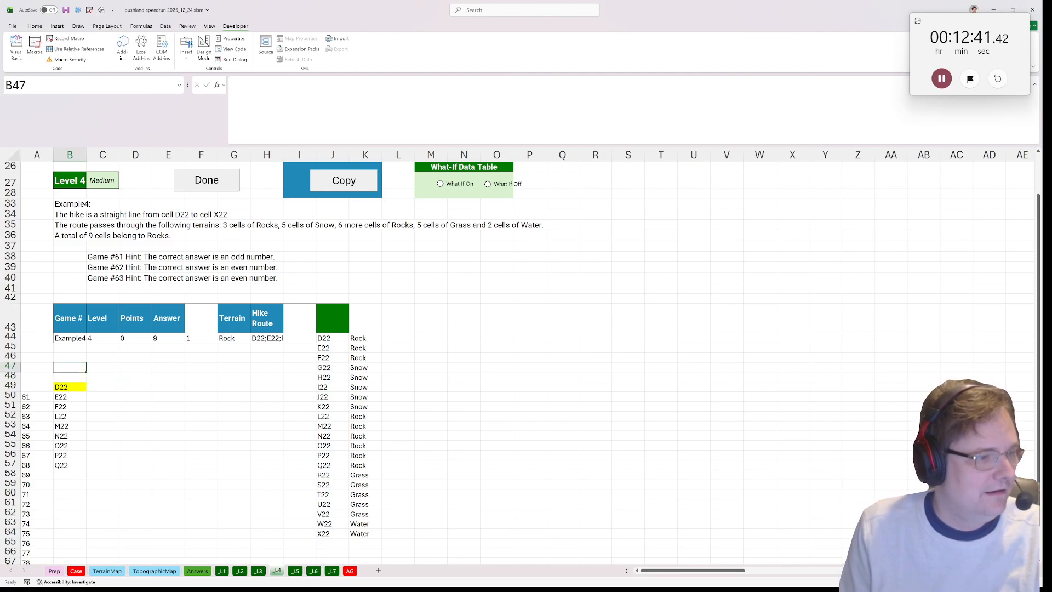
key("Down")
key("Down")
left_click(242, 86)
type("save_array(")
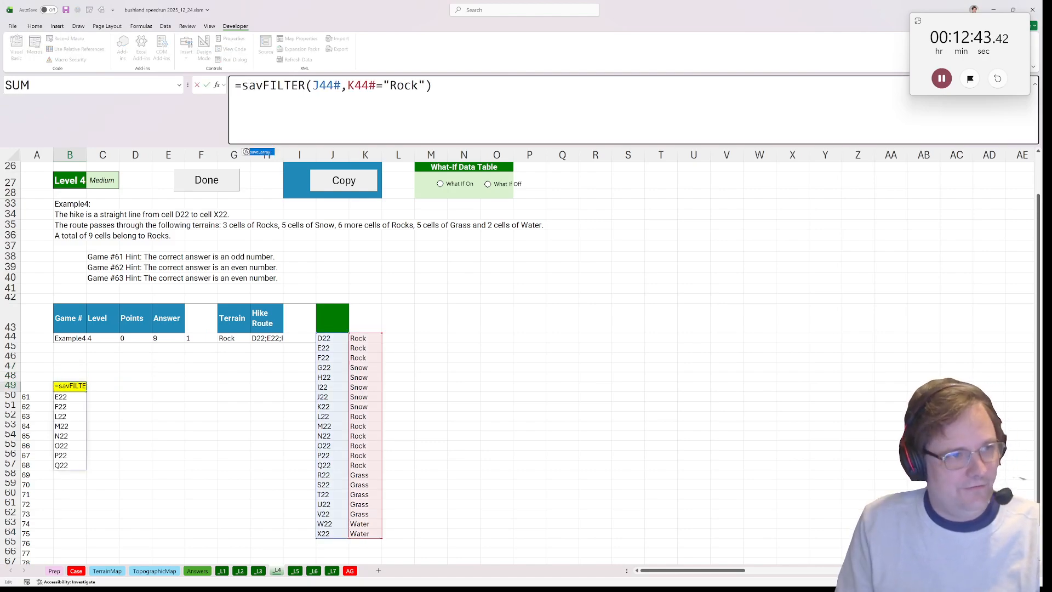
type(")")
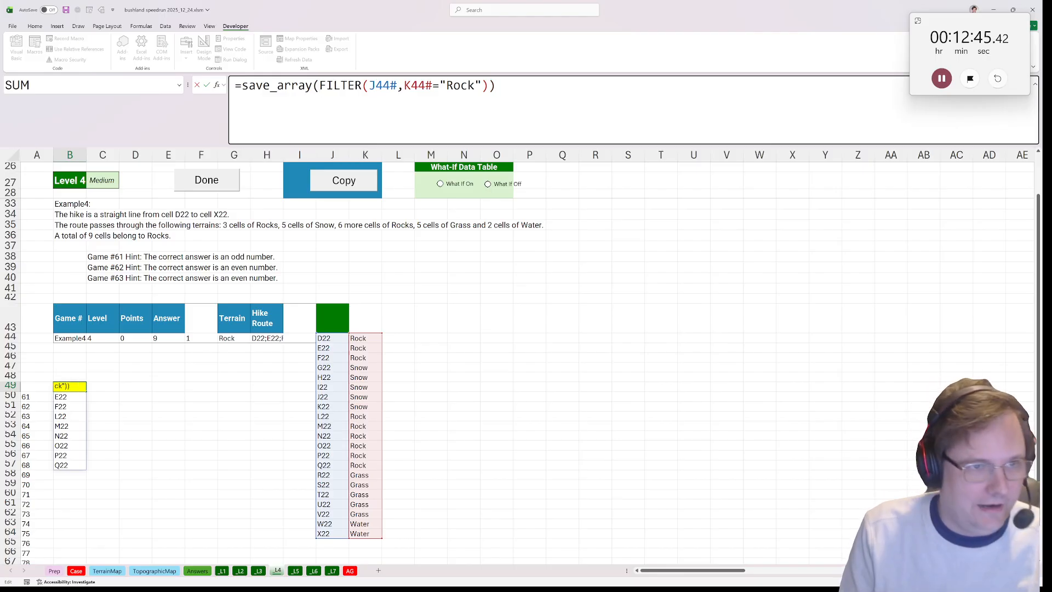
key("ctrl+Return")
left_click(469, 185)
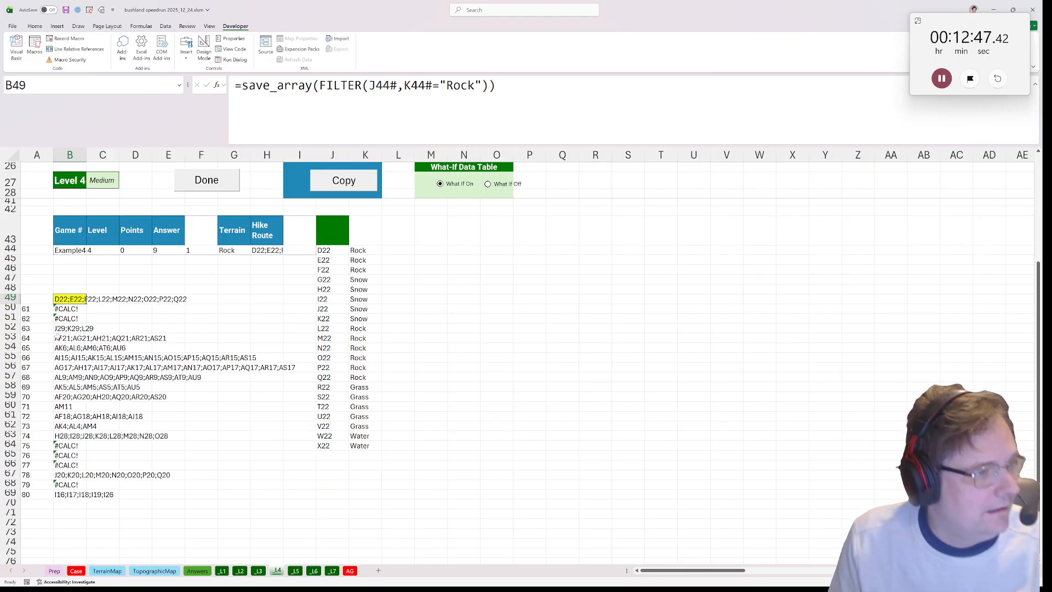
Copy the data table results B50:B69 and paste them as values on the TerrainMap sheet starting at BD2
left_click_drag(69, 308, 78, 500)
key("ctrl+c")
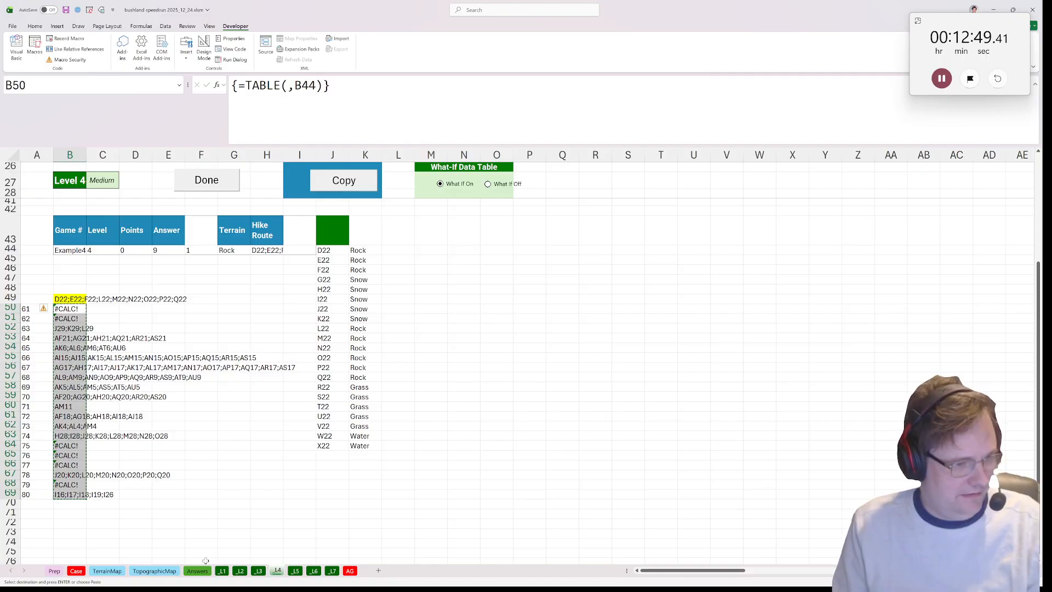
left_click(107, 571)
left_click(861, 184)
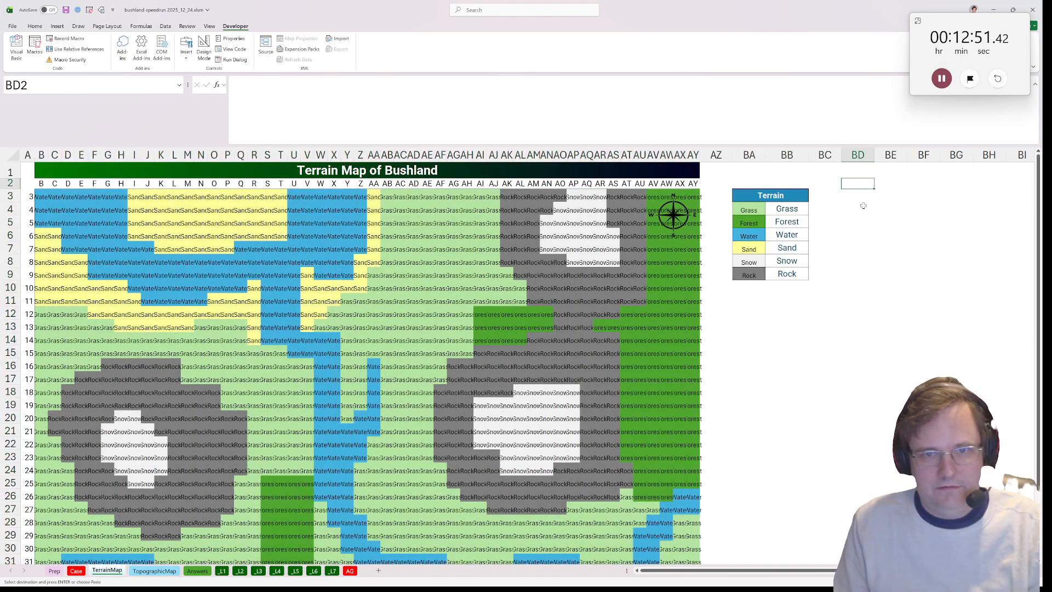
key("ctrl+shift+v")
Clear the #CALC! entries in BD2:BD3, BD16:BD18 and BD20
left_click_drag(862, 184, 862, 190)
key("Delete")
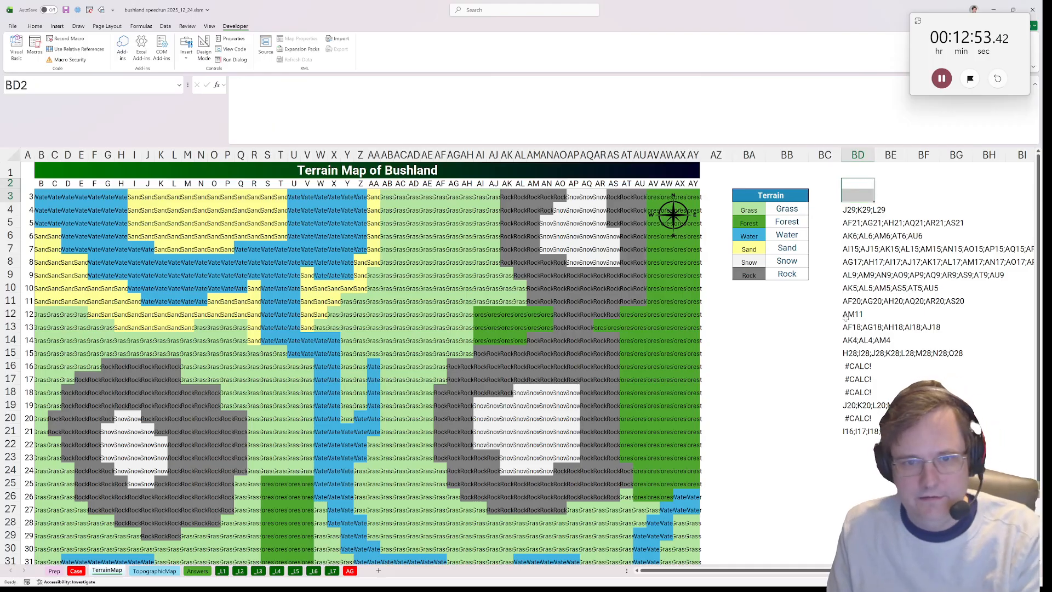
left_click_drag(856, 364, 856, 393)
key("Delete")
left_click(857, 418)
key("Delete")
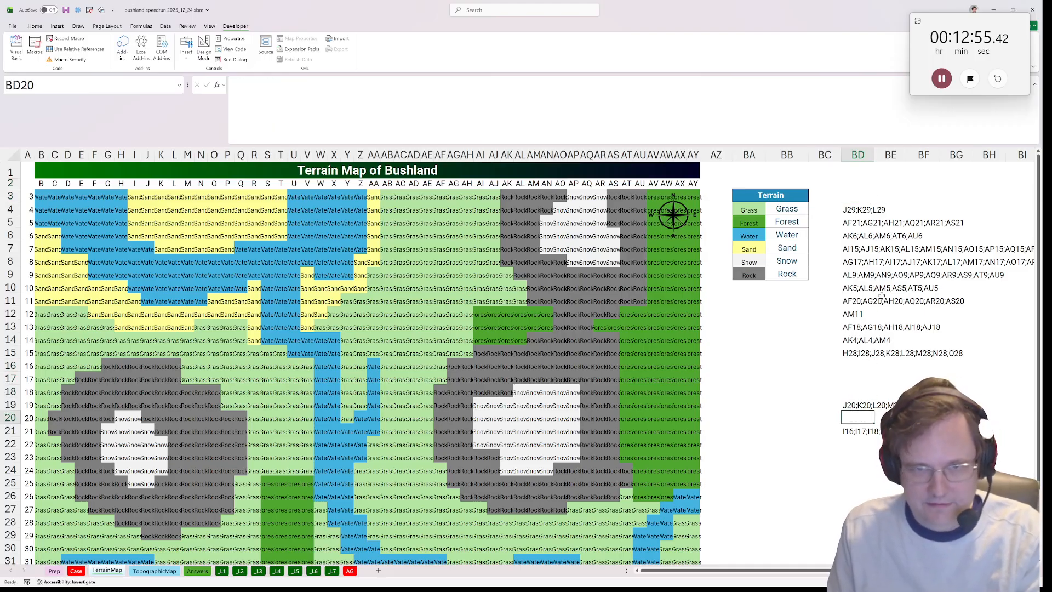
Enter =load_array(BD4) in BE4 to split the first hike's Rock cells into separate cells
left_click(874, 209)
left_click(888, 210)
type("=lopad")
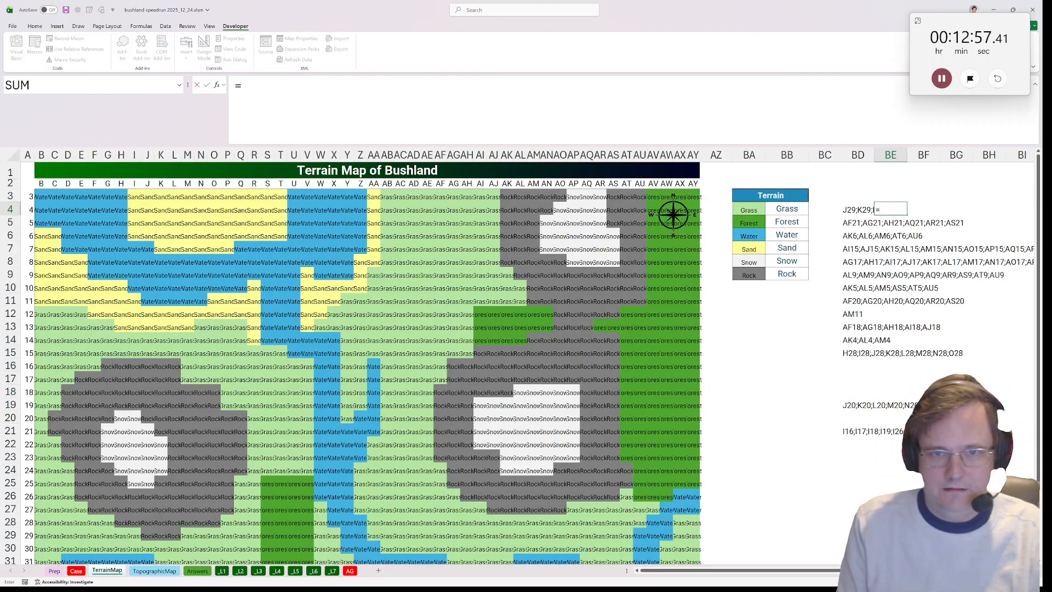
key("BackSpace")
key("BackSpace")
key("BackSpace")
type("ad_array(")
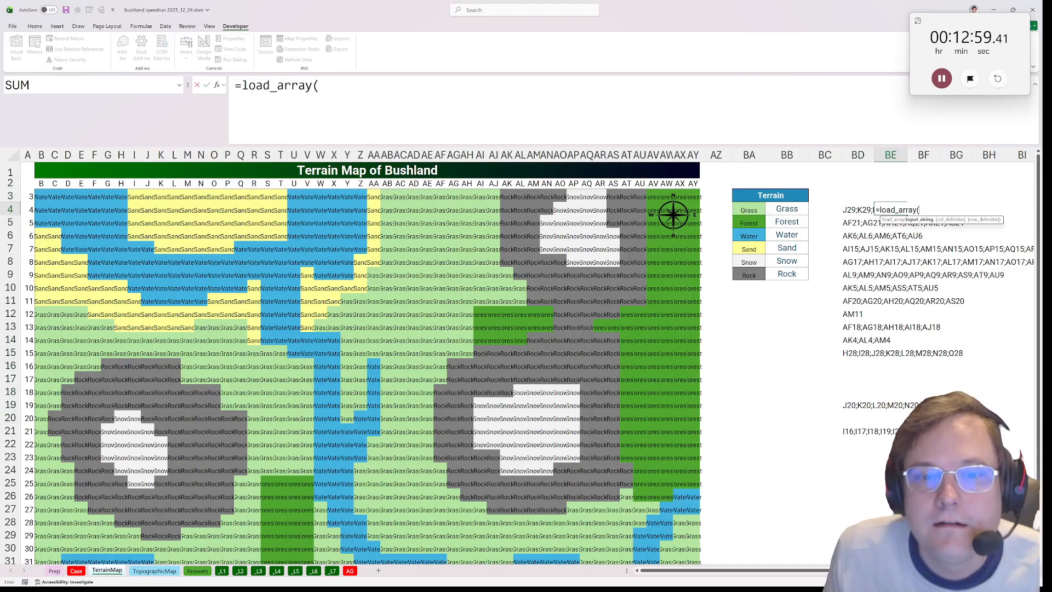
left_click(863, 210)
key("Return")
key("Up")
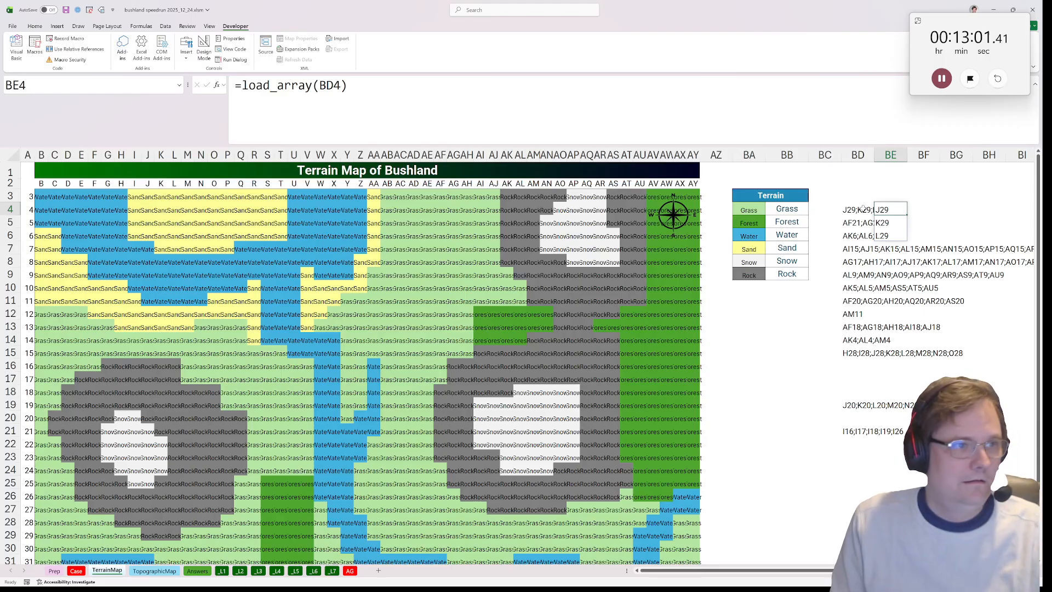
Wrap the BE4 formula in TOROW and copy it down to BE21
left_click(240, 85)
type("torow9")
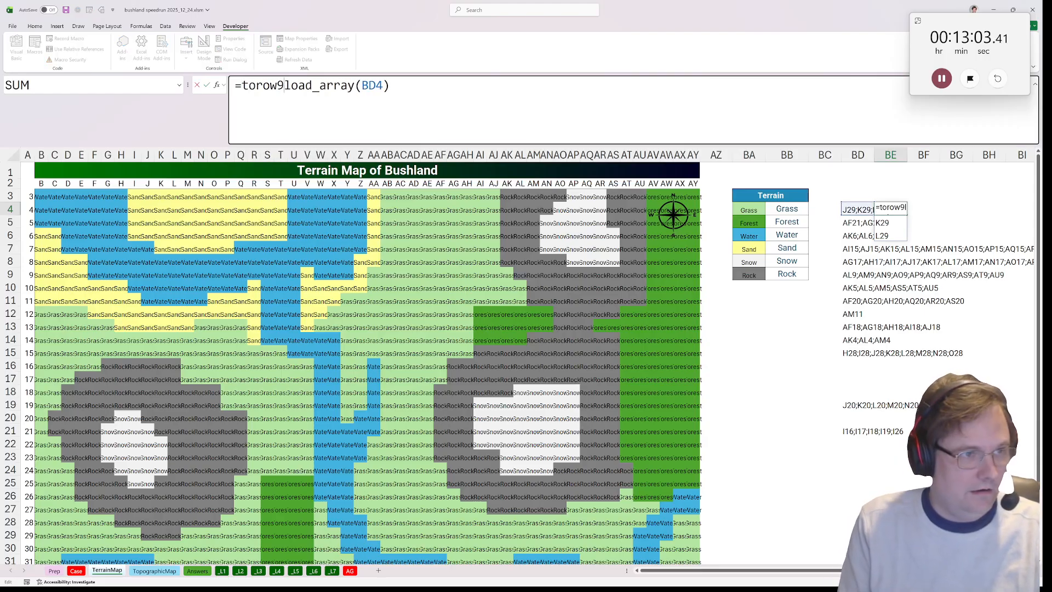
key("BackSpace")
type("(")
key("End")
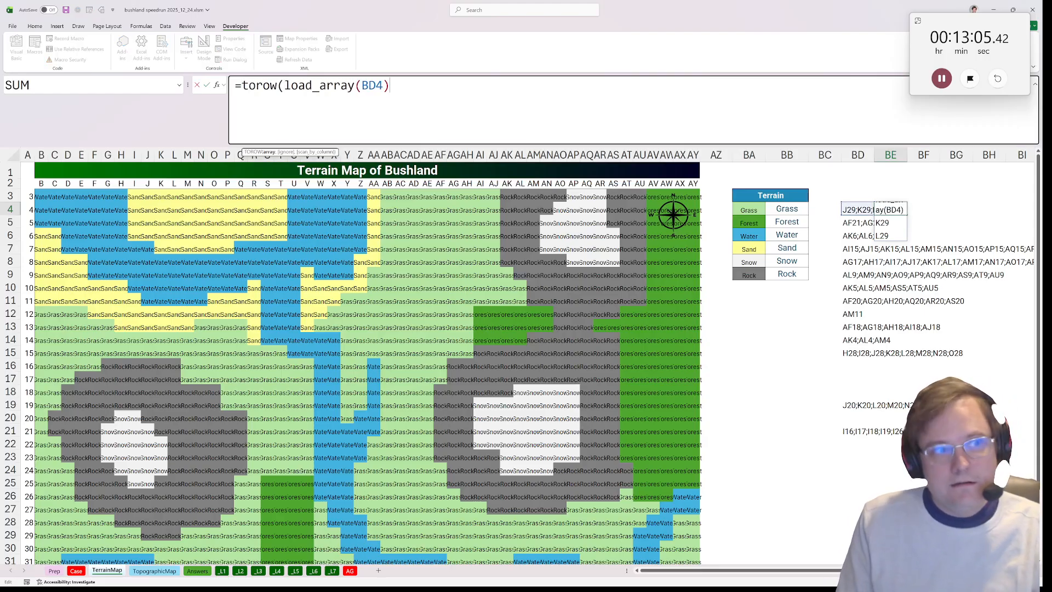
type(")")
key("ctrl+Return")
key("ctrl+c")
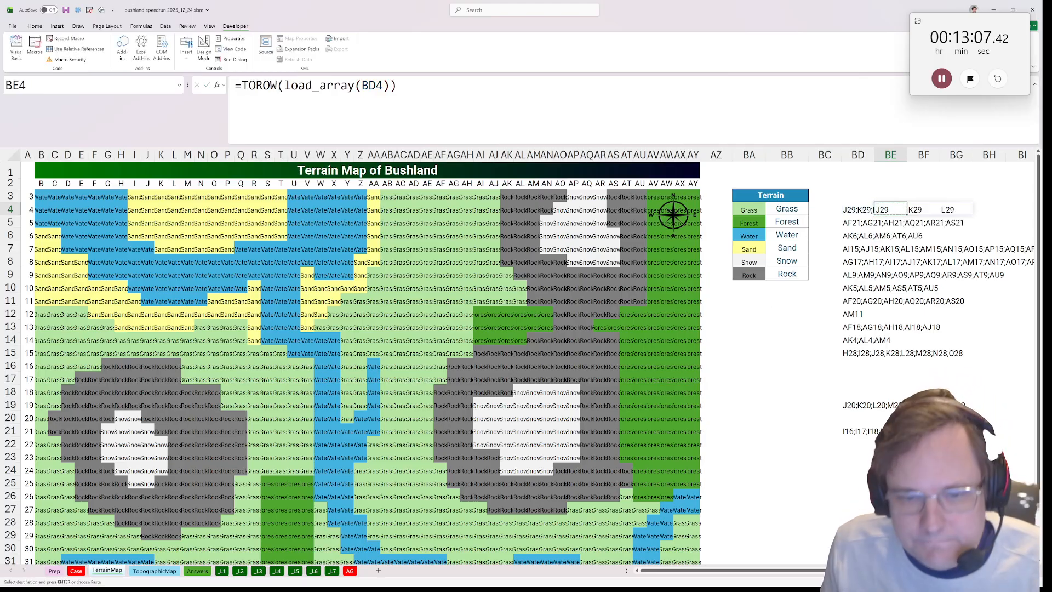
left_click(891, 432, "shift")
key("ctrl+v")
Enter an xtocol formula in BB24 on the terrain range to list every map cell address with its terrain
left_click(793, 467)
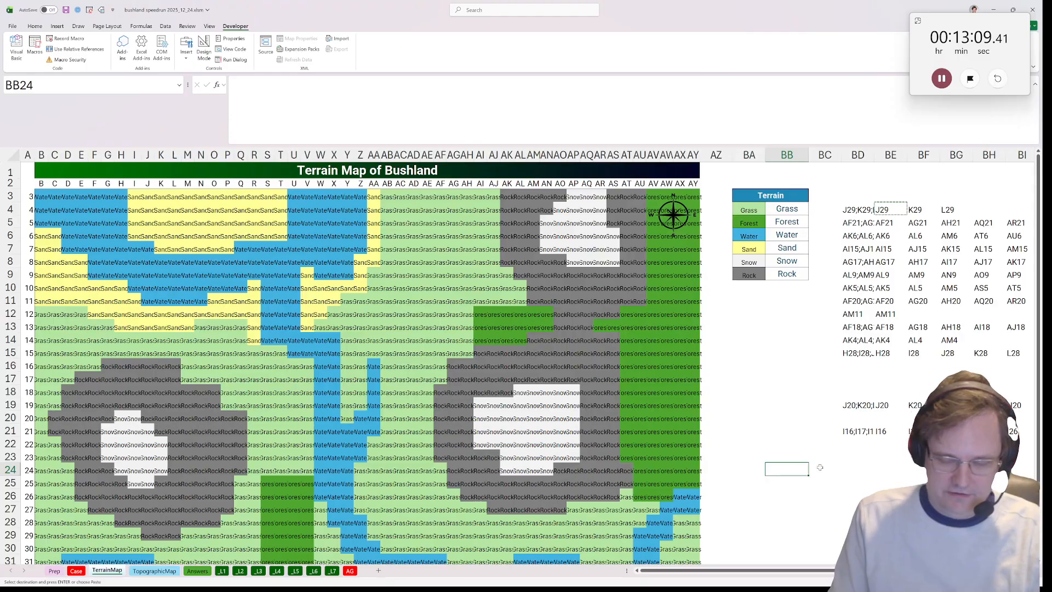
key("Escape")
type("=xtocol(")
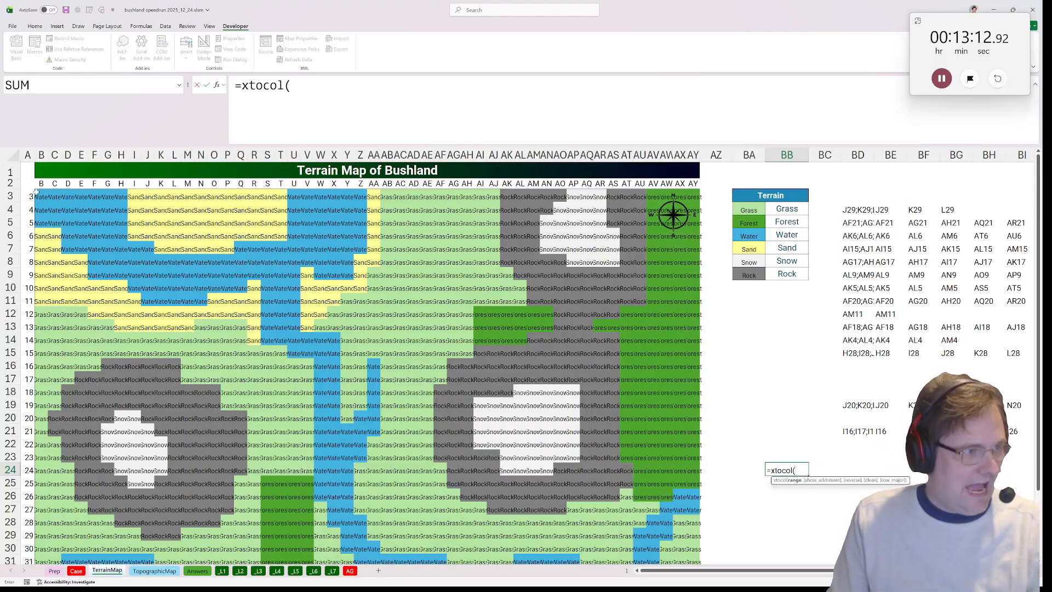
left_click_drag(39, 196, 701, 377)
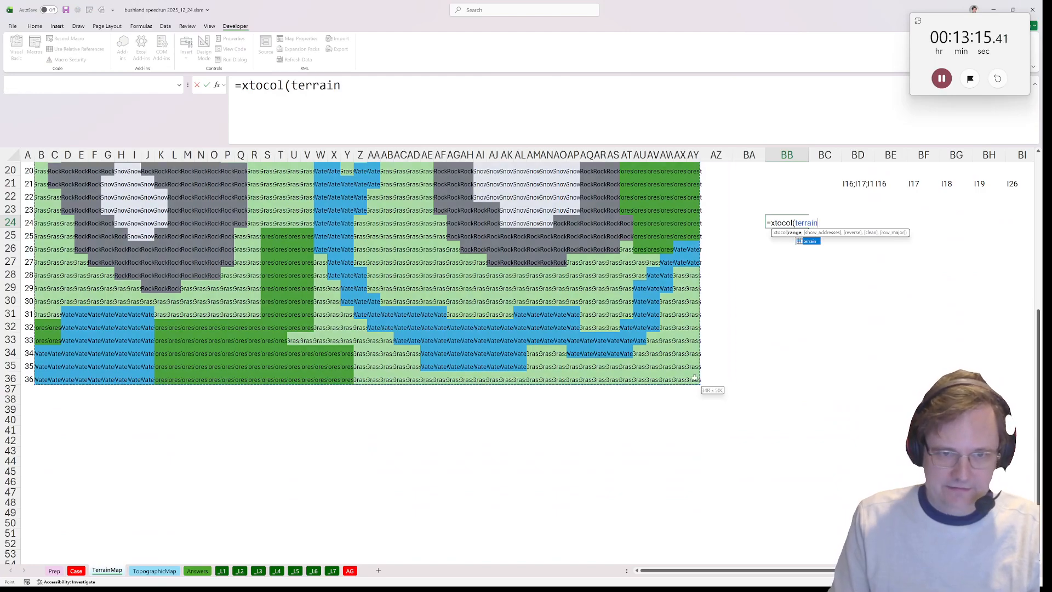
key("Return")
Enter =exists($BD$4:$BQ$22,BB24) in BD24 and fill it down beside the list of map cells
left_click(859, 316)
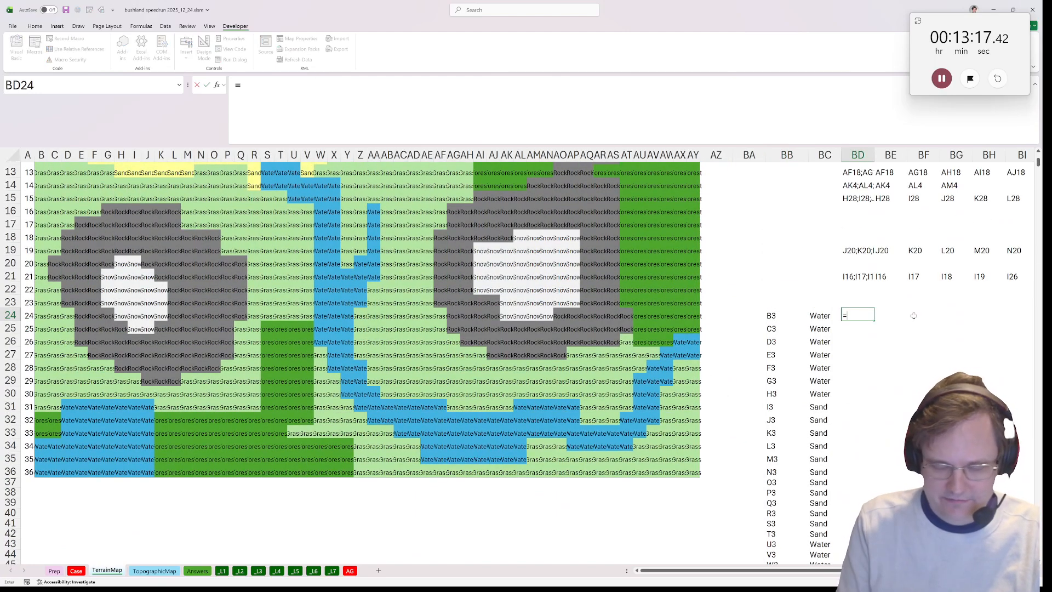
type("=exists(")
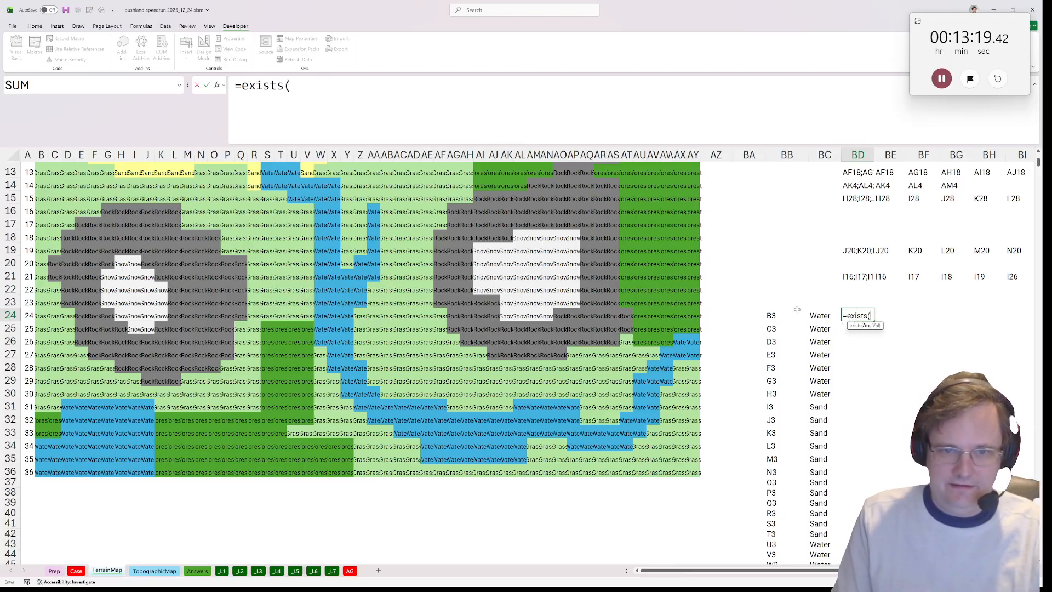
scroll(797, 309, "up", 4)
left_click_drag(859, 210, 981, 445)
key("F4")
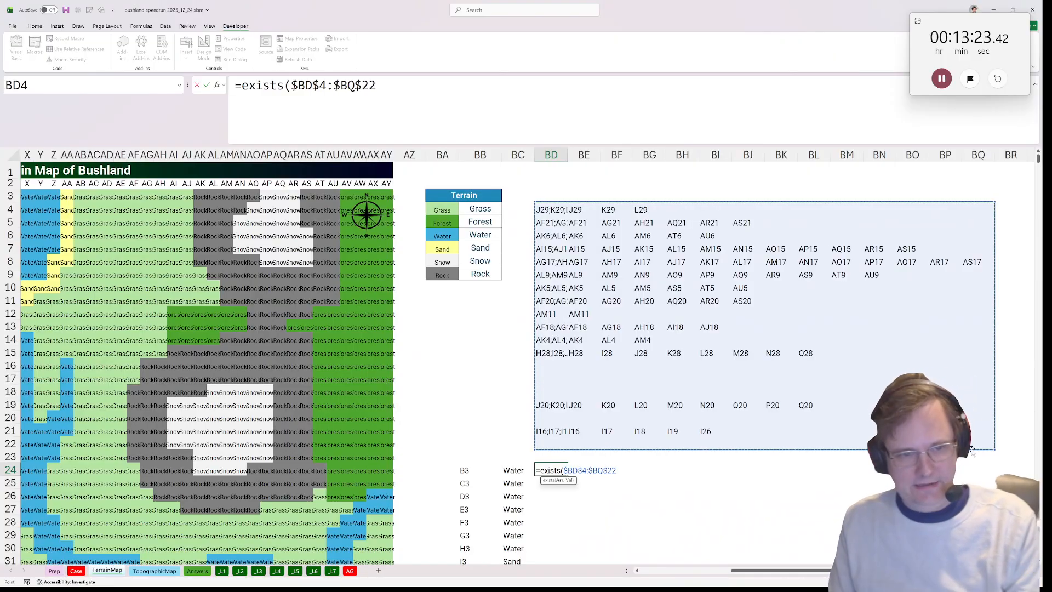
type(",")
left_click(477, 470)
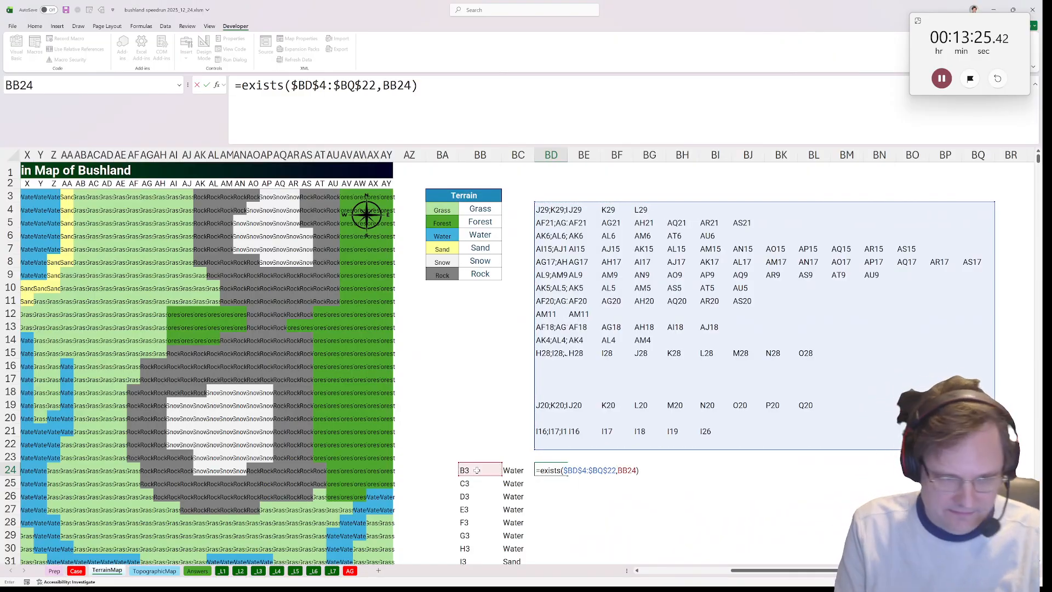
key("ctrl+Return")
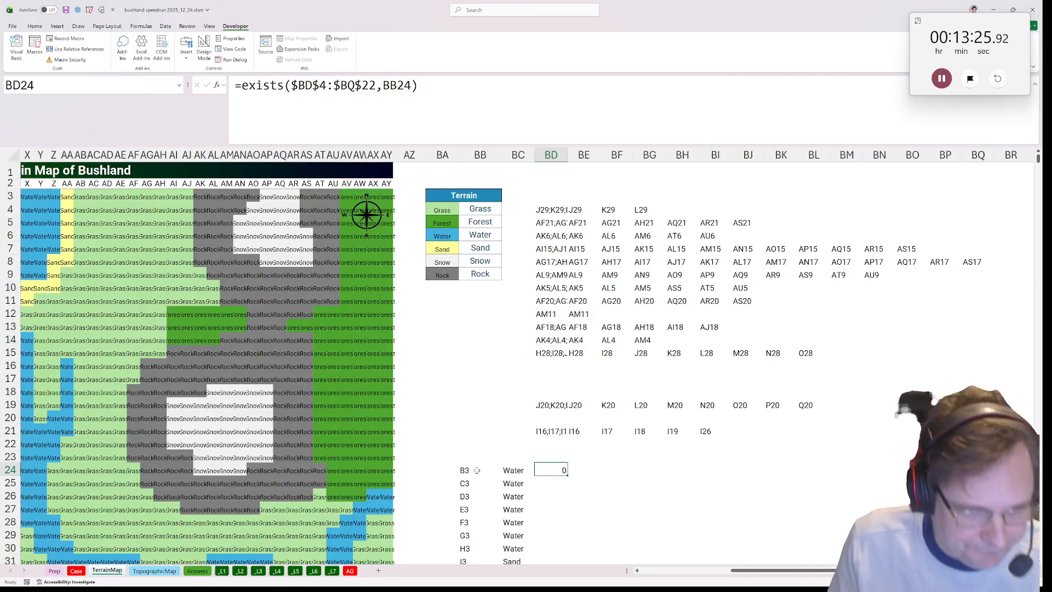
double_click(567, 476)
Add filters to the header row BB23:BD23 and filter the terrain list to show only Rock
left_click_drag(444, 459, 554, 458)
left_click(473, 467)
left_click(165, 26)
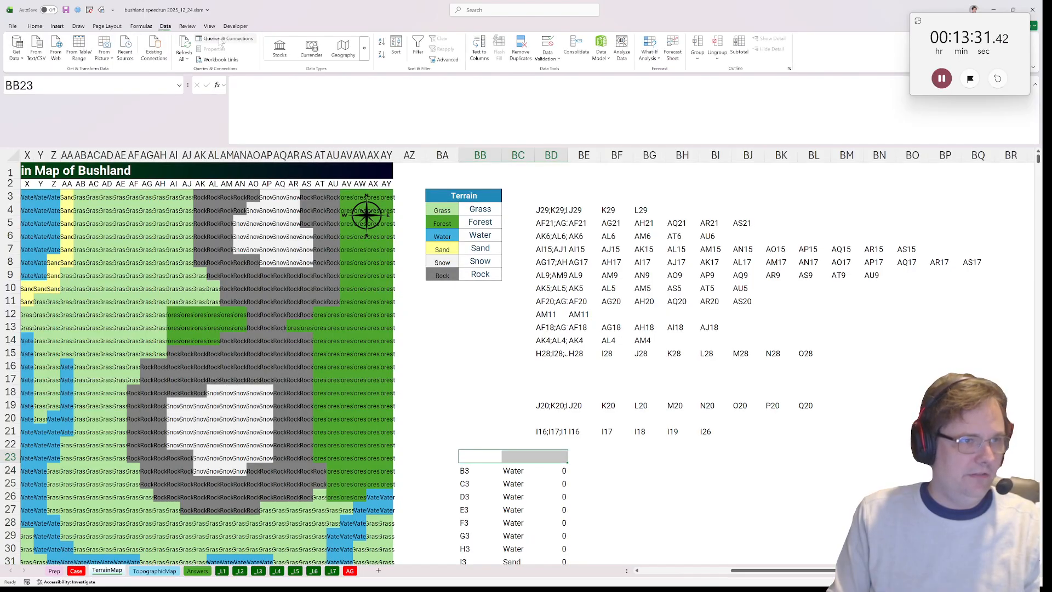
left_click(418, 46)
left_click(524, 459)
left_click(531, 459)
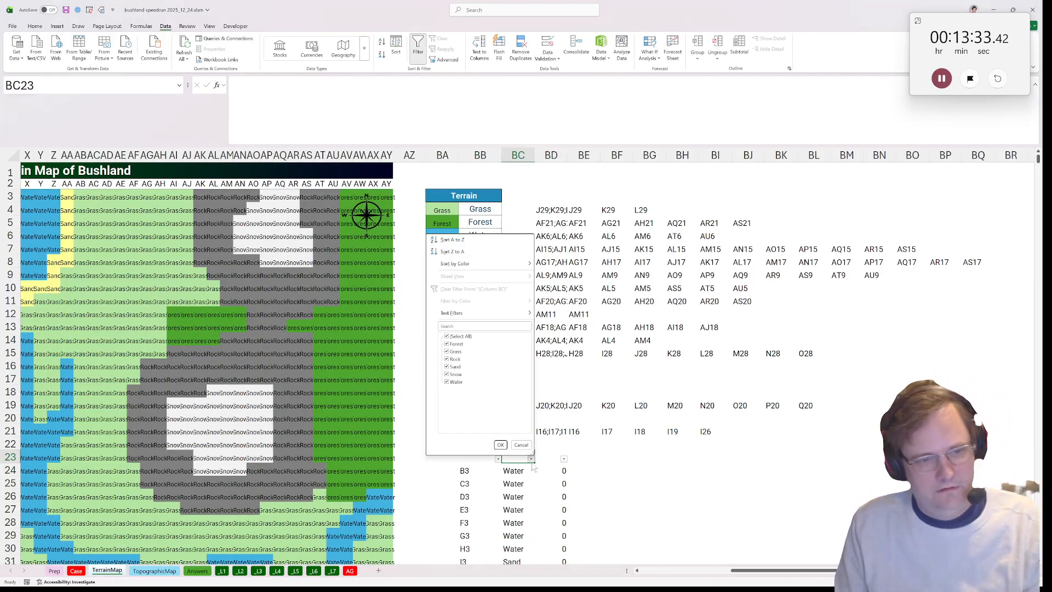
left_click(446, 336)
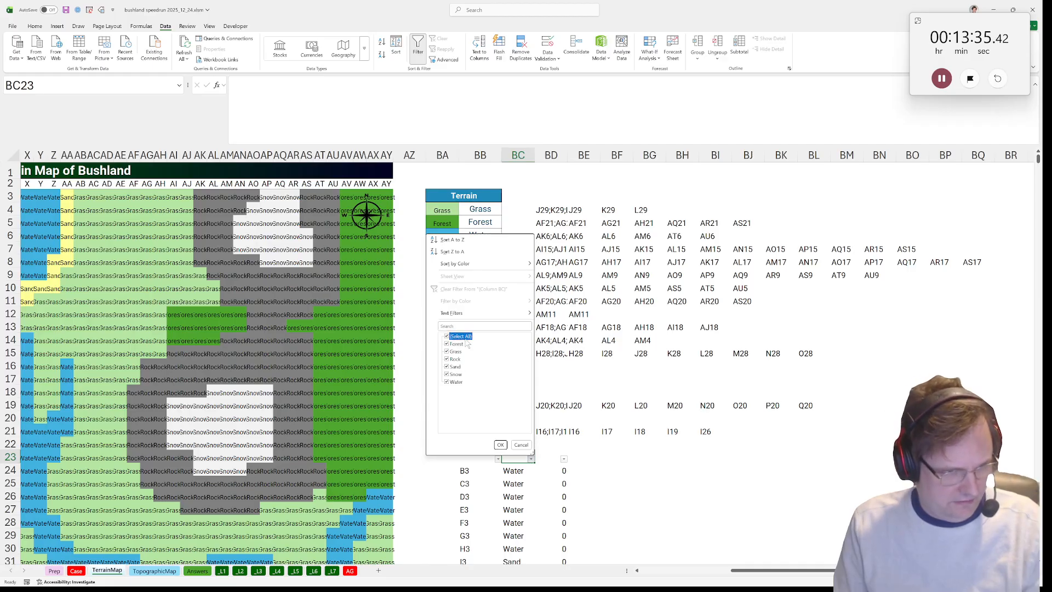
left_click(446, 336)
left_click(447, 359)
left_click(501, 444)
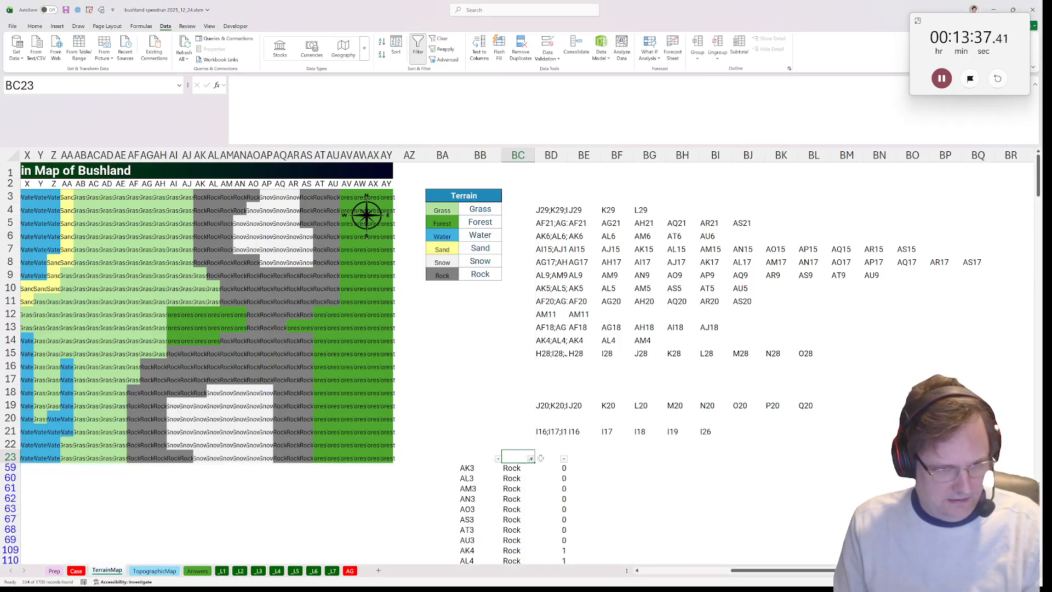
Filter column BD of the list to show only rows with the value 0
left_click(551, 459)
left_click(564, 459)
left_click(491, 336)
left_click(485, 343)
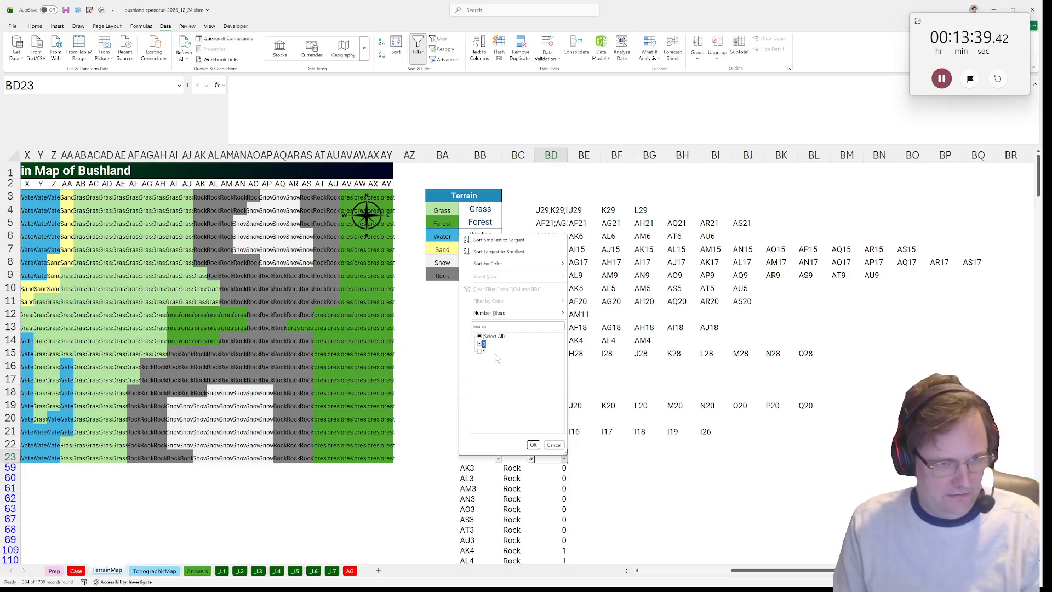
left_click(533, 445)
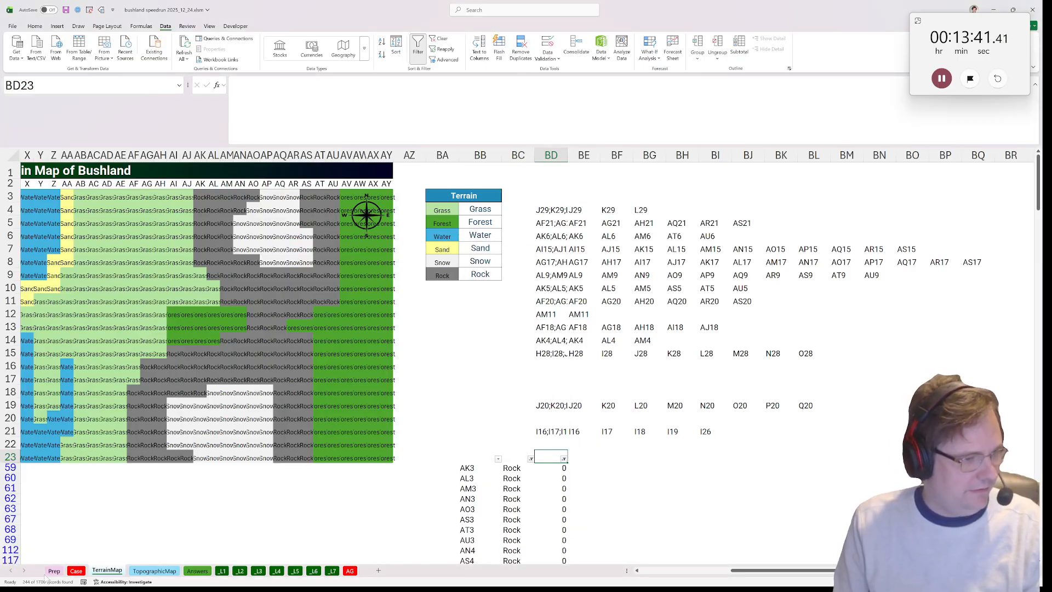
Enter 244 as the Bonus 4 answer in E43 on the Case sheet
left_click(79, 571)
type("244")
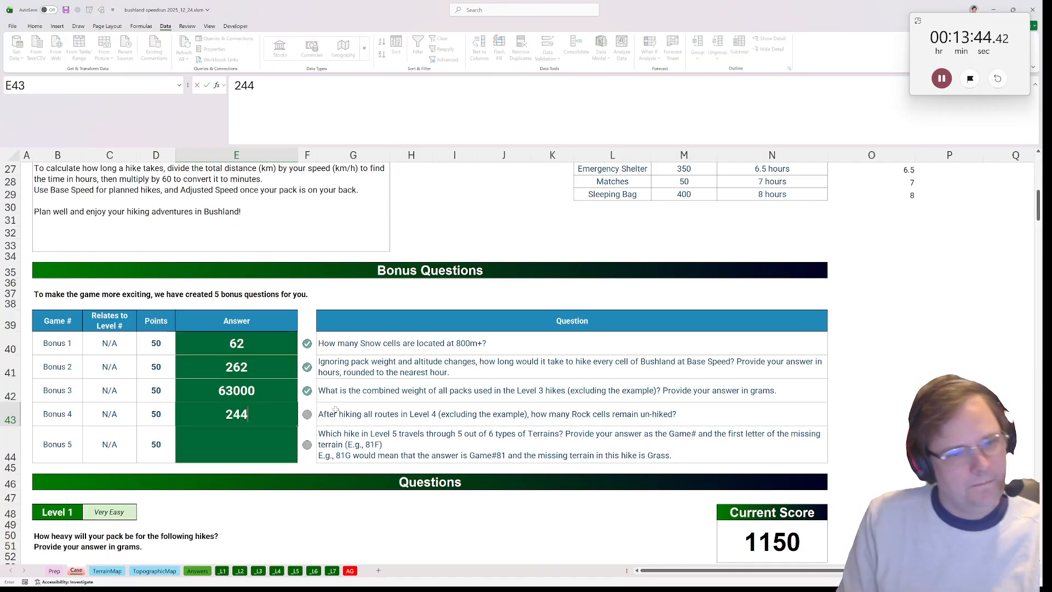
key("Return")
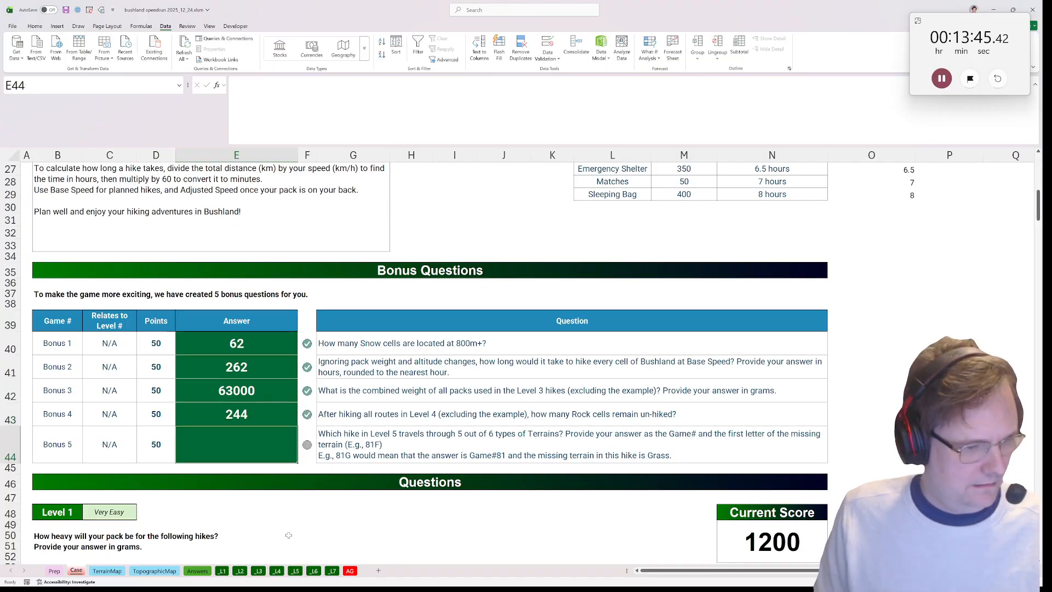
Copy the six terrain names from the Base Speed table and paste them into F49:F54 on the _L5 sheet
scroll(238, 482, "up", 5)
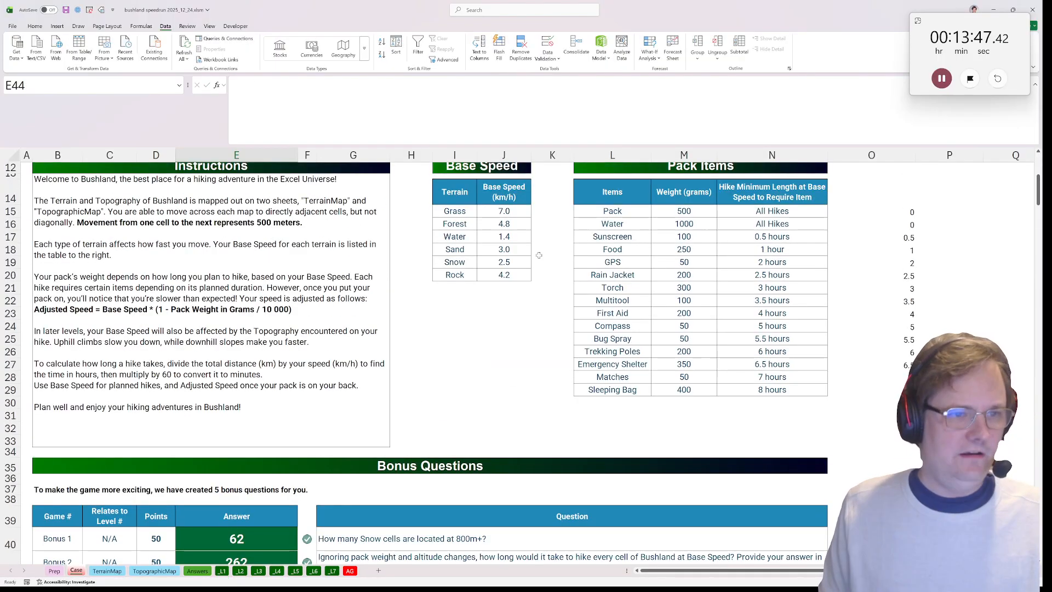
left_click_drag(455, 211, 461, 269)
key("ctrl+c")
scroll(449, 465, "down", 4)
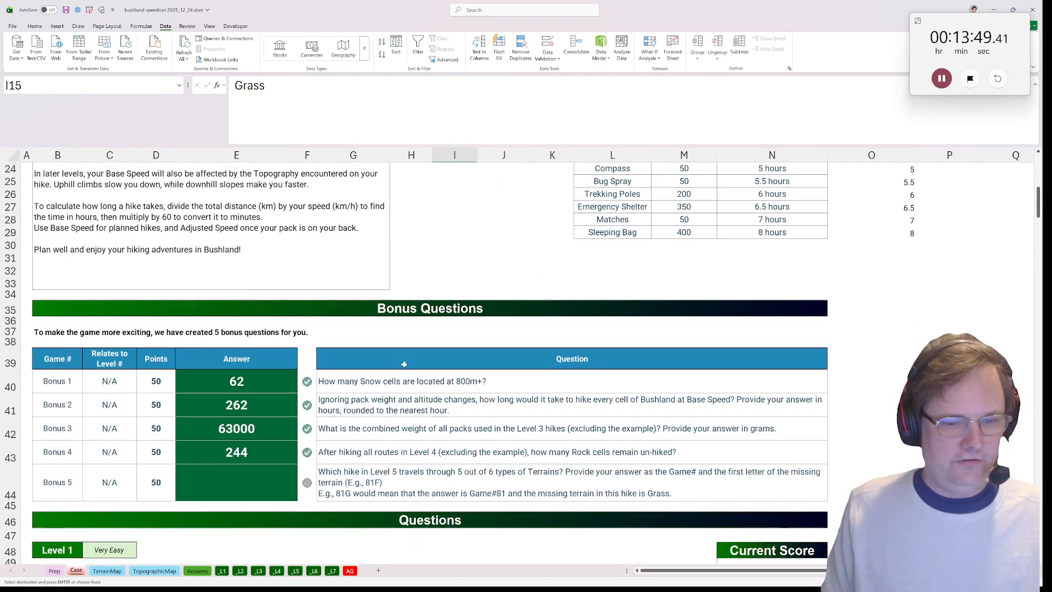
left_click(298, 572)
scroll(206, 242, "up", 2)
left_click(201, 262)
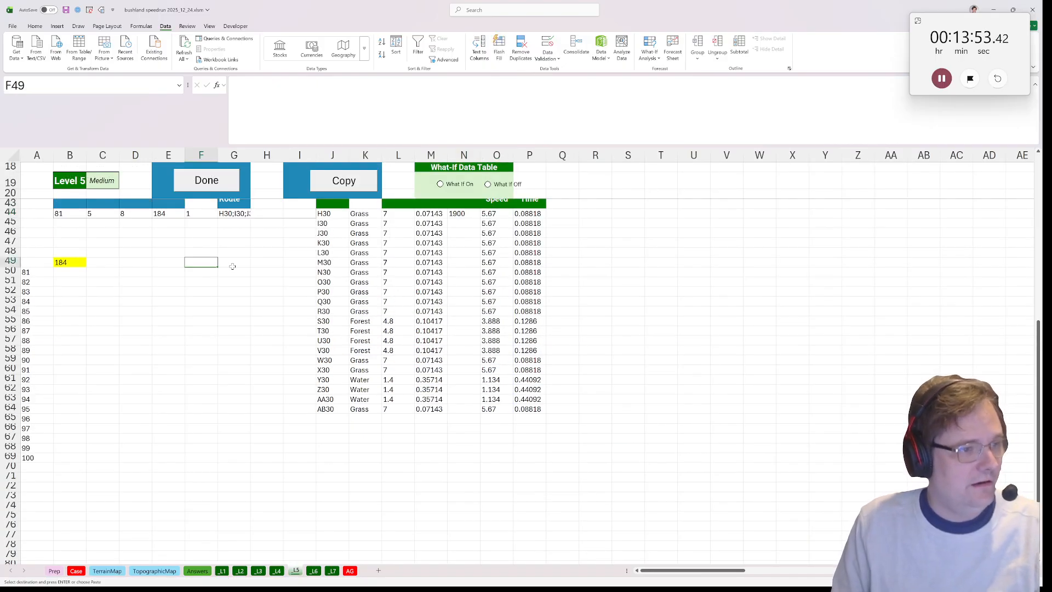
key("ctrl+v")
Begin a set_difference formula in B49 with the arguments K44# and F49:F54
left_click(72, 266)
type("sert")
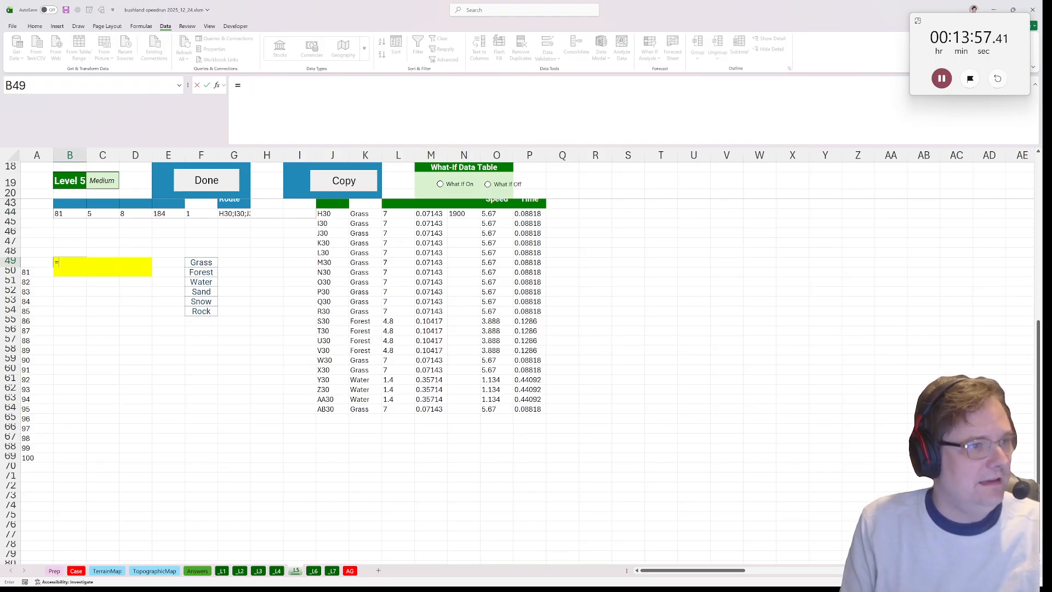
type("set")
key("Tab")
key("Right")
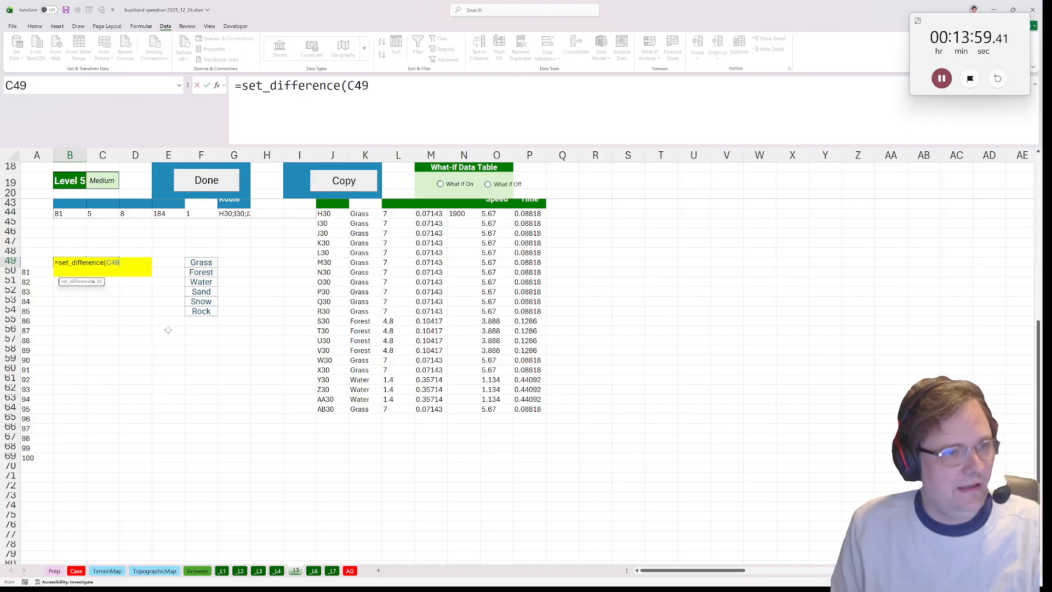
key("BackSpace")
key("BackSpace")
key("BackSpace")
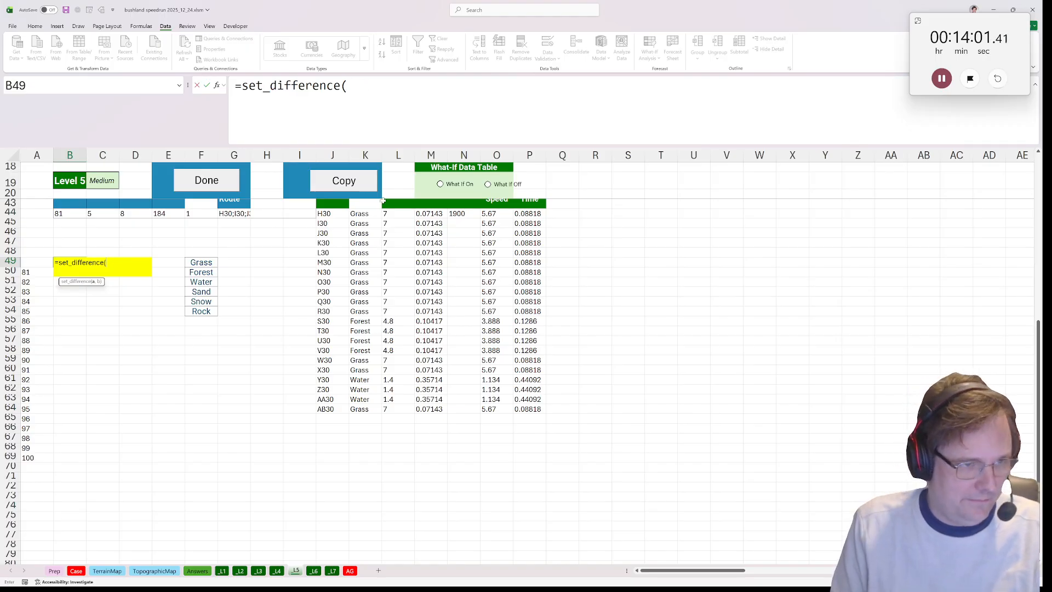
left_click_drag(366, 213, 366, 409)
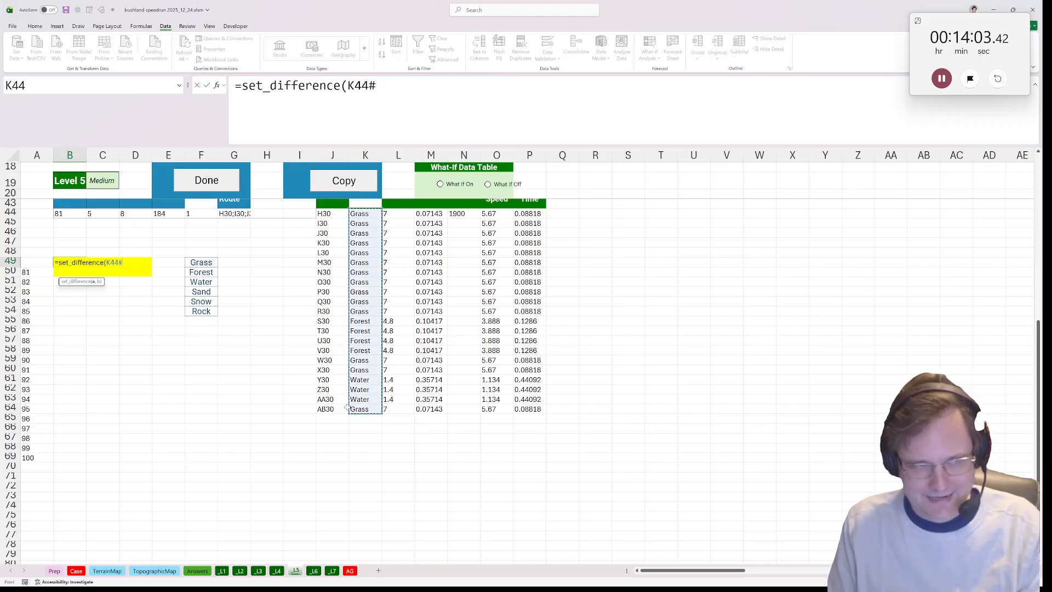
type(",")
left_click_drag(202, 263, 215, 312)
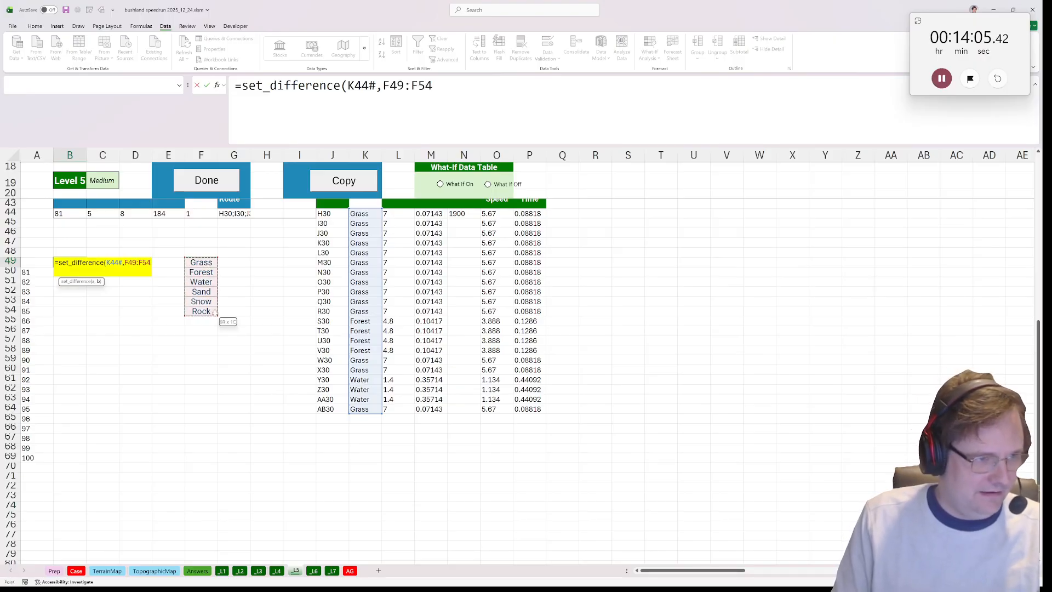
Swap the arguments and complete the B49 formula as =set_difference(F49:F54,K44#)
left_click_drag(391, 85, 320, 86)
key("BackSpace")
left_click_drag(201, 255, 214, 312)
type(",")
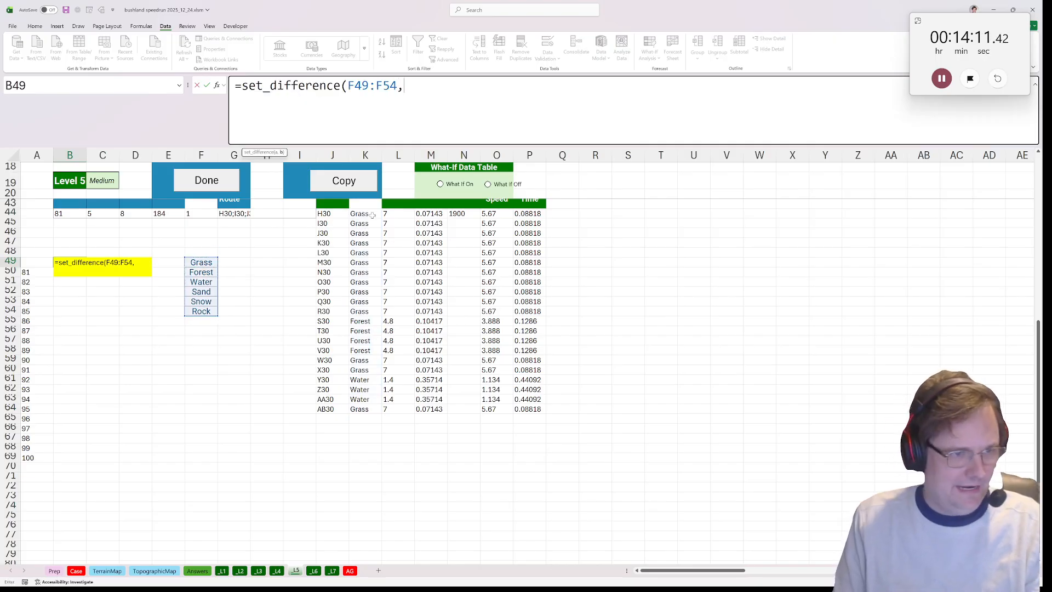
left_click_drag(373, 215, 362, 411)
type(")")
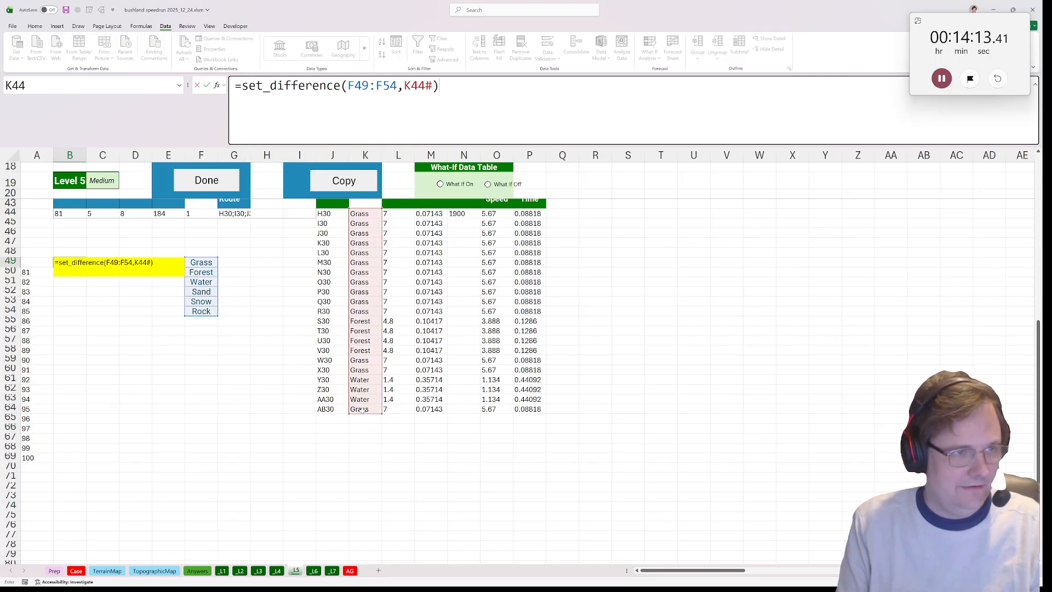
key("Return")
Wrap the B49 formula in ROWS to count the missing terrain types
key("F2")
key("Home")
key("Right")
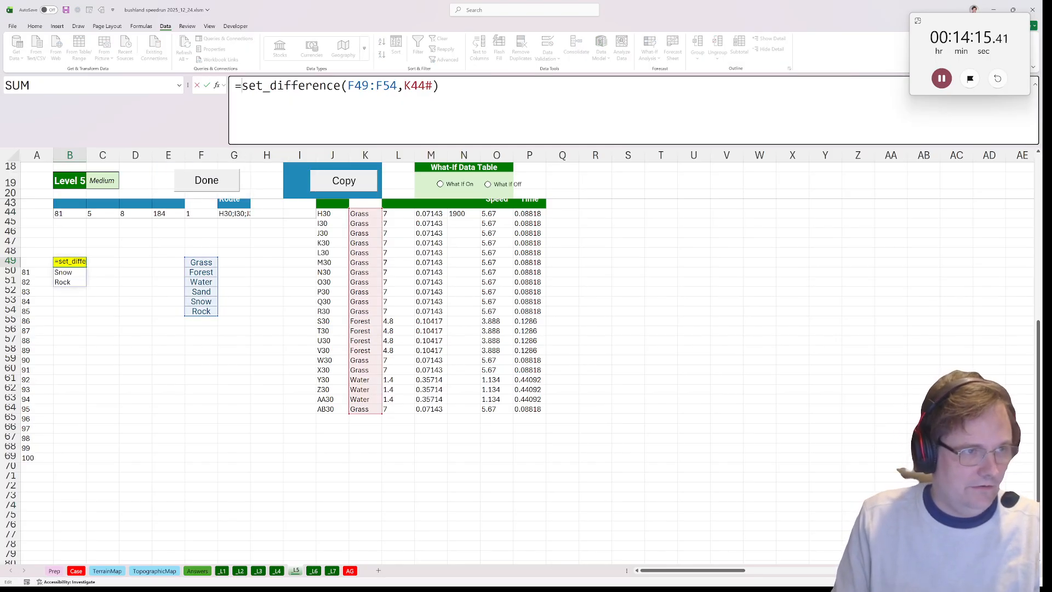
type("rows(")
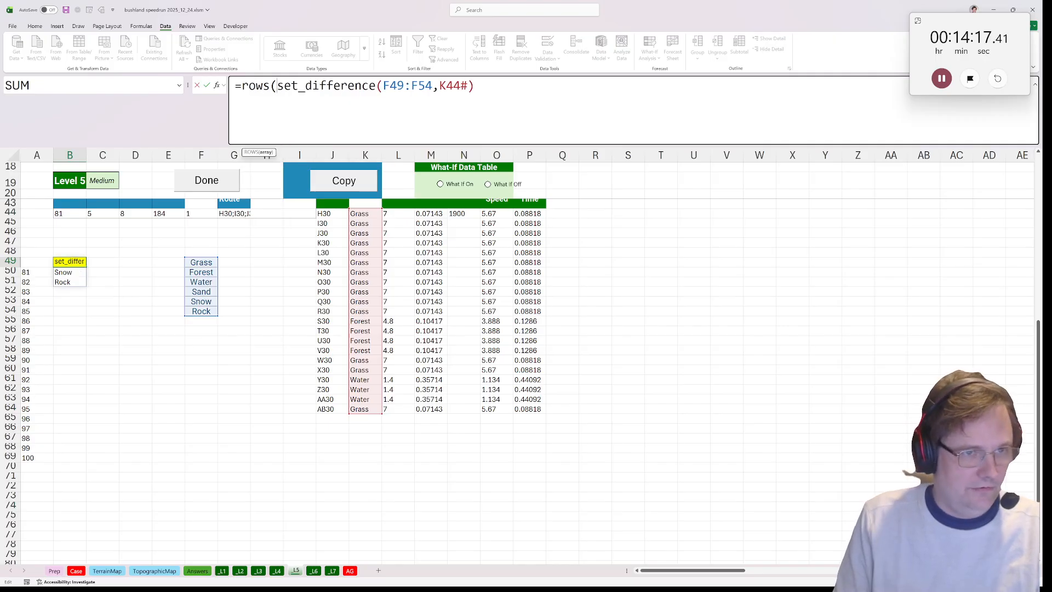
type(")")
key("Return")
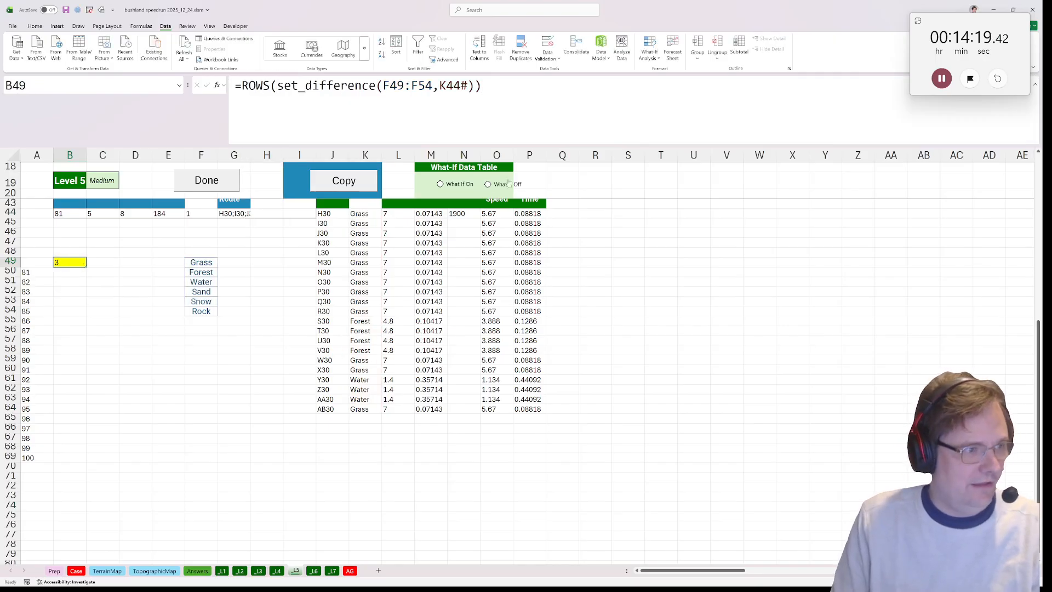
Turn the What-If data table on and set the game number in B44 to 100
left_click(453, 189)
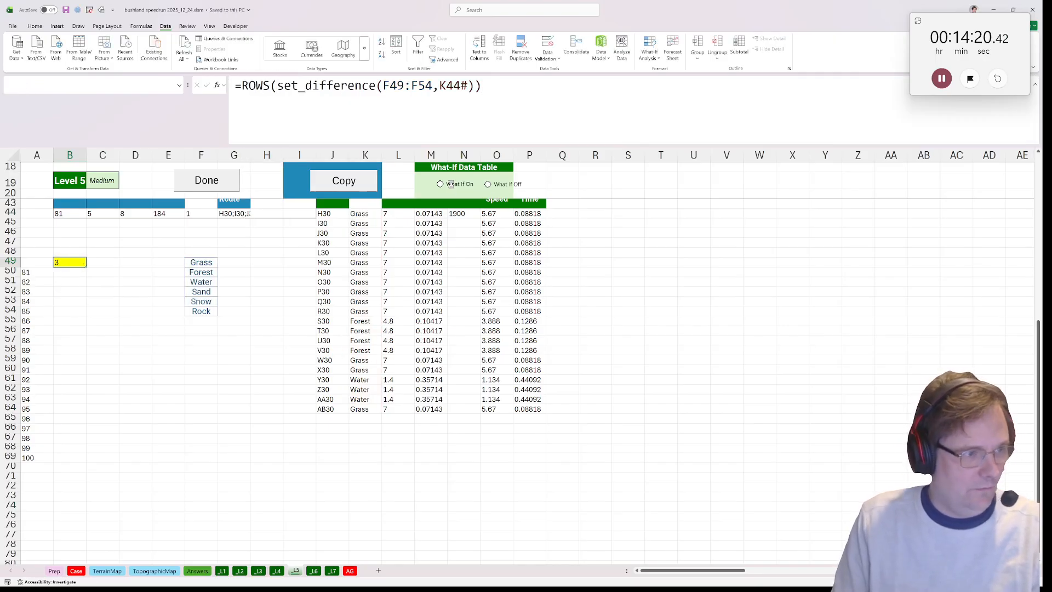
left_click(69, 458)
left_click(81, 214)
type("1")
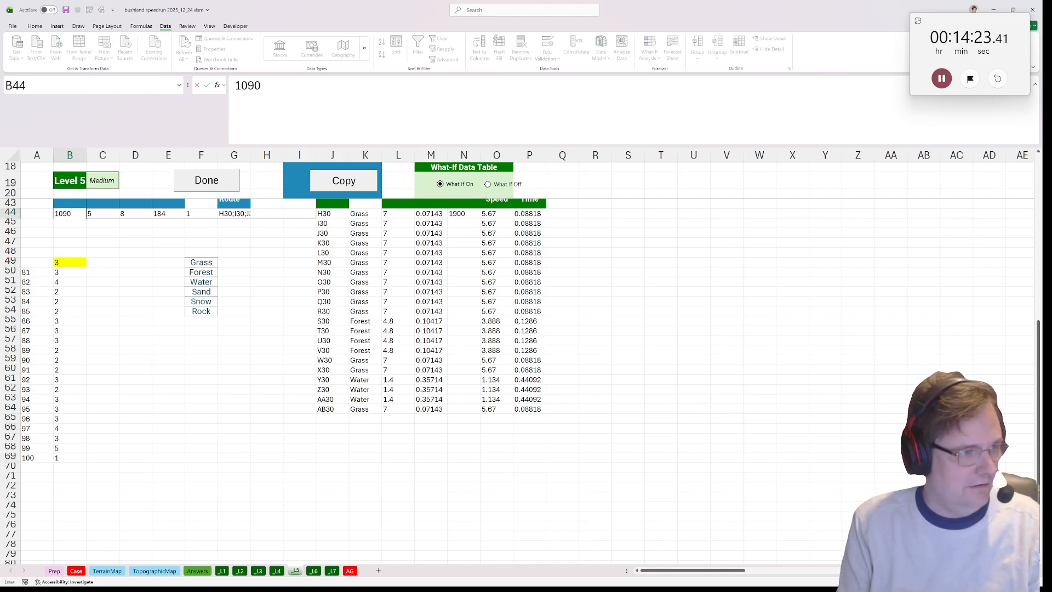
type("00")
key("Return")
key("Right")
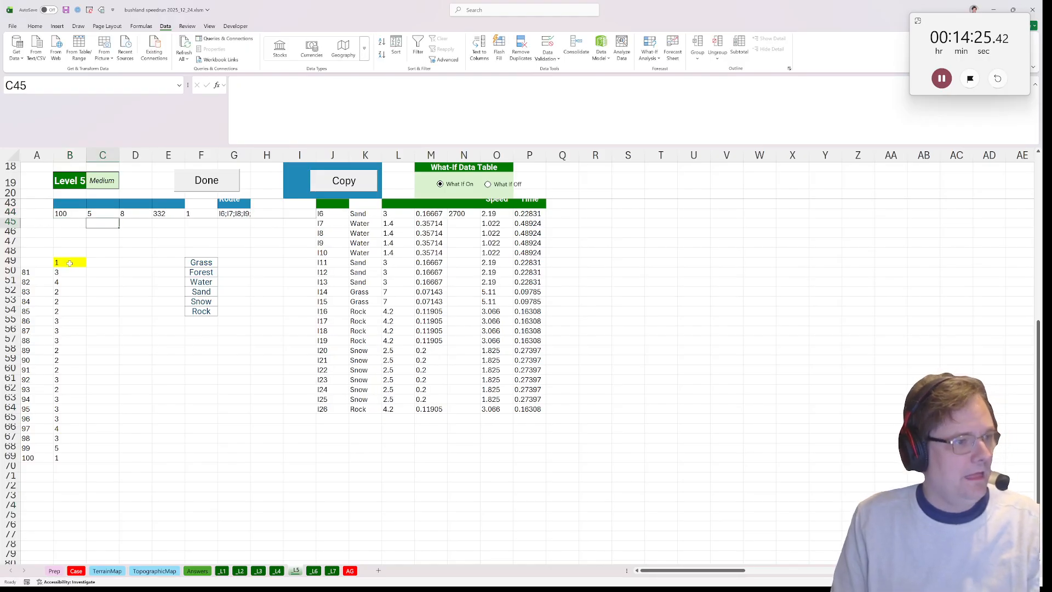
Remove the ROWS wrapper from B49 so it returns the missing terrain with =set_difference(F49:F54,K44#)
left_click(70, 263)
key("F2")
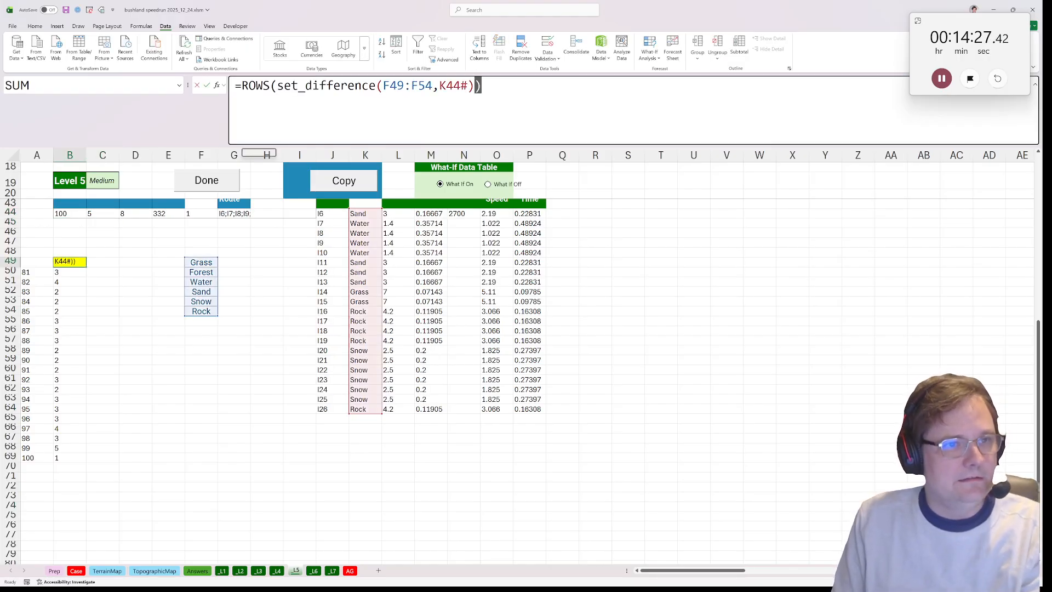
key("BackSpace")
key("BackSpace")
key("Return")
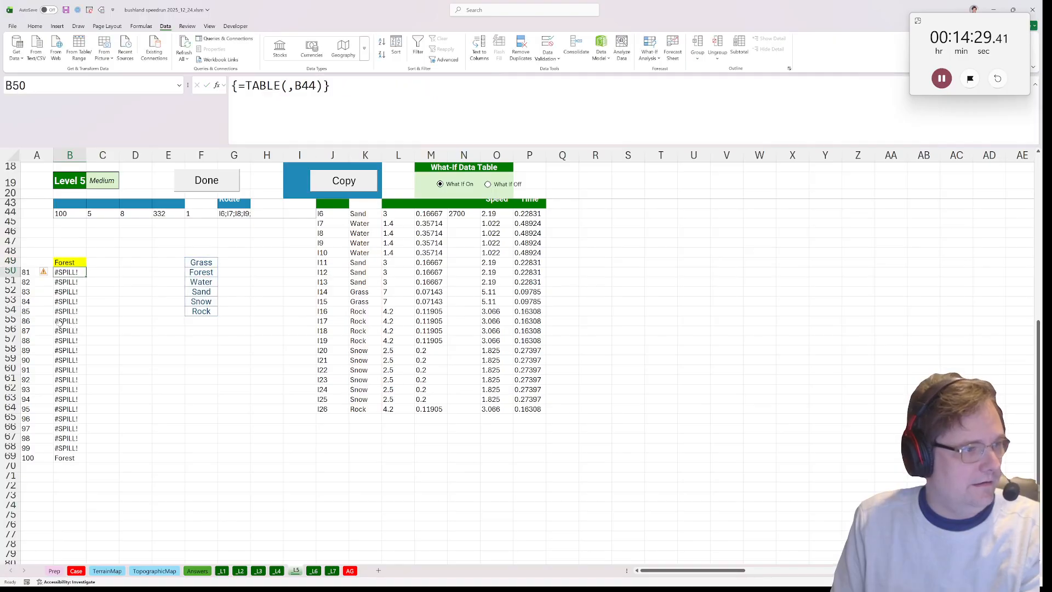
key("Up")
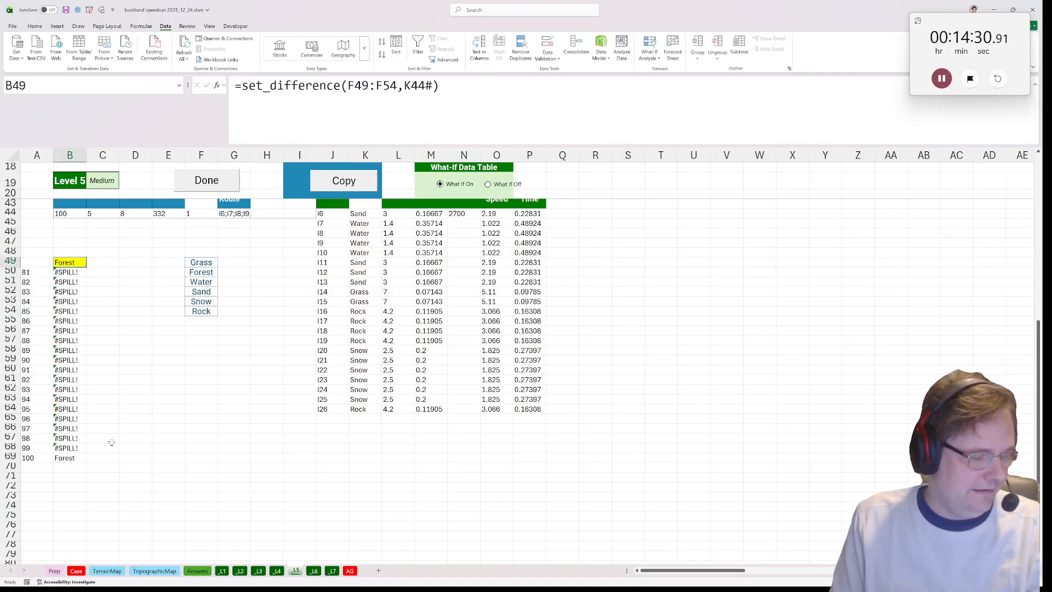
Enter 100F as the Bonus 5 answer in E44 on the Case sheet and pause the stopwatch
left_click(76, 571)
left_click(214, 472)
type("100F")
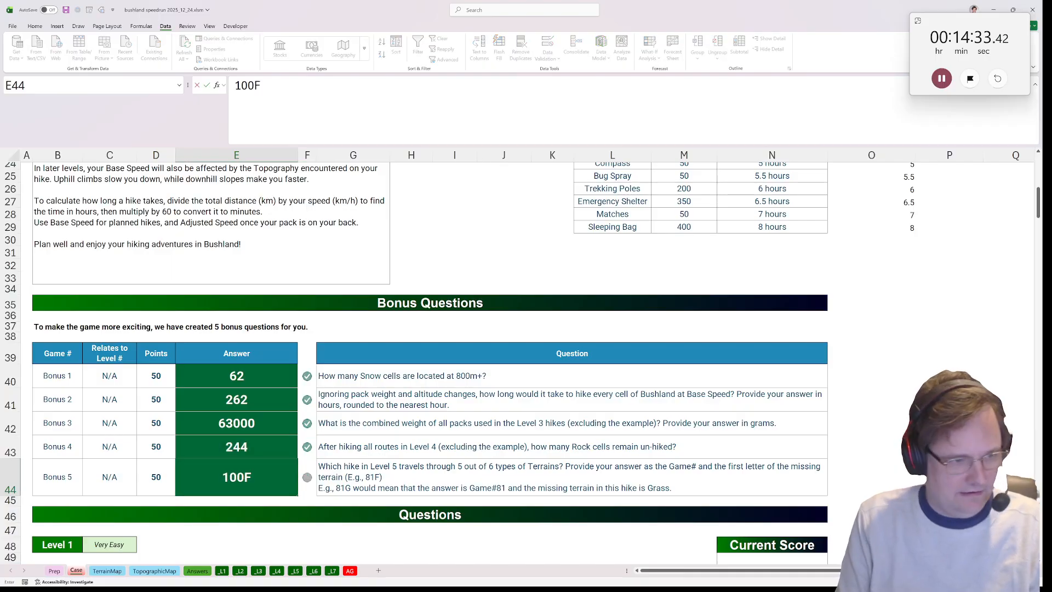
key("Return")
left_click(942, 79)
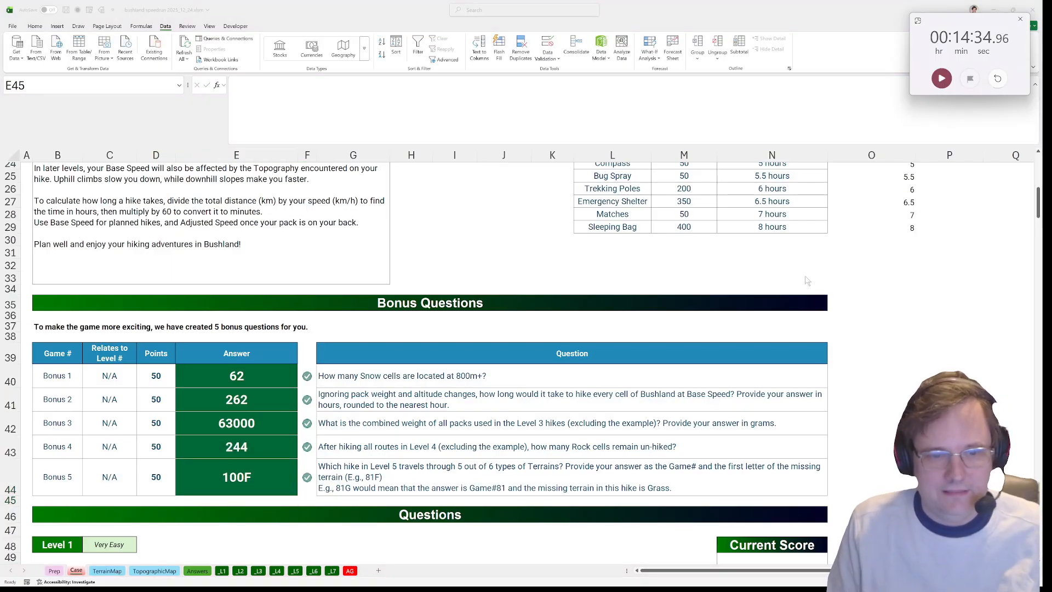